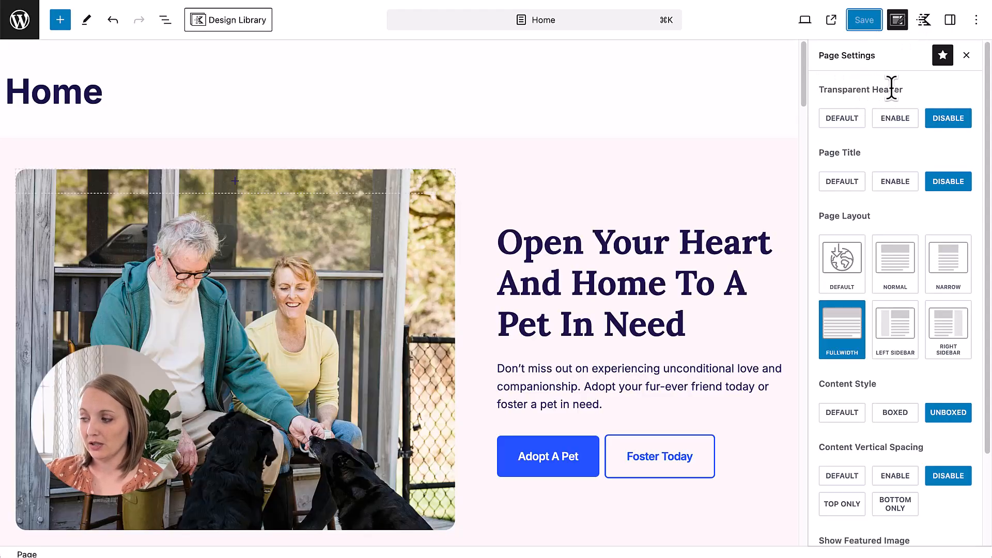
# Step: Set the Home page's Transparent Header option to Default, save the page, and reload the live site
pyautogui.click(854, 132)
pyautogui.click(873, 21)
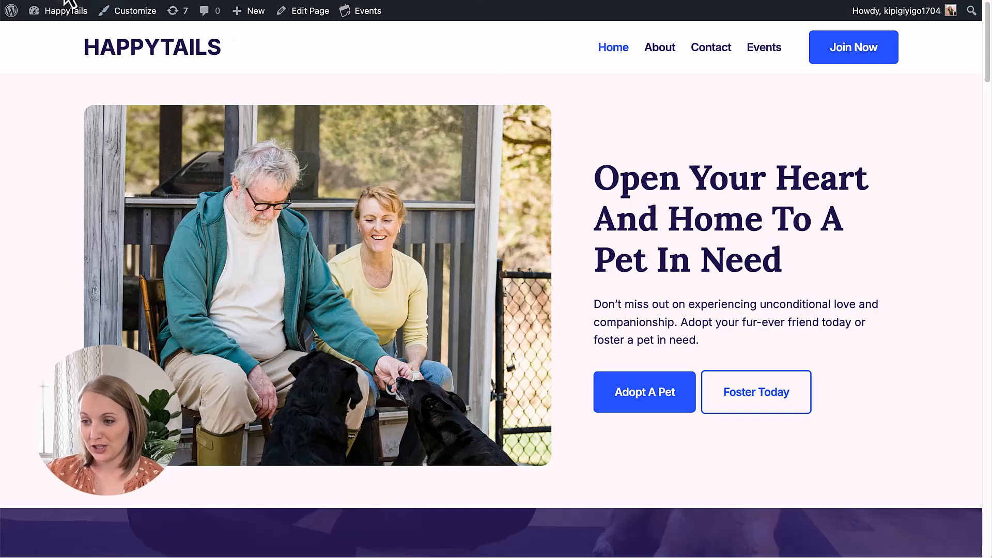
pyautogui.click(68, 2)
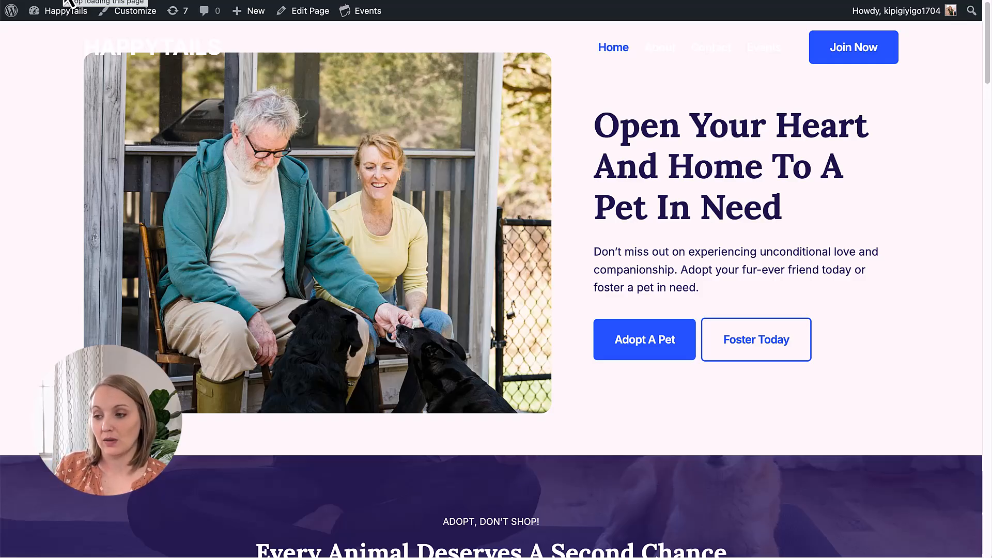
# Step: Disable the transparent header in the theme customizer's header settings and publish the change
pyautogui.click(127, 19)
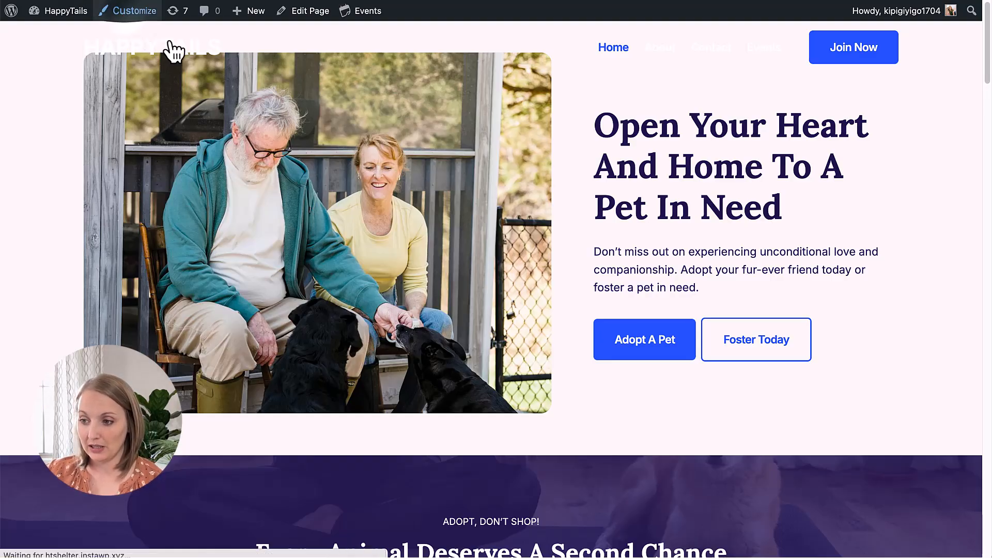
pyautogui.click(140, 17)
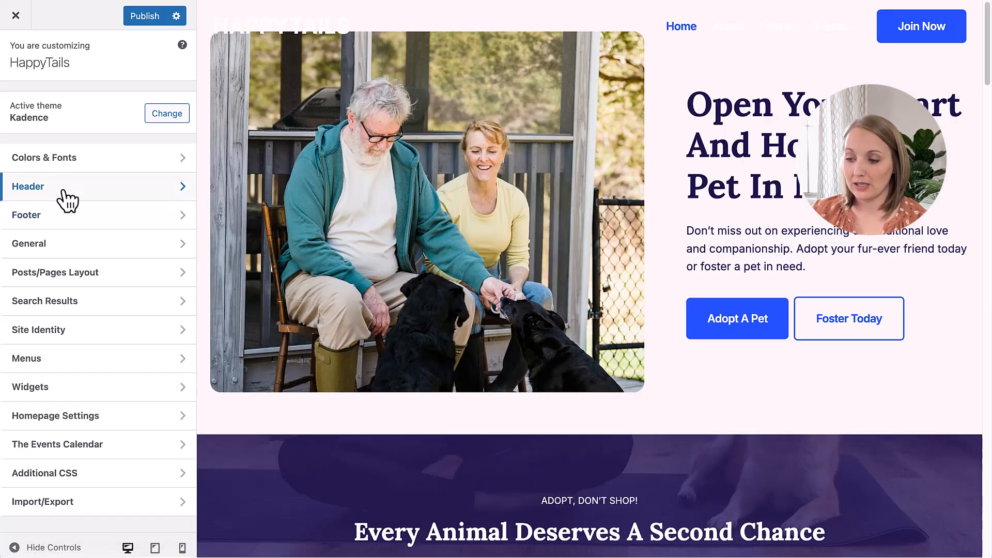
pyautogui.click(66, 200)
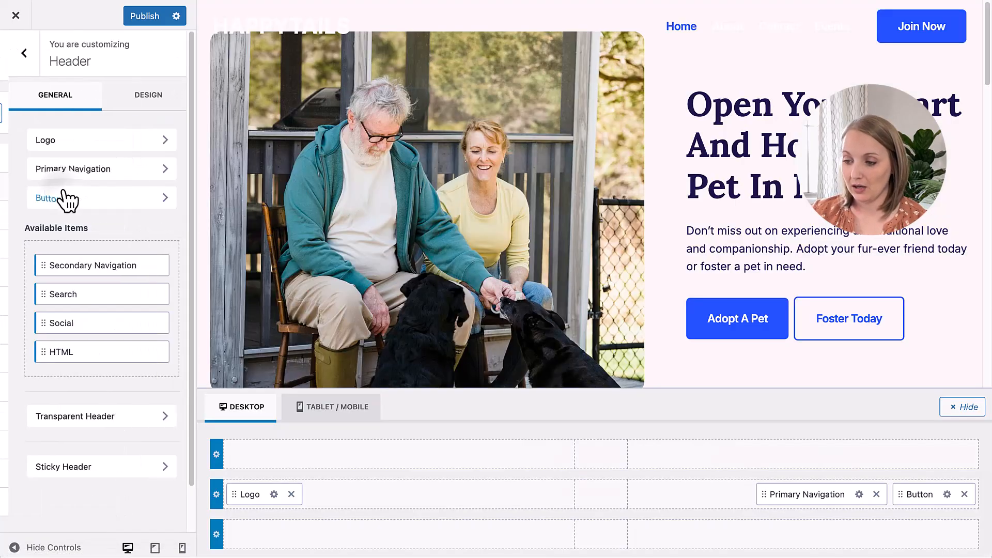
pyautogui.click(79, 420)
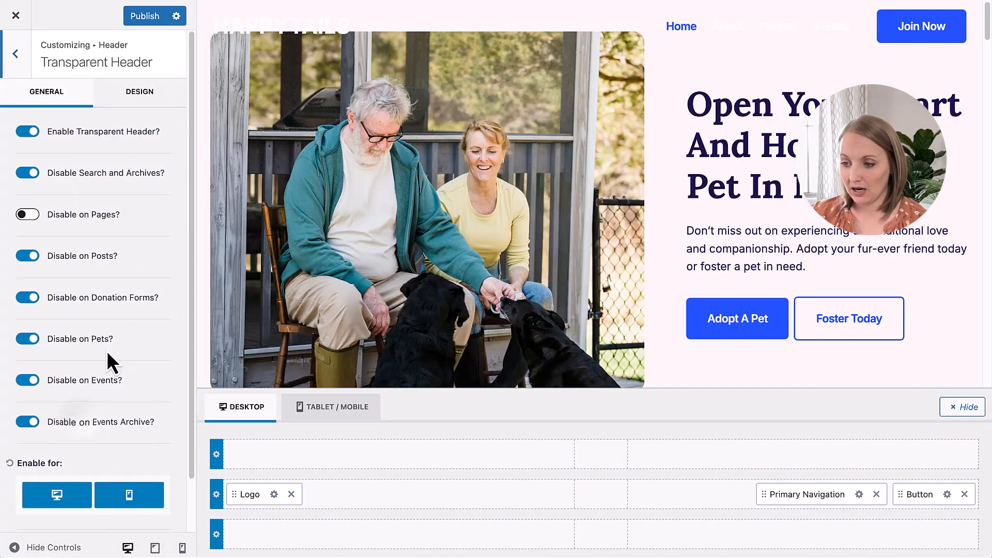
pyautogui.click(27, 135)
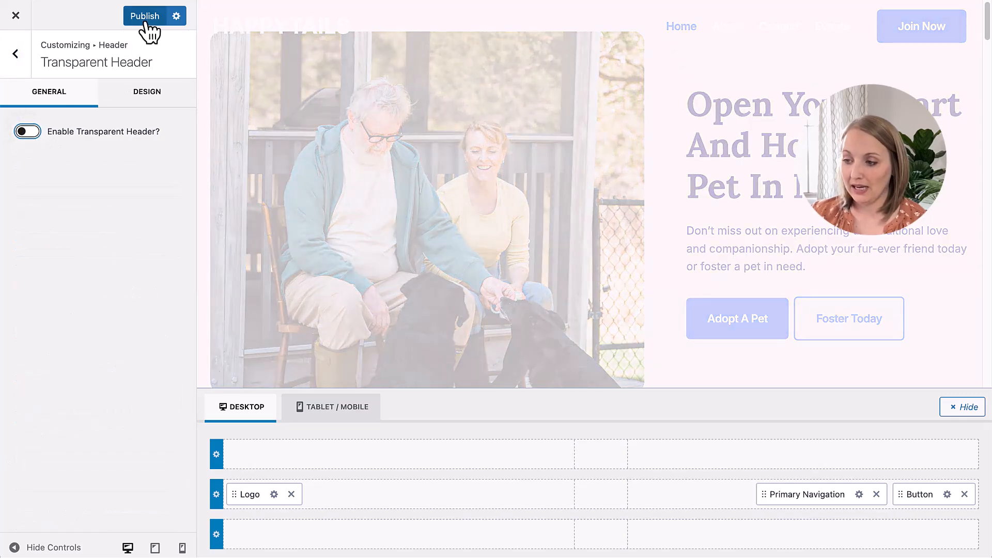
pyautogui.click(145, 21)
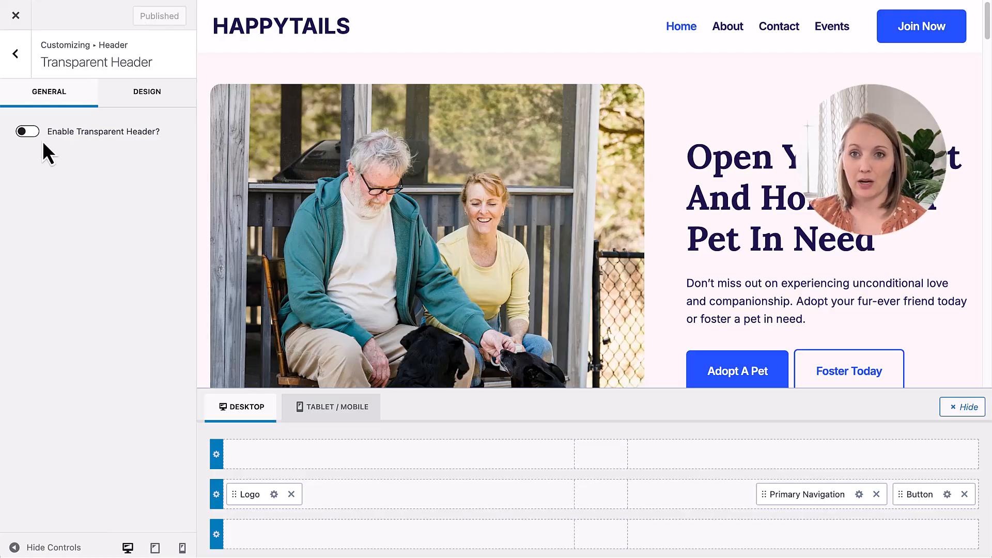
# Step: Try the logo in the centre section of the header's main row, and return it to the left section
pyautogui.click(16, 58)
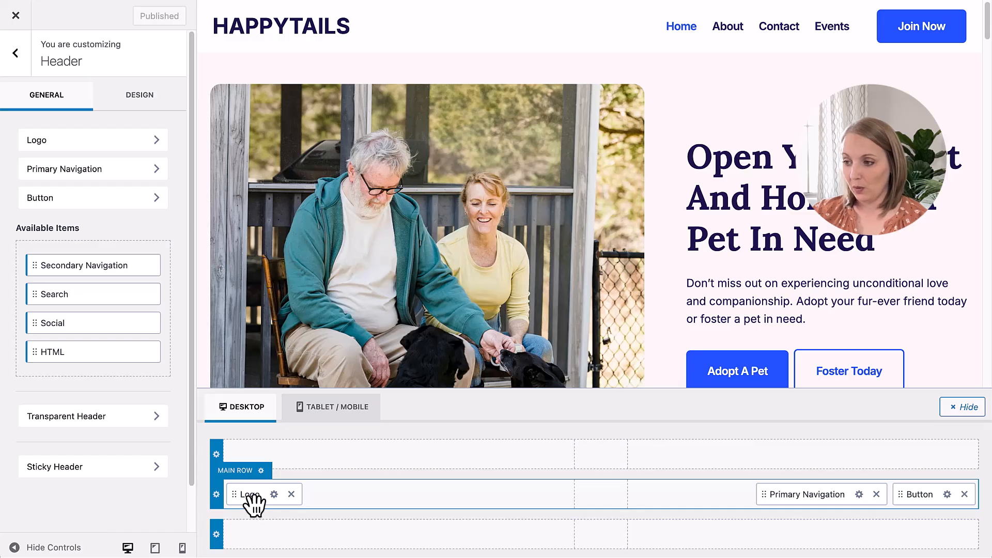
pyautogui.moveTo(251, 497); pyautogui.dragTo(617, 499)
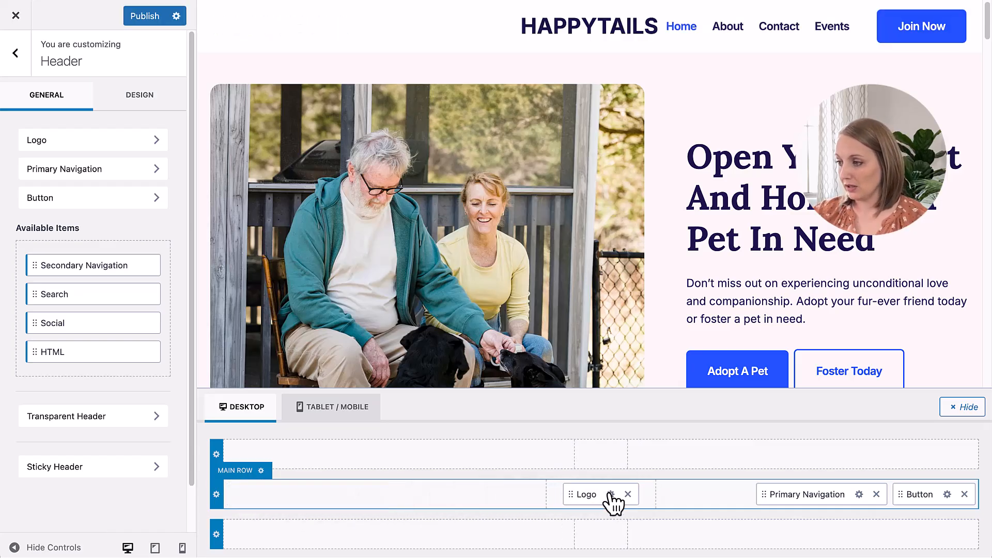
pyautogui.moveTo(610, 495); pyautogui.dragTo(293, 500)
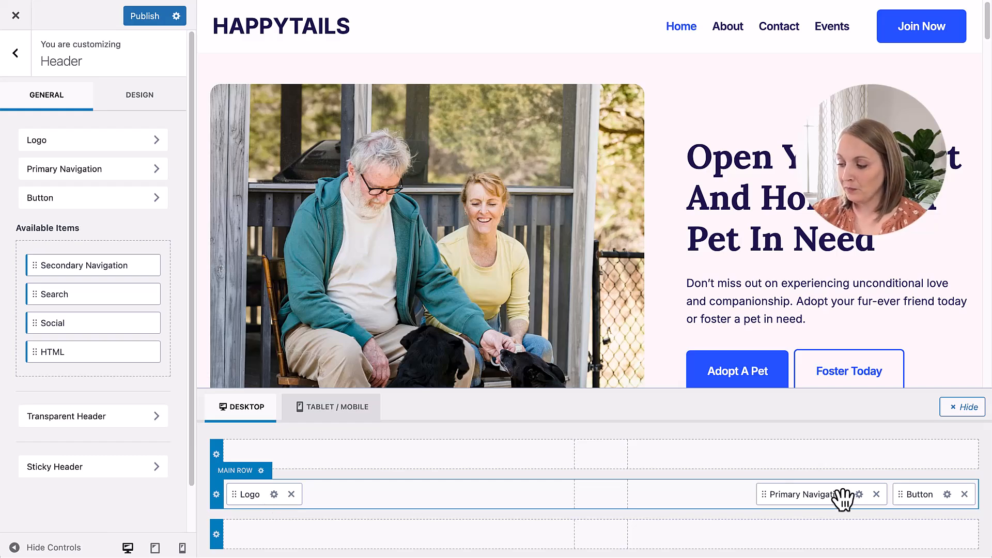
# Step: Try the button in the header's bottom row and the logo centred in the top row, and return both to the main row
pyautogui.moveTo(941, 503); pyautogui.dragTo(951, 537)
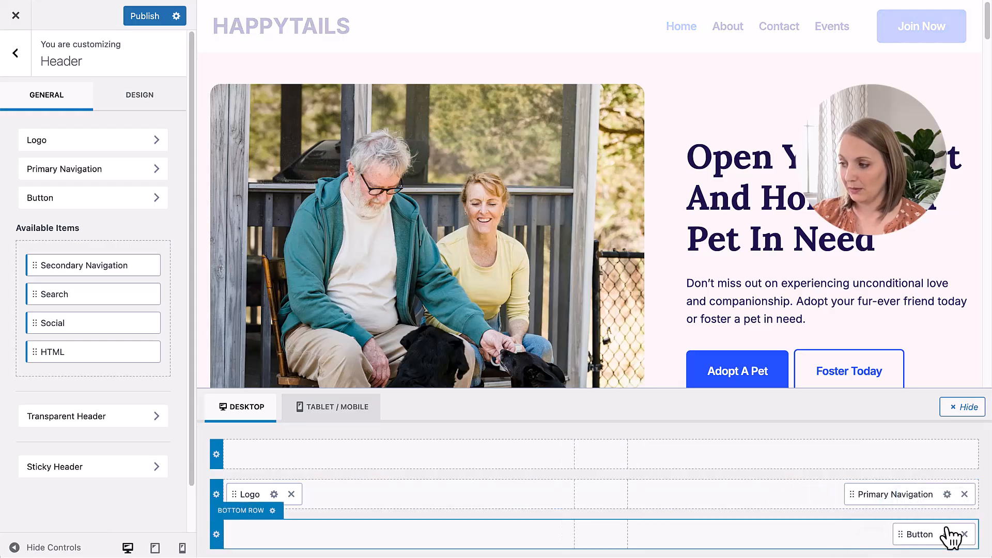
pyautogui.moveTo(289, 497); pyautogui.dragTo(604, 460)
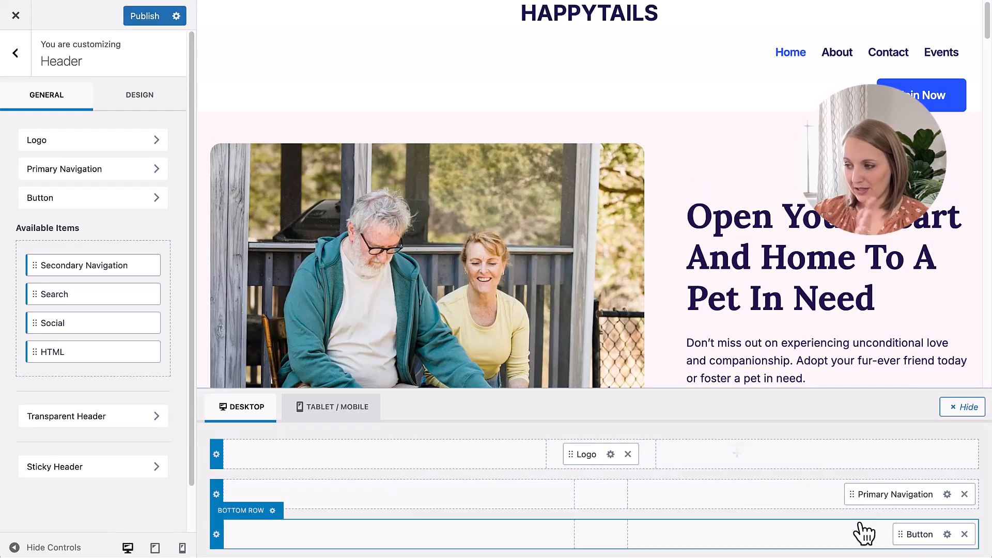
pyautogui.moveTo(593, 456); pyautogui.dragTo(256, 504)
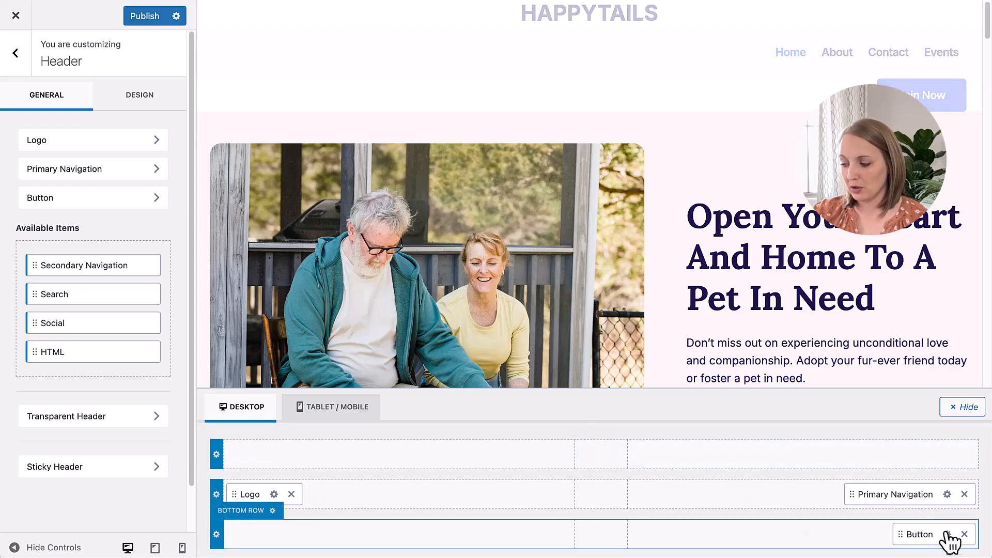
pyautogui.moveTo(930, 540); pyautogui.dragTo(948, 515)
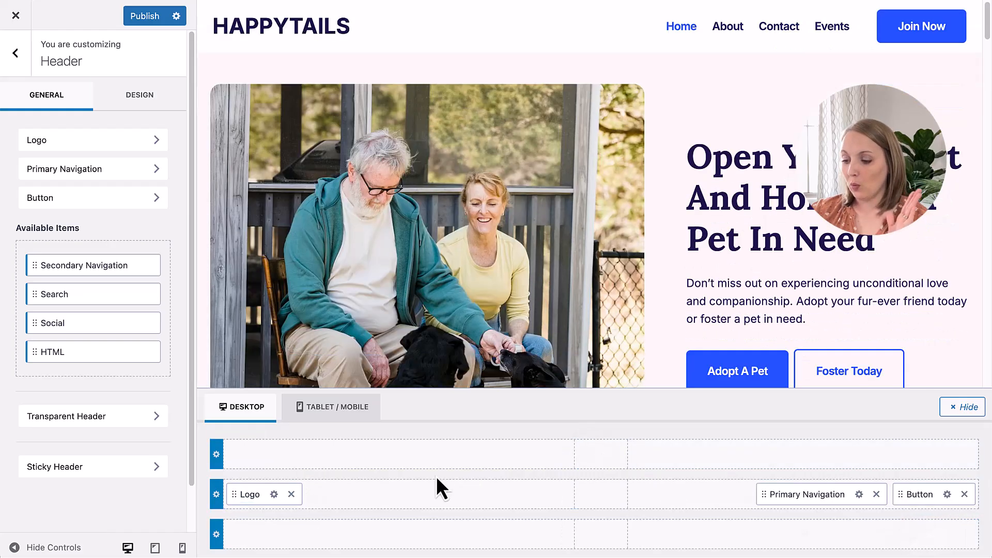
# Step: Upload the Happy Tails logo image from the computer and use it as the header logo without cropping
pyautogui.click(274, 495)
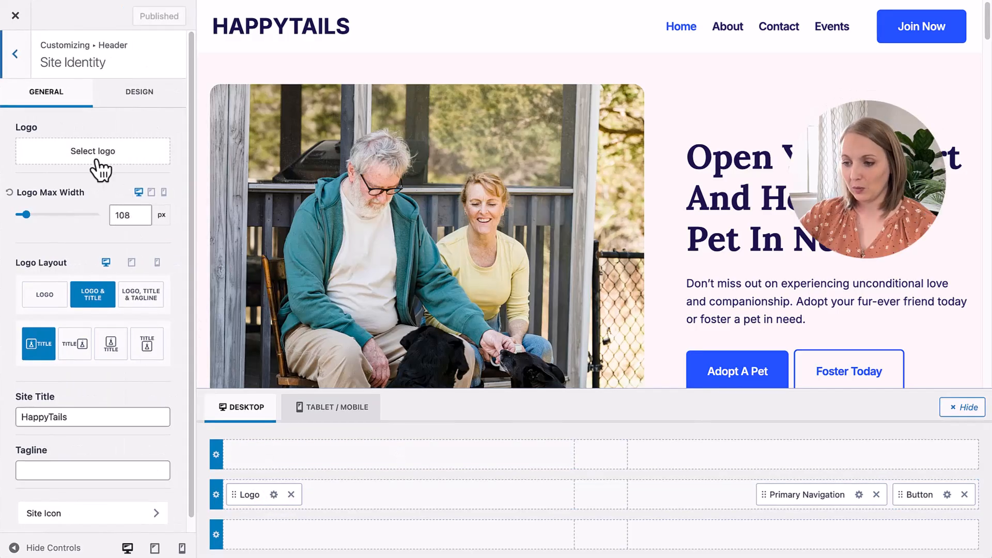
pyautogui.click(96, 157)
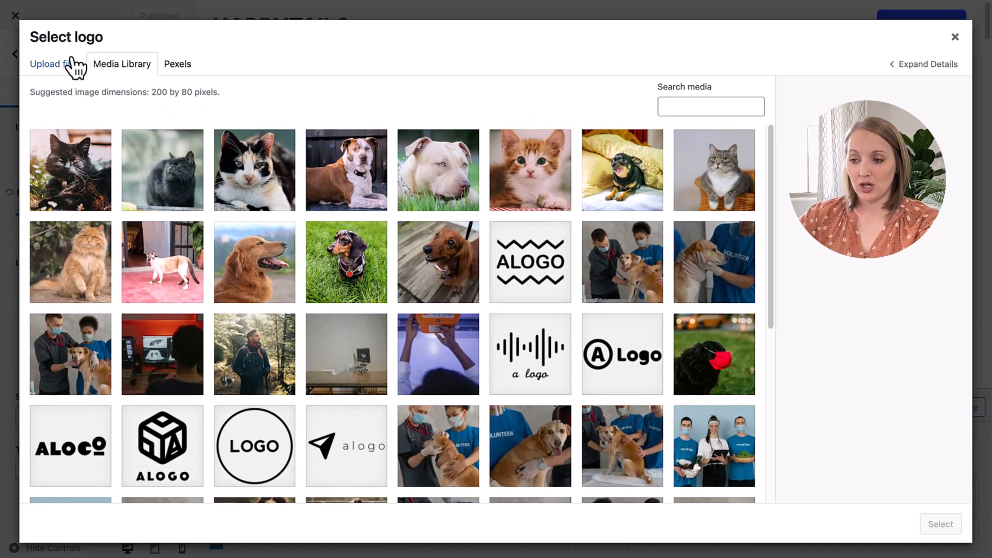
pyautogui.click(73, 64)
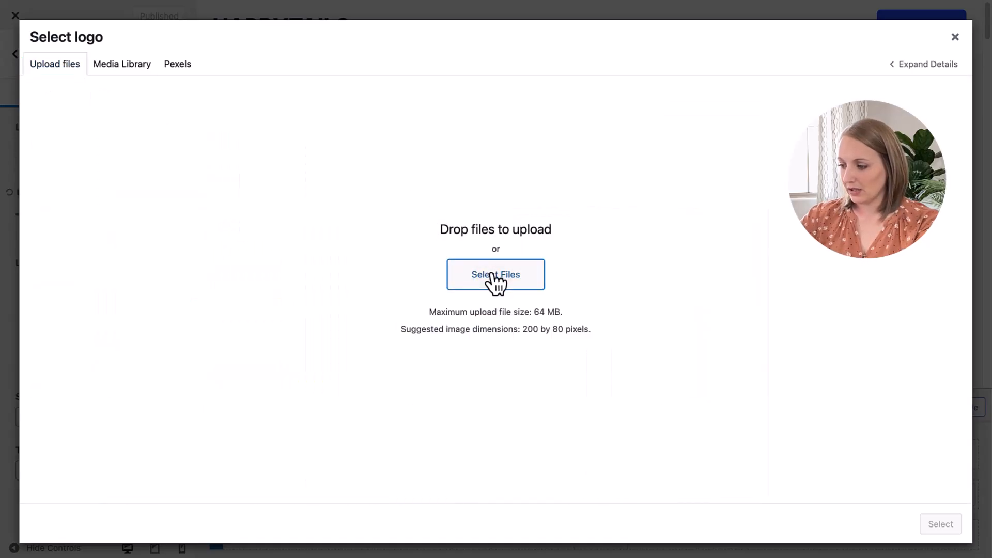
pyautogui.click(496, 279)
pyautogui.click(455, 194)
pyautogui.click(721, 380)
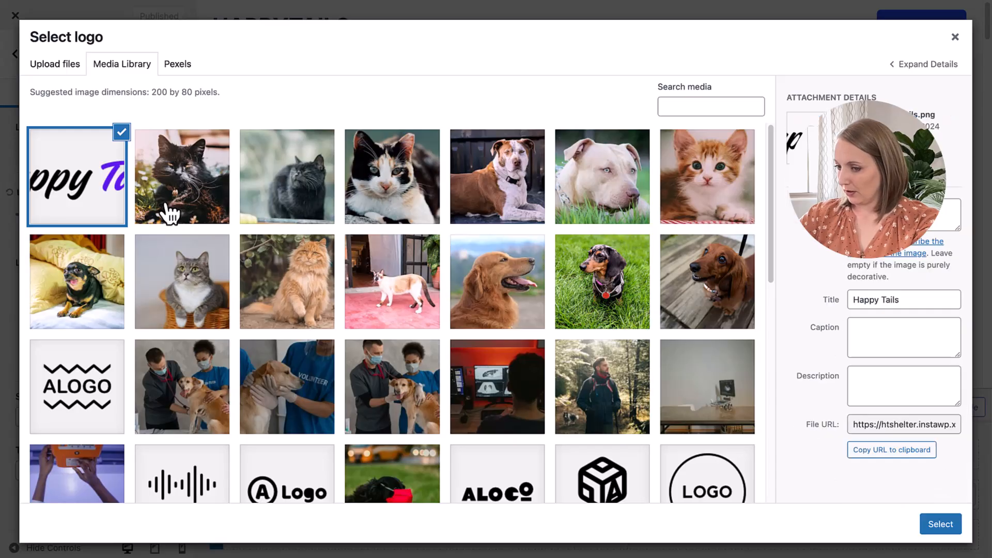
pyautogui.click(941, 524)
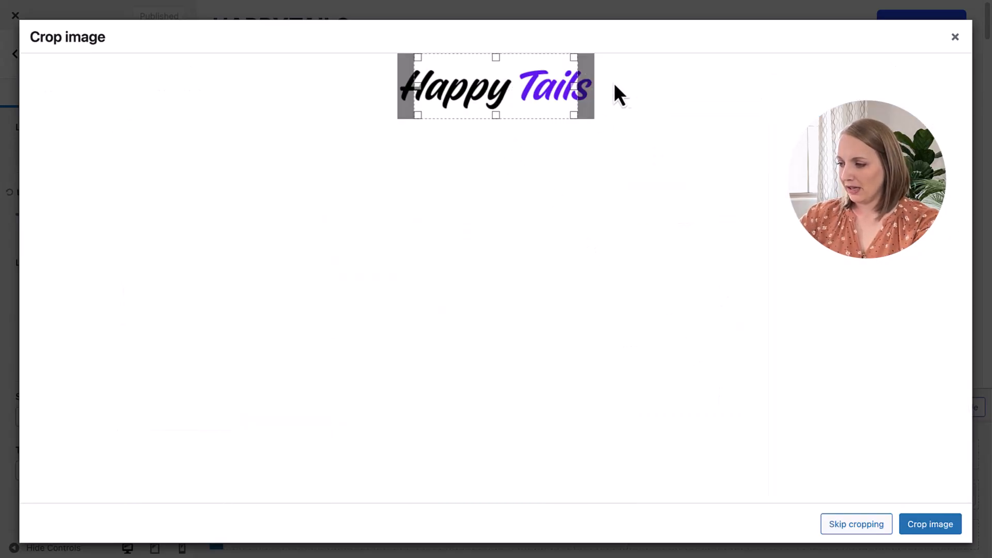
pyautogui.click(842, 524)
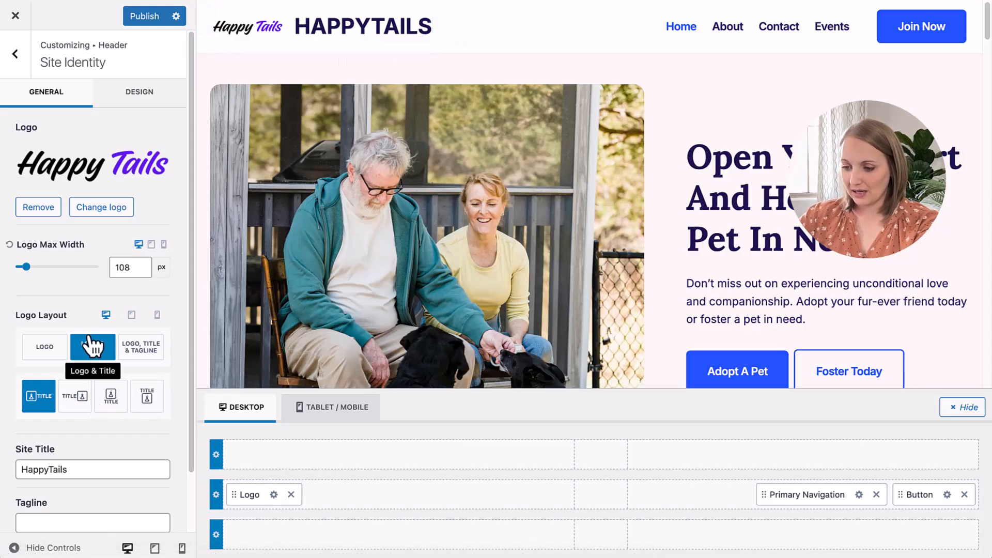
# Step: Set the logo layout to show only the logo and increase its desktop maximum width beyond 162 px
pyautogui.click(44, 356)
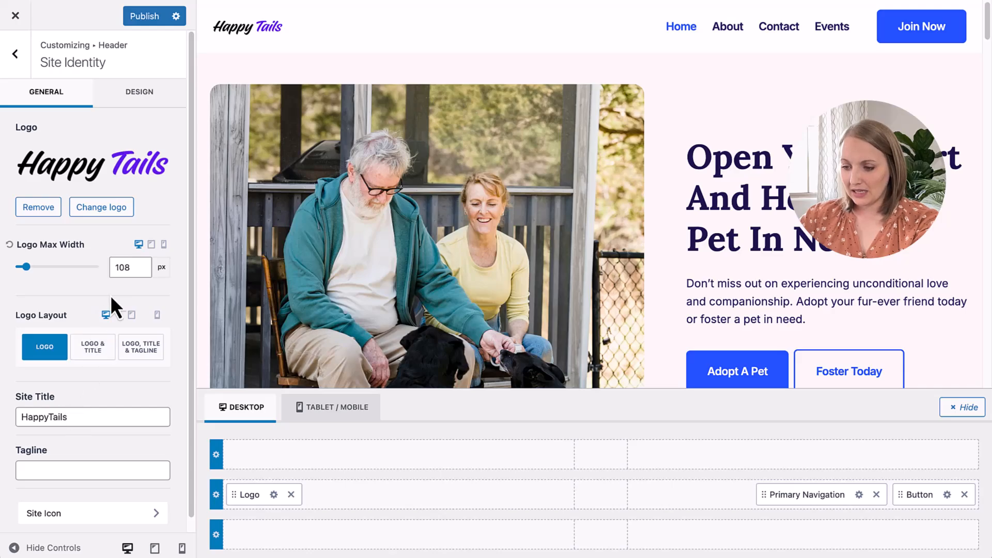
pyautogui.moveTo(26, 266); pyautogui.dragTo(32, 266)
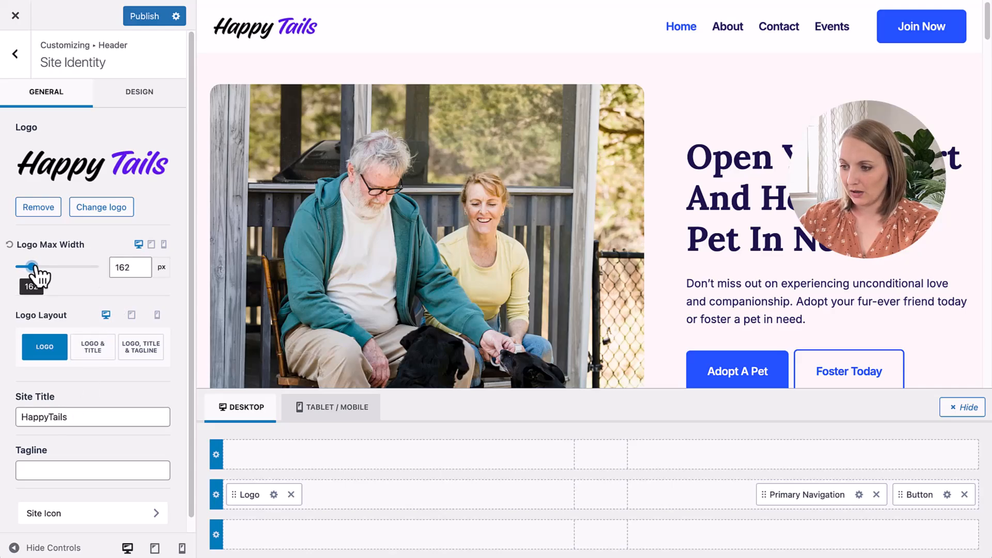
pyautogui.click(140, 265)
pyautogui.click(141, 264)
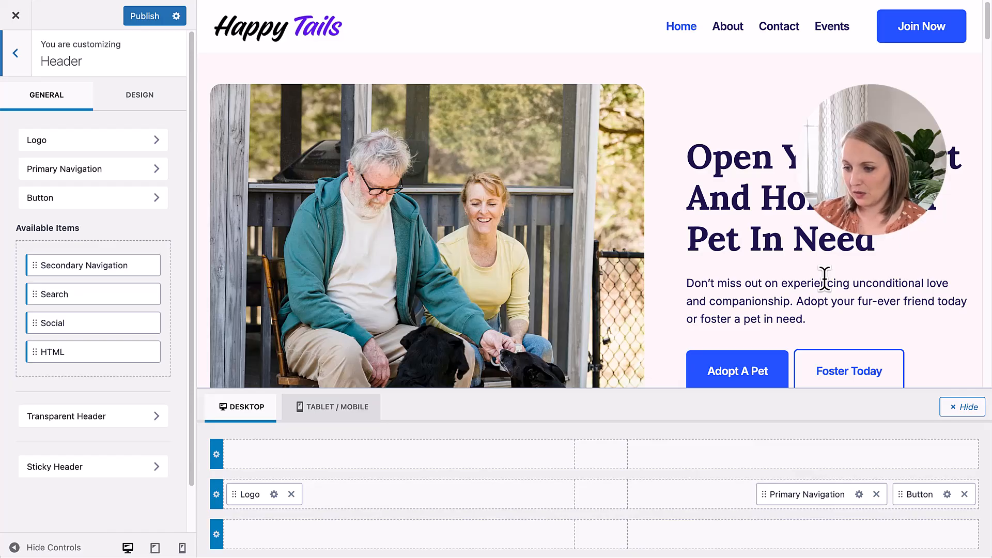
# Step: Open the menu locations from the Primary Navigation settings and check which menu the Primary location uses
pyautogui.click(860, 494)
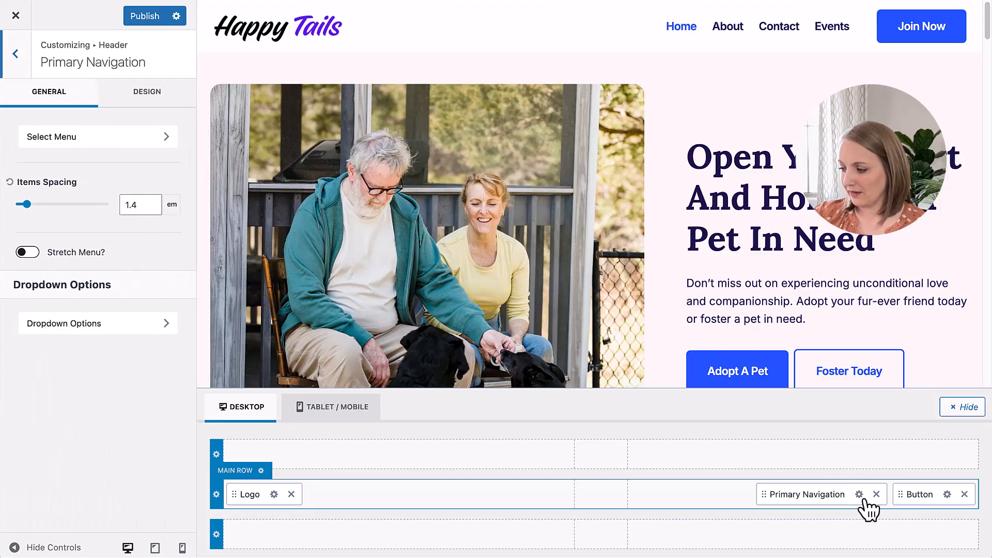
pyautogui.click(60, 141)
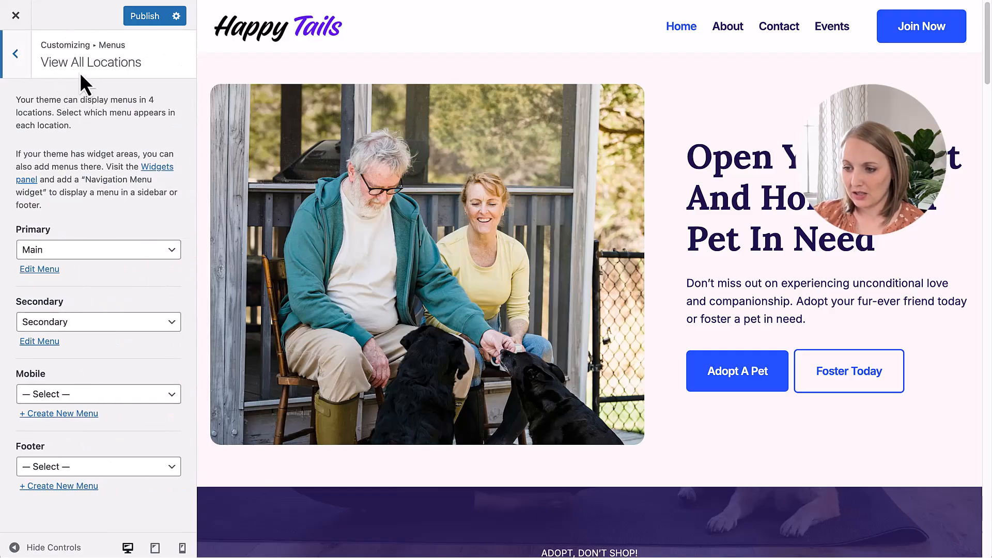
pyautogui.moveTo(40, 62); pyautogui.dragTo(145, 66)
pyautogui.click(145, 66)
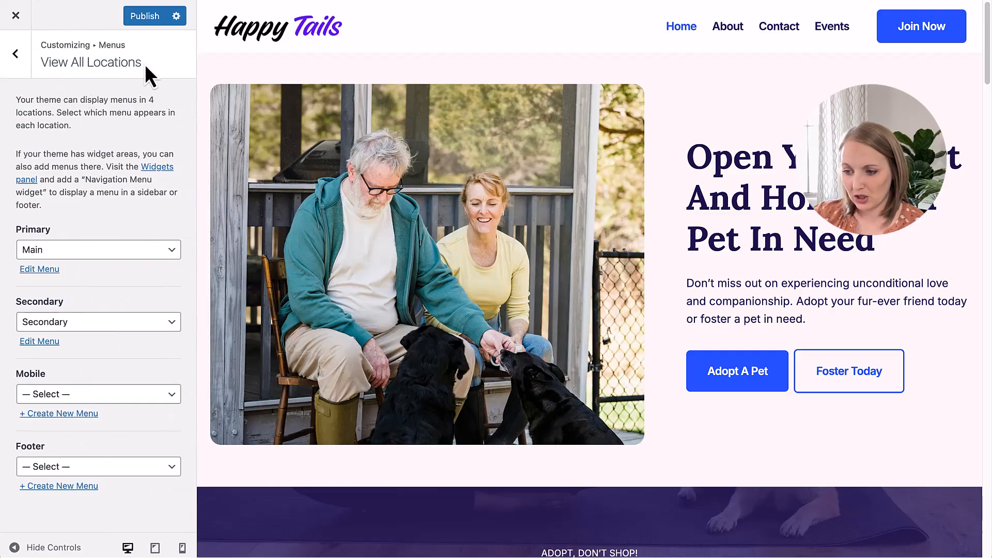
pyautogui.click(77, 252)
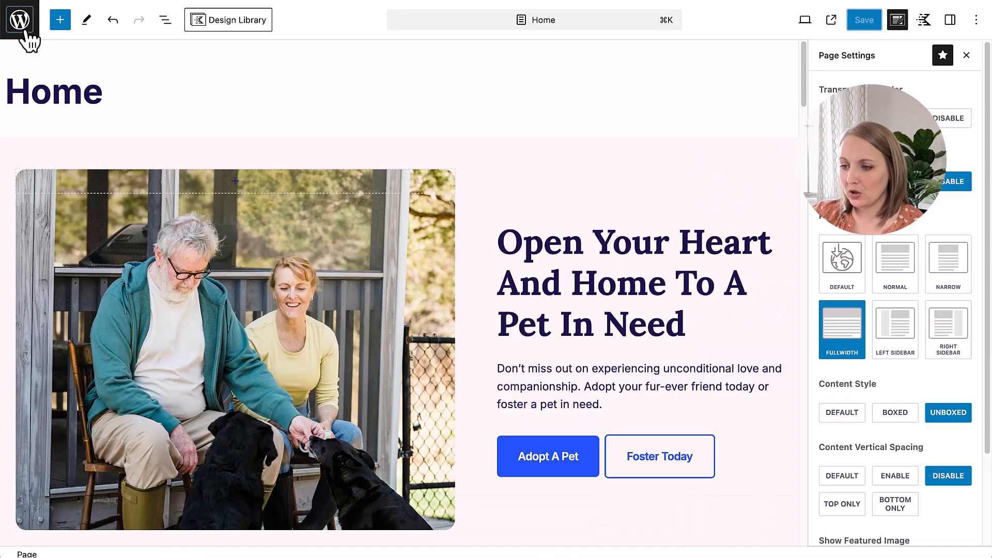
# Step: Open the Menus page in the WordPress dashboard and check which menus are available for editing
pyautogui.click(24, 30)
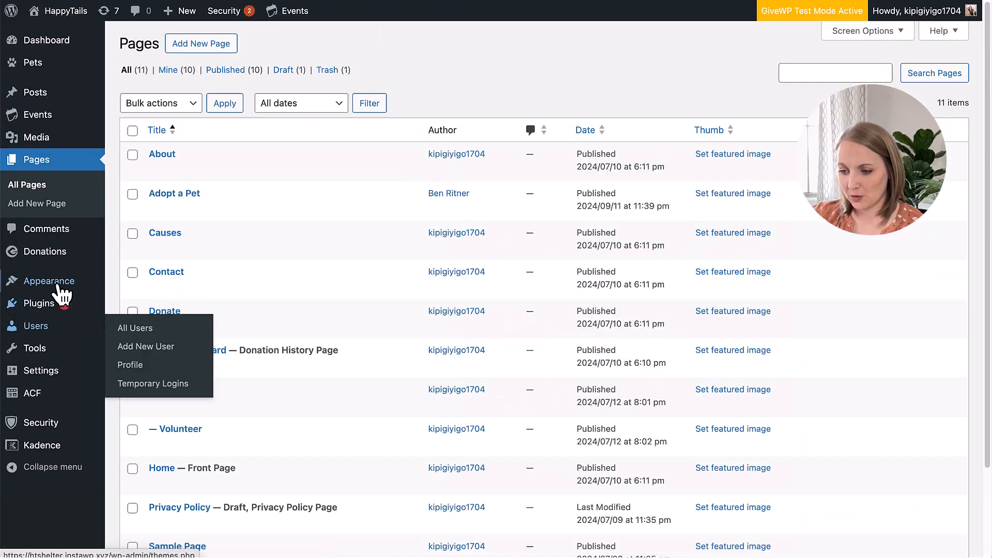
pyautogui.moveTo(21, 284)
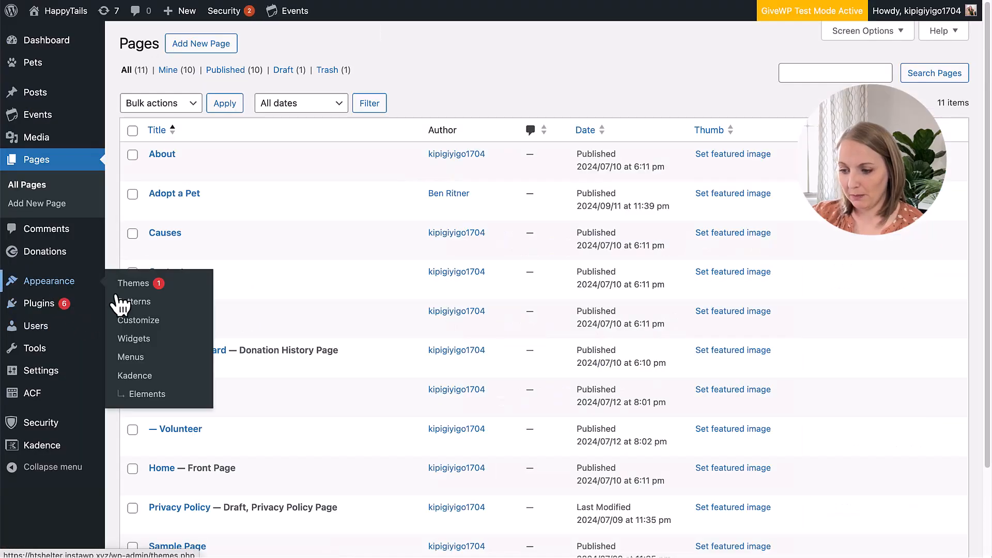
pyautogui.click(142, 362)
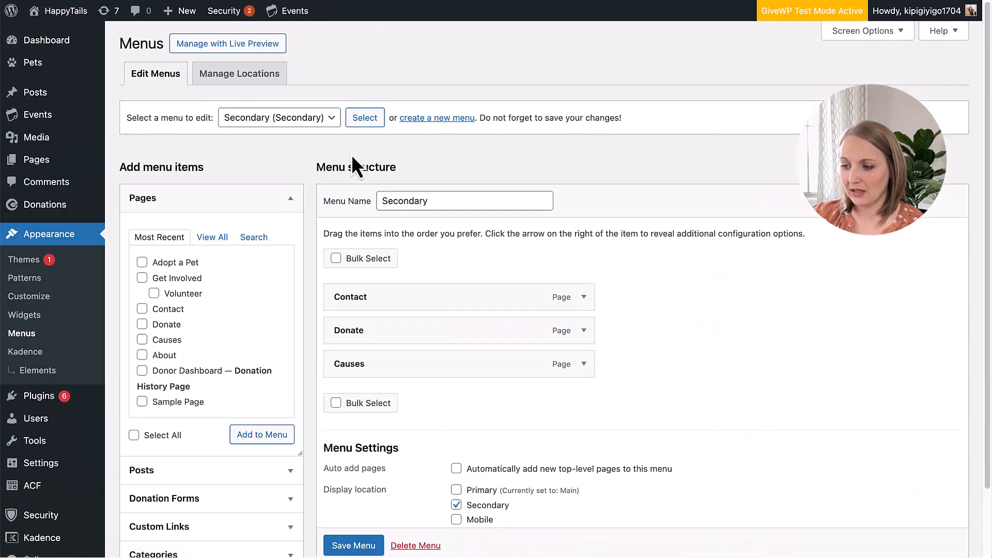
pyautogui.click(278, 125)
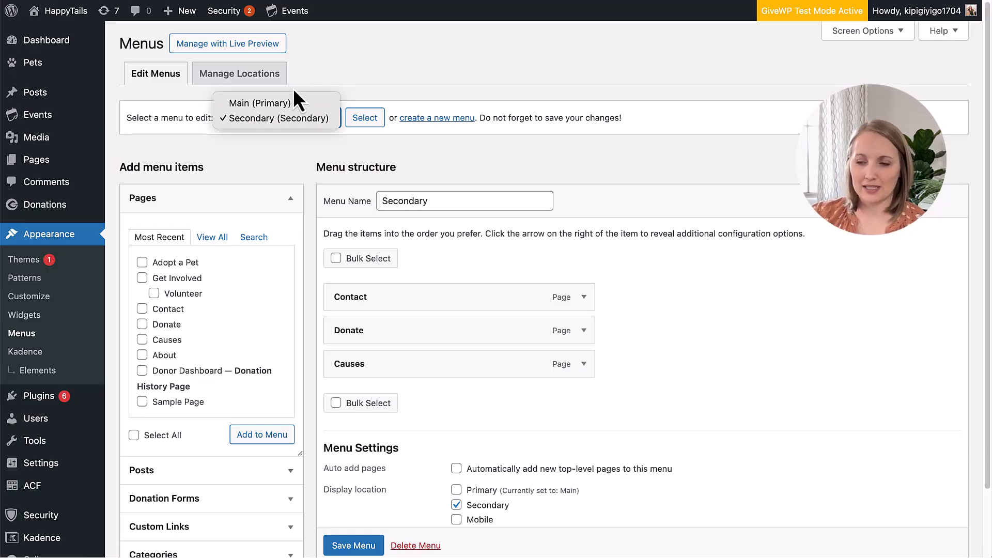
pyautogui.press('Escape')
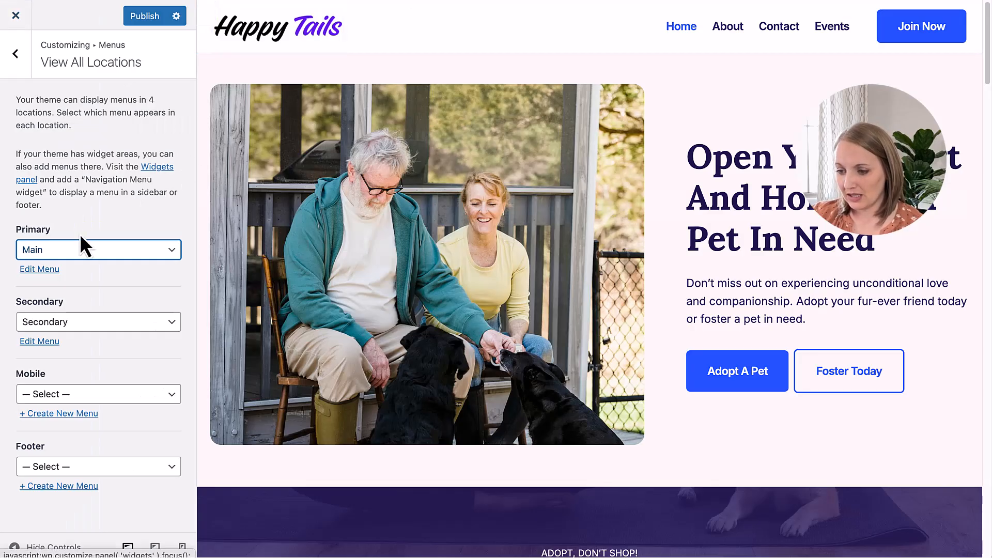
# Step: Open the Main menu for editing in the customizer, show the items that can be added, and remove the Home item
pyautogui.click(39, 269)
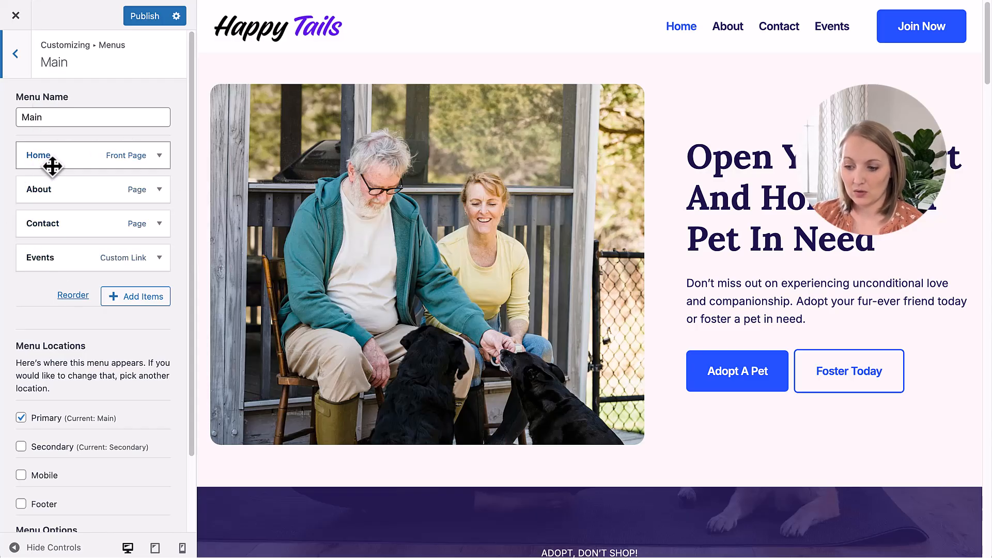
pyautogui.click(130, 298)
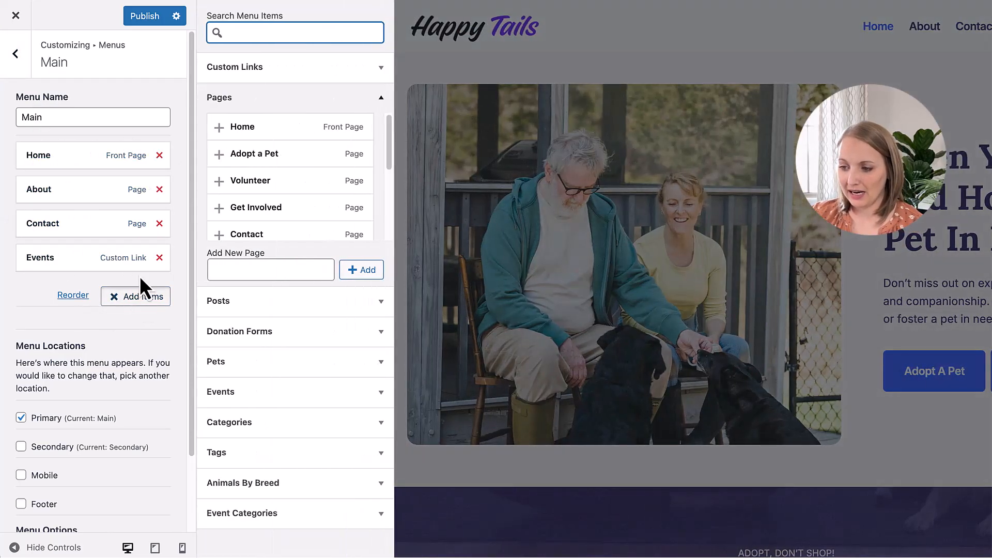
pyautogui.click(160, 155)
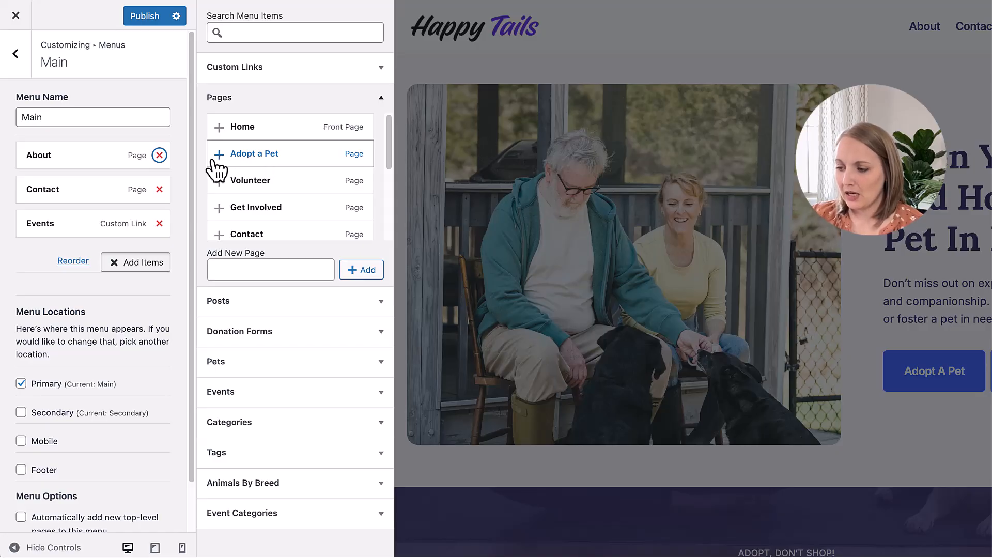
# Step: Add the Adopt a Pet page to the Main menu, place it directly after About, and publish the change
pyautogui.scroll(-4, 288, 202)
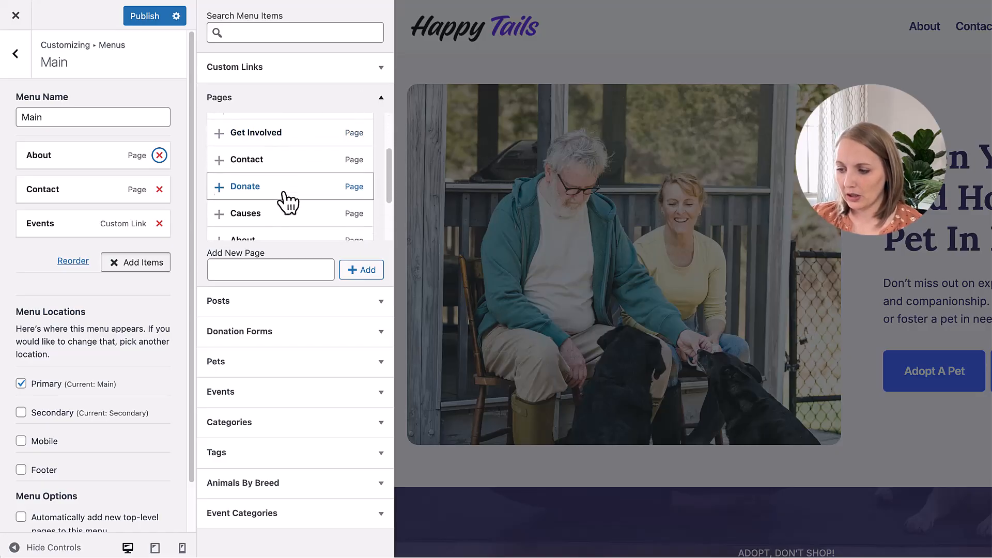
pyautogui.scroll(4, 288, 201)
pyautogui.click(218, 142)
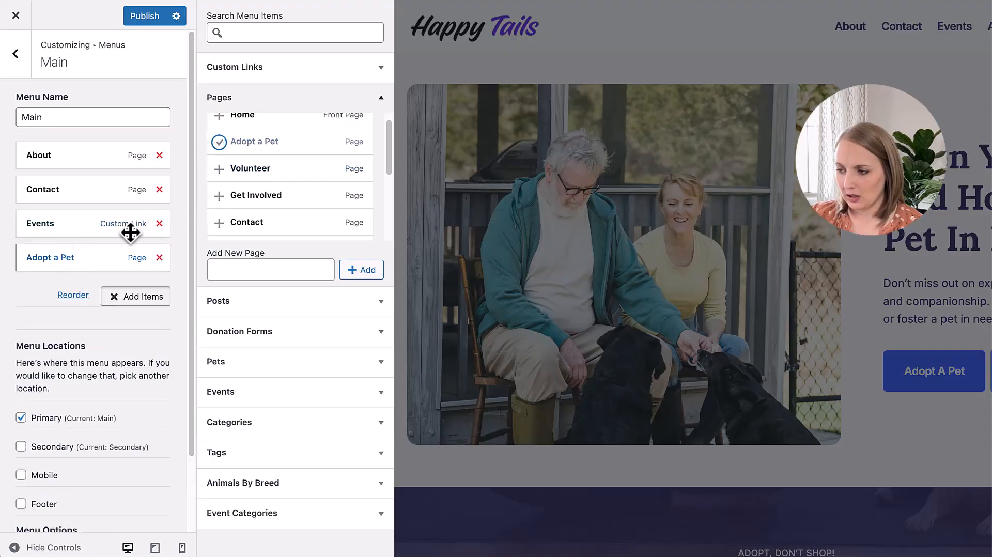
pyautogui.moveTo(38, 257); pyautogui.dragTo(43, 192)
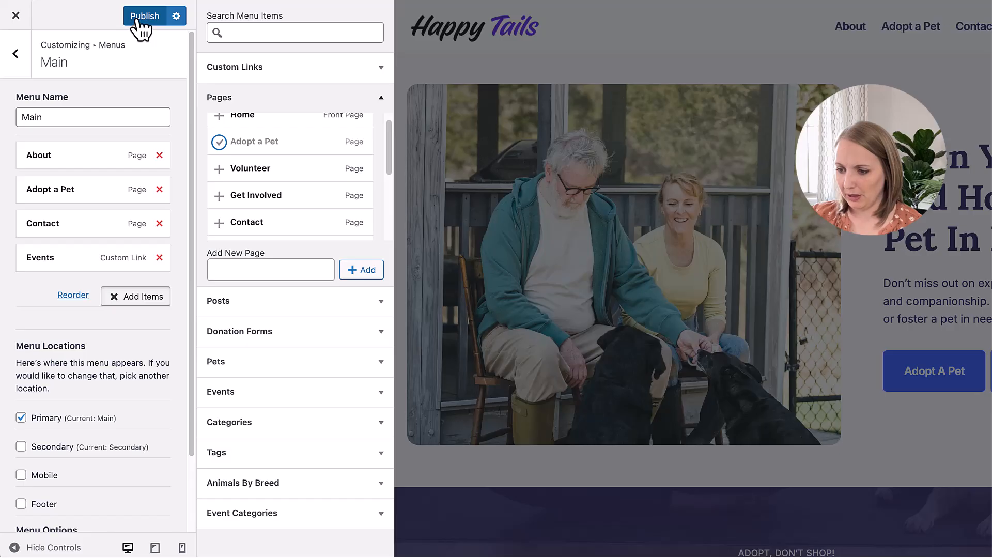
pyautogui.click(137, 18)
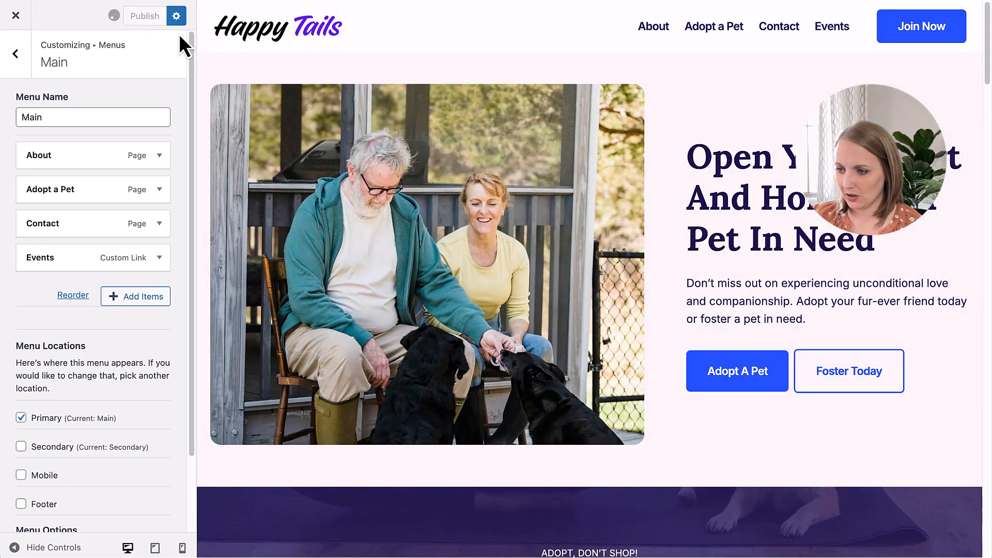
# Step: Open the Adopt a Pet page from the header navigation in a separate view and review its pet listings
pyautogui.rightClick(726, 28)
pyautogui.click(787, 35)
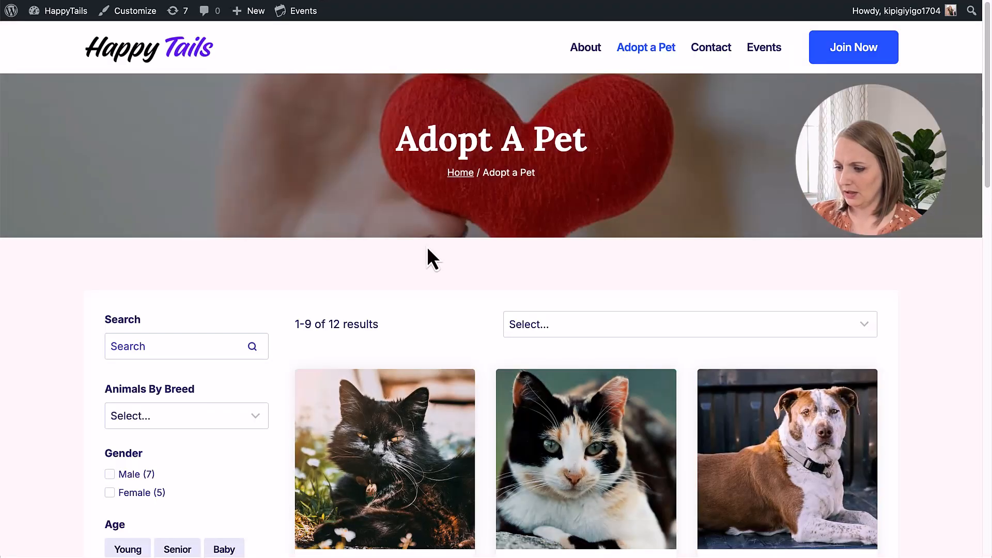
pyautogui.scroll(-8, 427, 249)
pyautogui.scroll(8, 427, 259)
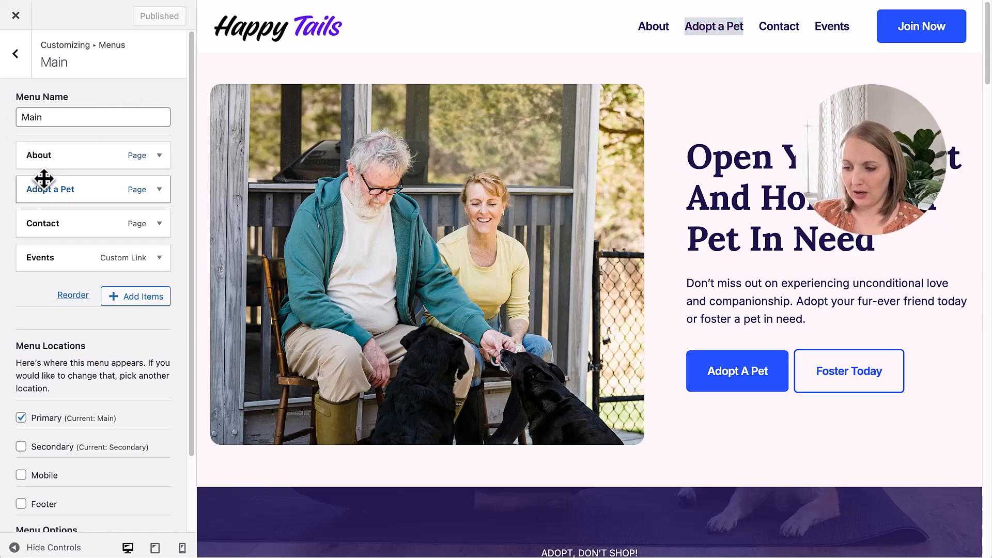
# Step: Move Events above Contact in the Main menu and add the Volunteer, Get Involved and Donate pages
pyautogui.moveTo(49, 257); pyautogui.dragTo(33, 223)
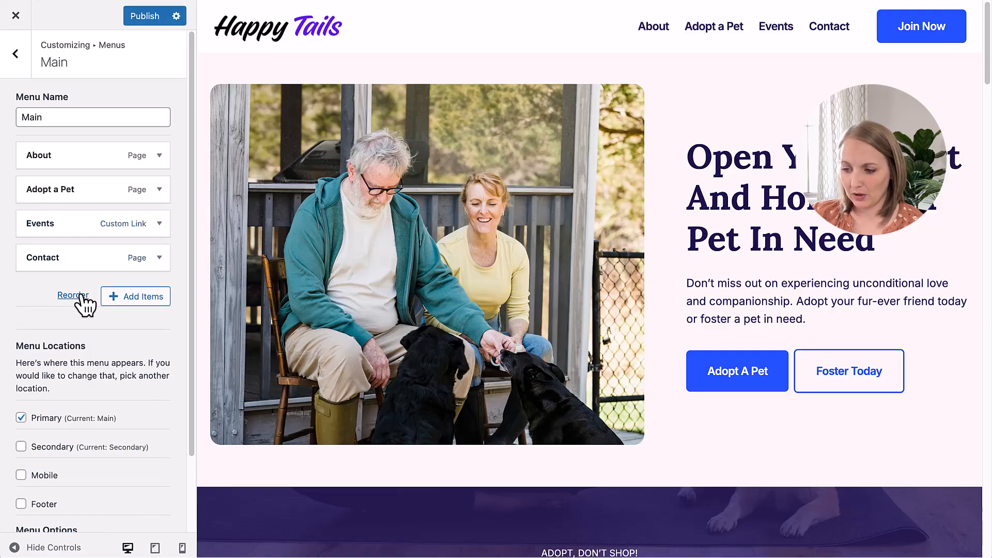
pyautogui.click(133, 297)
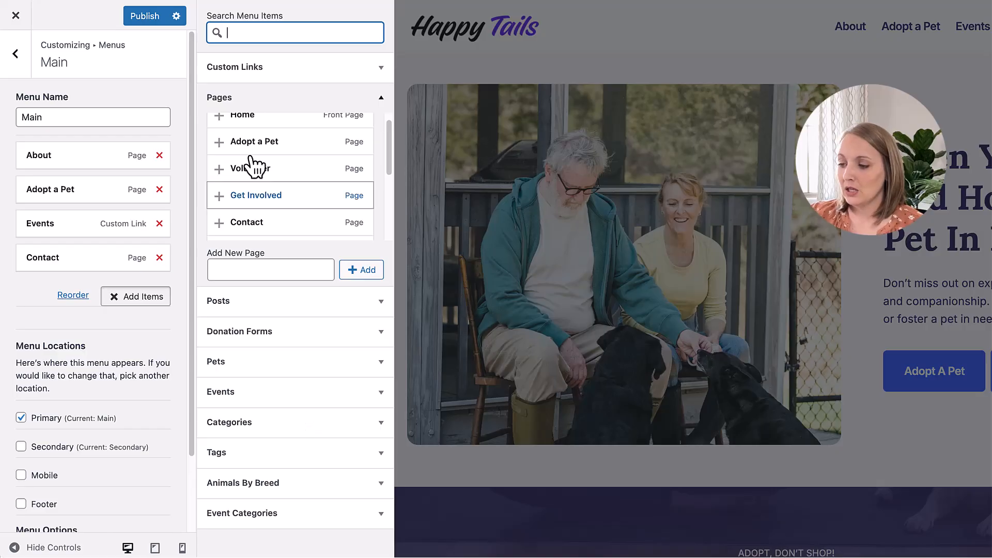
pyautogui.scroll(1, 292, 233)
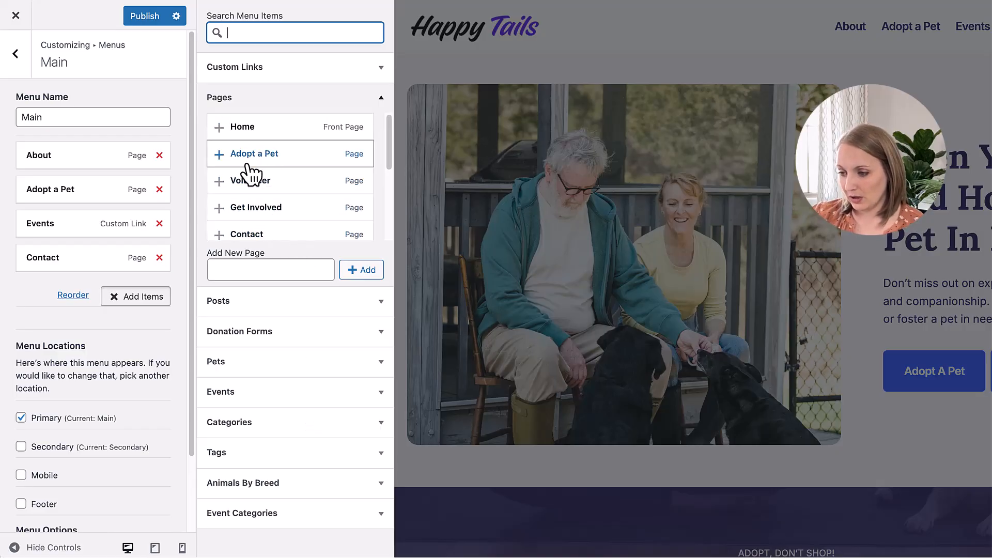
pyautogui.click(220, 181)
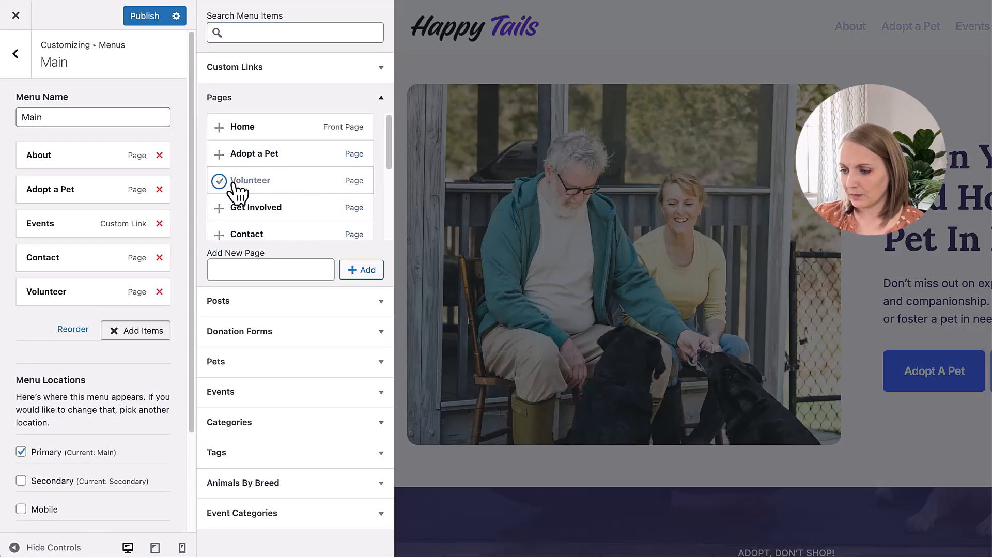
pyautogui.click(219, 208)
pyautogui.scroll(-3, 284, 212)
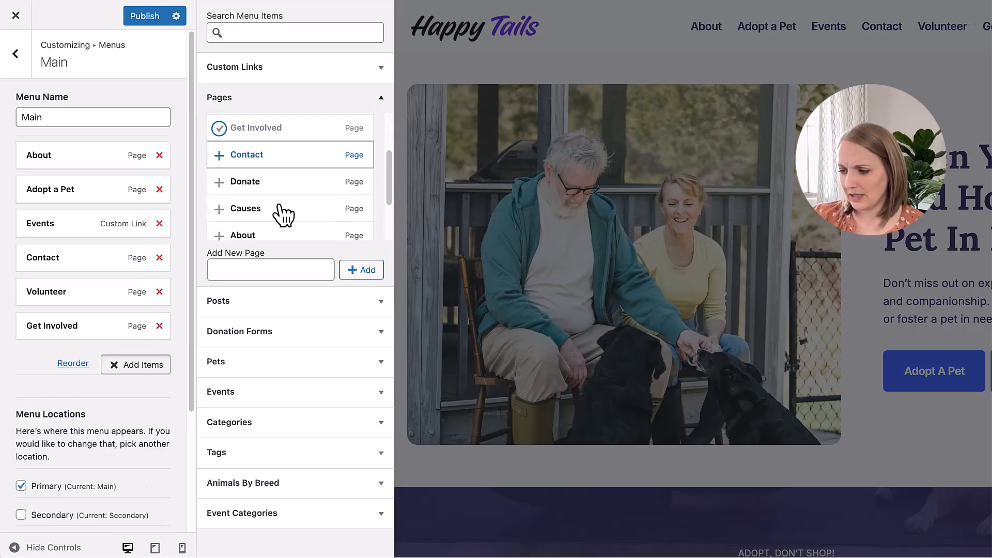
pyautogui.click(228, 155)
pyautogui.scroll(-2, 320, 183)
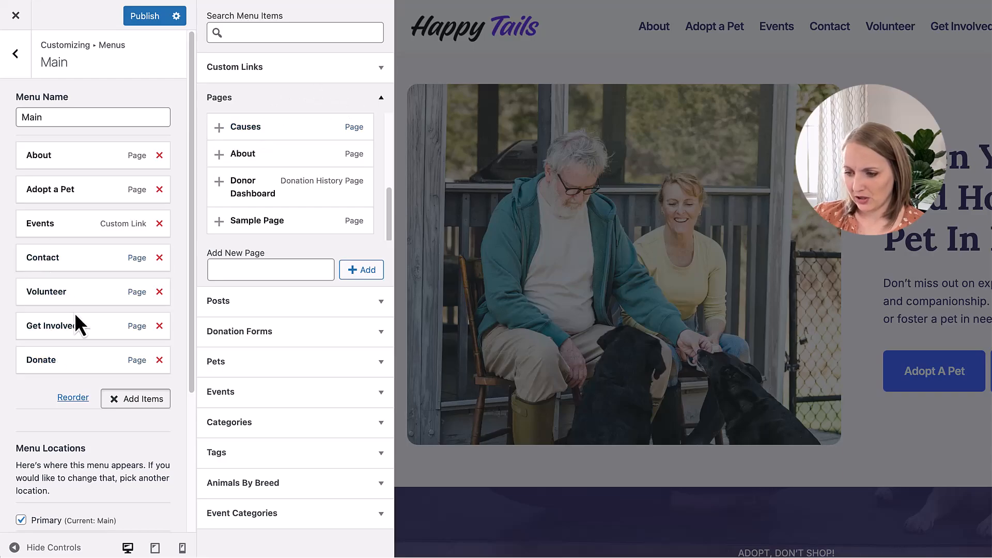
# Step: Move Get Involved directly below Adopt a Pet and nest Volunteer beneath it as a sub-item
pyautogui.moveTo(69, 325); pyautogui.dragTo(62, 224)
pyautogui.moveTo(49, 326); pyautogui.dragTo(97, 257)
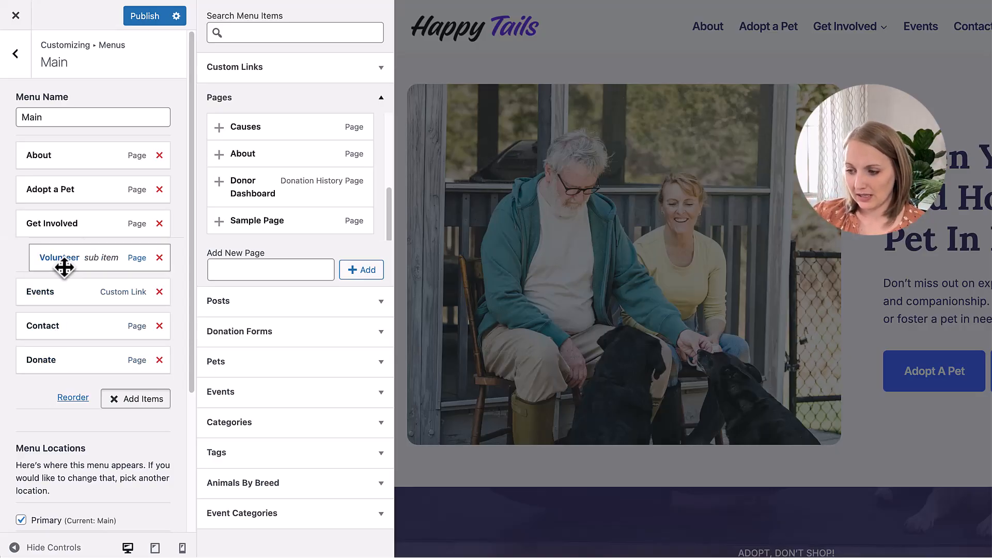
# Step: Create a new page named Foster and nest it under Get Involved, above Volunteer
pyautogui.scroll(5, 310, 178)
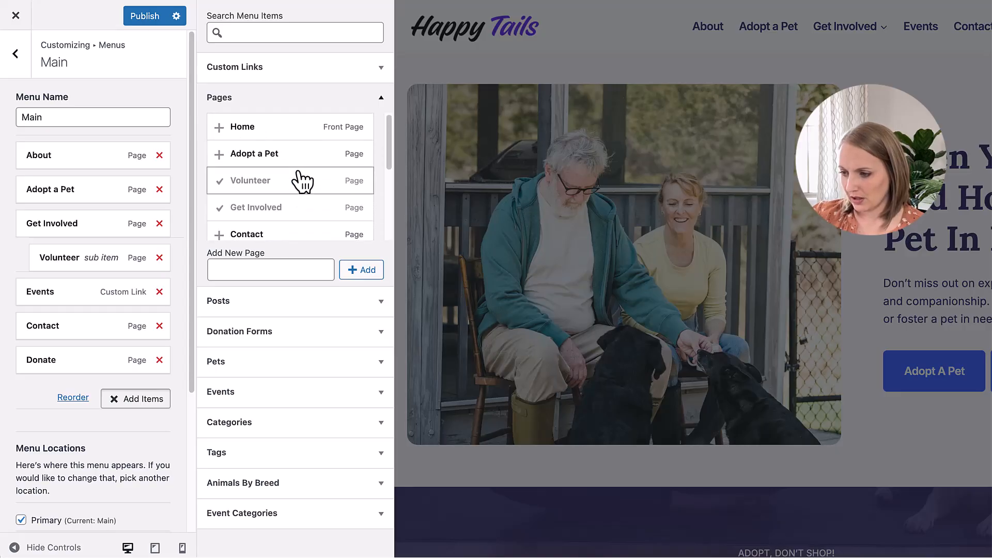
pyautogui.scroll(-5, 284, 214)
pyautogui.scroll(-1, 284, 214)
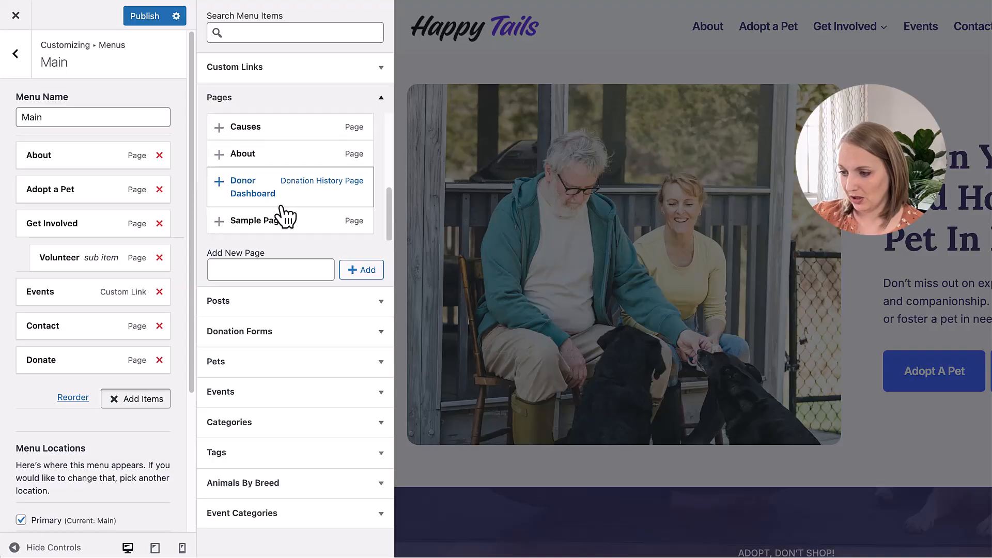
pyautogui.click(261, 270)
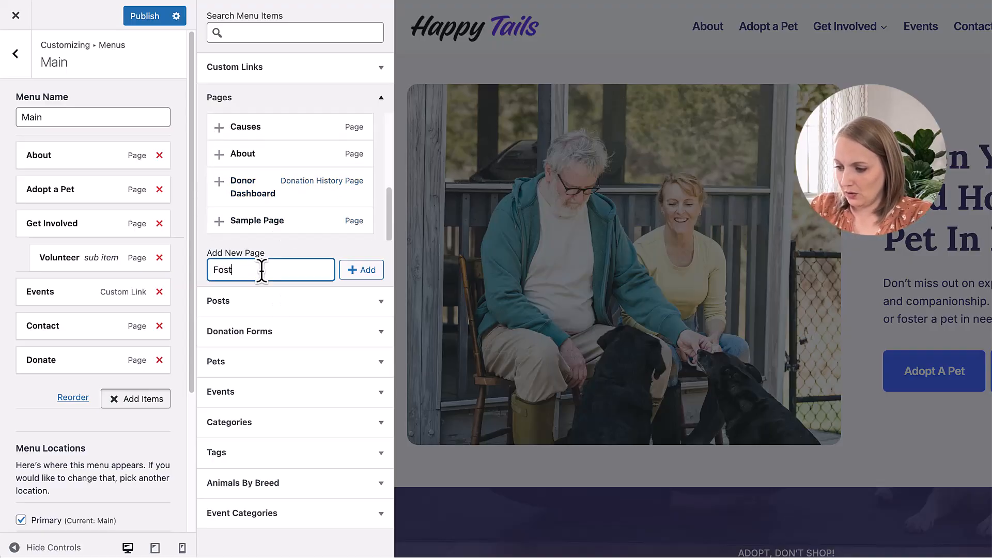
pyautogui.click(368, 279)
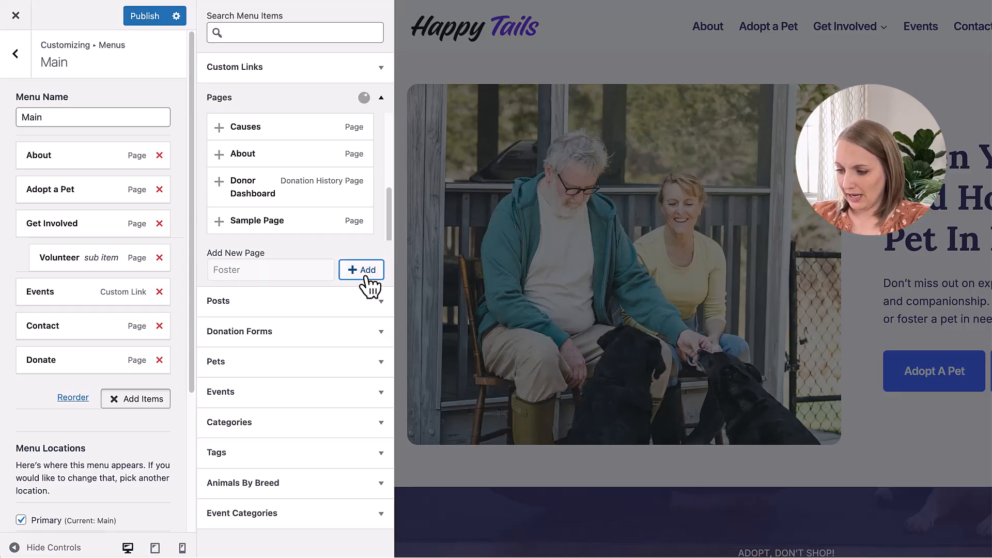
pyautogui.moveTo(59, 399); pyautogui.dragTo(55, 257)
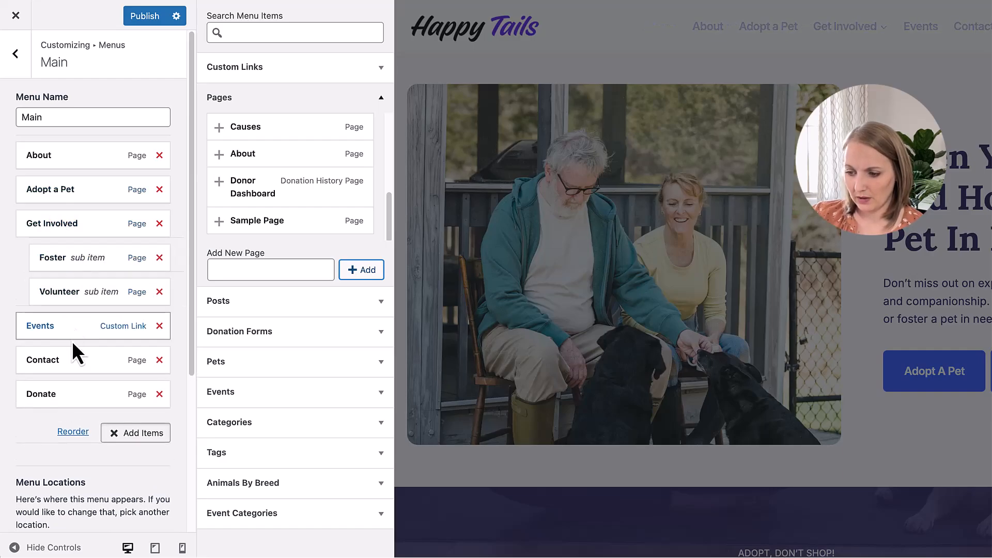
# Step: Nest Events under Get Involved after Volunteer, place Donate above Contact, and publish the menu
pyautogui.moveTo(40, 325)
pyautogui.mouseDown()
pyautogui.moveTo(82, 303)
pyautogui.moveTo(46, 331)
pyautogui.mouseUp()
pyautogui.moveTo(45, 409); pyautogui.dragTo(37, 374)
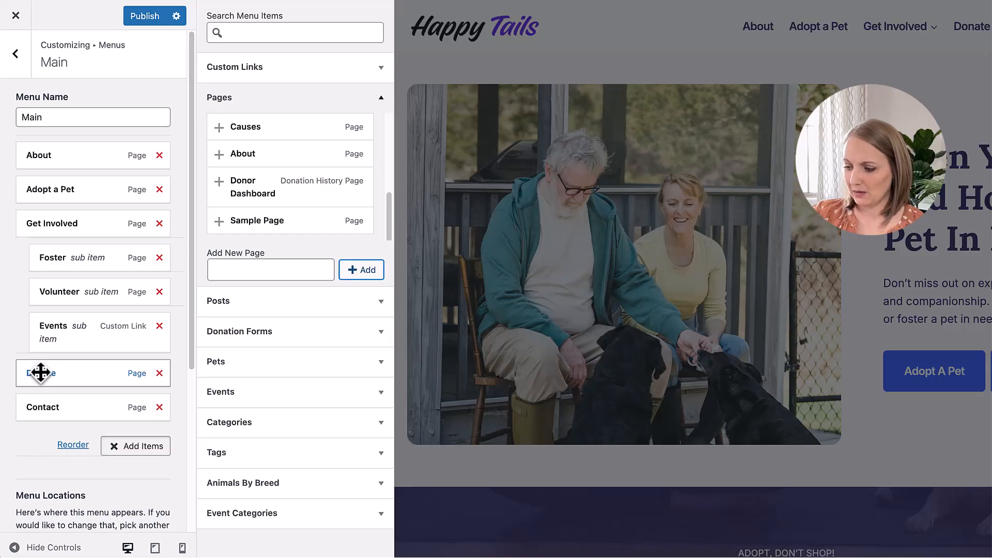
pyautogui.click(145, 21)
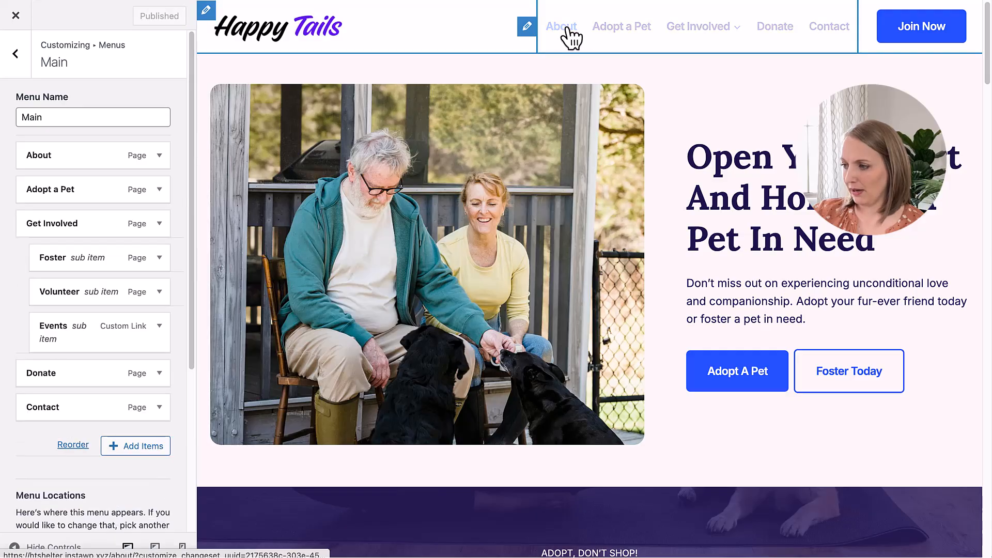
# Step: Rearrange the menu so Contact is a sub-item of Get Involved and Events of Donate, and check the Get Involved dropdown in the preview
pyautogui.moveTo(702, 36)
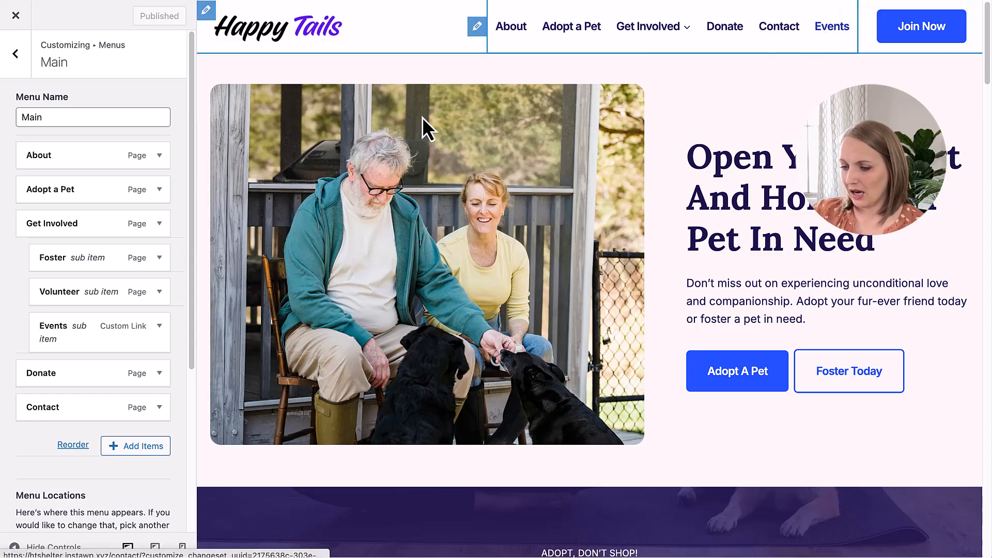
pyautogui.moveTo(48, 407); pyautogui.dragTo(56, 387)
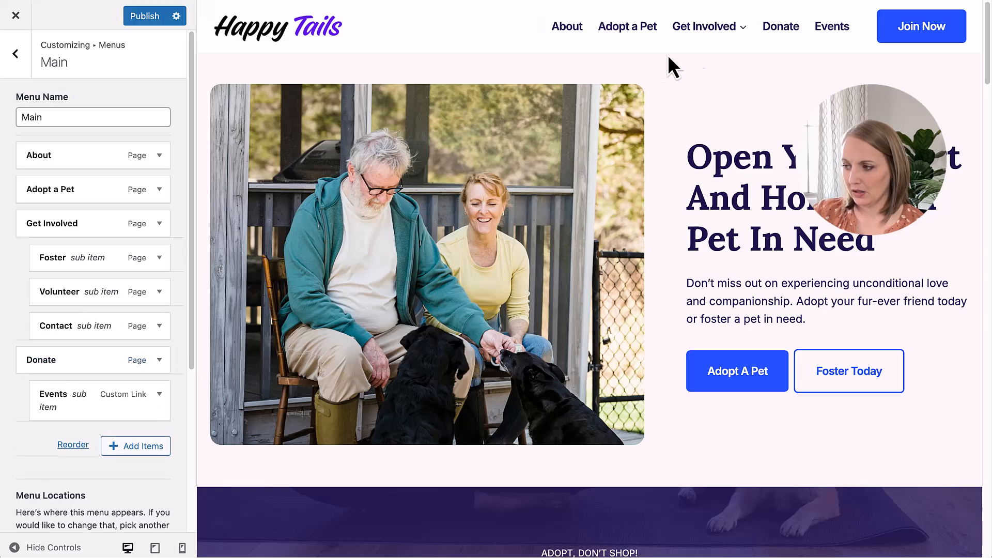
pyautogui.moveTo(744, 31)
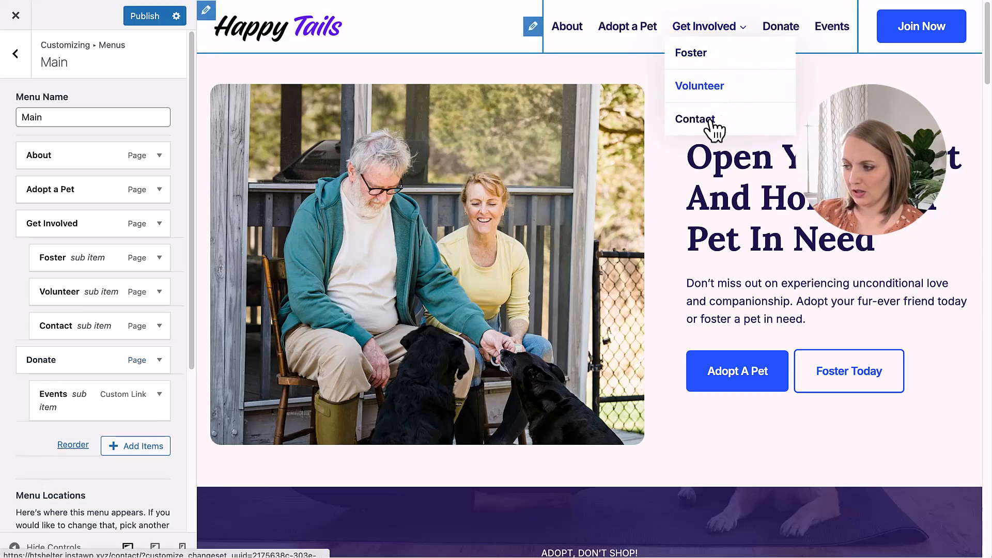
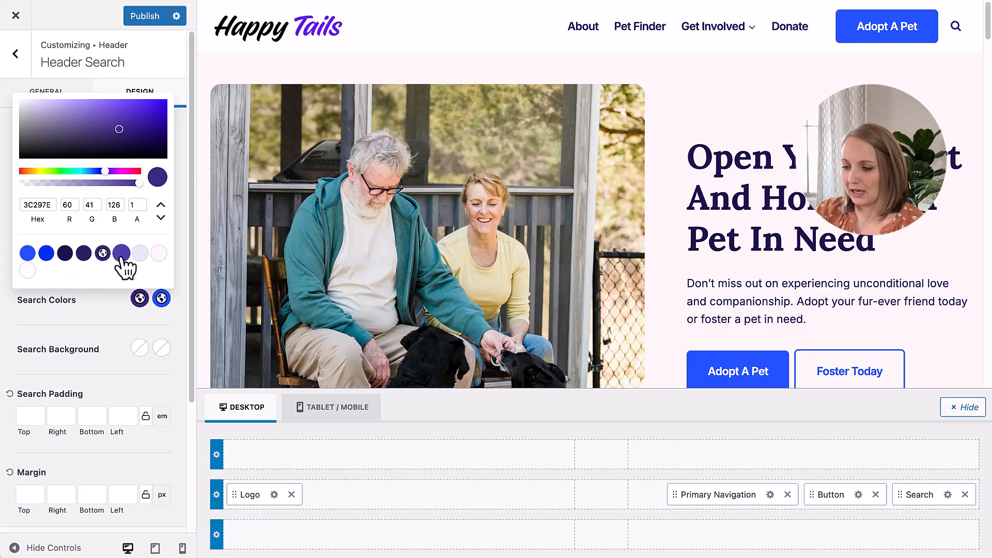
# Step: Set the search icon's initial color to the 4C40A8 purple palette color and place Search before Primary Navigation in the main row
pyautogui.click(122, 254)
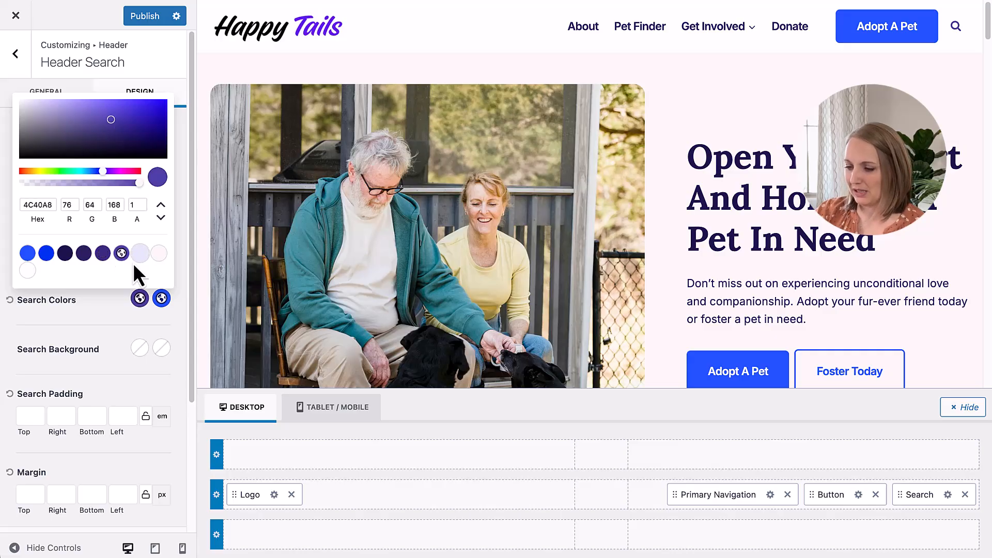
pyautogui.click(112, 302)
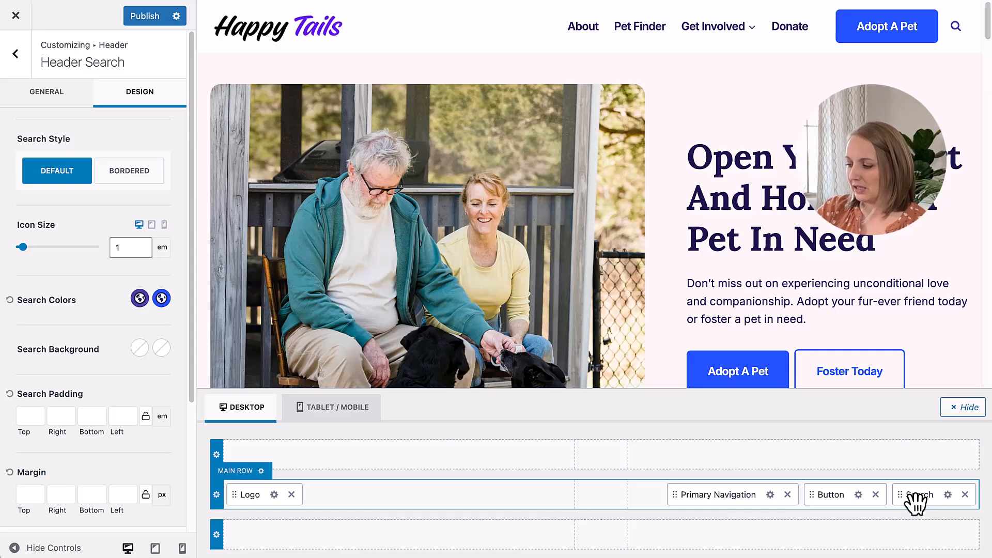
pyautogui.moveTo(910, 505); pyautogui.dragTo(706, 495)
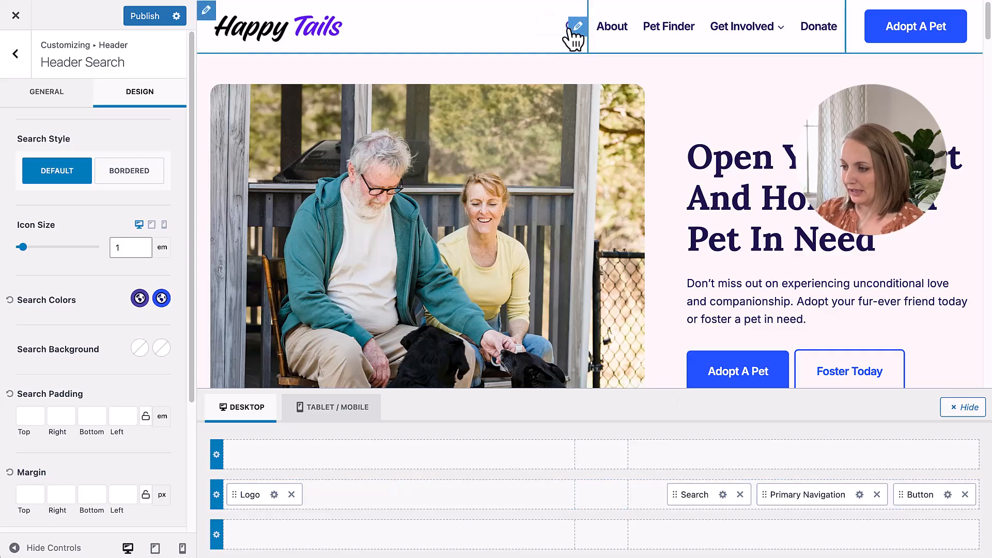
# Step: Open the site search overlay in the preview and set its modal background to palette color E3E6F6 with 0.91 opacity
pyautogui.click(571, 28)
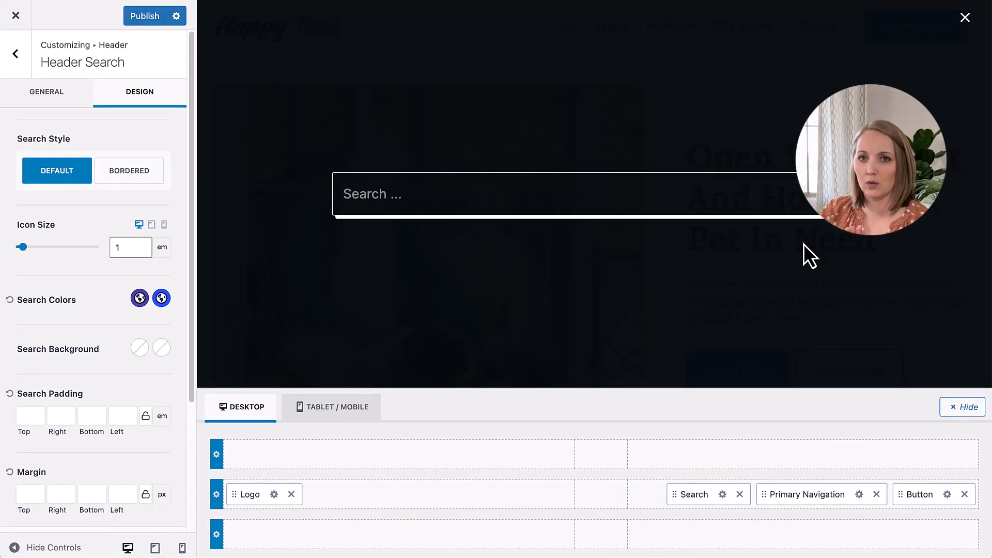
pyautogui.click(130, 241)
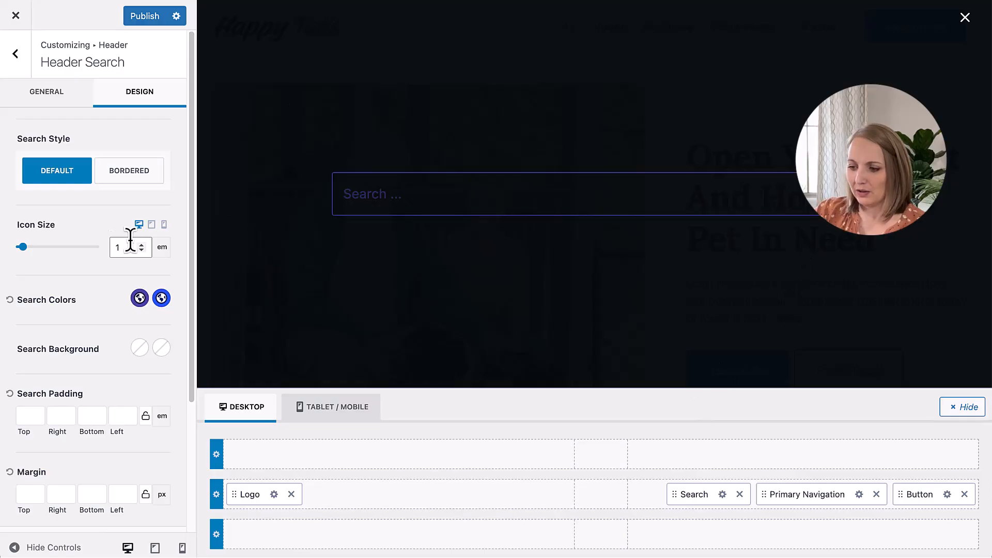
pyautogui.scroll(-5, 133, 310)
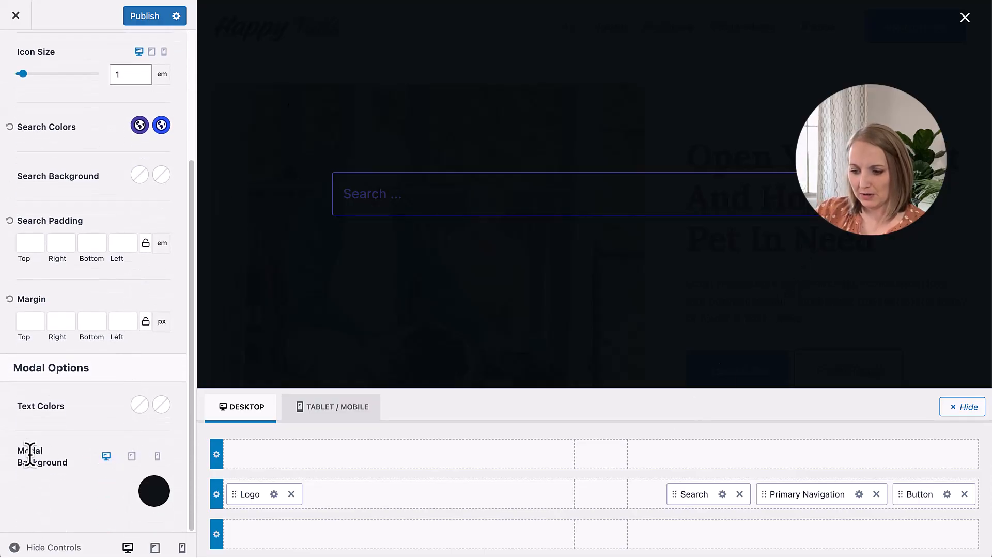
pyautogui.click(158, 499)
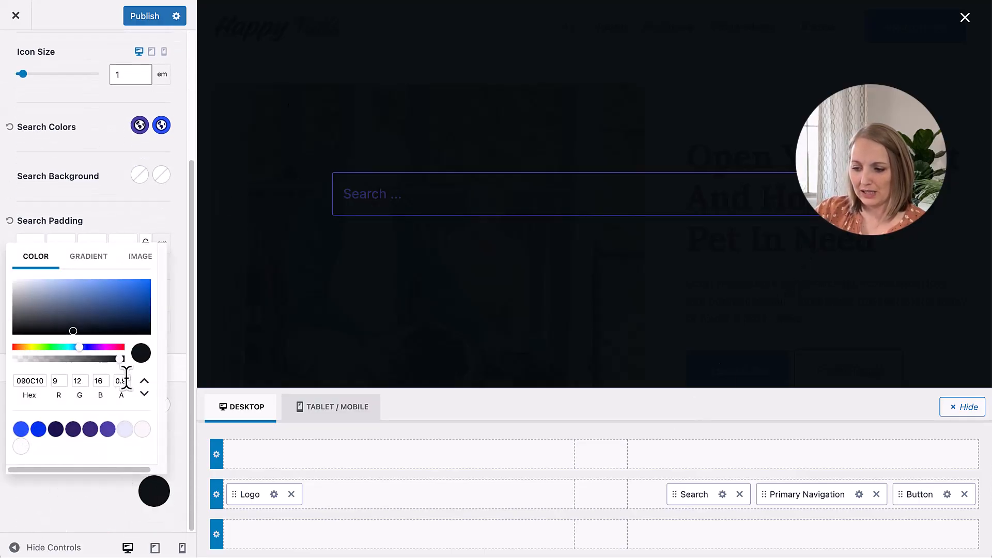
pyautogui.moveTo(119, 359); pyautogui.dragTo(96, 364)
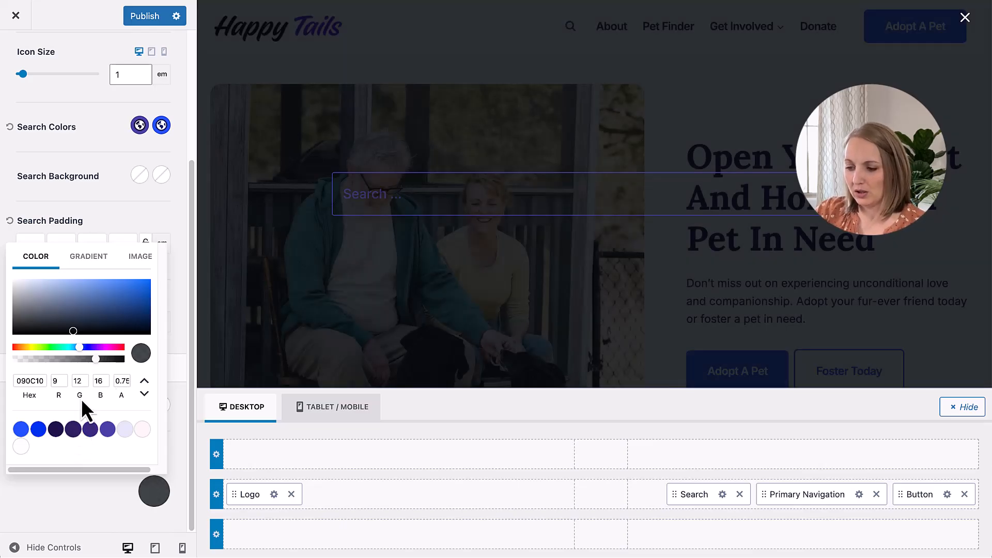
pyautogui.click(124, 429)
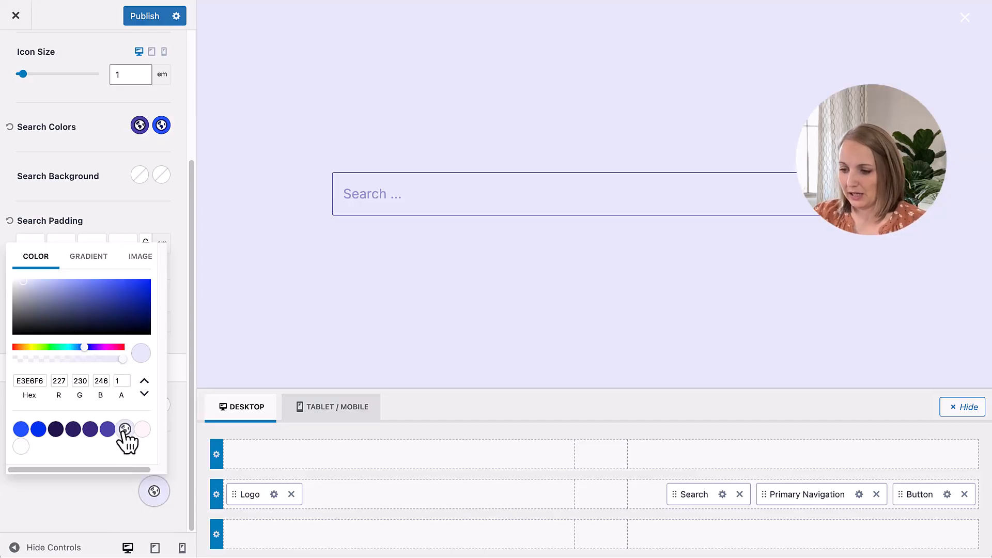
pyautogui.moveTo(120, 361); pyautogui.dragTo(116, 361)
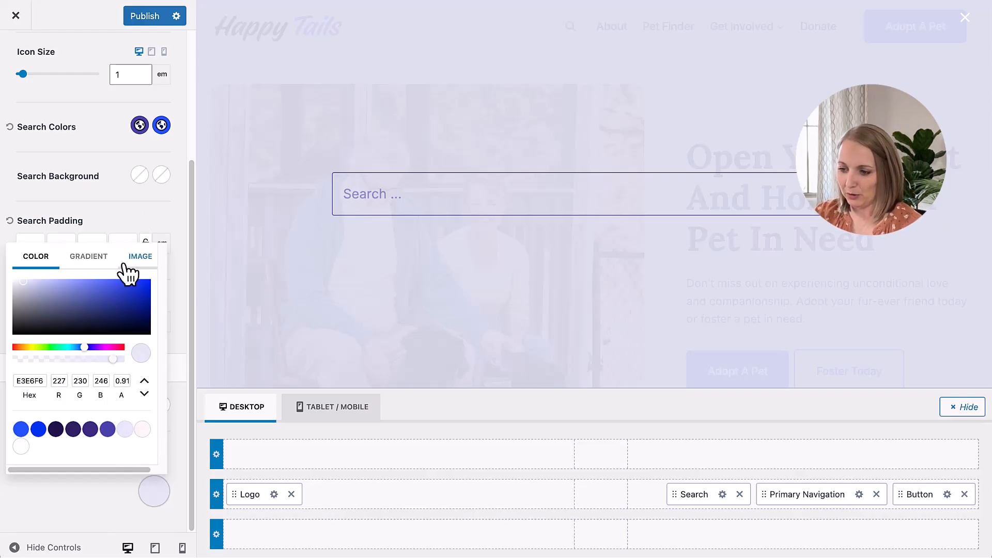
pyautogui.click(107, 212)
# Step: Set both search modal text colors, initial and hover, to the dark navy palette color 20154D
pyautogui.click(140, 404)
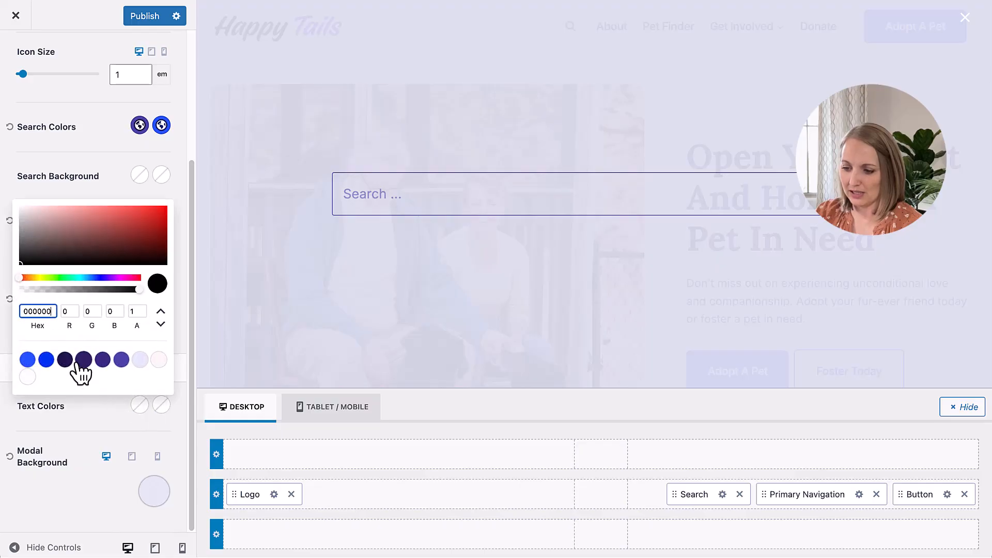
pyautogui.click(64, 359)
pyautogui.click(161, 405)
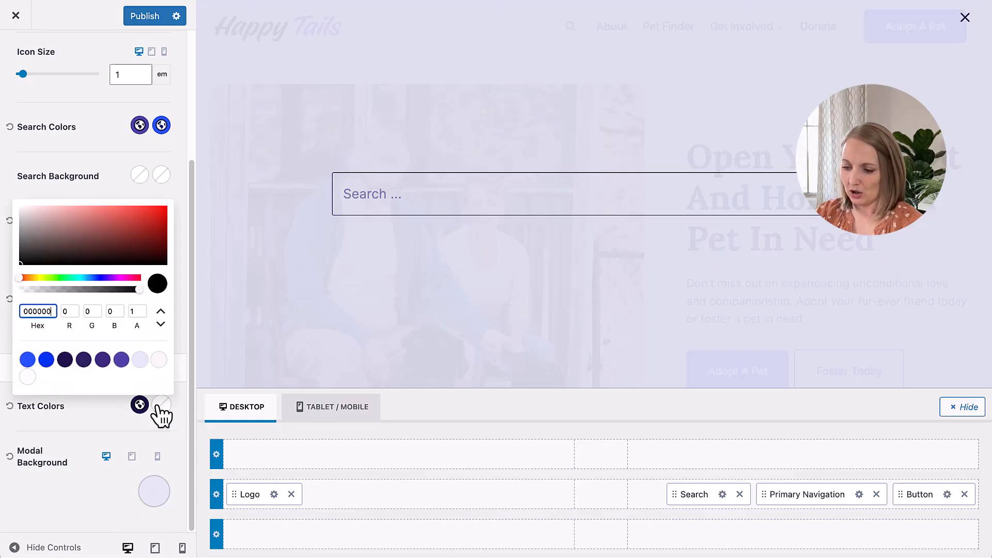
pyautogui.click(67, 361)
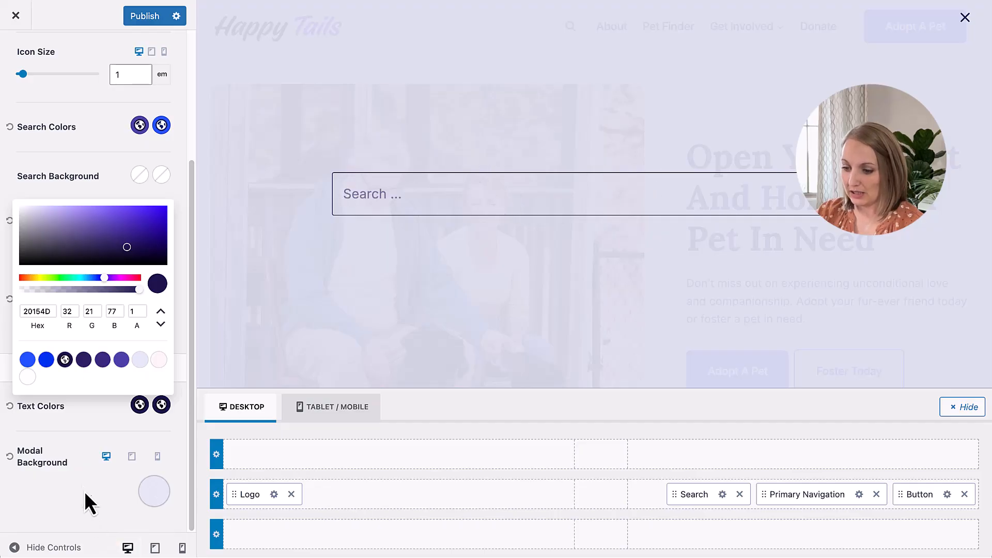
pyautogui.click(91, 411)
# Step: Close the search overlay in the preview and publish the header changes
pyautogui.scroll(3, 89, 411)
pyautogui.scroll(2, 89, 411)
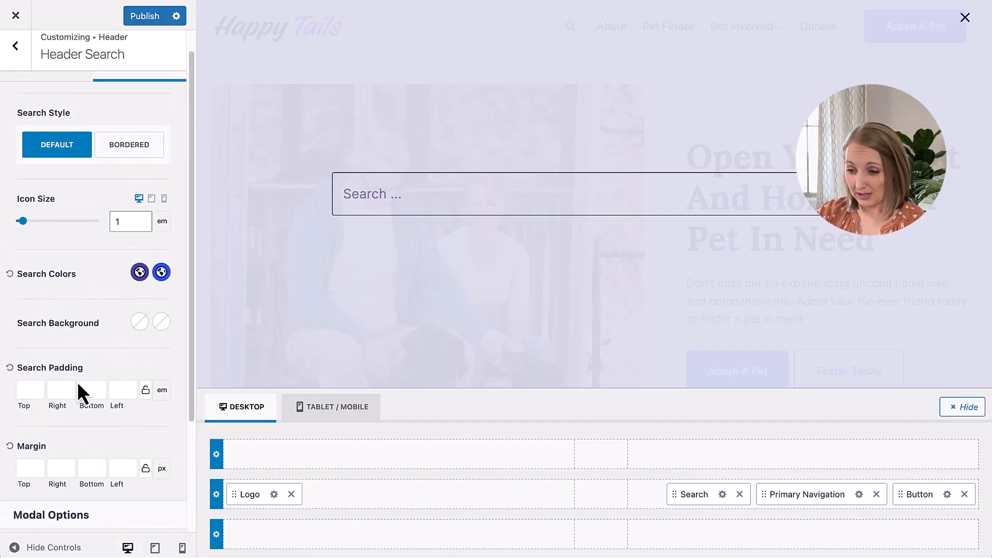
pyautogui.click(966, 18)
pyautogui.click(144, 16)
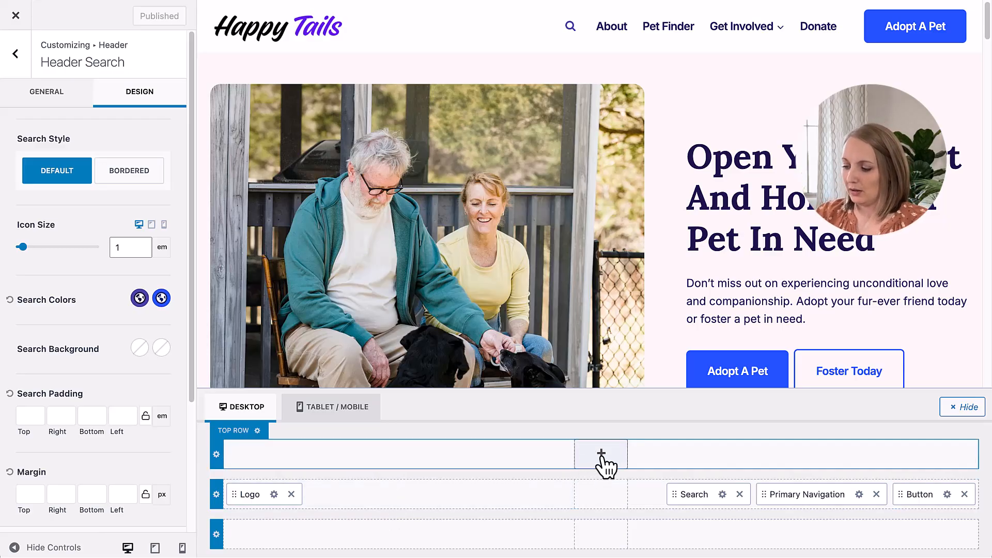
# Step: Add an HTML element to the center of the header's top row and open its settings
pyautogui.click(602, 455)
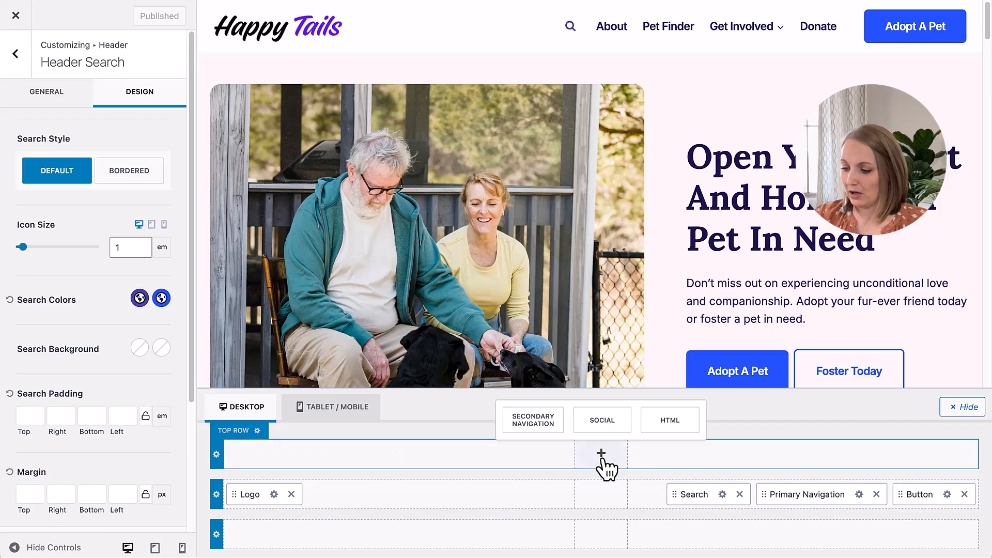
pyautogui.click(671, 423)
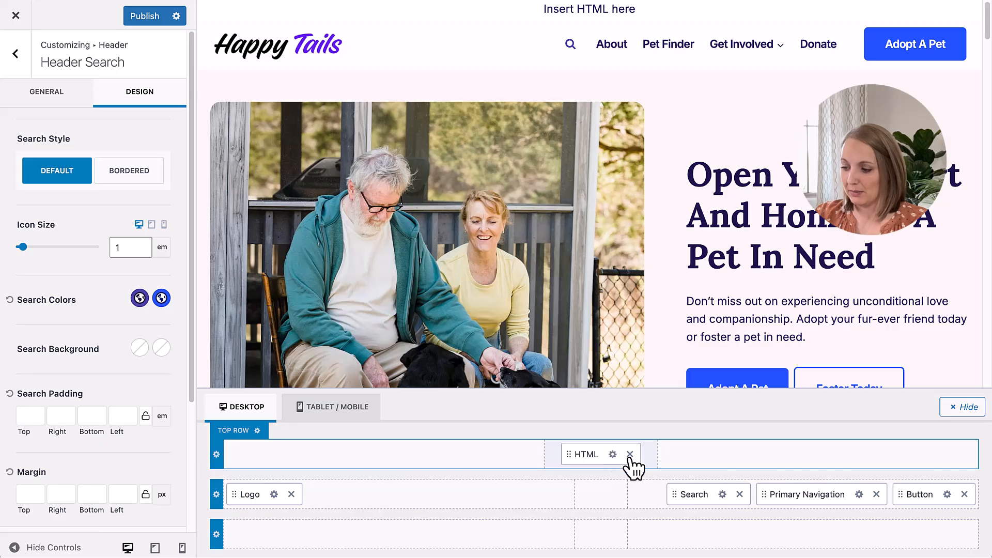
pyautogui.click(625, 452)
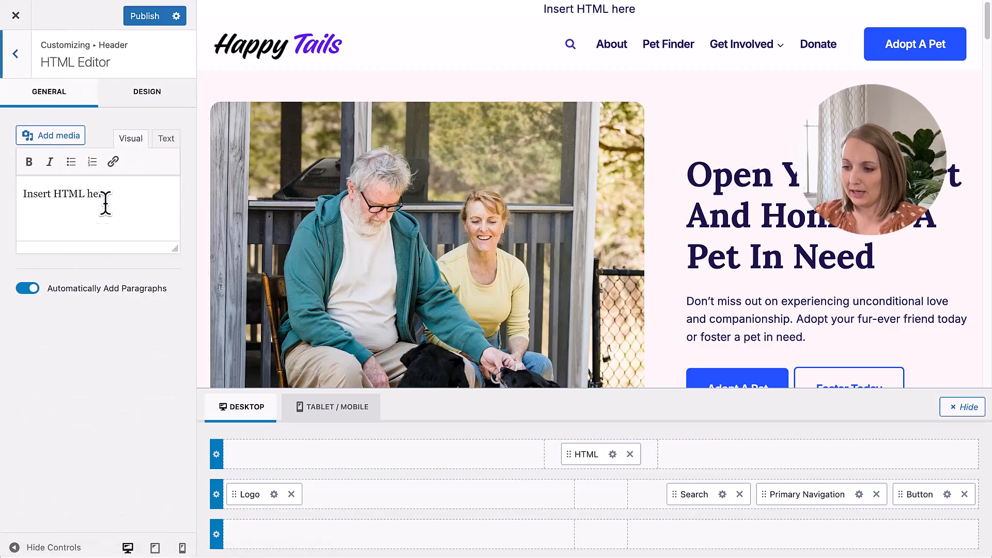
# Step: Replace the HTML placeholder text with "Help us clear the shelter. All adoption fees just $25 through Nov 15th"
pyautogui.moveTo(108, 195); pyautogui.dragTo(11, 187)
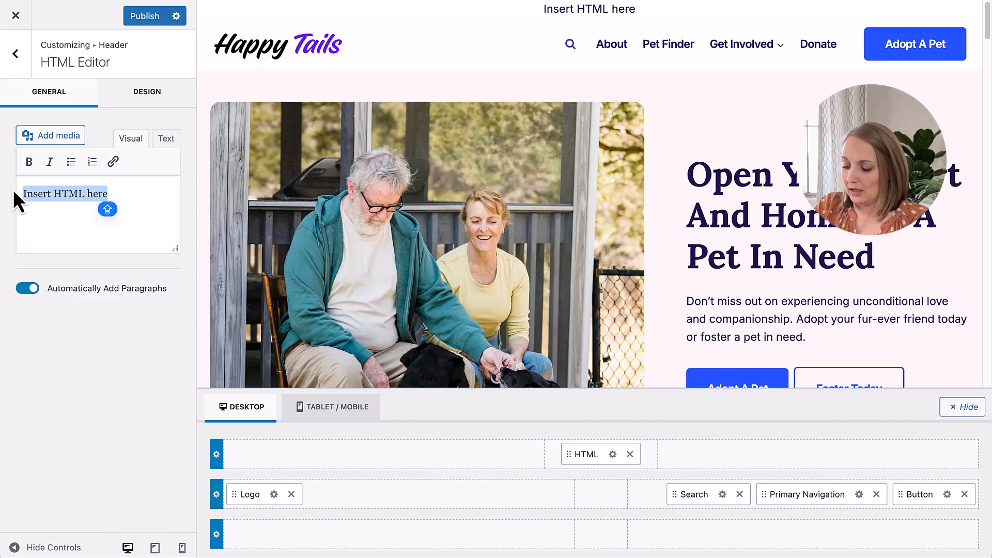
pyautogui.write('Clear')
pyautogui.hotkey('ctrl', 'a')
pyautogui.write('Help us ')
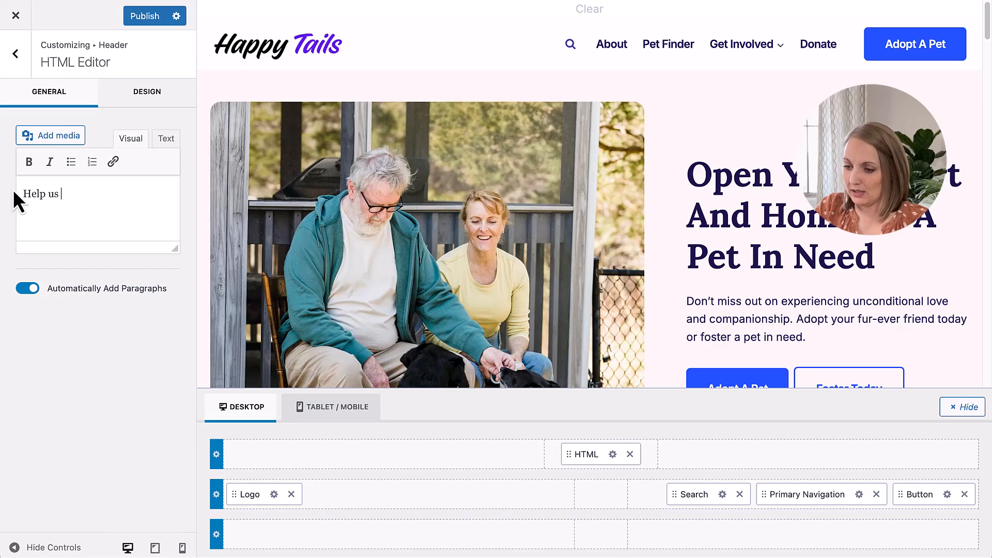
pyautogui.write('clear the shelt')
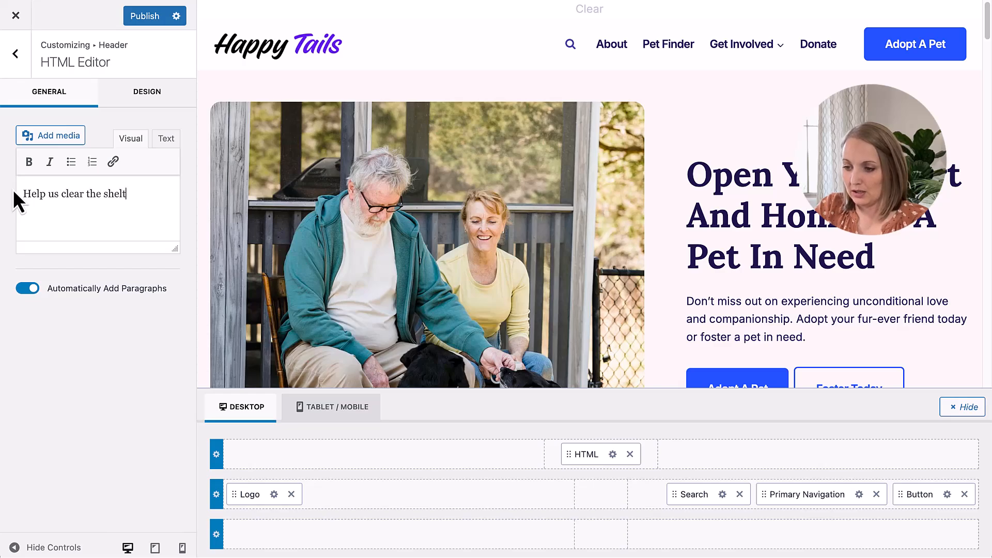
pyautogui.write('er.')
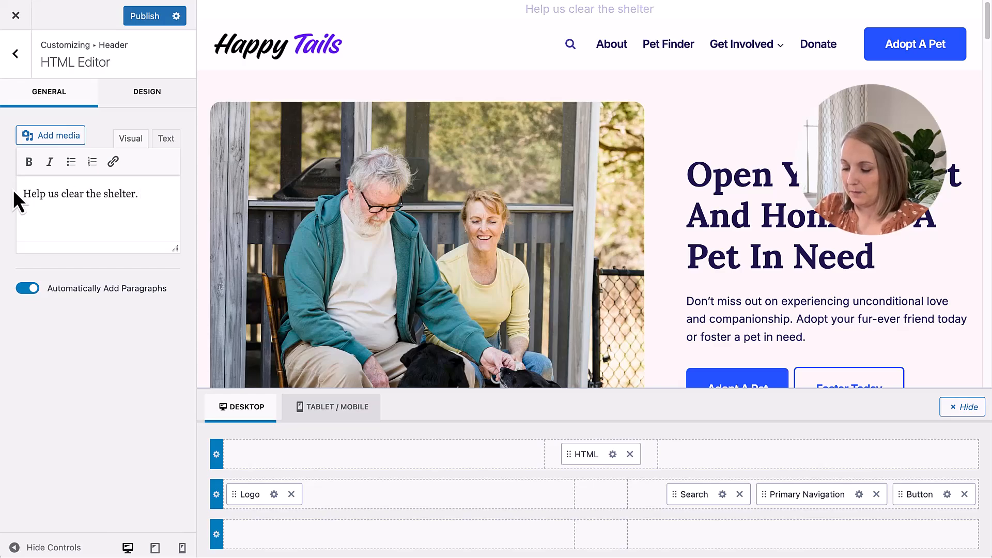
pyautogui.write(' All dop')
pyautogui.press('BackSpace')
pyautogui.press('BackSpace')
pyautogui.press('BackSpace')
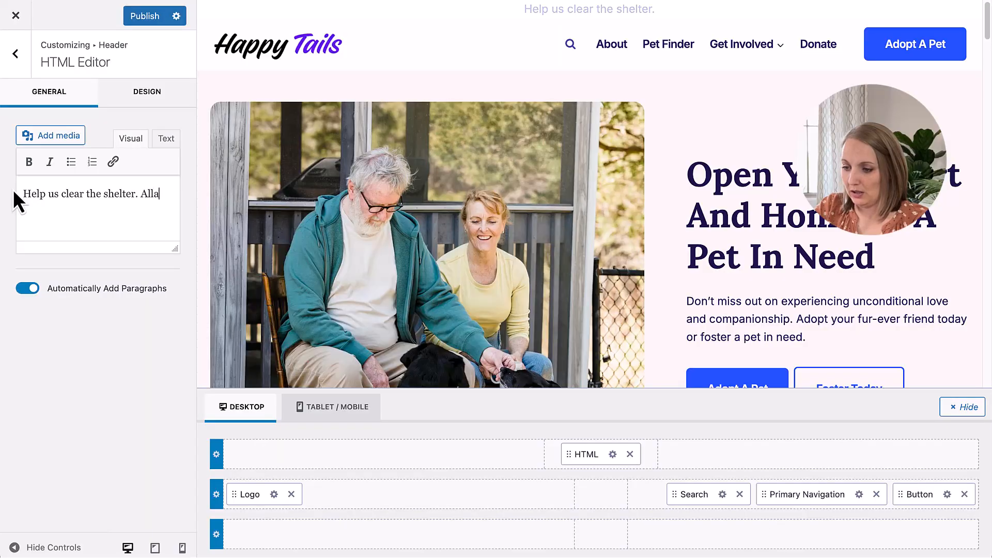
pyautogui.write('adoption f')
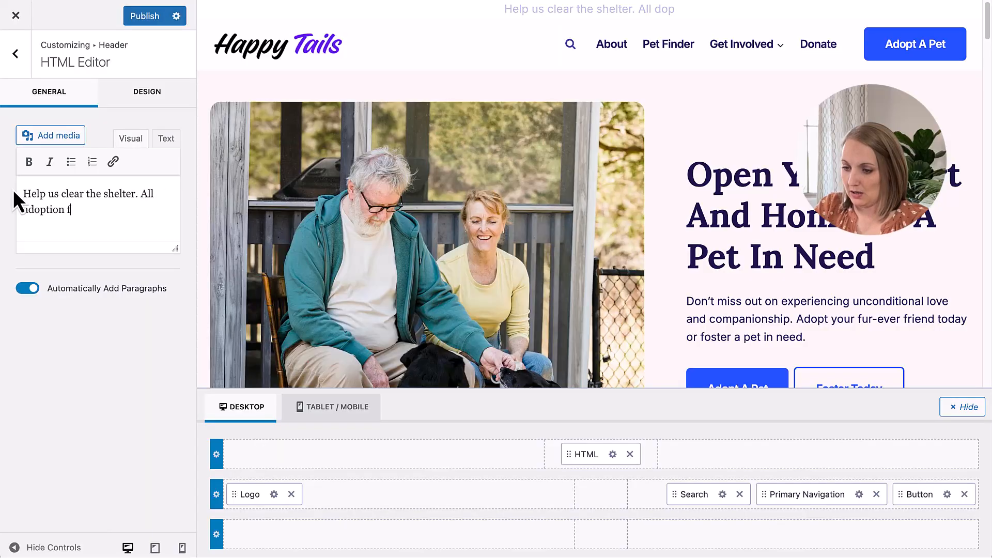
pyautogui.write('ees just $')
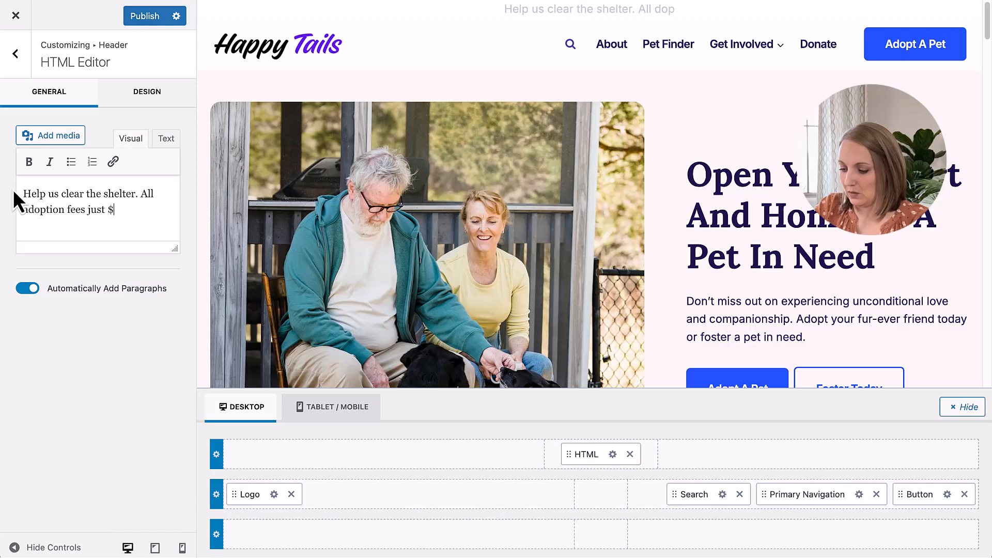
pyautogui.write('25 through ')
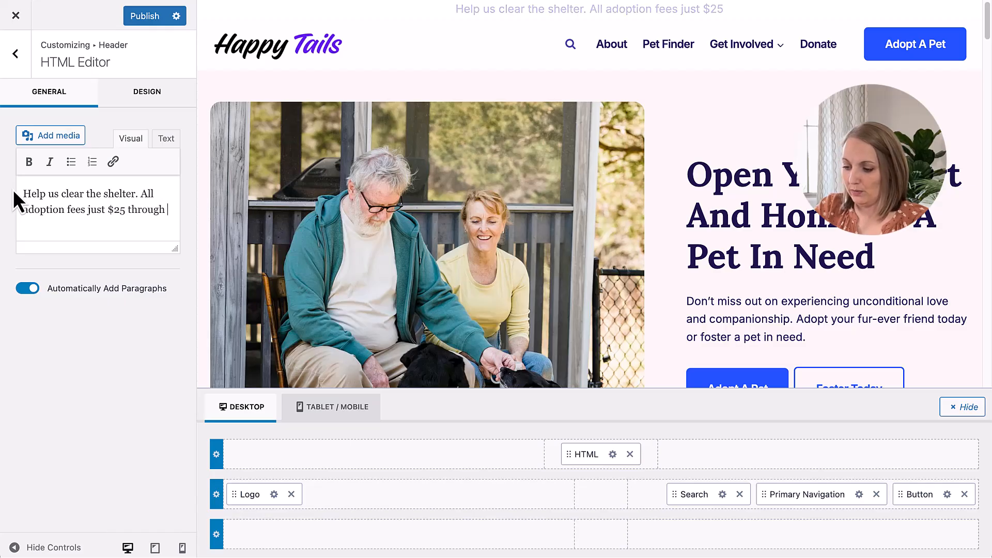
pyautogui.write('Nov')
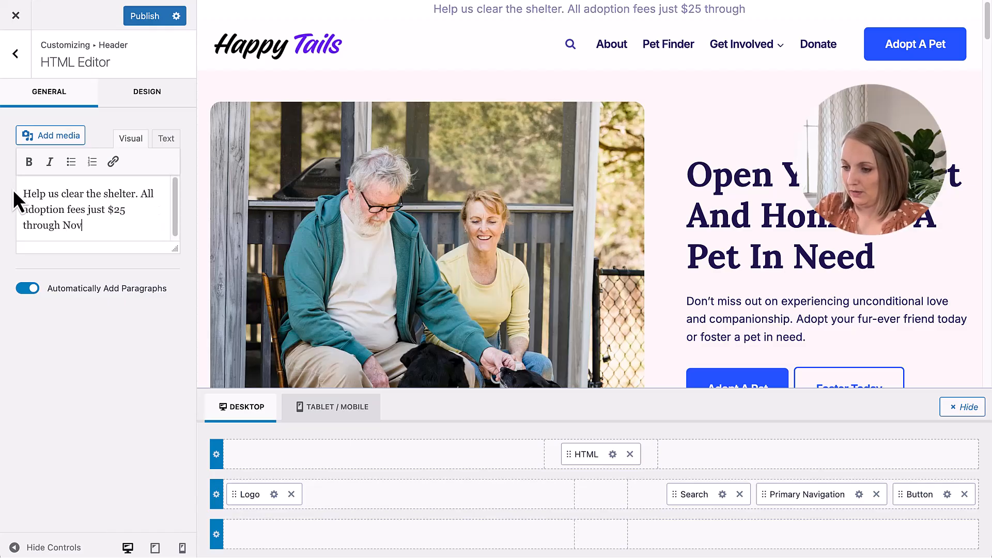
pyautogui.write(' 15th')
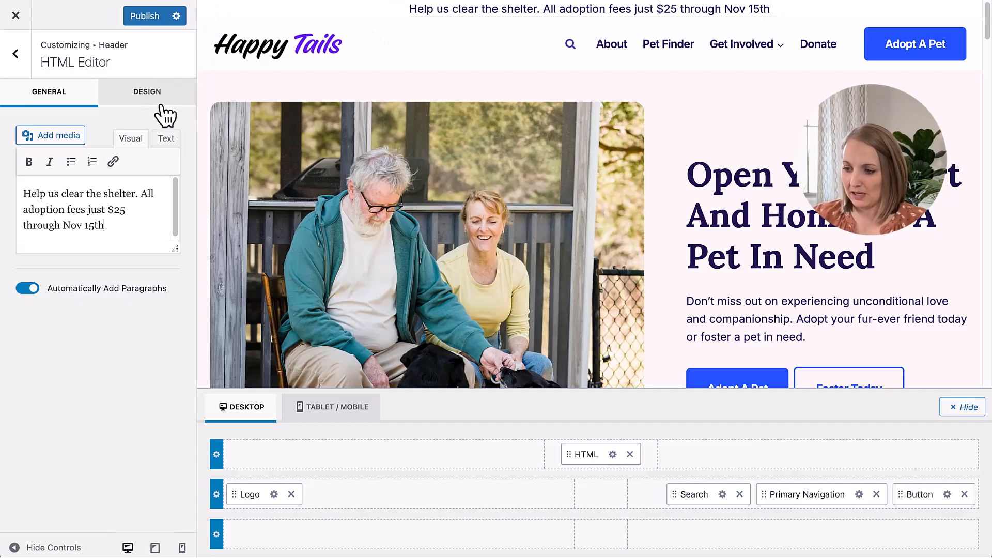
# Step: Set the HTML element's font size to 14 px and its line height to 1.2
pyautogui.click(137, 96)
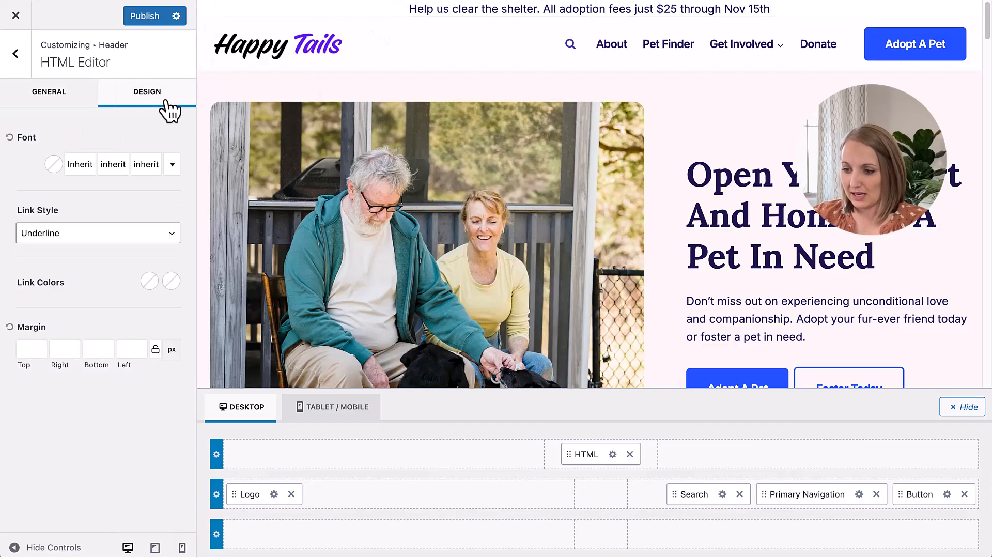
pyautogui.click(146, 165)
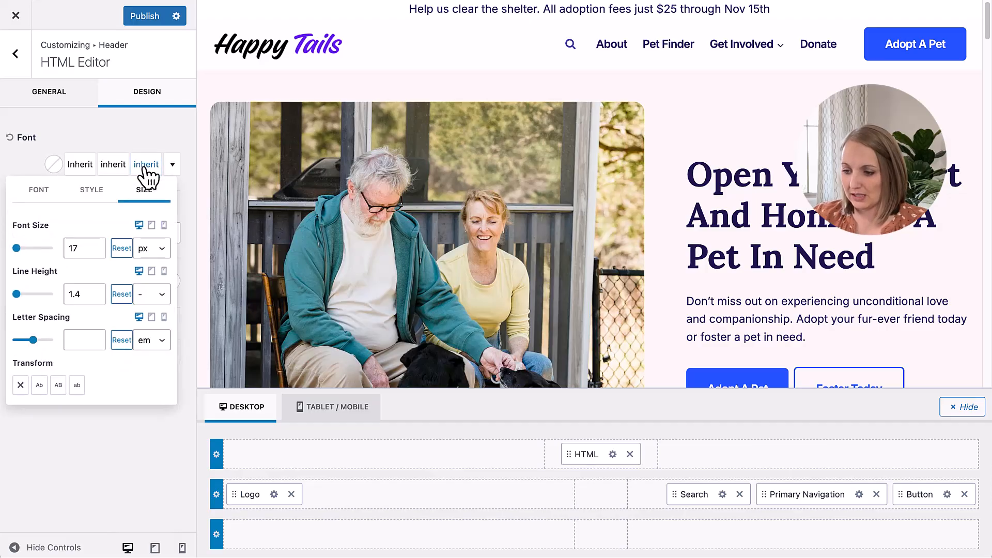
pyautogui.click(97, 252)
pyautogui.click(97, 253)
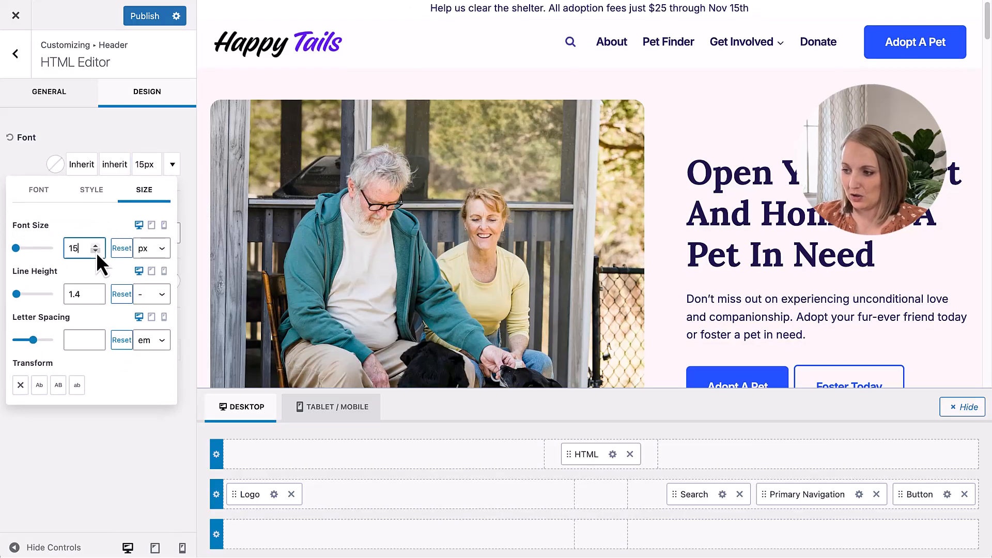
pyautogui.click(96, 252)
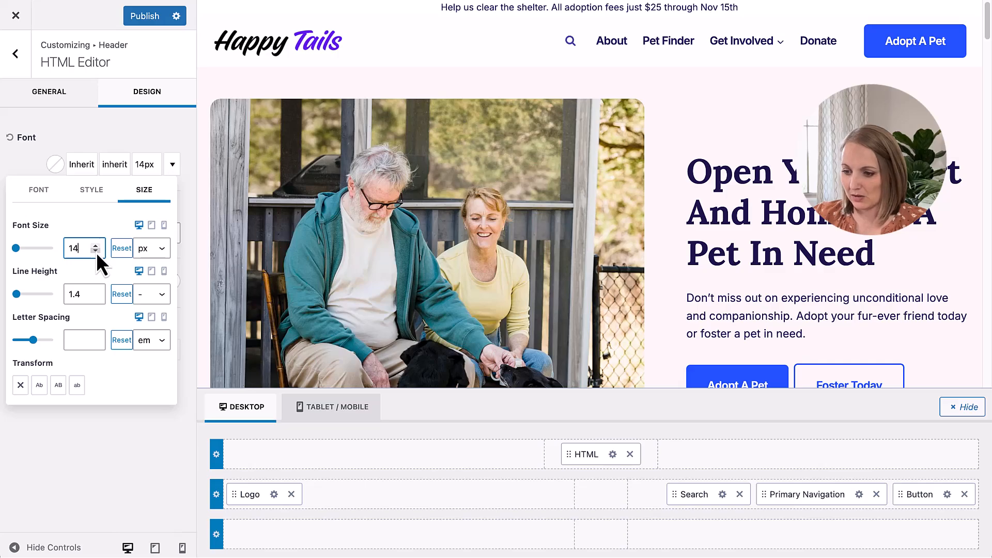
pyautogui.click(76, 293)
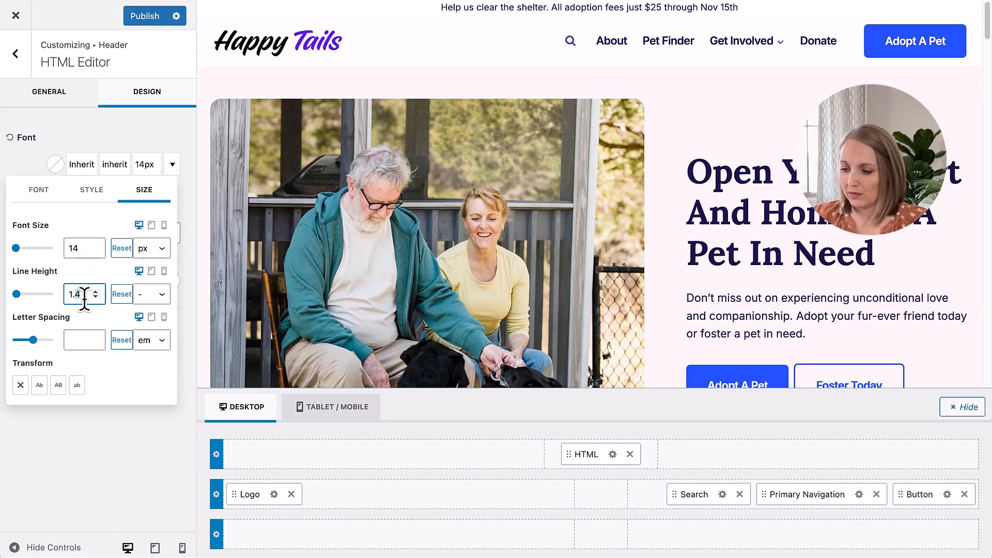
pyautogui.write('2')
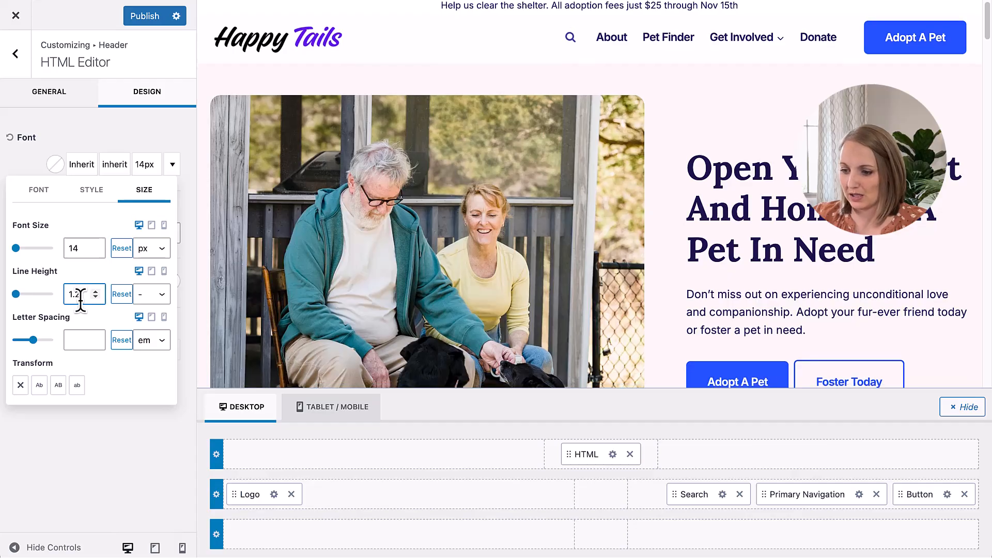
pyautogui.click(119, 140)
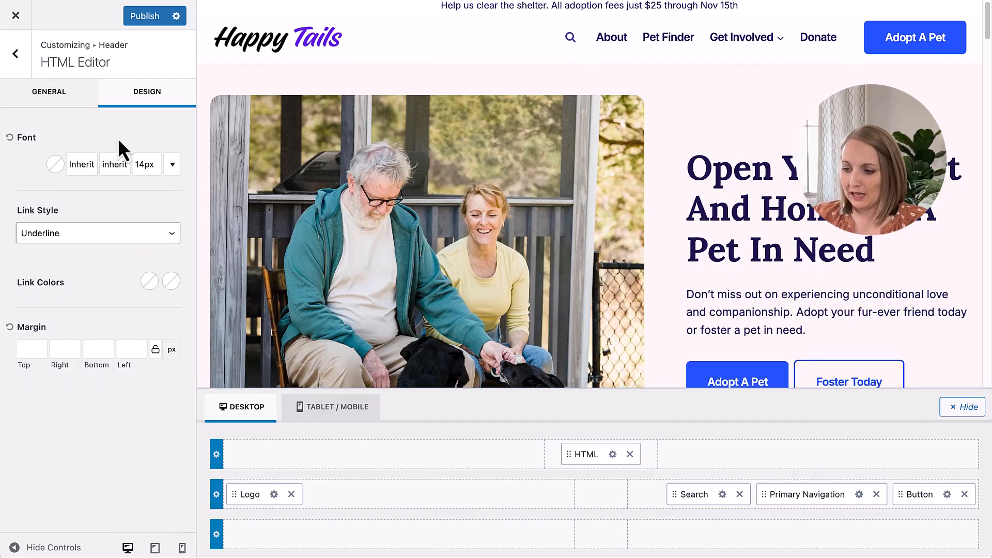
# Step: Set the HTML element's initial and hover link colors to blue palette colors
pyautogui.click(150, 289)
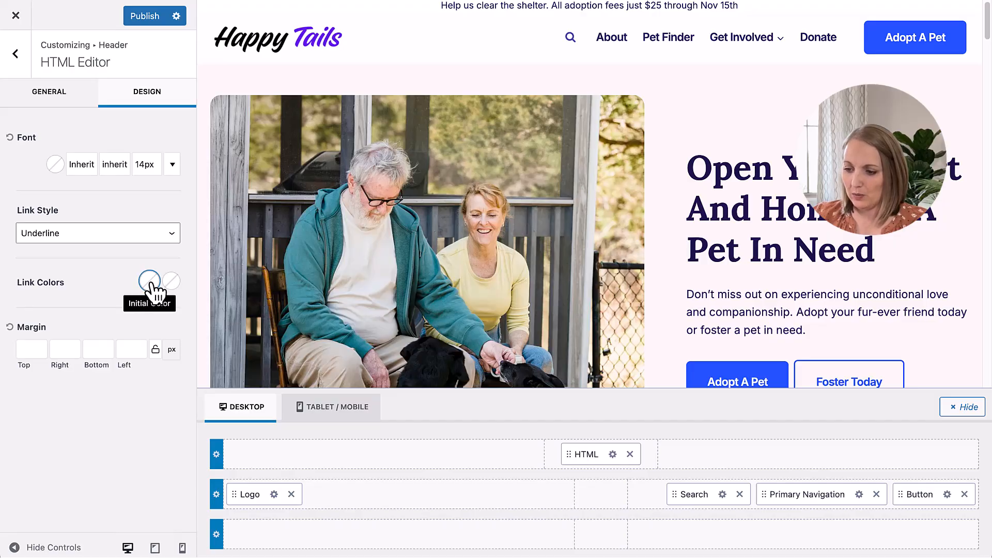
pyautogui.click(29, 251)
pyautogui.click(171, 282)
pyautogui.click(28, 250)
pyautogui.click(115, 313)
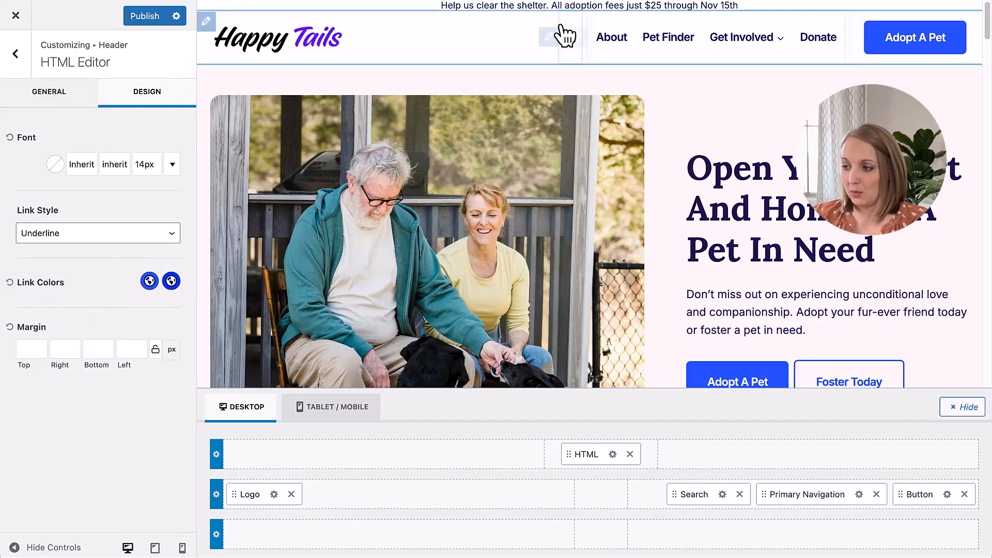
# Step: Reopen the announcement text and add a period after "Nov 15th"
pyautogui.click(427, 15)
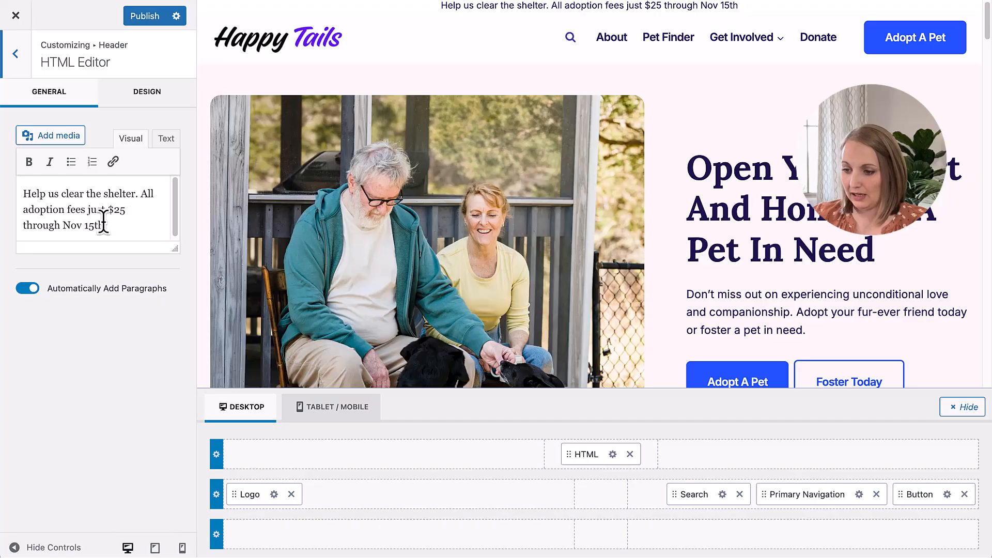
pyautogui.click(120, 223)
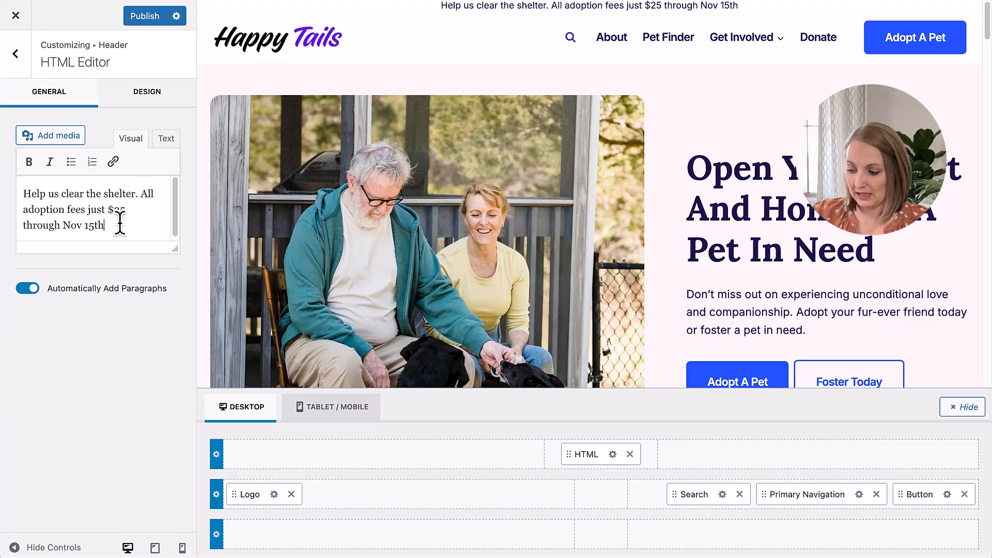
pyautogui.moveTo(136, 194); pyautogui.dragTo(60, 197)
pyautogui.click(118, 225)
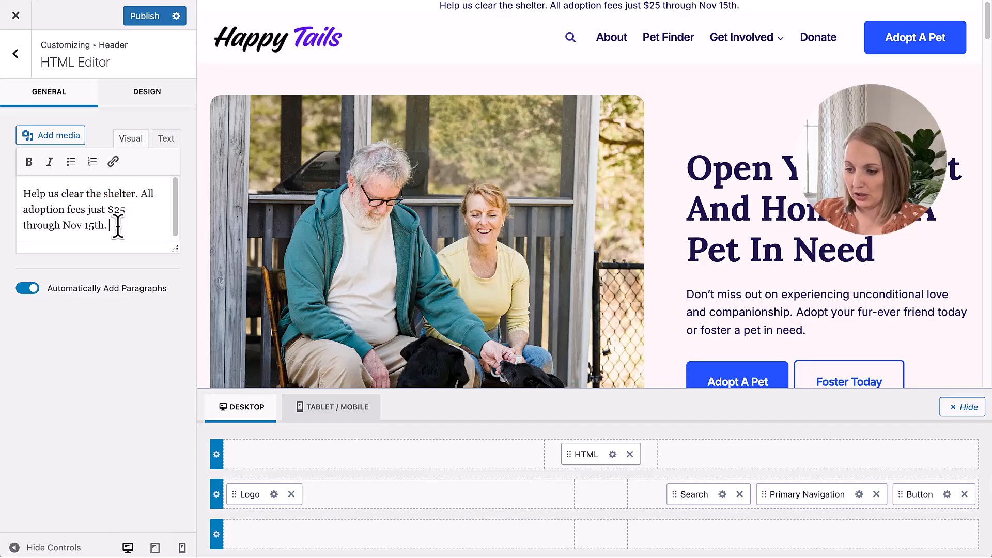
# Step: Link the words "clear the shelter" in the announcement text to /adopt-a-pet
pyautogui.press('capslock')
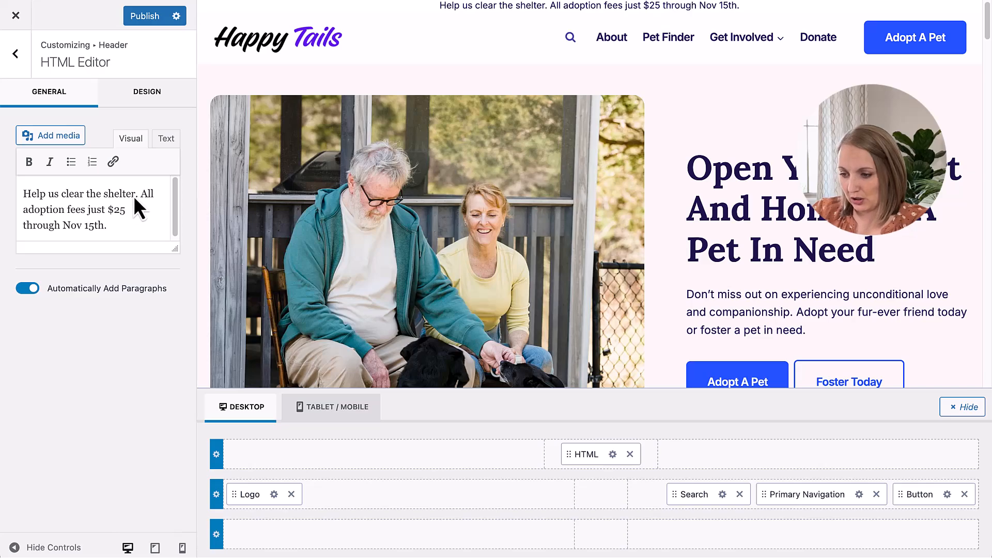
pyautogui.click(112, 162)
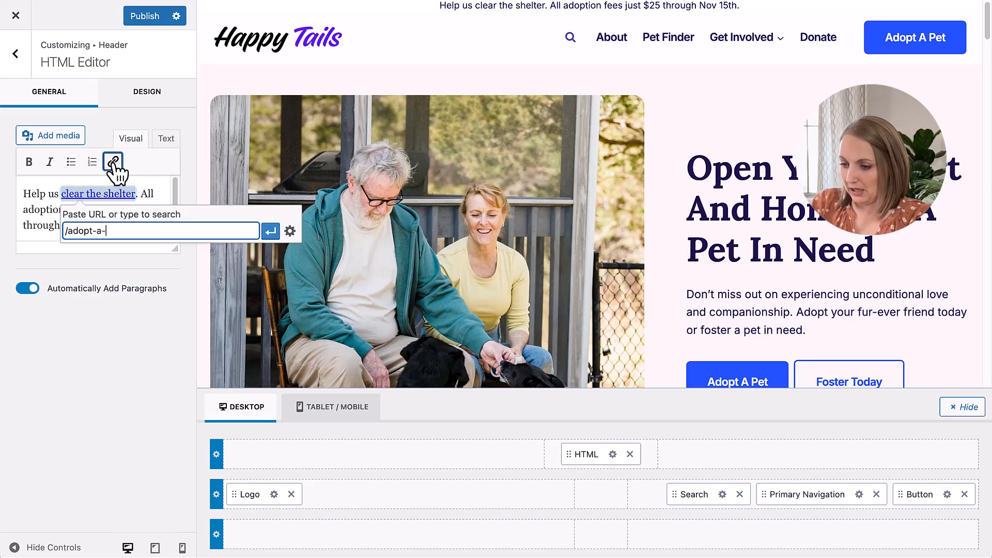
pyautogui.click(273, 232)
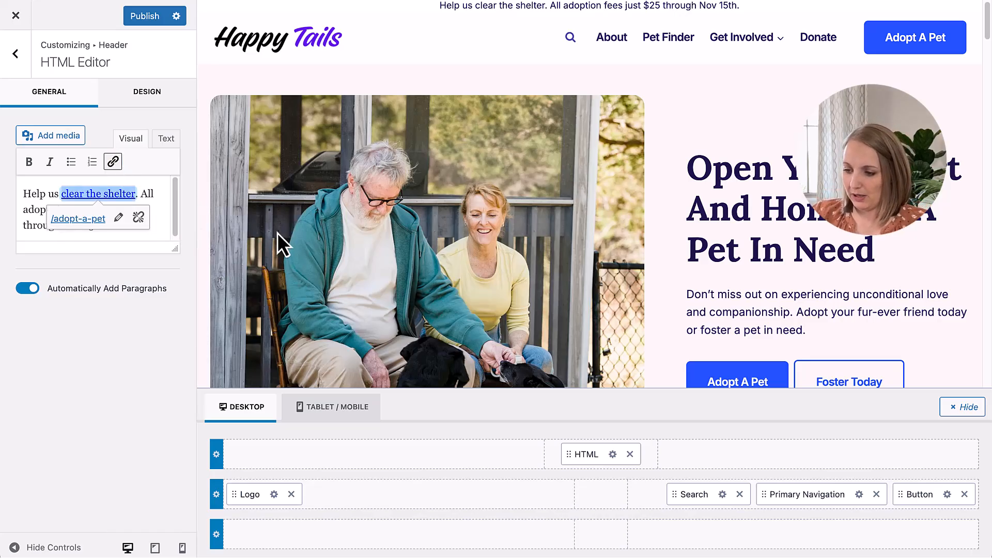
pyautogui.click(167, 194)
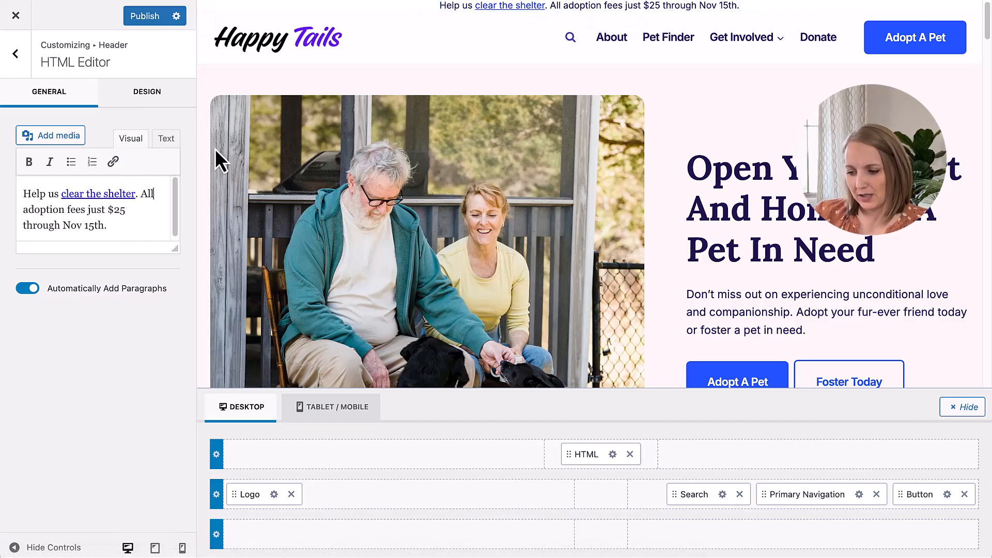
# Step: Set the HTML element's font color to the white palette color
pyautogui.click(160, 91)
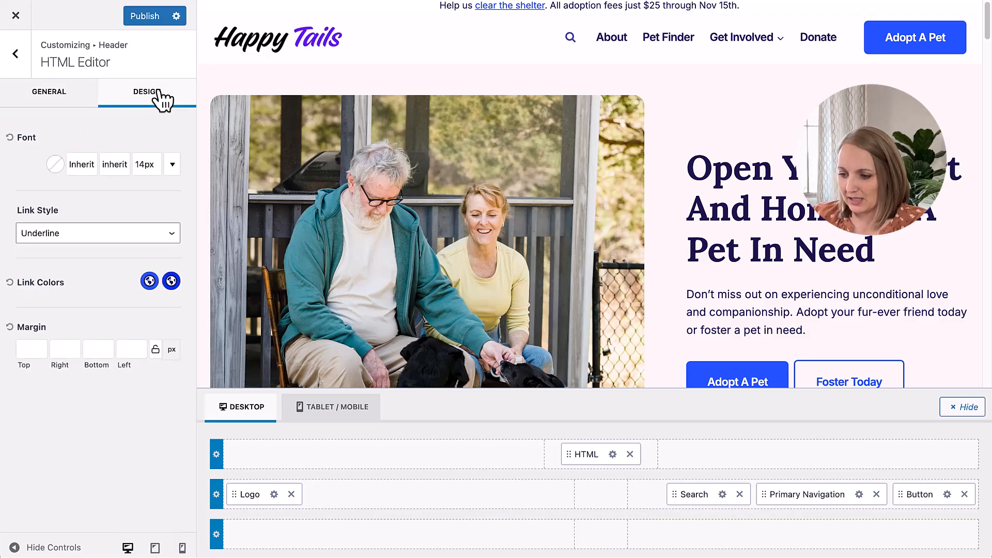
pyautogui.click(57, 164)
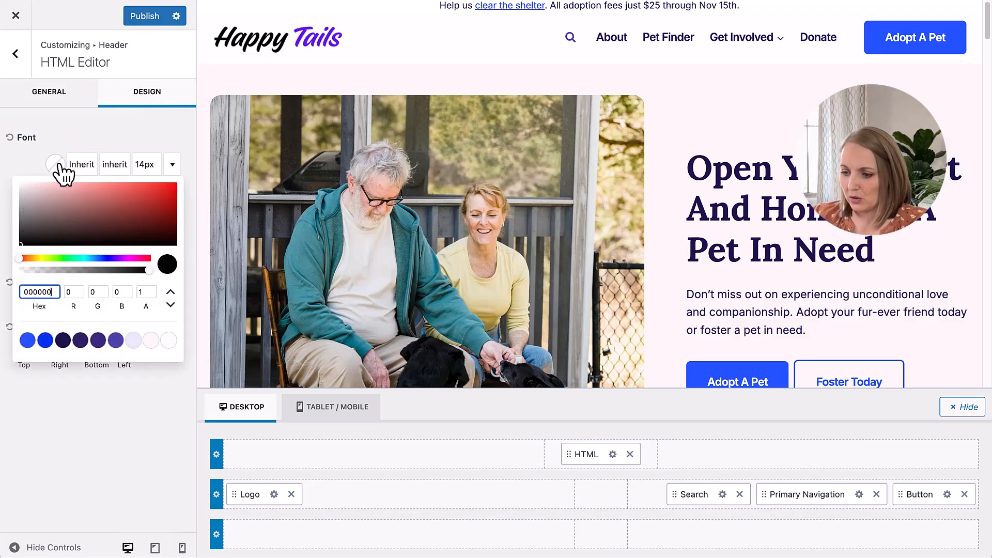
pyautogui.click(61, 135)
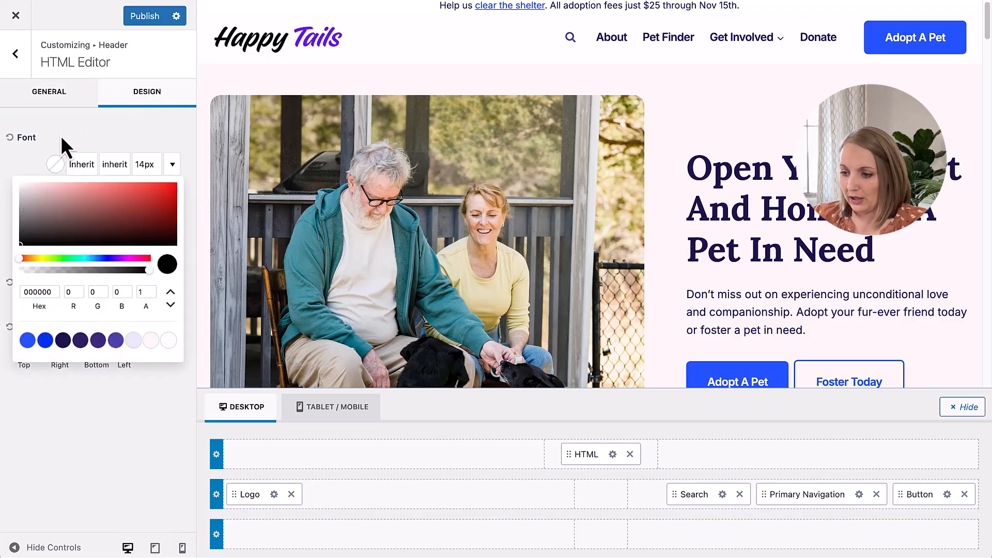
pyautogui.click(55, 165)
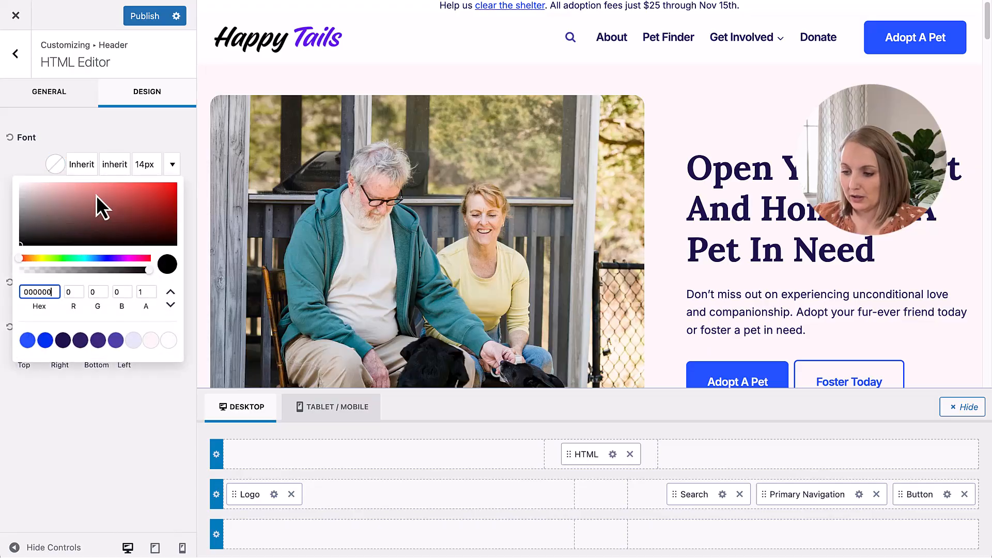
pyautogui.click(168, 340)
pyautogui.click(149, 138)
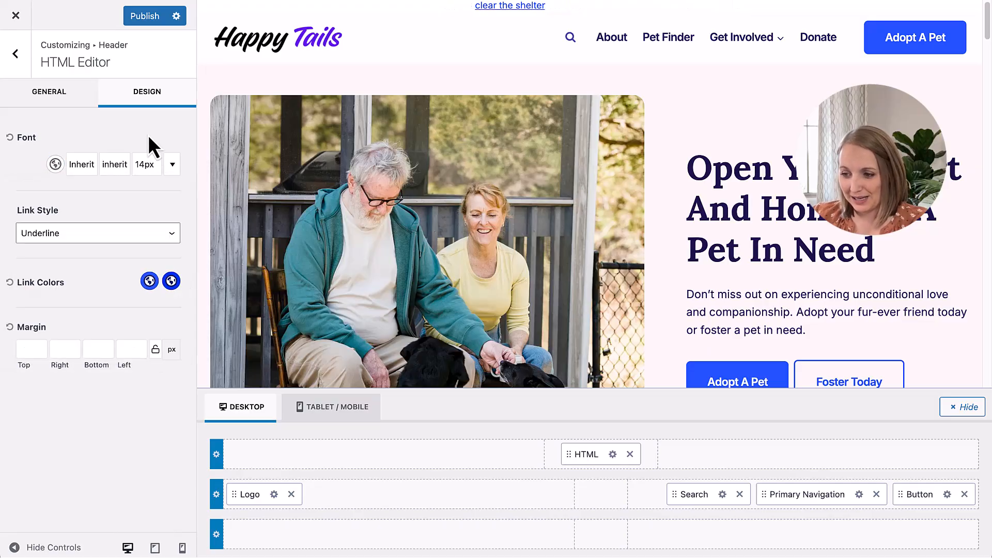
# Step: Set the header top row's desktop background to the dark purple palette color 3C297E
pyautogui.click(217, 455)
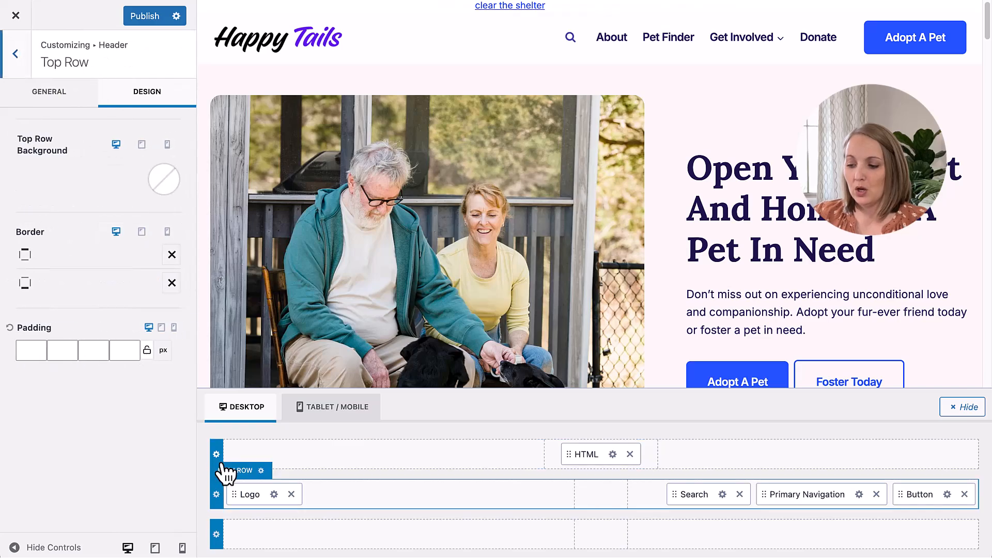
pyautogui.click(164, 181)
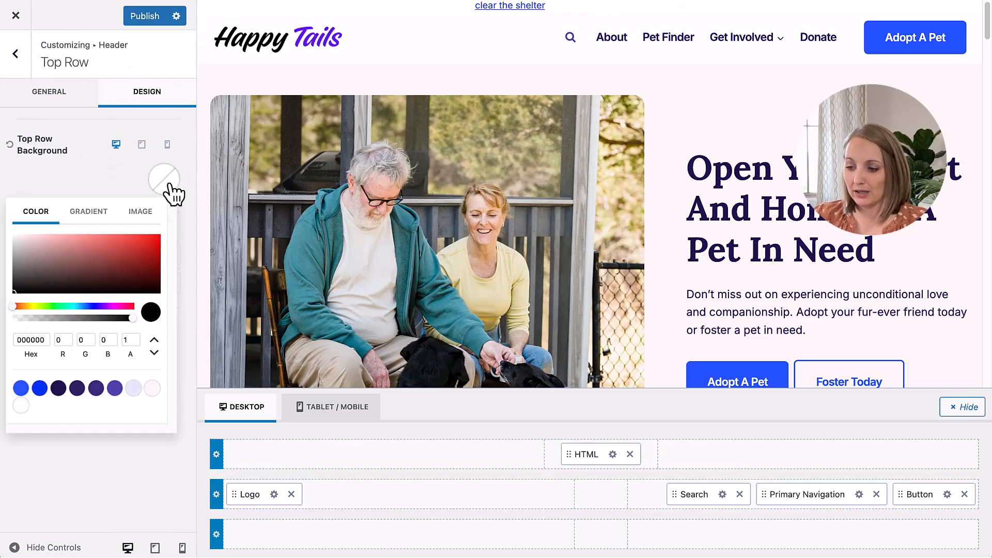
pyautogui.click(115, 388)
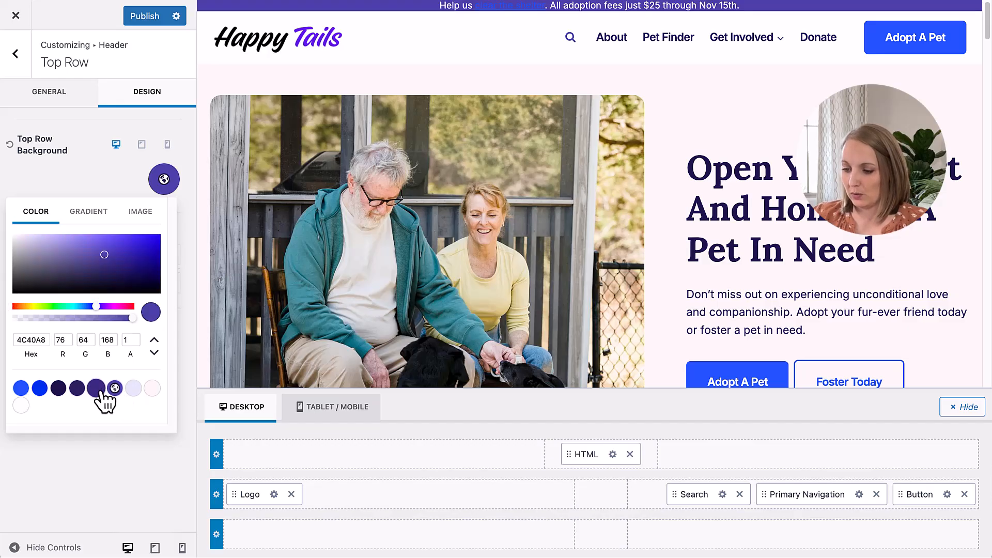
pyautogui.click(95, 388)
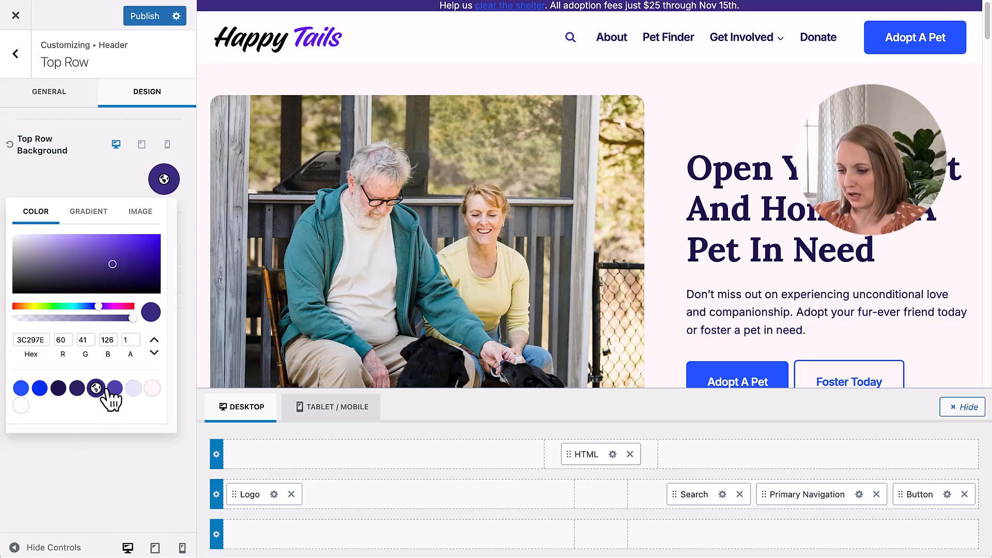
pyautogui.click(115, 388)
pyautogui.click(96, 388)
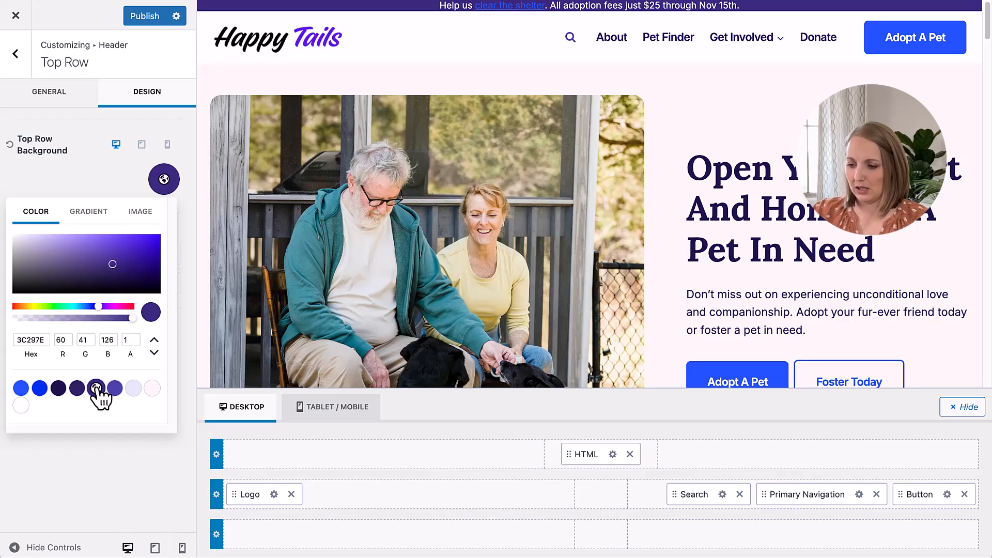
pyautogui.click(117, 187)
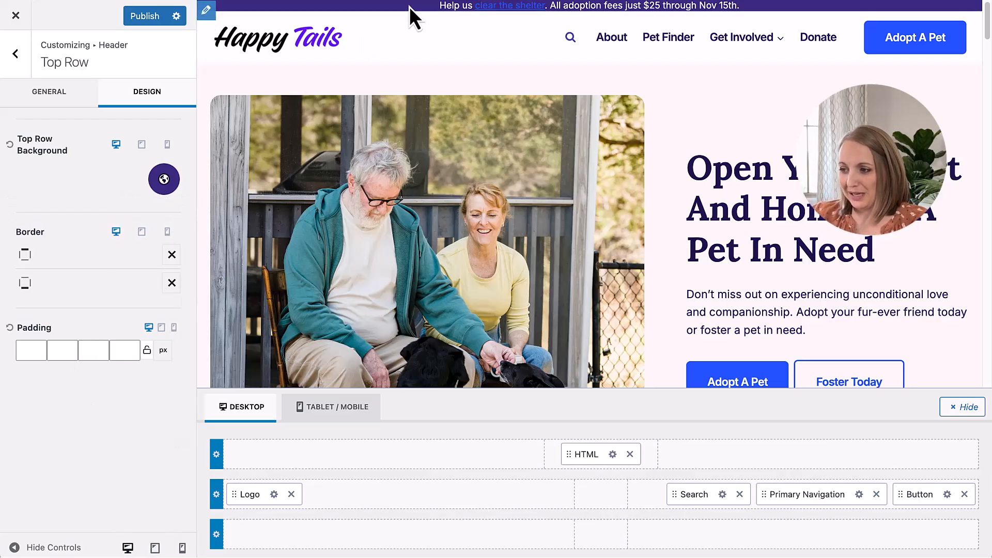
# Step: Set the top row's desktop padding to 12 px at the top and bottom and 20 px at the sides
pyautogui.click(147, 351)
pyautogui.write('20')
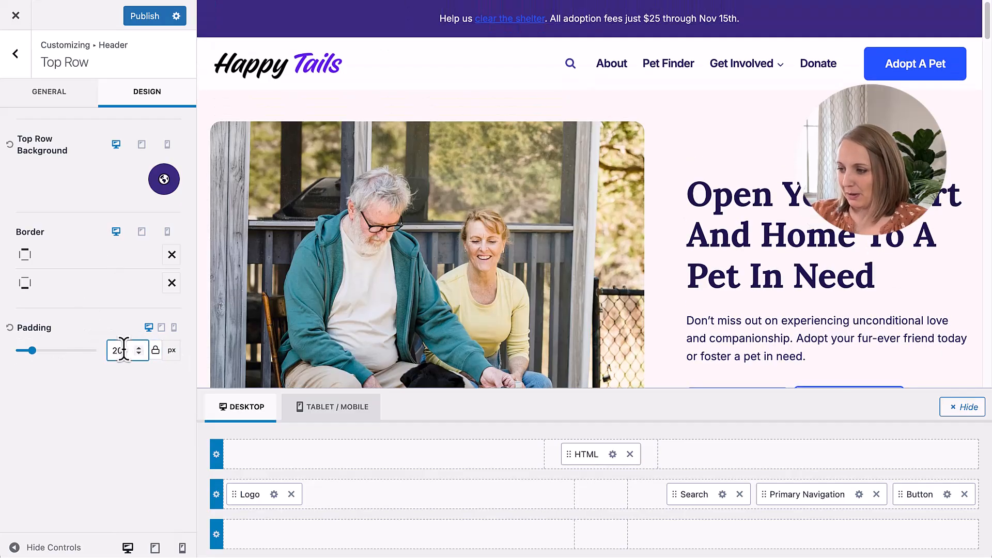
pyautogui.click(155, 351)
pyautogui.click(39, 354)
pyautogui.click(39, 355)
pyautogui.click(39, 354)
pyautogui.click(39, 355)
pyautogui.doubleClick(80, 349)
pyautogui.write('12')
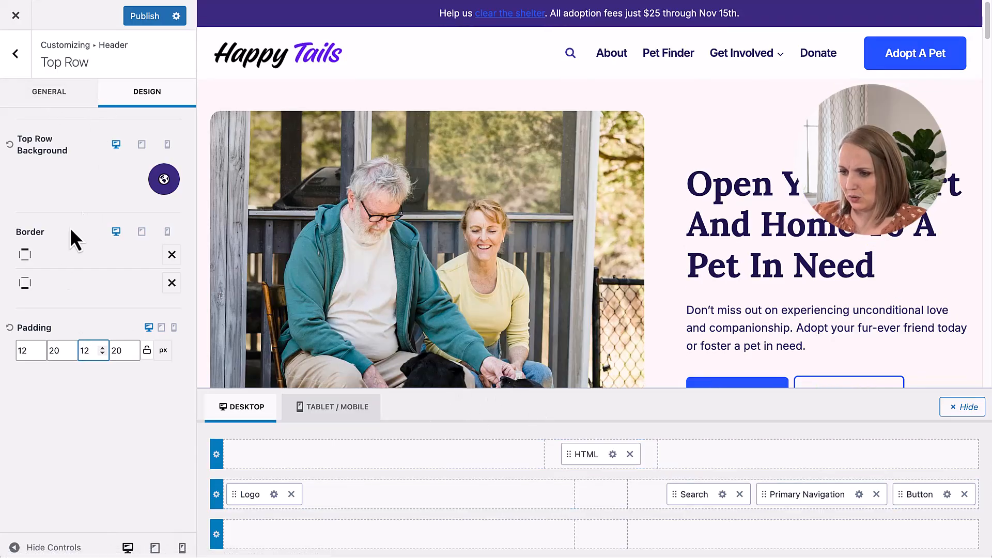
# Step: Set the HTML element's initial link color to the pale lavender palette color E3E6F6 and its hover link color to white
pyautogui.click(612, 454)
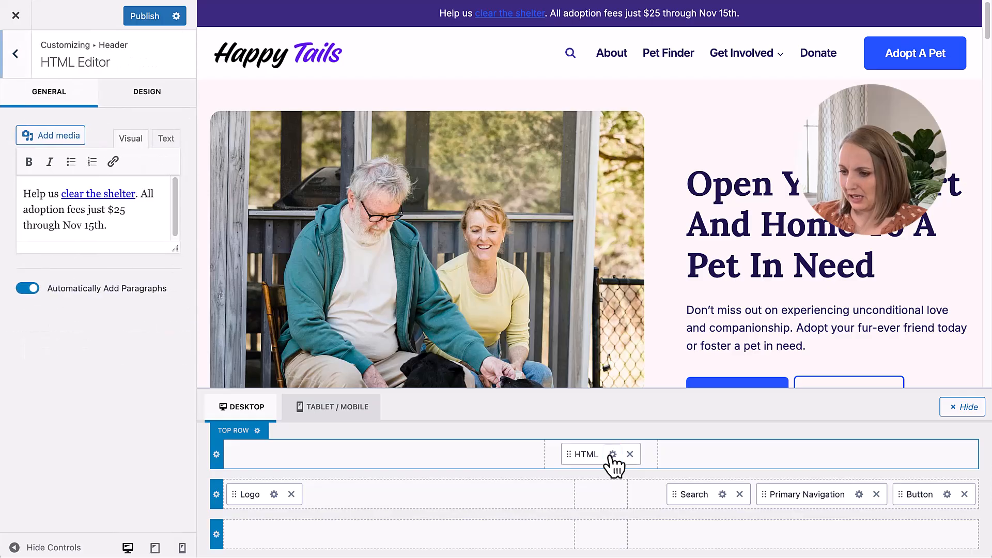
pyautogui.click(150, 94)
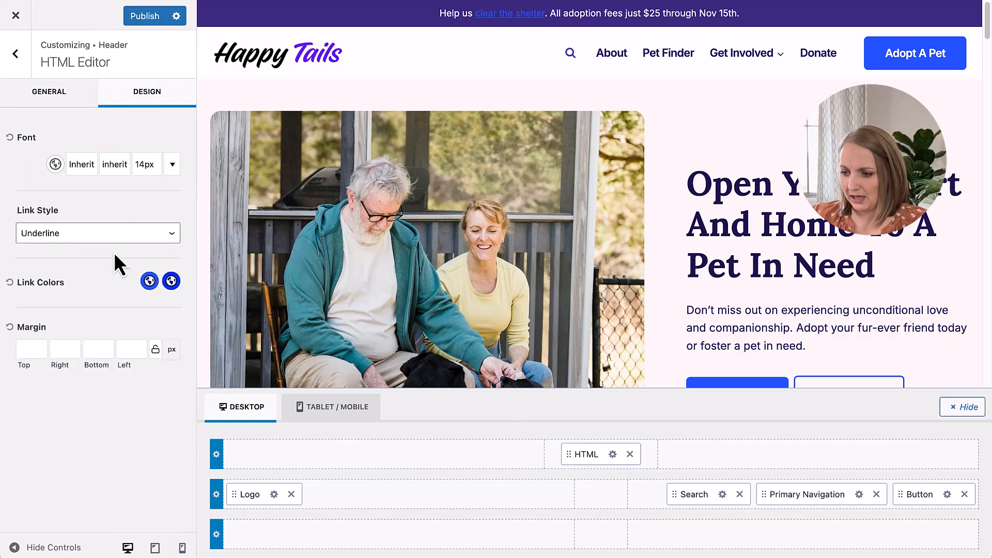
pyautogui.click(149, 281)
pyautogui.click(152, 458)
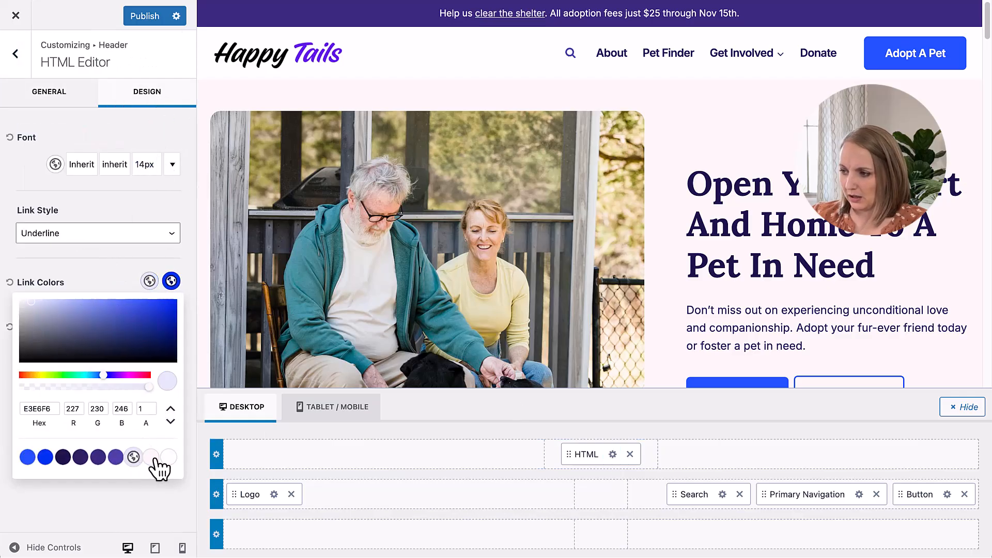
pyautogui.click(171, 281)
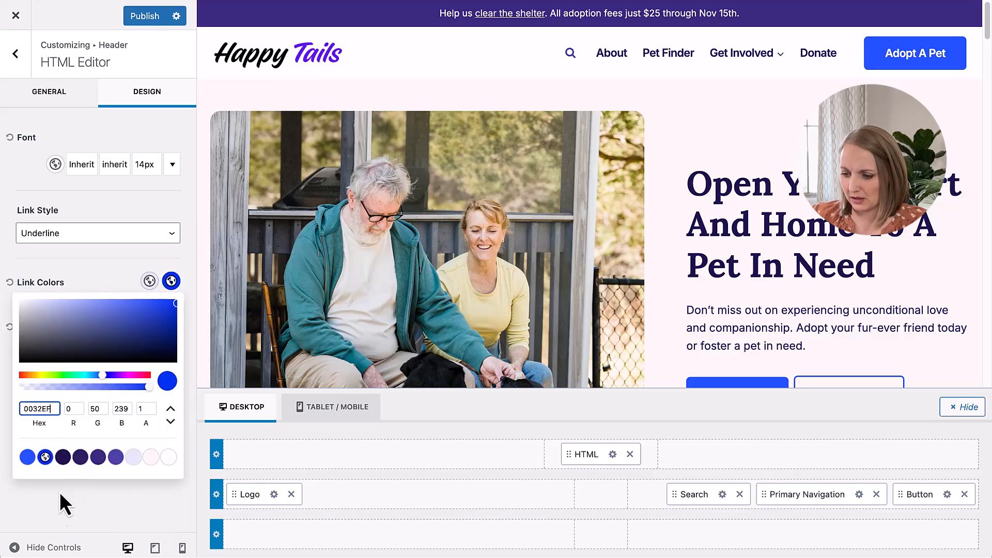
pyautogui.click(168, 457)
pyautogui.click(127, 283)
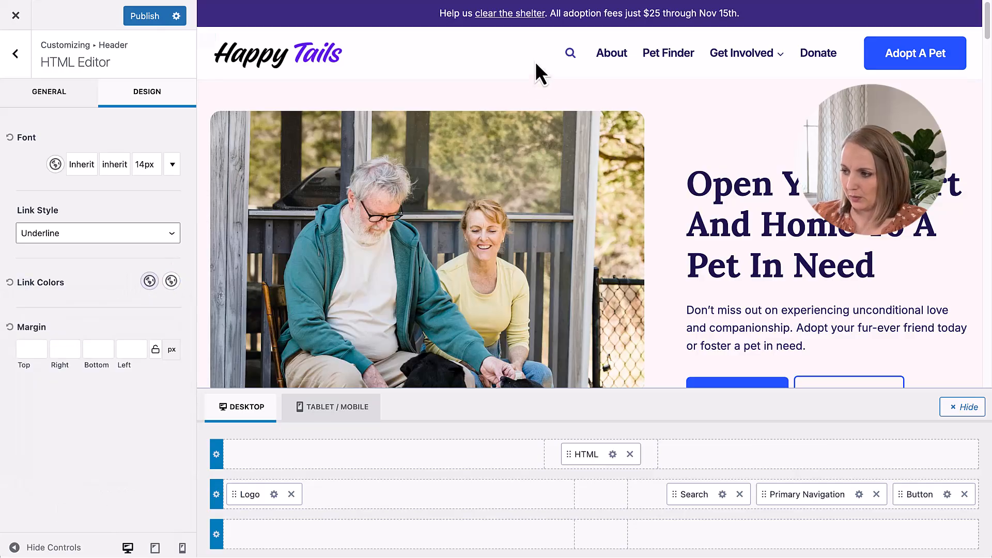
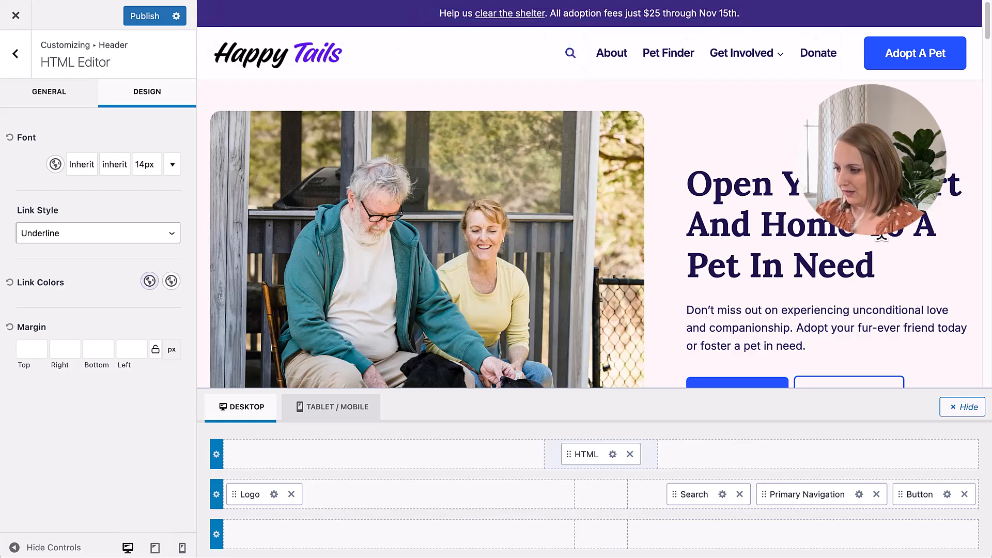
# Step: Check the styled header in the page preview and publish the changes
pyautogui.scroll(-8, 848, 302)
pyautogui.scroll(8, 848, 302)
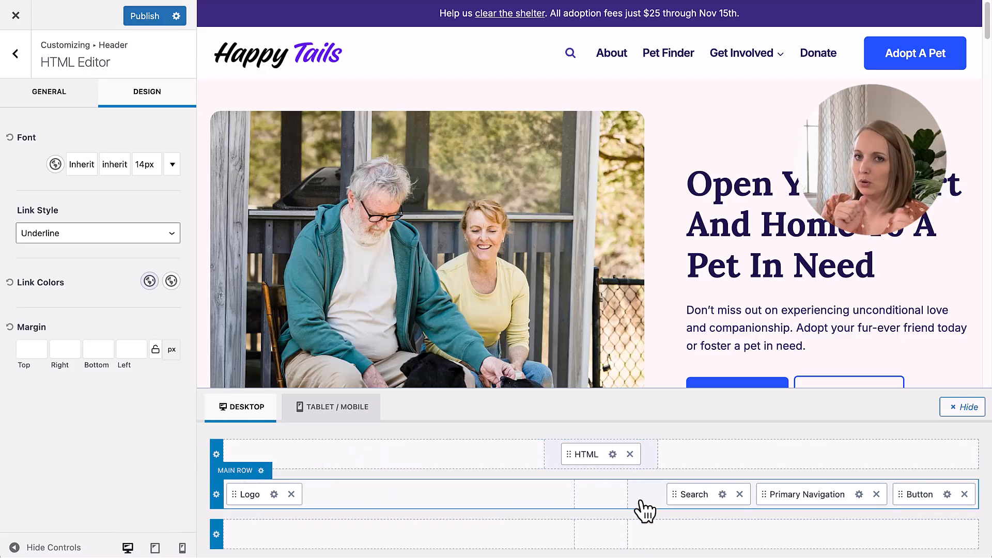
pyautogui.click(155, 20)
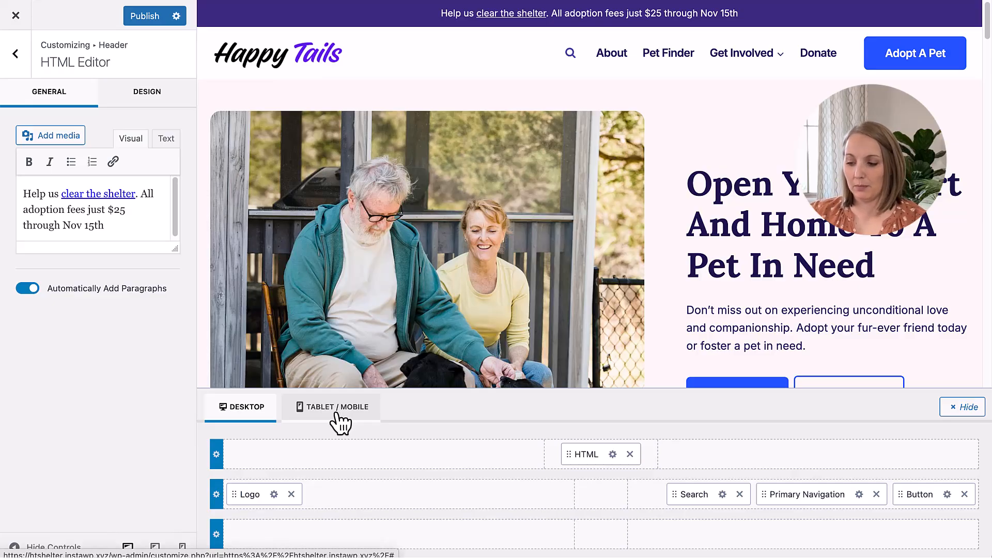
# Step: Switch to the tablet/mobile header layout and give the mobile trigger the thick three-bar icon
pyautogui.click(341, 416)
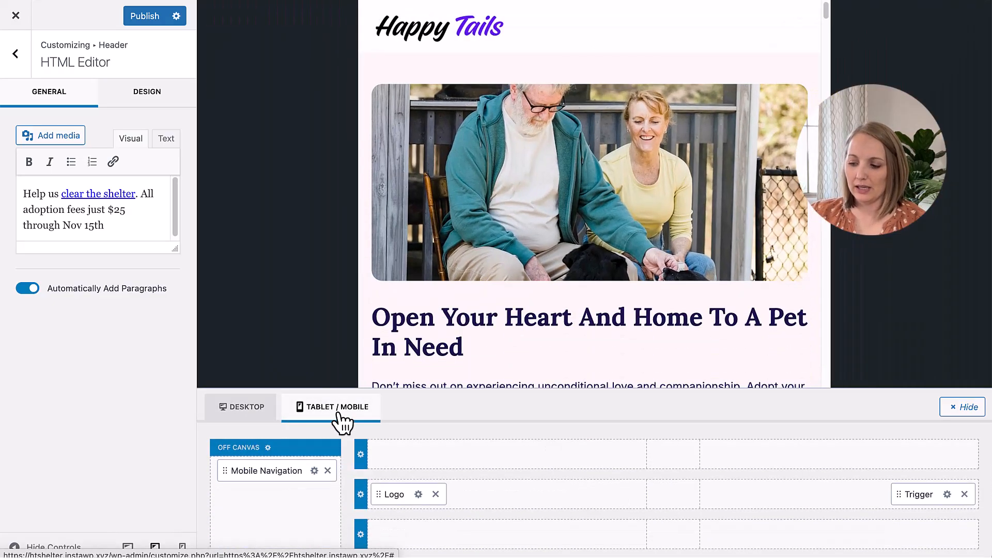
pyautogui.click(366, 418)
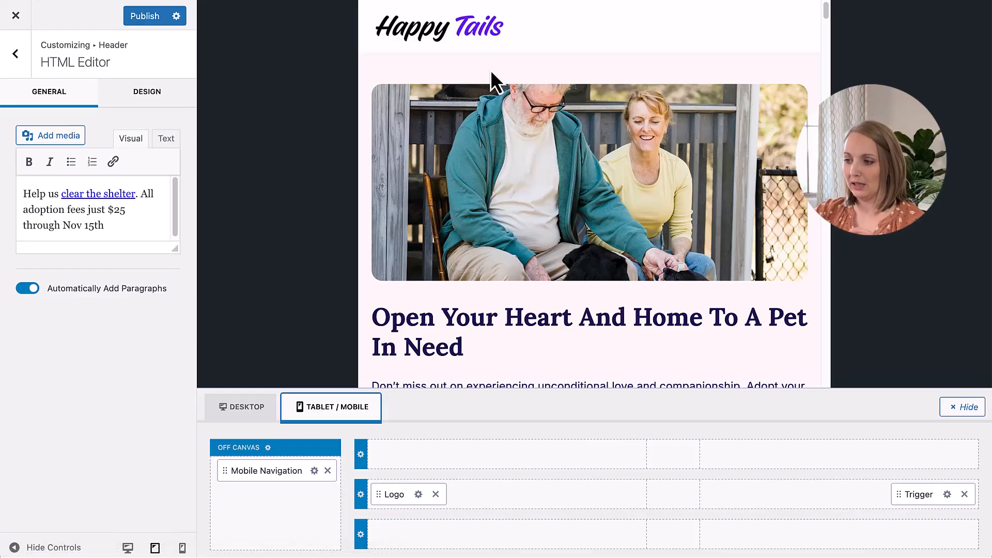
pyautogui.click(948, 494)
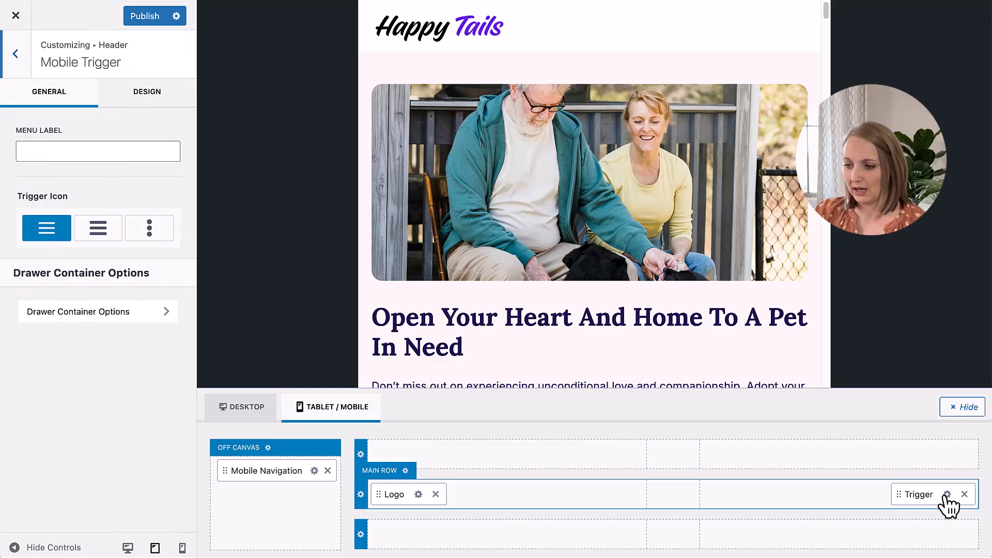
pyautogui.click(105, 230)
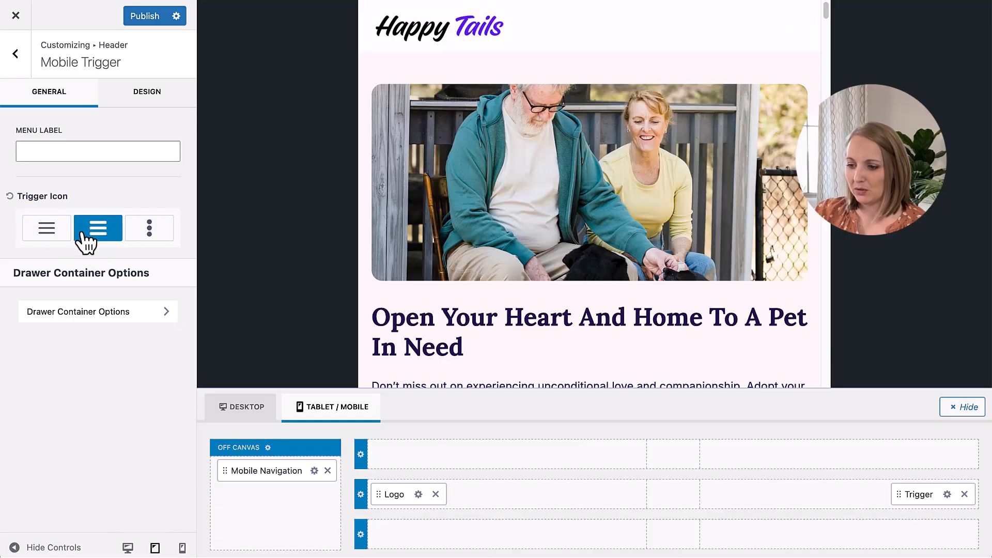
# Step: Set the mobile trigger's initial color to the darkest navy palette color and its hover color to the second blue palette color
pyautogui.click(139, 95)
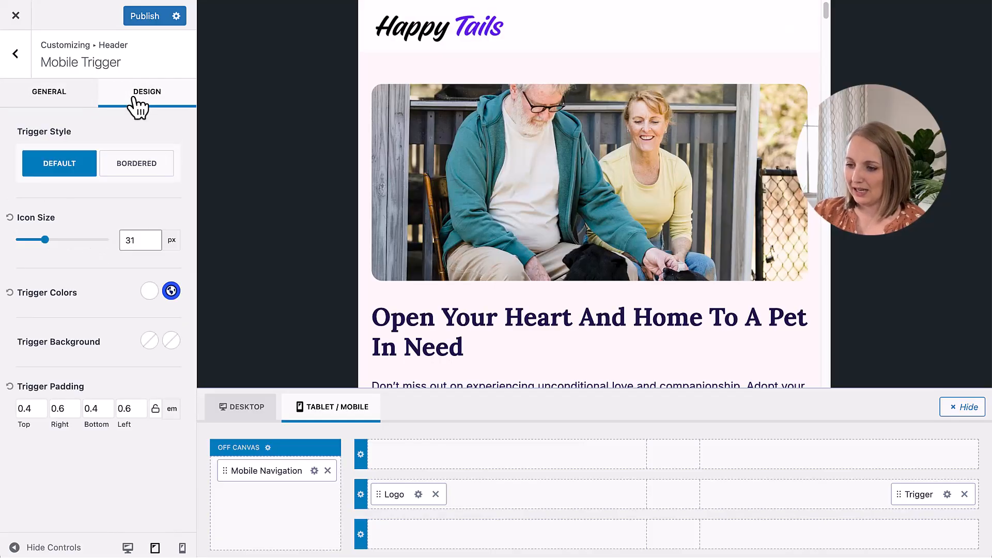
pyautogui.click(147, 292)
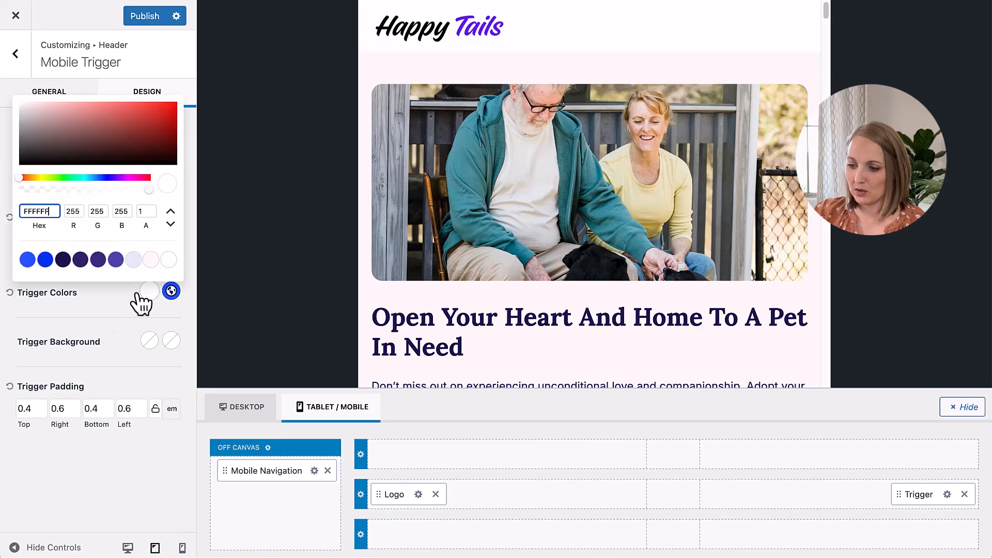
pyautogui.click(62, 260)
pyautogui.click(171, 291)
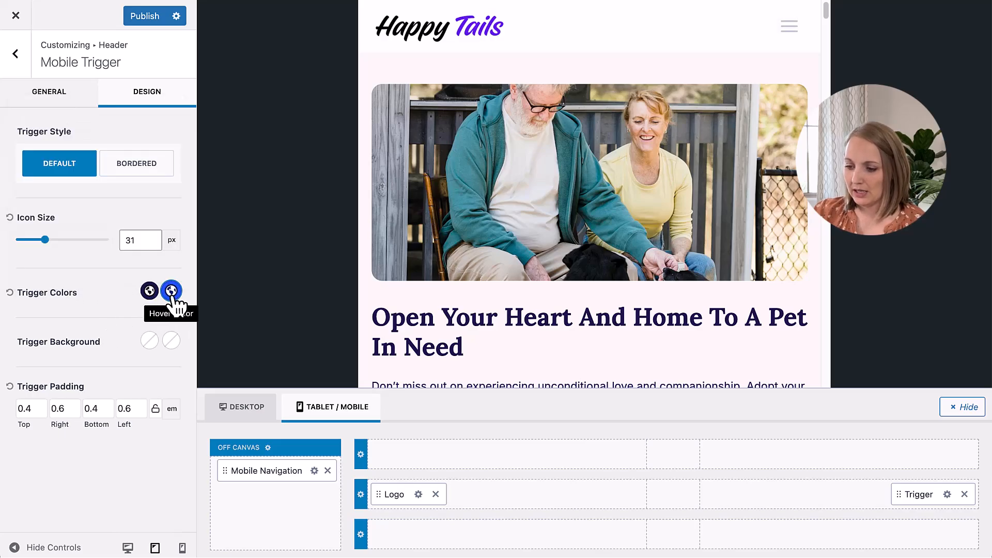
pyautogui.click(171, 291)
pyautogui.click(45, 259)
pyautogui.click(171, 288)
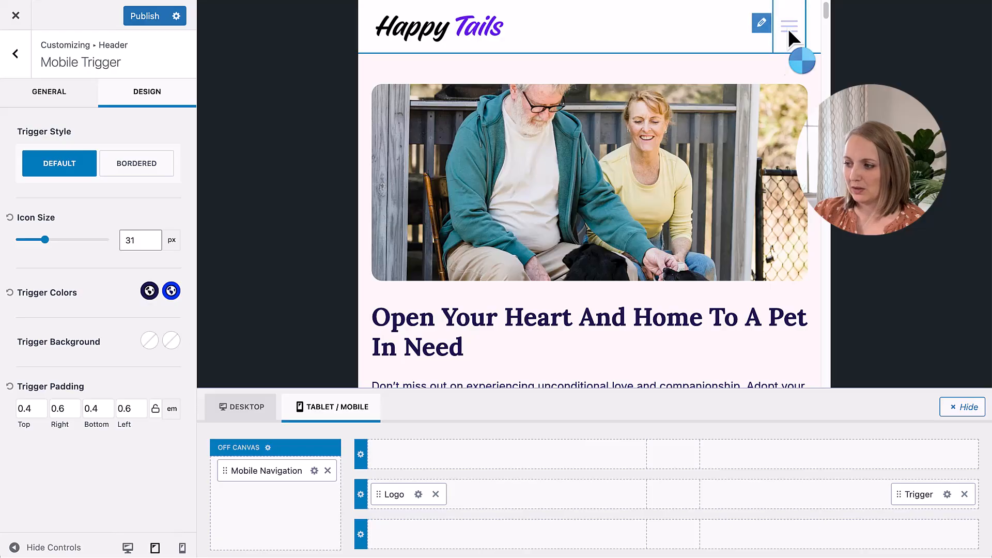
# Step: Publish the mobile trigger changes and reopen the Customizer from the live site
pyautogui.click(145, 19)
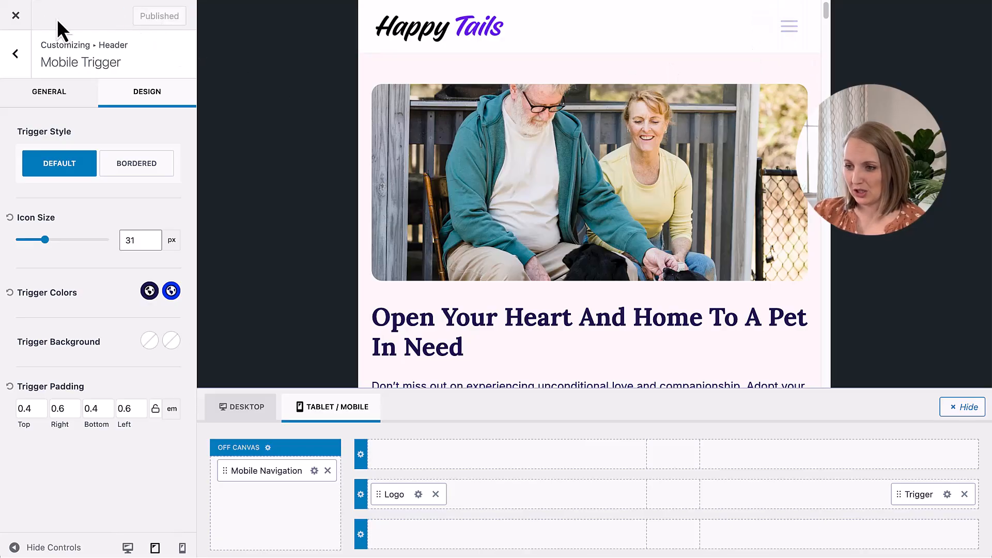
pyautogui.click(16, 17)
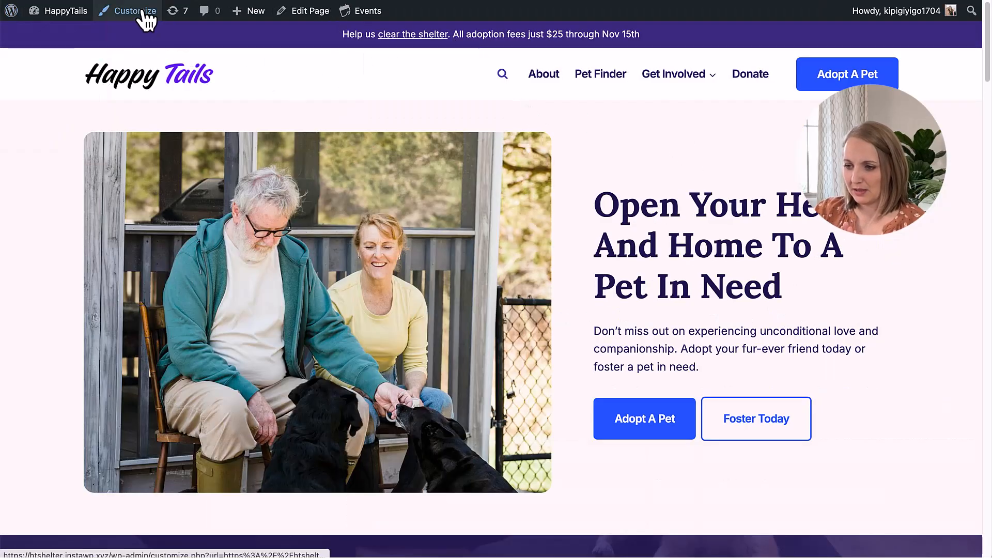
pyautogui.click(142, 12)
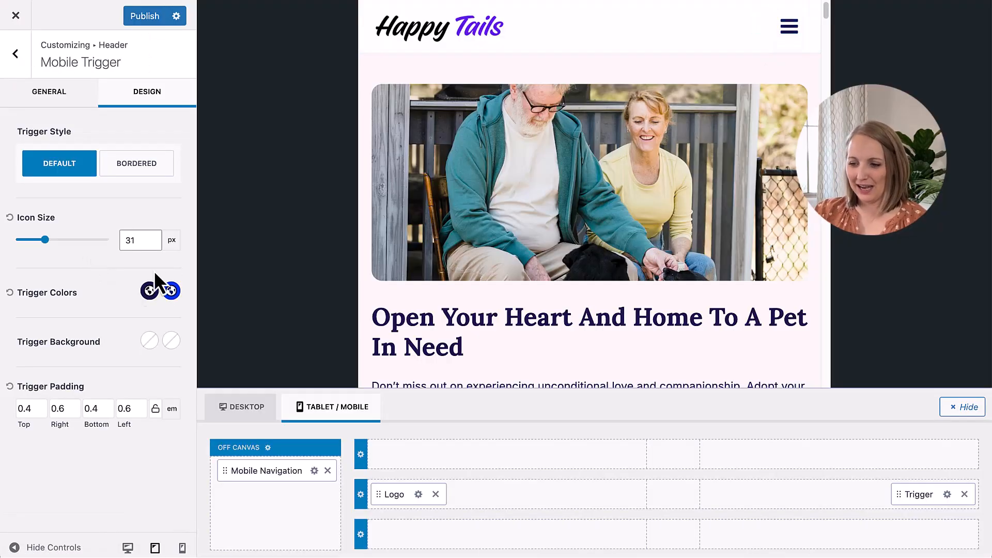
# Step: Set the mobile trigger's icon size to 20 px and its icon to the thin three-line style
pyautogui.moveTo(44, 242); pyautogui.dragTo(36, 241)
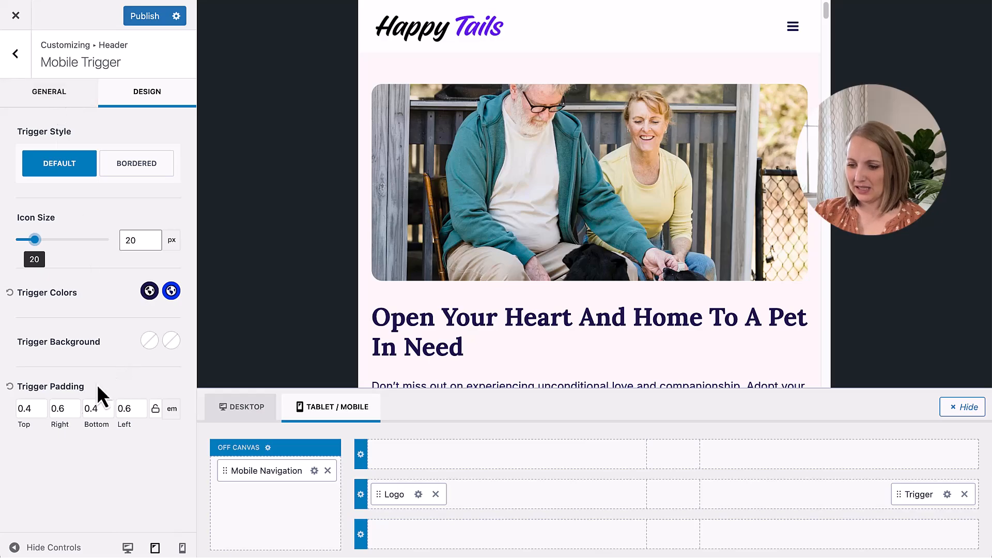
pyautogui.click(51, 104)
pyautogui.click(54, 233)
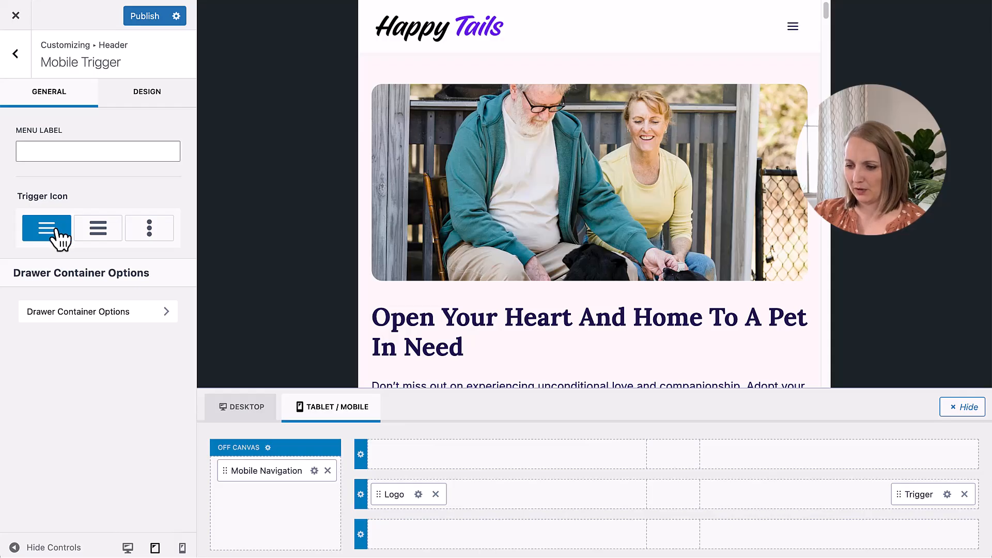
# Step: Try the label "Menu" on the mobile trigger in the phone preview, and clear it again
pyautogui.click(71, 148)
pyautogui.write('Menu')
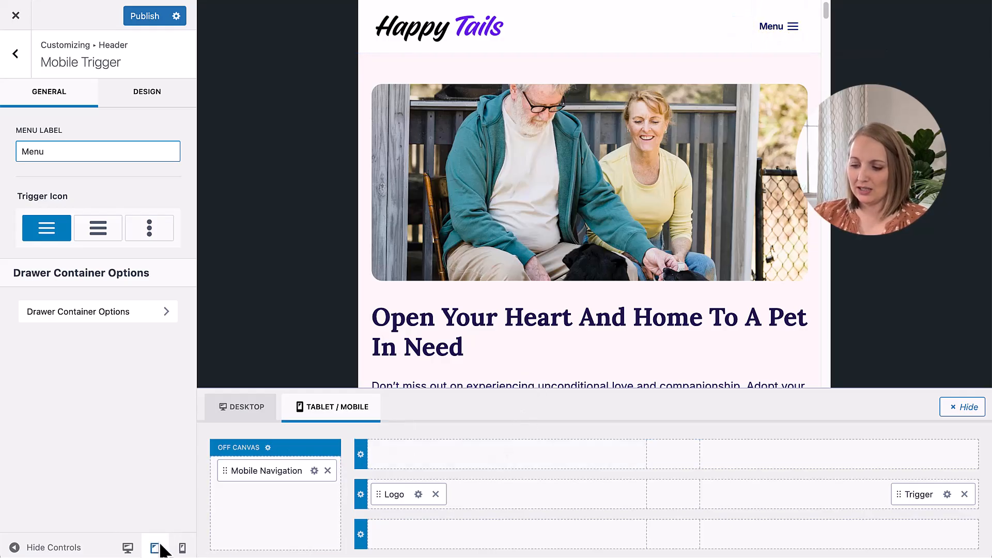
pyautogui.click(182, 548)
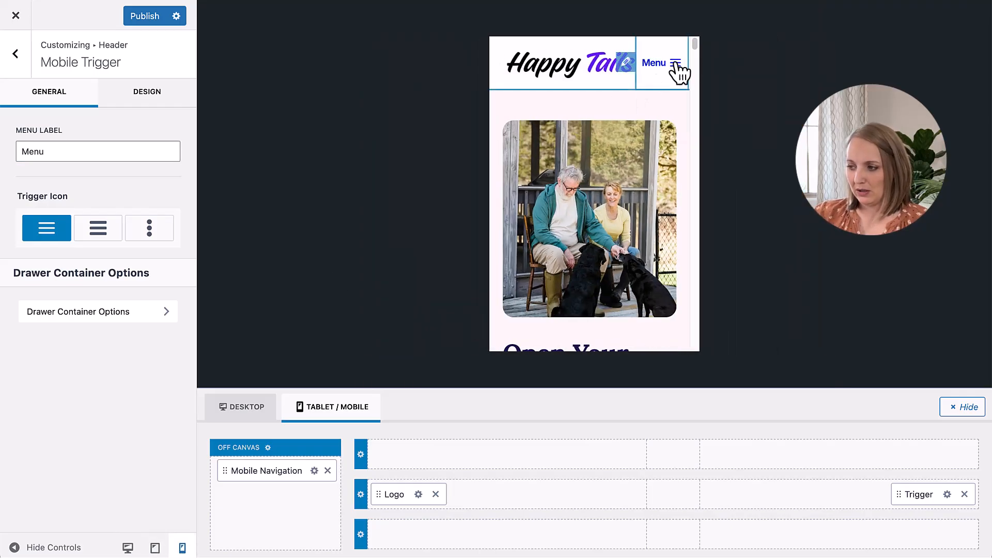
pyautogui.moveTo(80, 150); pyautogui.dragTo(7, 161)
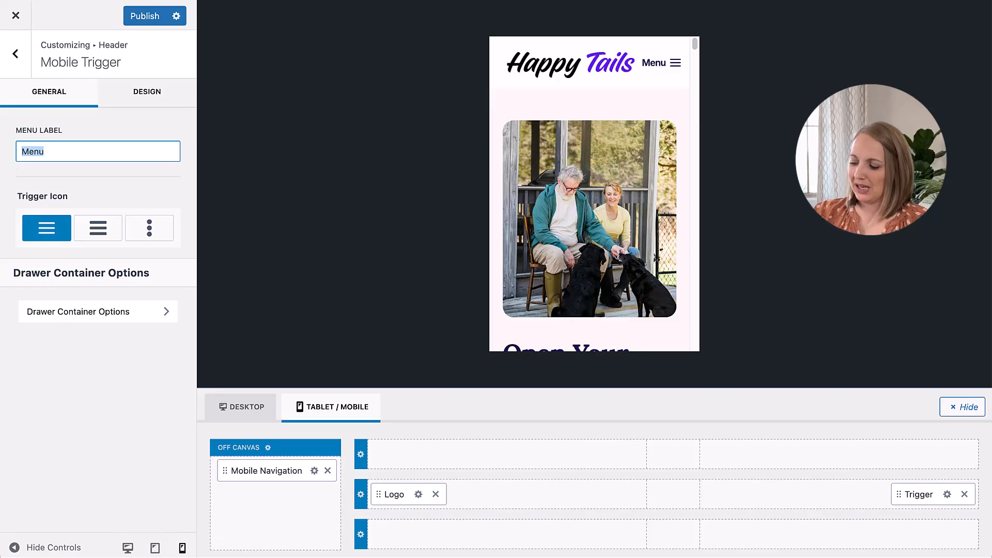
pyautogui.press('BackSpace')
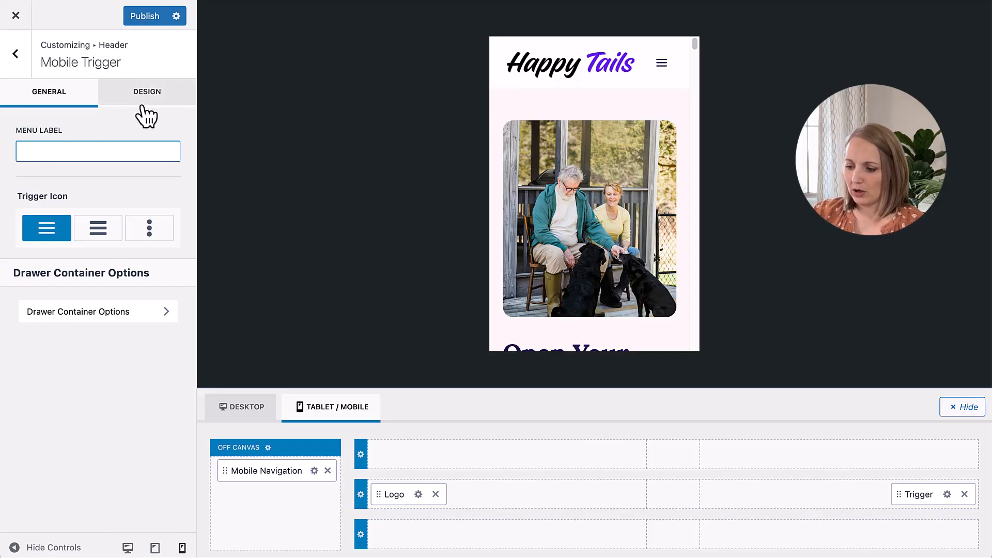
# Step: Return to the tablet preview and set the mobile trigger's icon size to 30 px
pyautogui.click(155, 547)
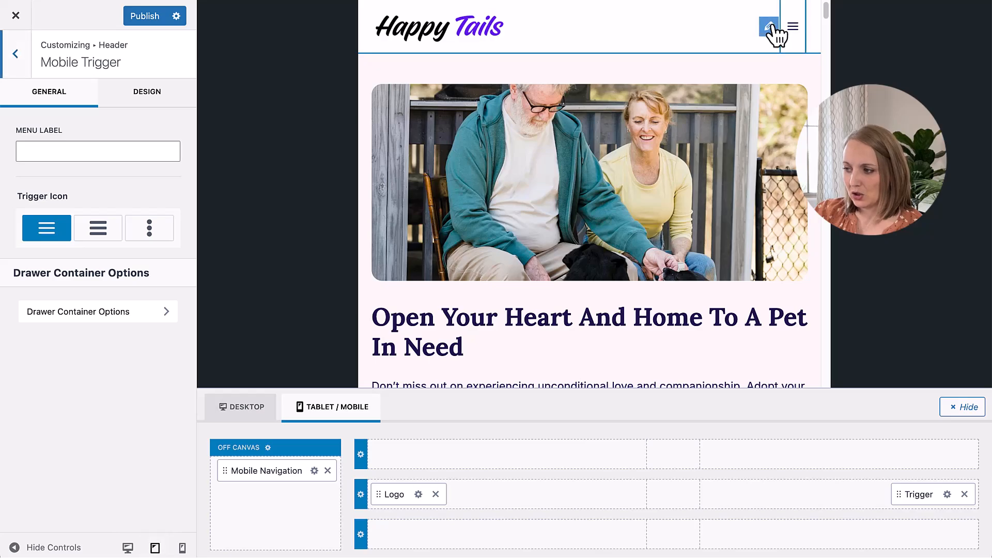
pyautogui.click(149, 101)
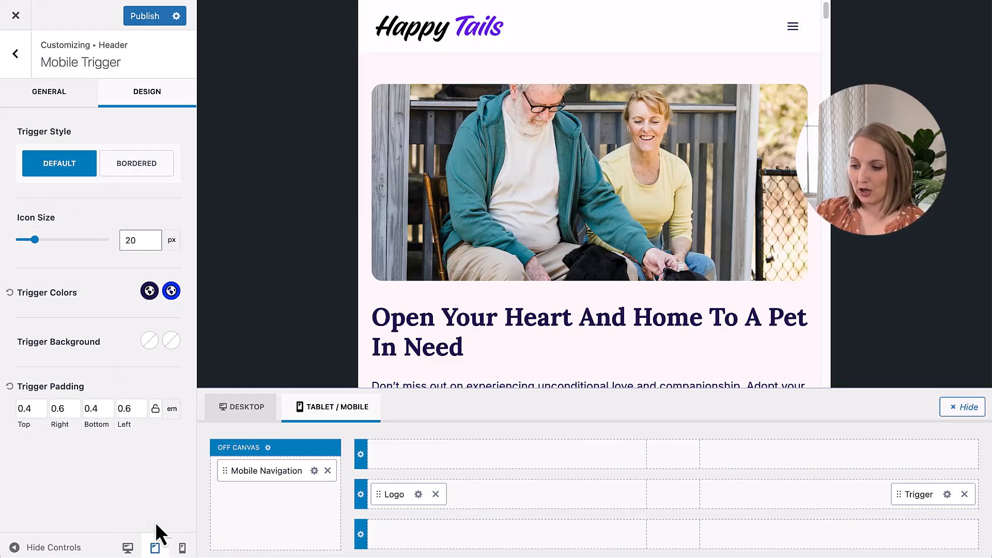
pyautogui.moveTo(35, 240); pyautogui.dragTo(45, 240)
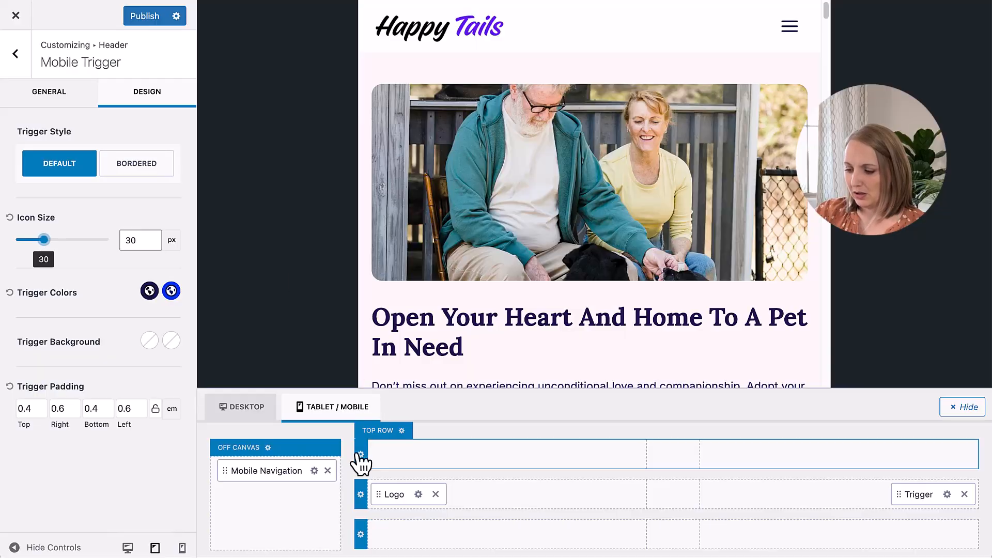
# Step: Reduce the logo's max width to slightly under 156 px
pyautogui.click(417, 494)
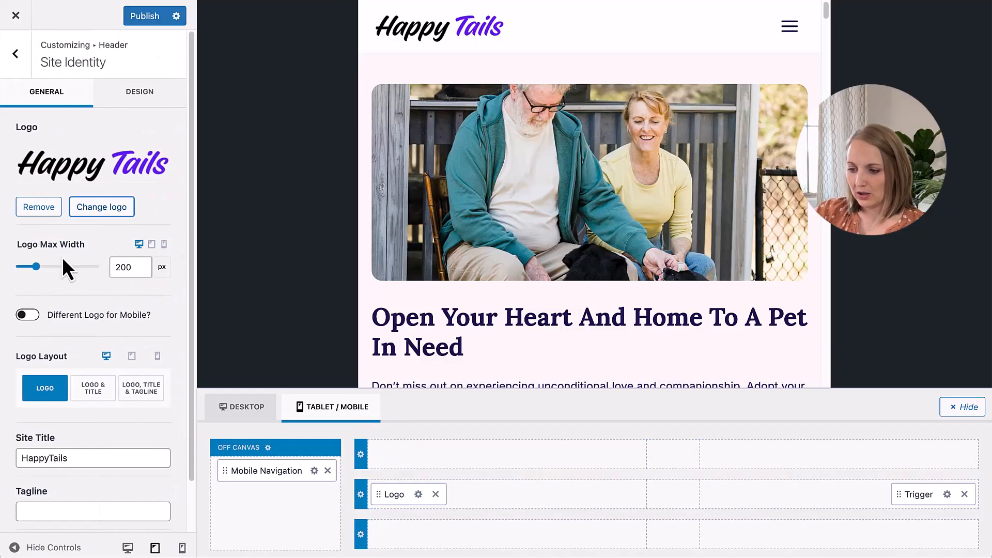
pyautogui.moveTo(36, 266); pyautogui.dragTo(31, 267)
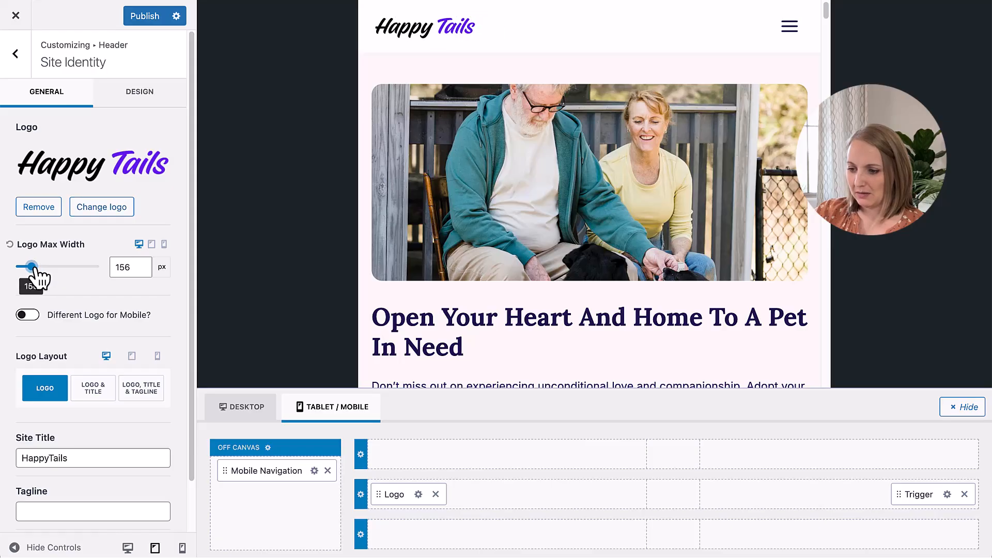
pyautogui.click(141, 271)
pyautogui.click(140, 270)
pyautogui.click(141, 271)
pyautogui.click(140, 270)
pyautogui.click(141, 270)
pyautogui.click(141, 269)
pyautogui.scroll(-1, 114, 367)
pyautogui.scroll(1, 101, 373)
# Step: Set the header main row's minimum height to 60 px and publish the changes
pyautogui.click(361, 495)
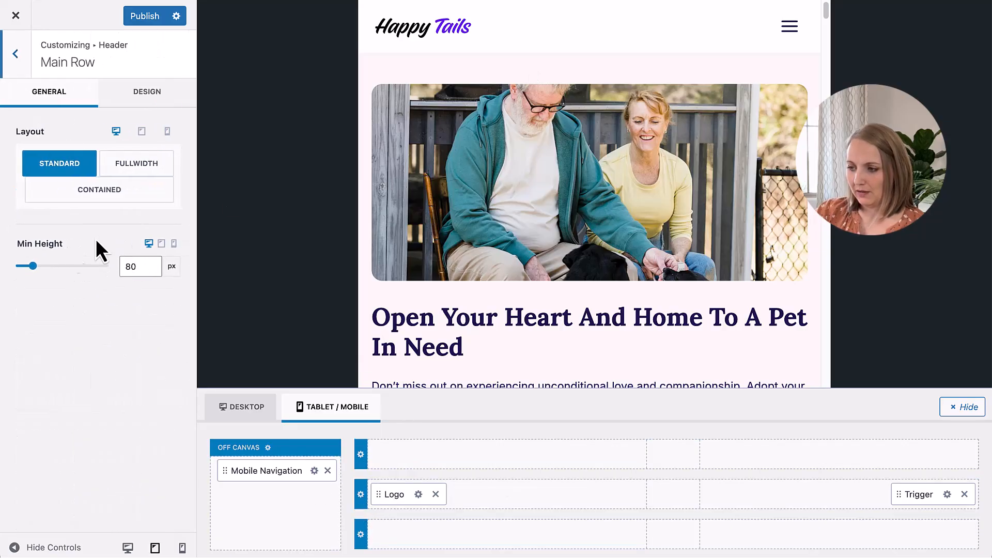
pyautogui.click(125, 265)
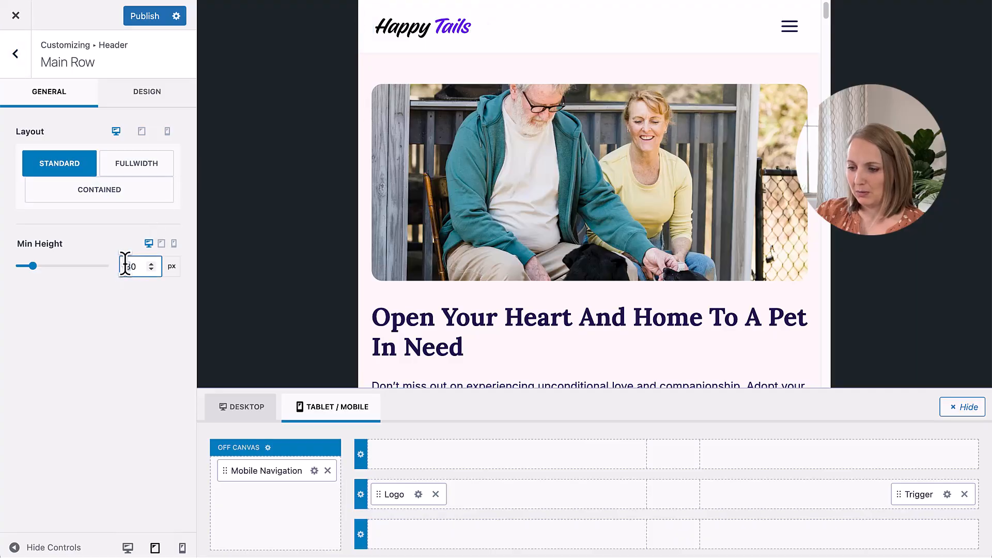
pyautogui.press('Delete')
pyautogui.write('6')
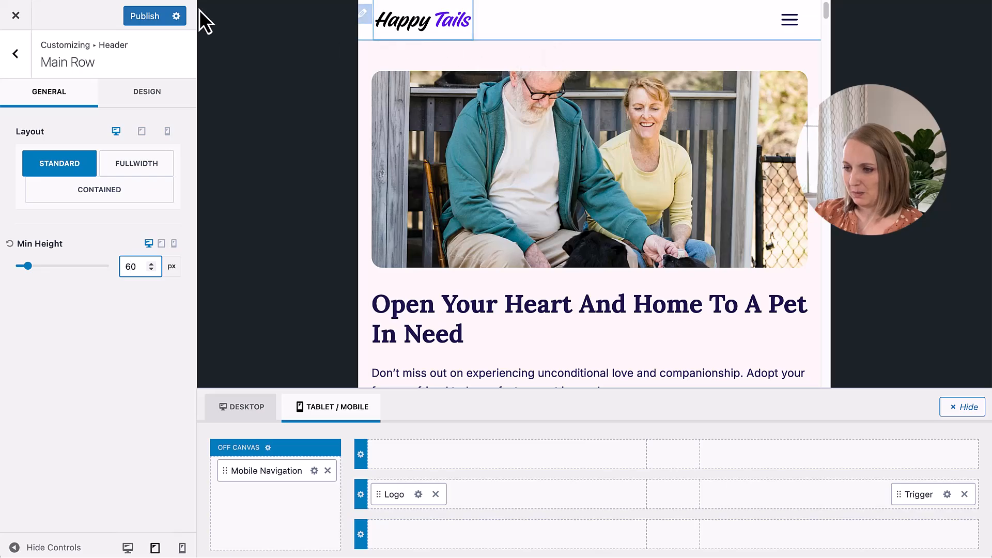
pyautogui.click(145, 17)
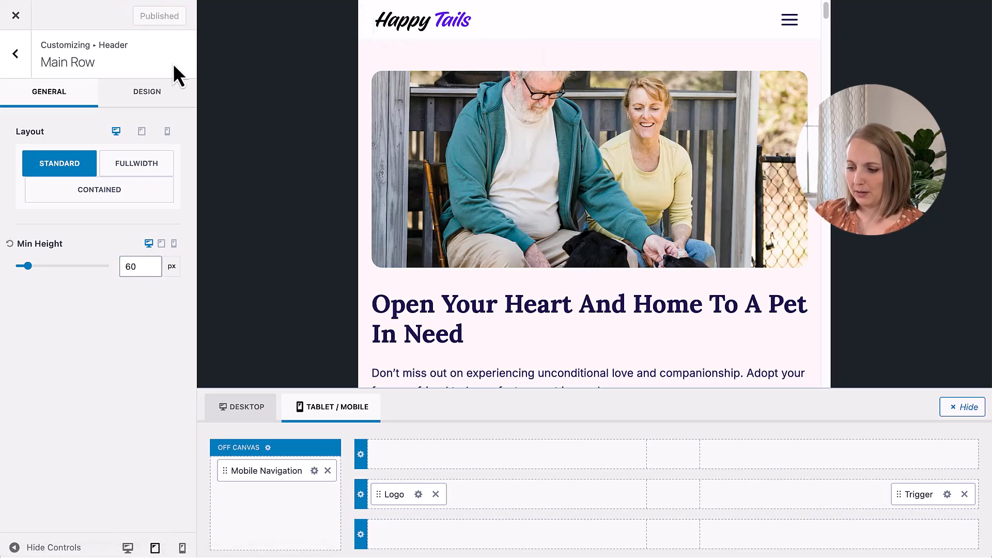
# Step: Set the main row's mobile padding to 12 on all four sides, with the phone preview shown
pyautogui.click(174, 244)
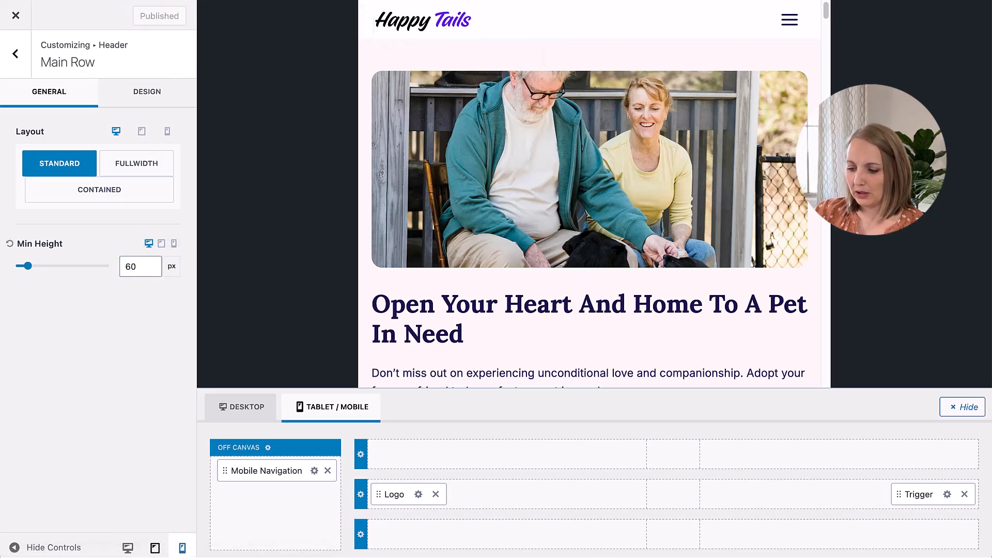
pyautogui.click(182, 549)
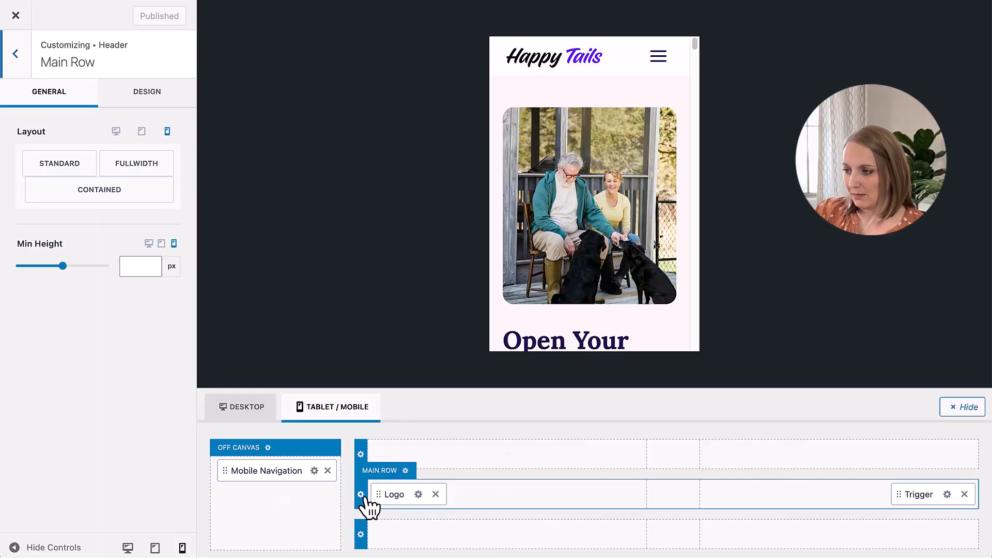
pyautogui.click(154, 85)
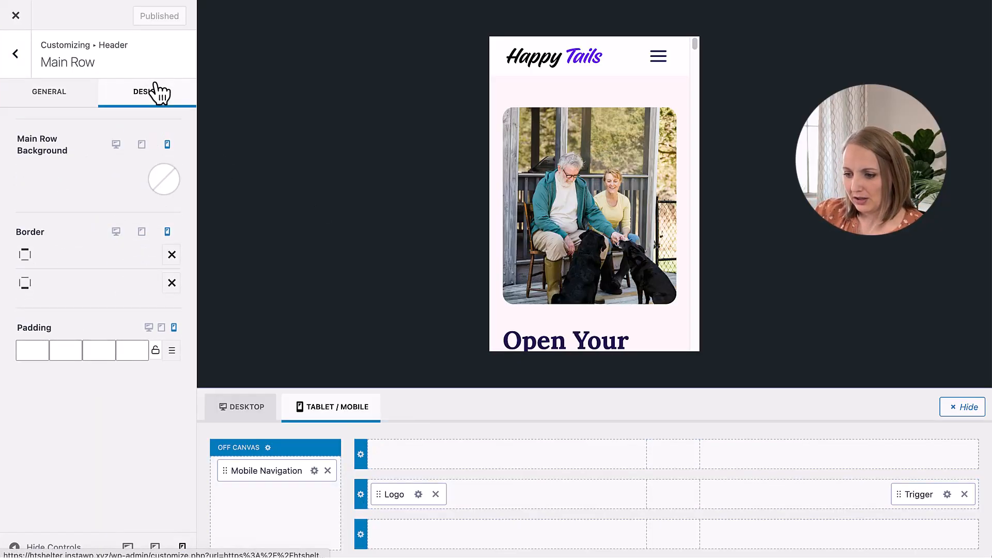
pyautogui.click(59, 350)
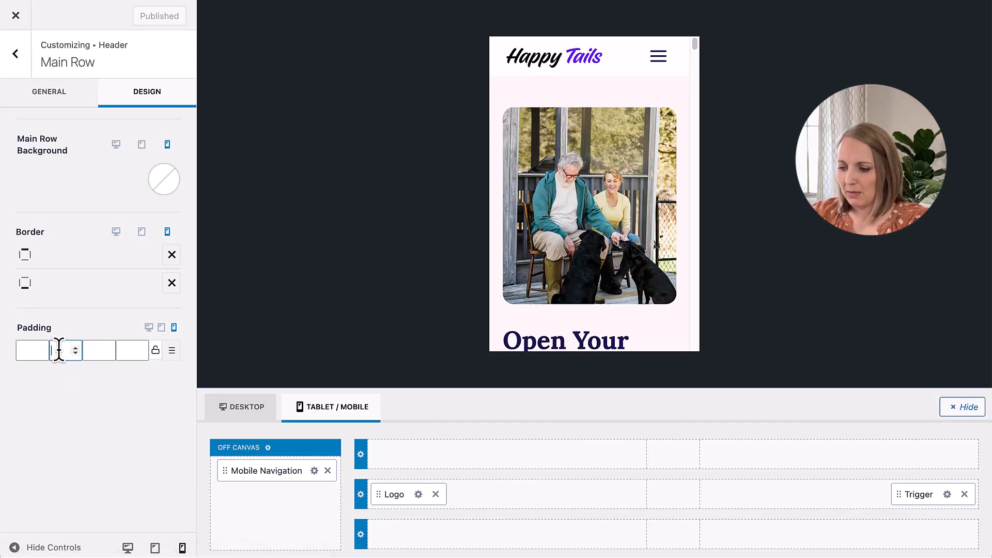
pyautogui.write('12')
pyautogui.click(126, 350)
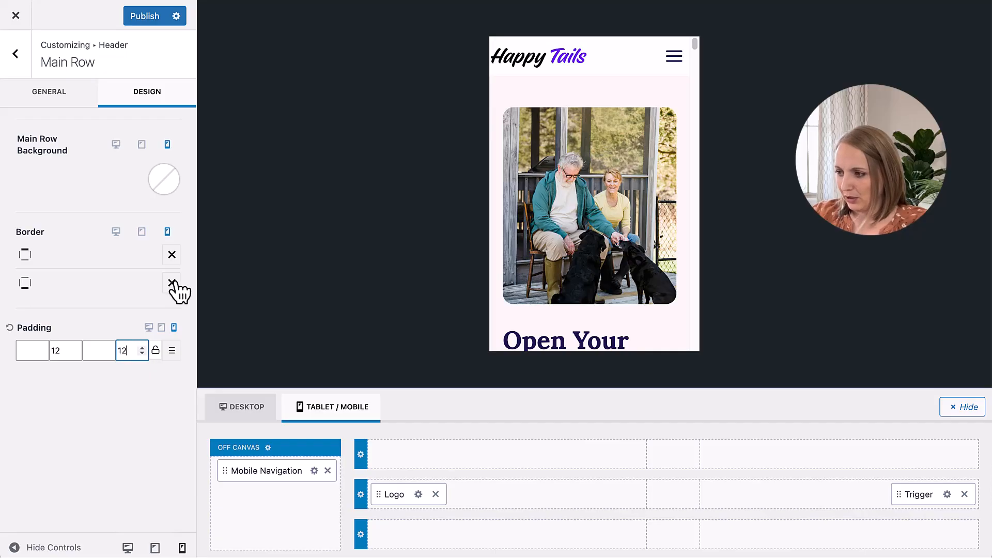
pyautogui.click(94, 350)
pyautogui.write('12')
pyautogui.click(23, 350)
pyautogui.write('12')
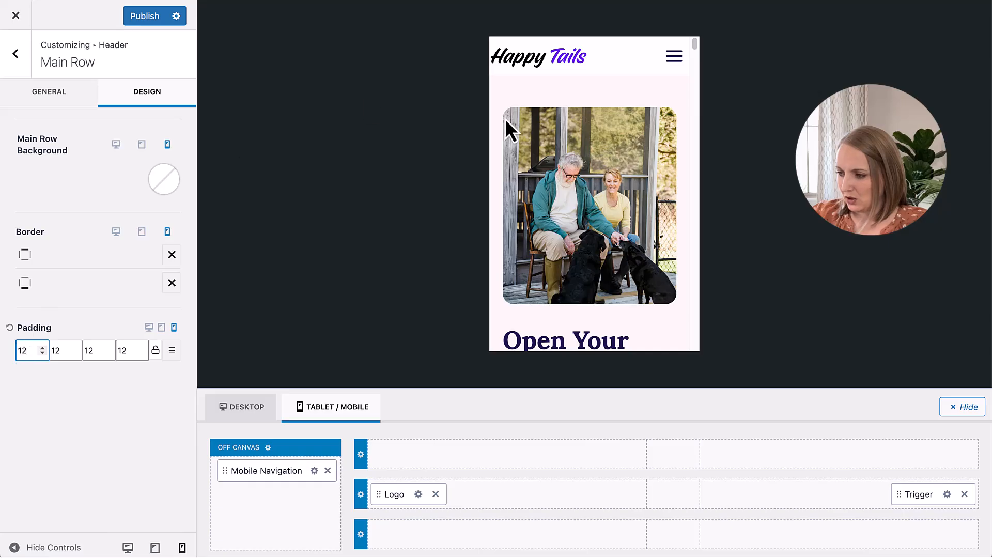
# Step: Link the main row's four mobile padding sides and set the shared value to 12
pyautogui.click(155, 351)
pyautogui.click(128, 349)
pyautogui.write('12')
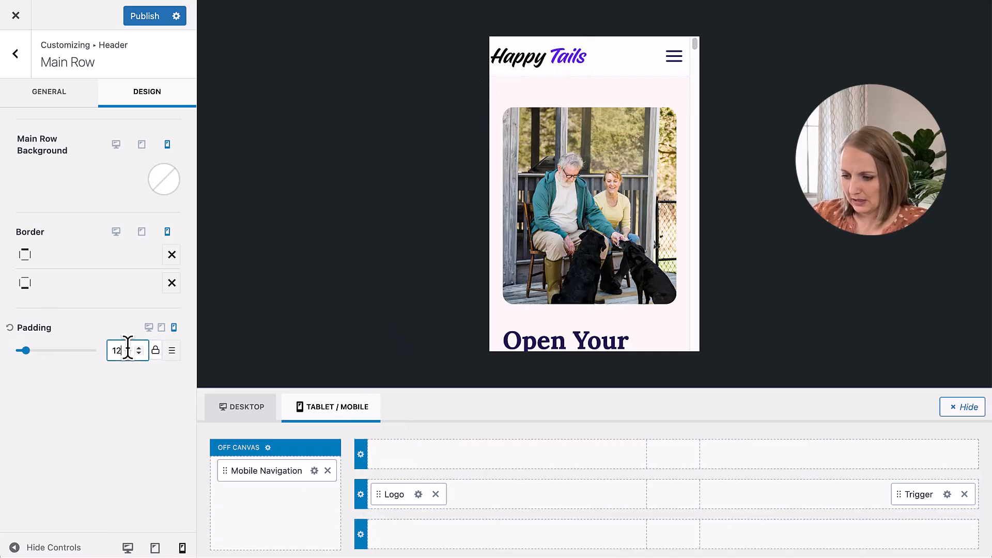
# Step: Unlink the main row's mobile padding sides and reload the customizer with the header settings in the phone preview
pyautogui.click(155, 351)
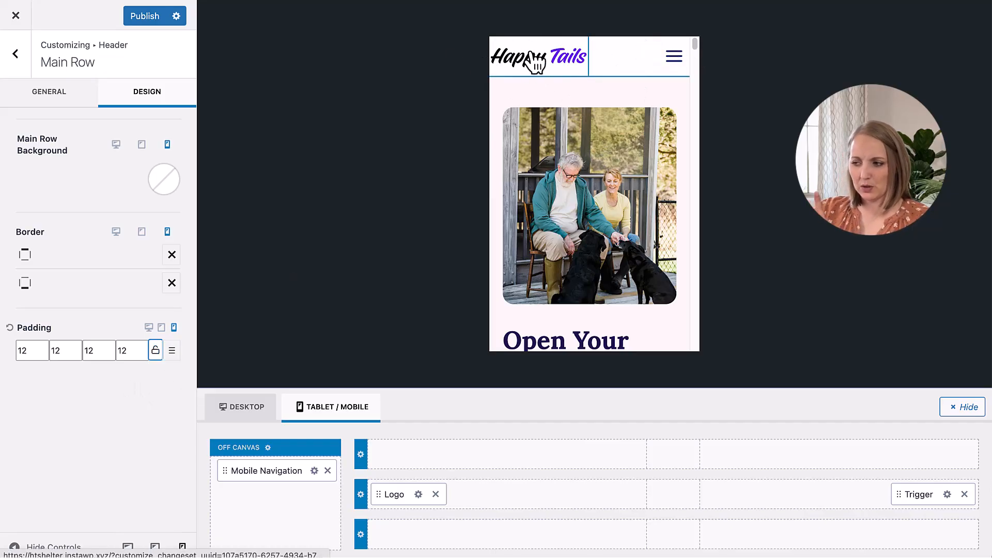
pyautogui.click(16, 15)
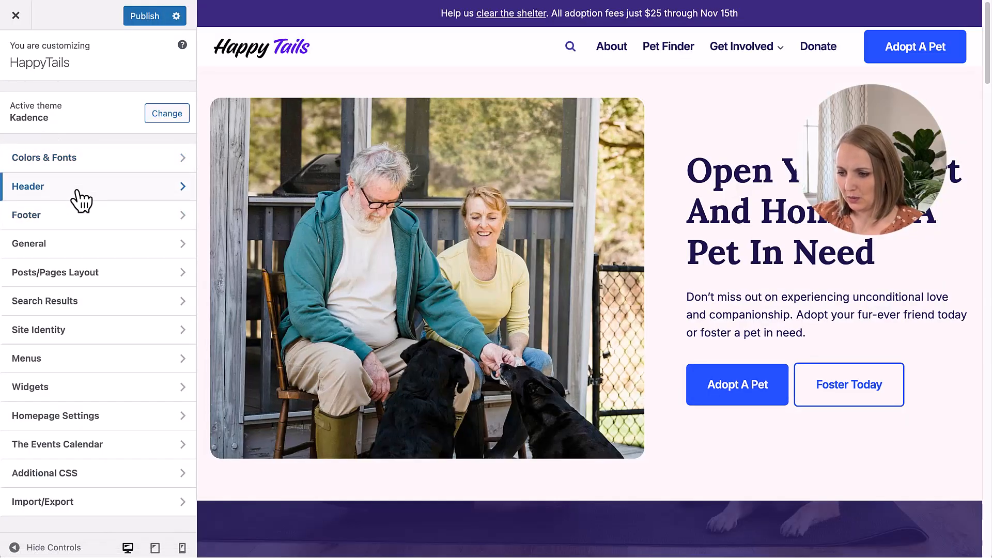
pyautogui.click(78, 191)
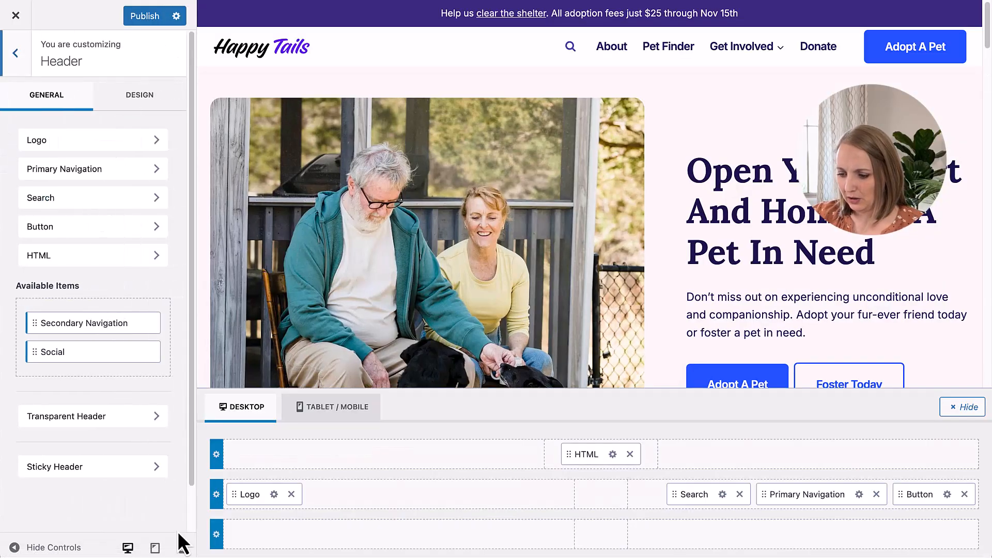
pyautogui.click(182, 547)
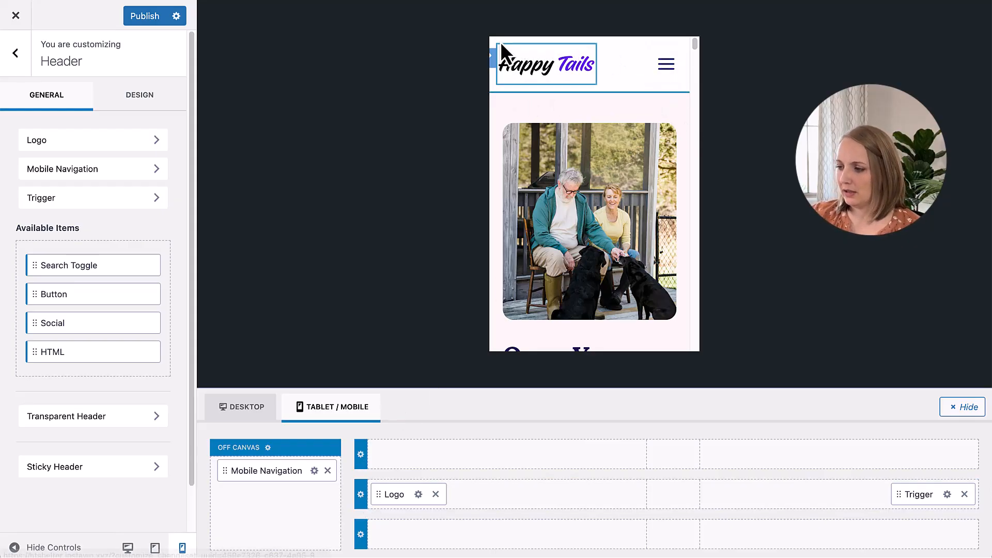
# Step: Set the header main row's mobile padding to 8 on the right and left sides
pyautogui.click(361, 496)
pyautogui.click(157, 91)
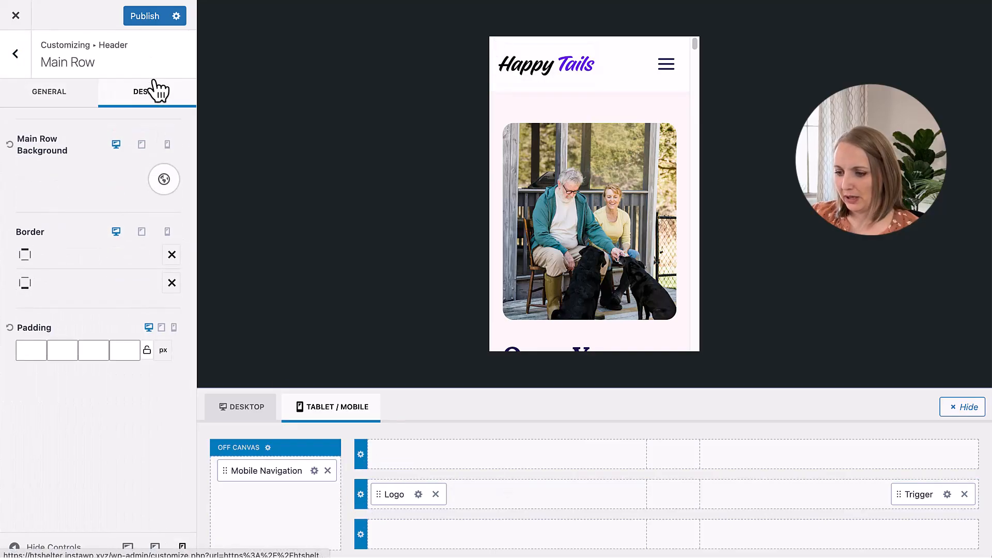
pyautogui.click(174, 327)
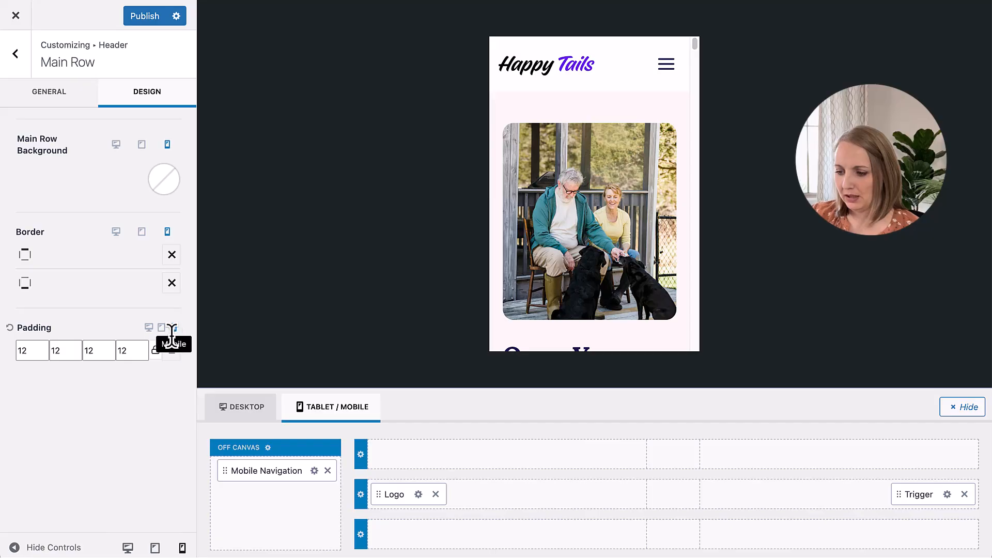
pyautogui.click(76, 353)
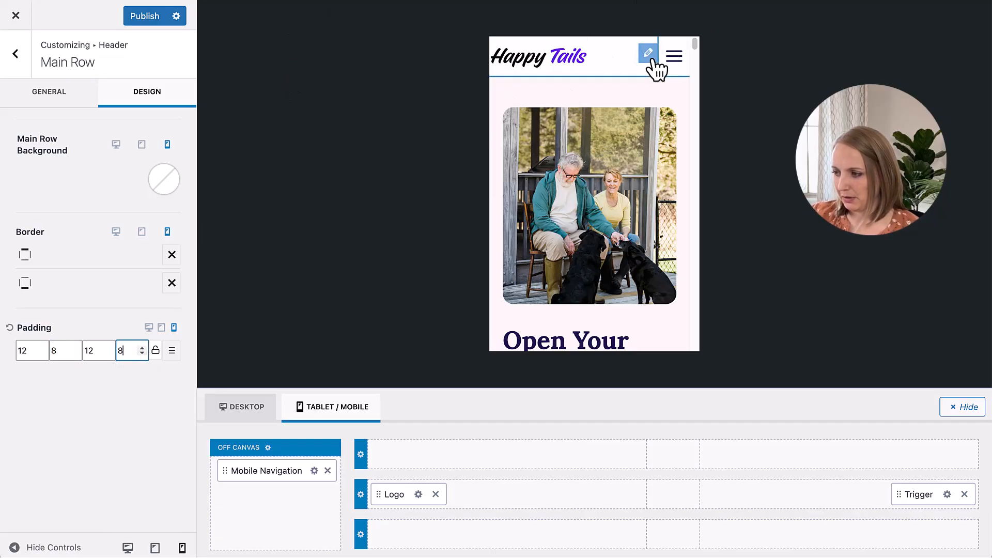
# Step: Reduce the mobile menu trigger's icon size to 24 px and publish the changes
pyautogui.click(947, 494)
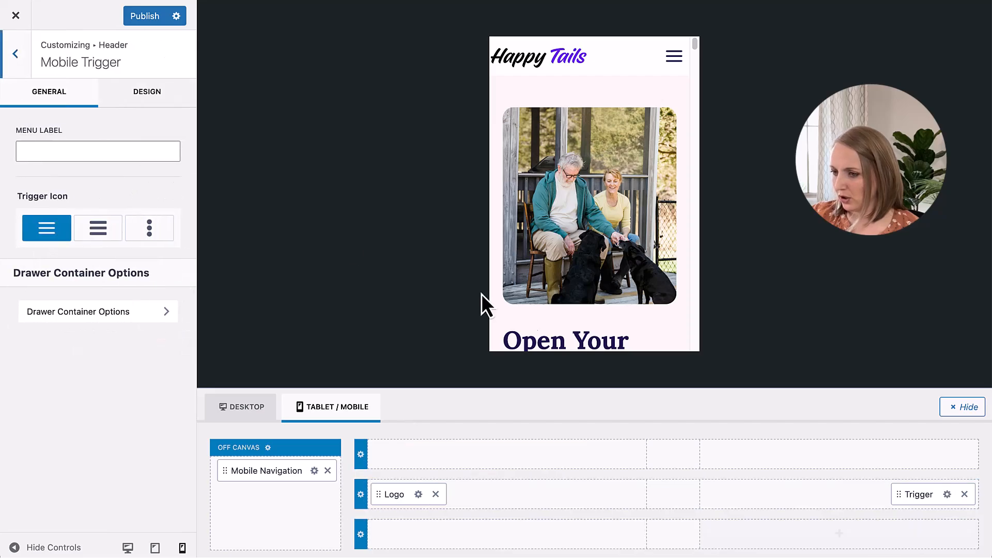
pyautogui.click(149, 96)
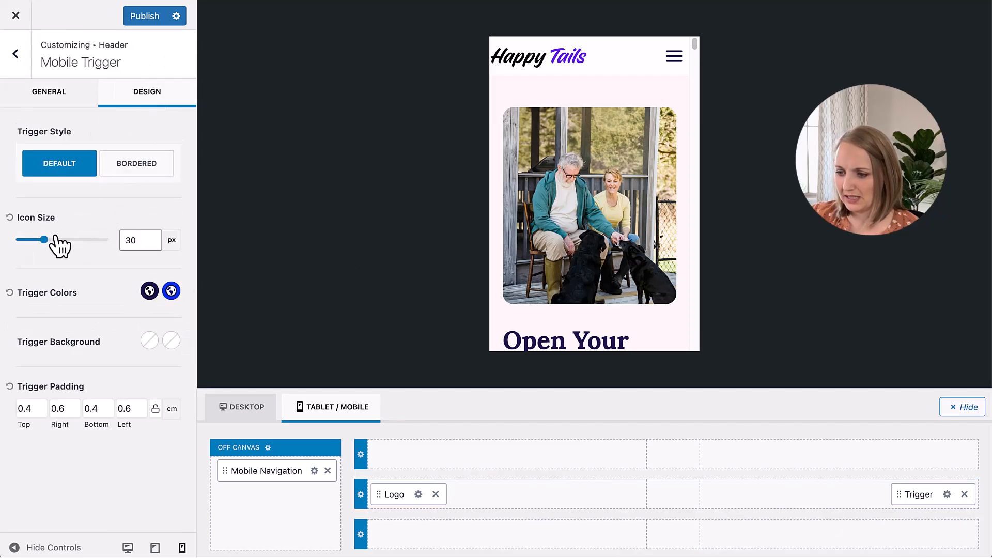
pyautogui.click(151, 243)
pyautogui.click(151, 243)
pyautogui.click(151, 242)
pyautogui.click(151, 243)
pyautogui.click(151, 243)
pyautogui.click(151, 242)
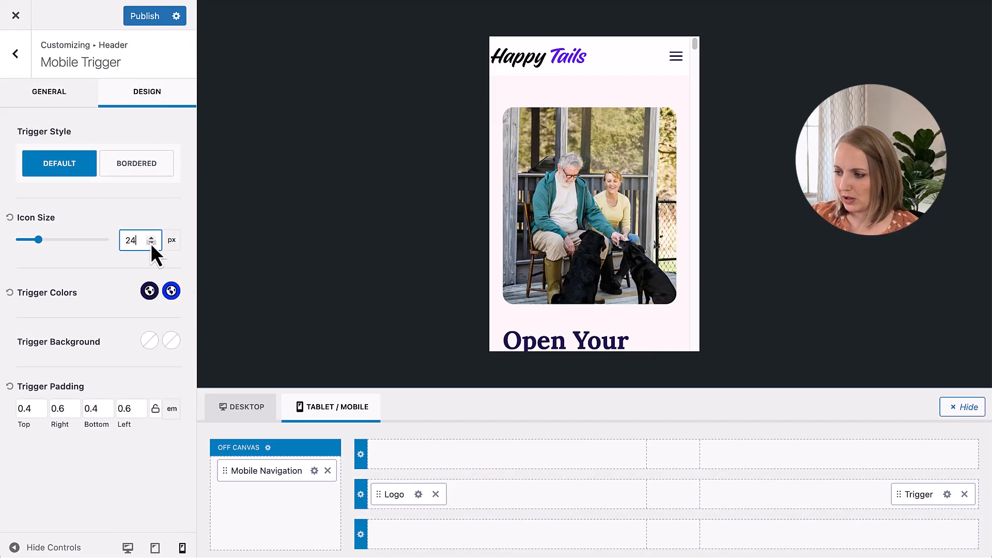
pyautogui.click(144, 16)
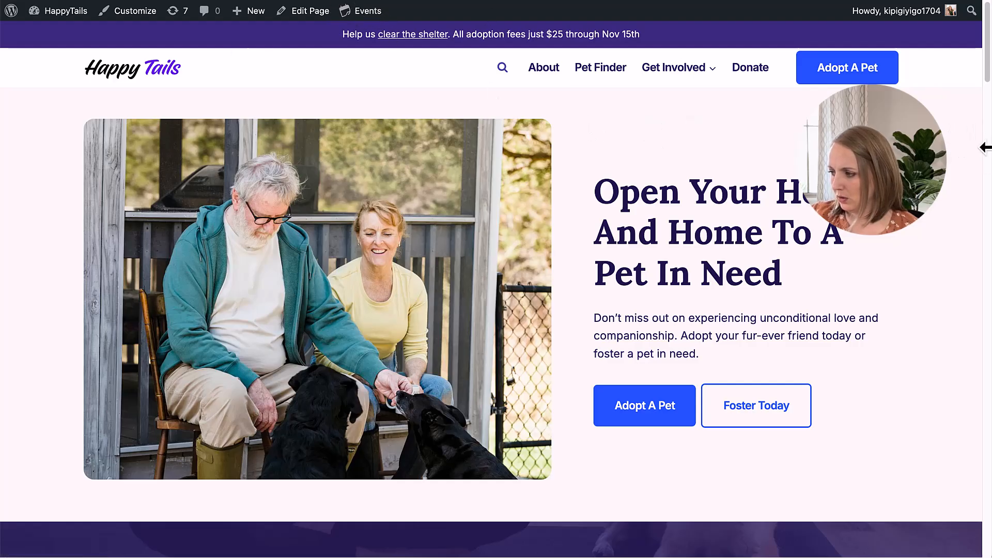
# Step: Check the live homepage and its mobile menu in the browser's device emulation as an iPhone 12 Pro
pyautogui.rightClick(661, 133)
pyautogui.click(744, 368)
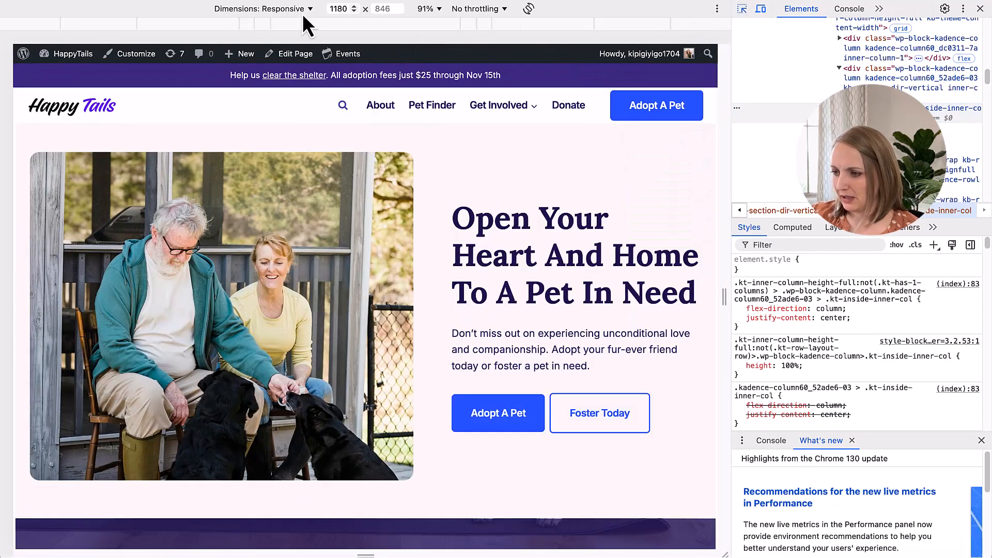
pyautogui.click(291, 10)
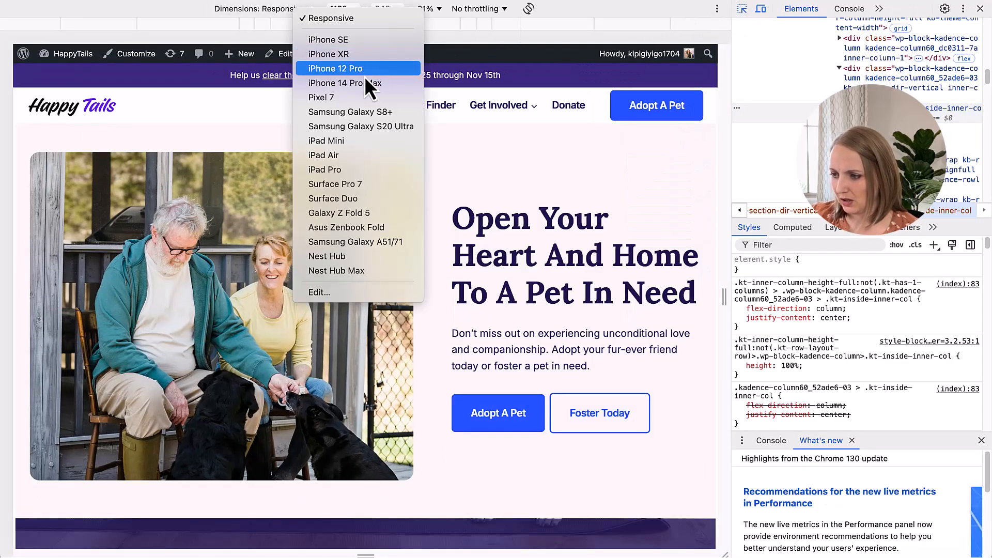
pyautogui.click(361, 69)
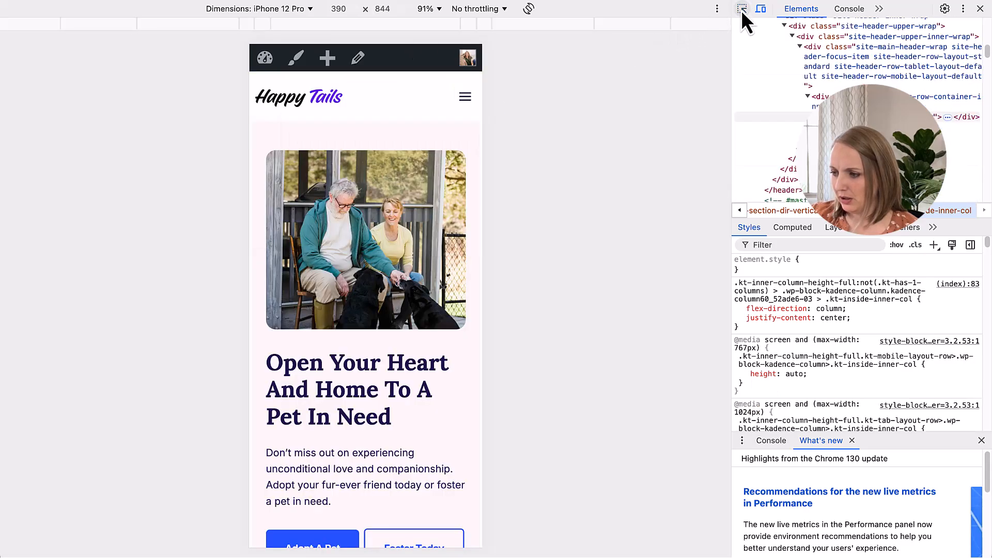
pyautogui.click(463, 99)
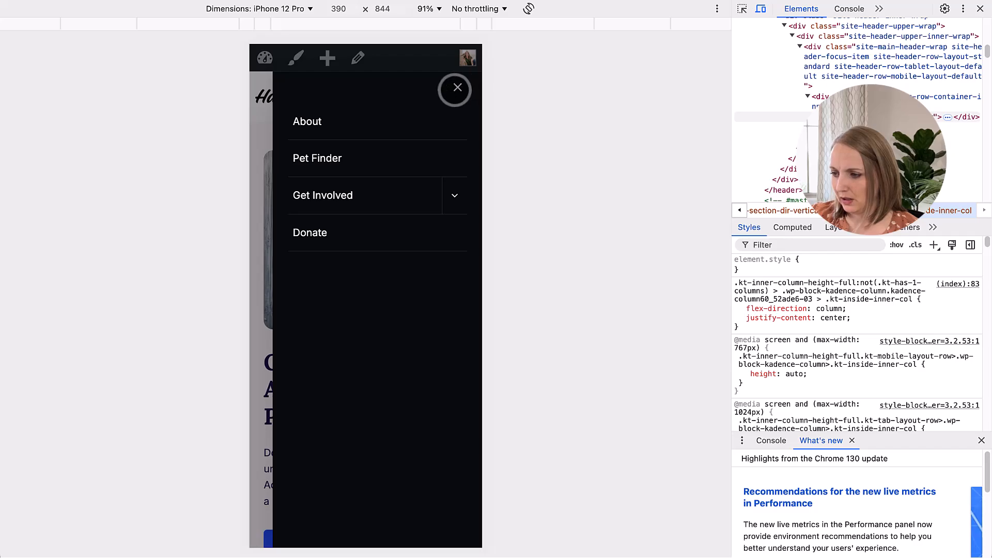
pyautogui.click(456, 95)
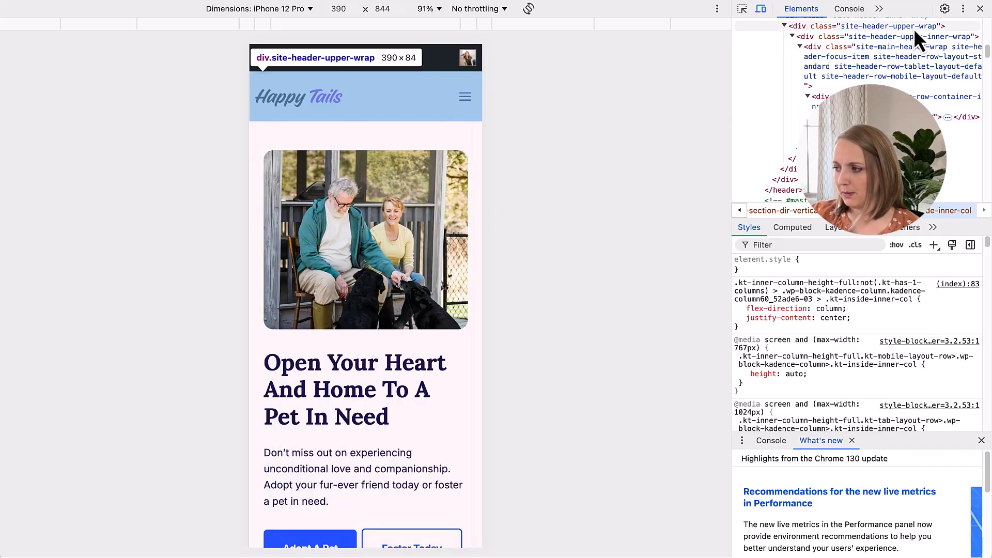
pyautogui.click(980, 8)
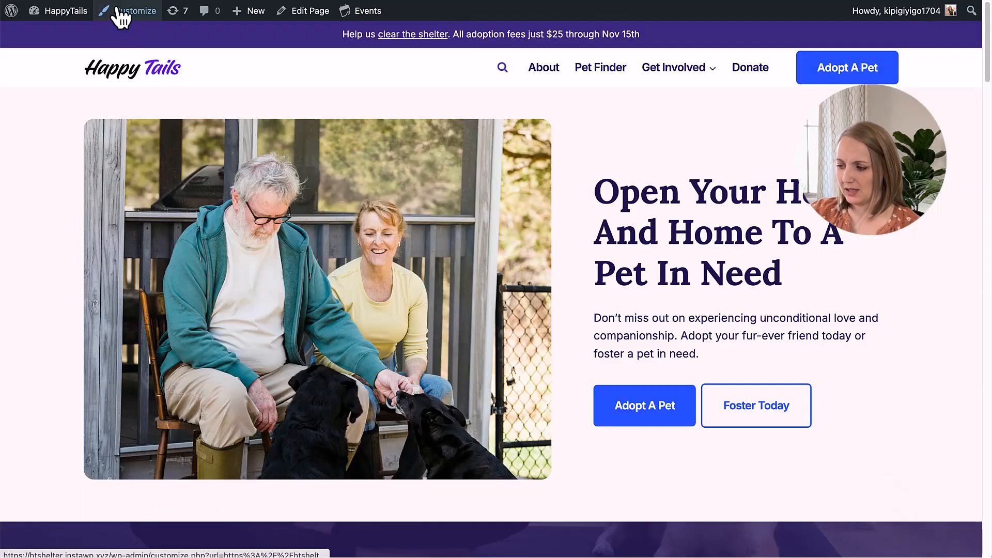
# Step: Open the header's off-canvas settings in the customizer and show the expanded mobile menu in the phone preview
pyautogui.click(118, 10)
pyautogui.click(119, 186)
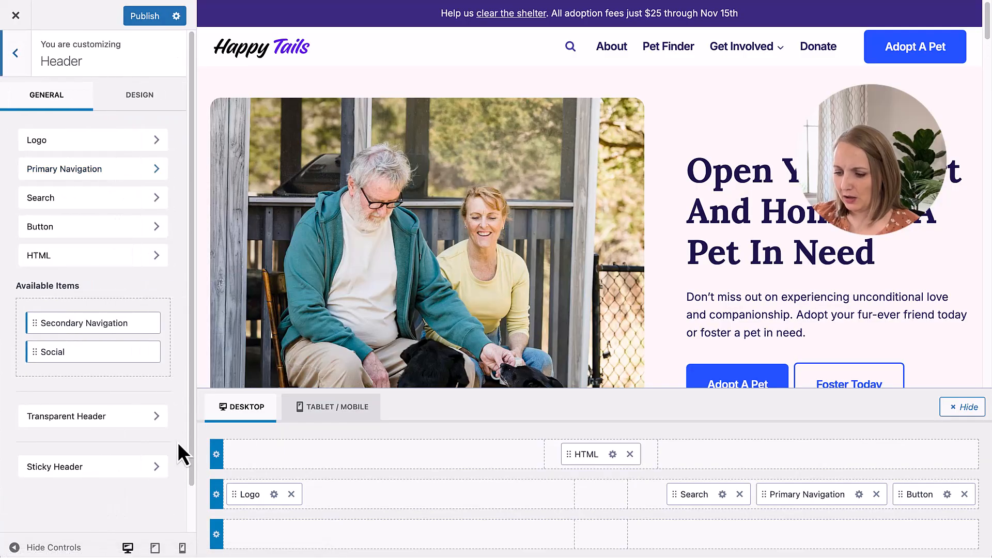
pyautogui.click(183, 548)
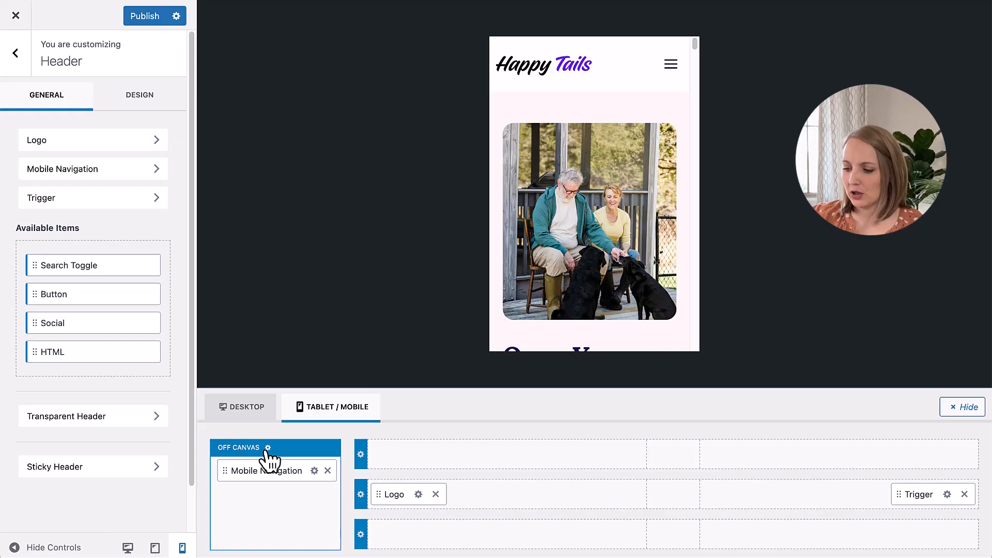
pyautogui.click(268, 448)
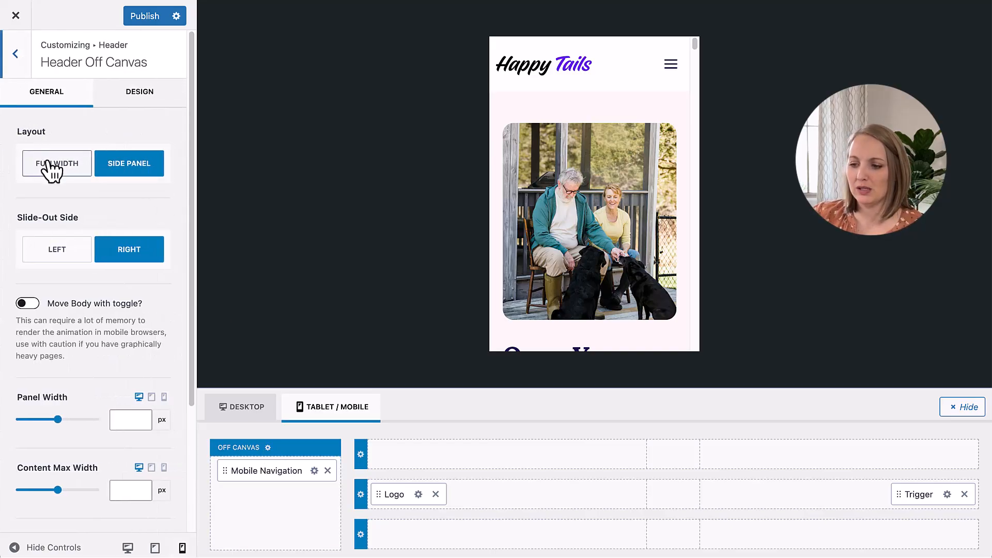
pyautogui.click(671, 66)
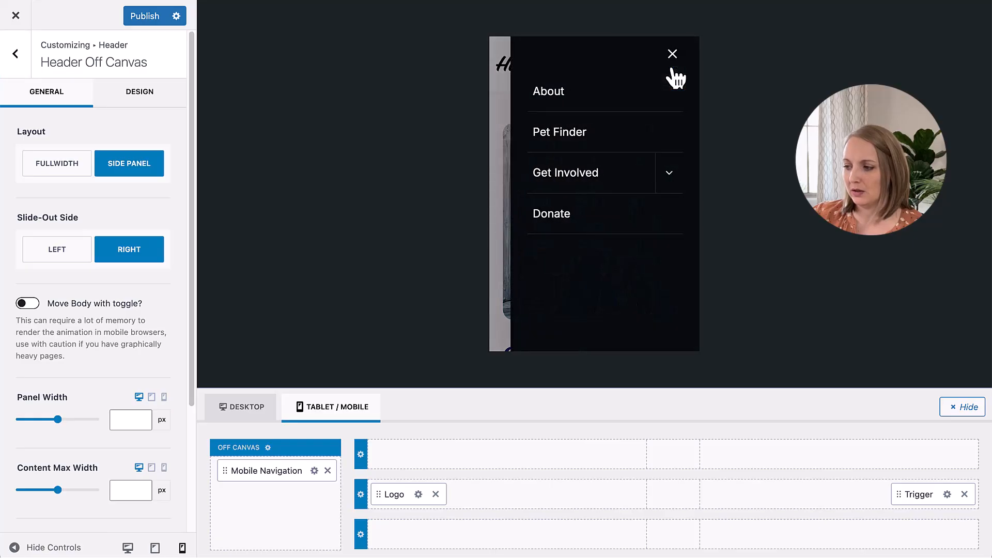
# Step: Try the fullwidth layout and the left slide-out side for the off-canvas menu, returning to a side panel from the right
pyautogui.click(58, 166)
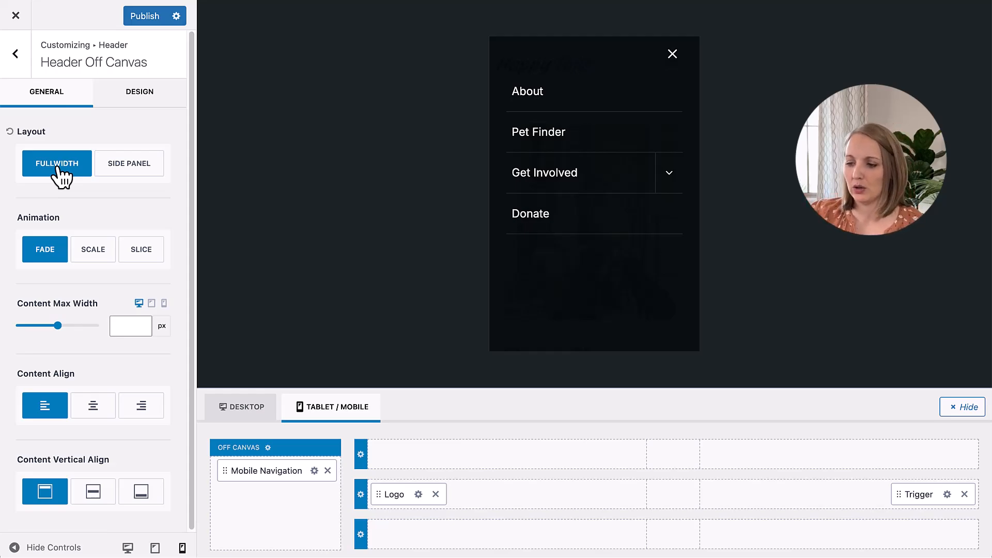
pyautogui.click(118, 171)
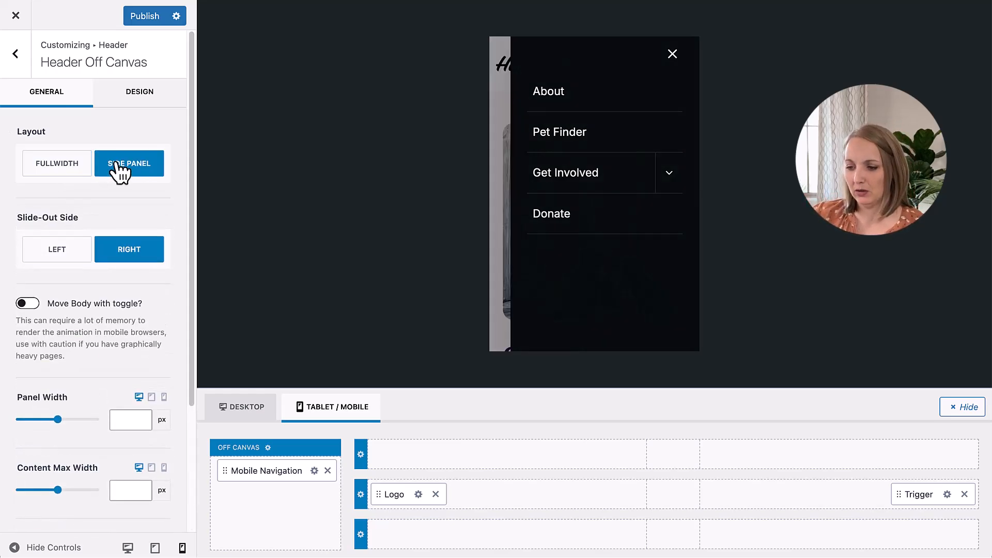
pyautogui.click(77, 256)
pyautogui.click(151, 256)
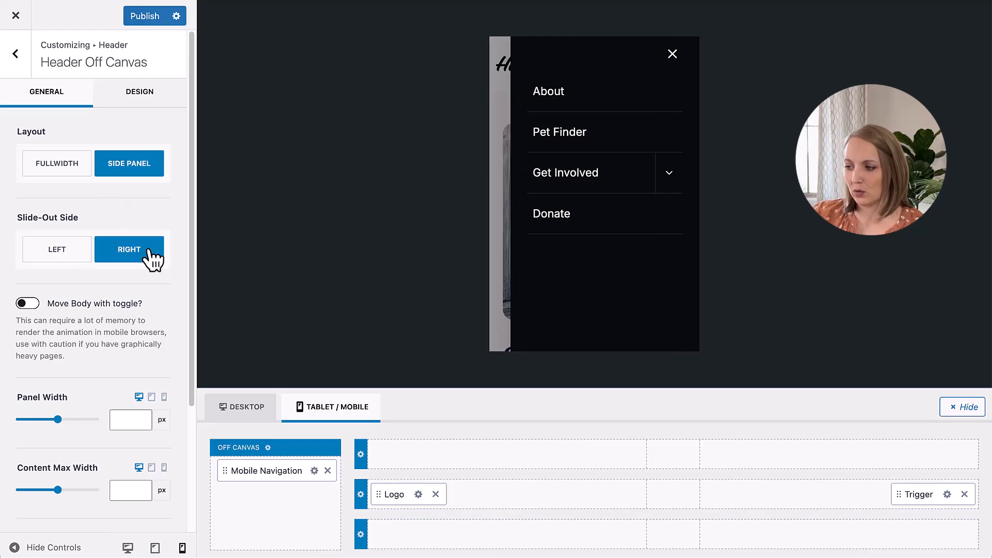
pyautogui.scroll(-3, 142, 305)
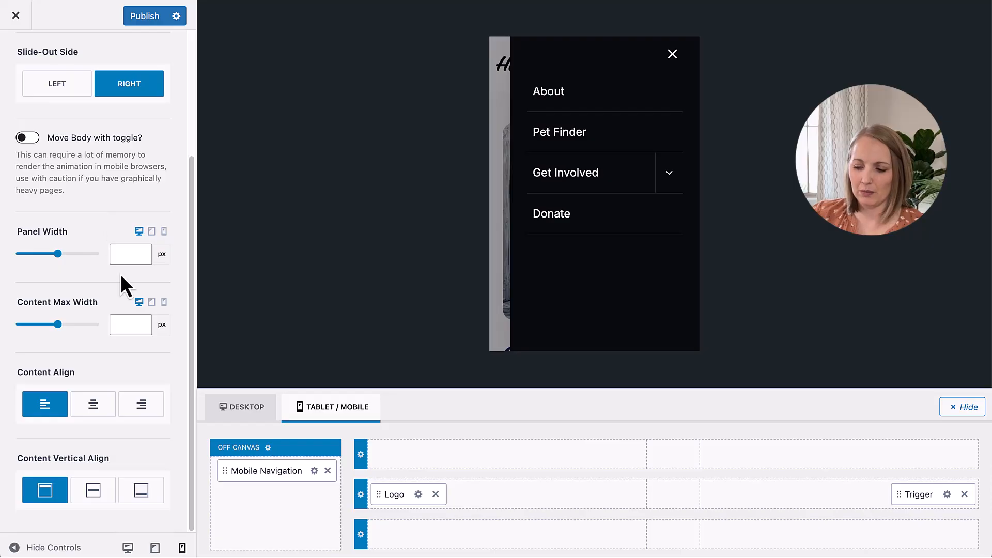
pyautogui.scroll(3, 119, 434)
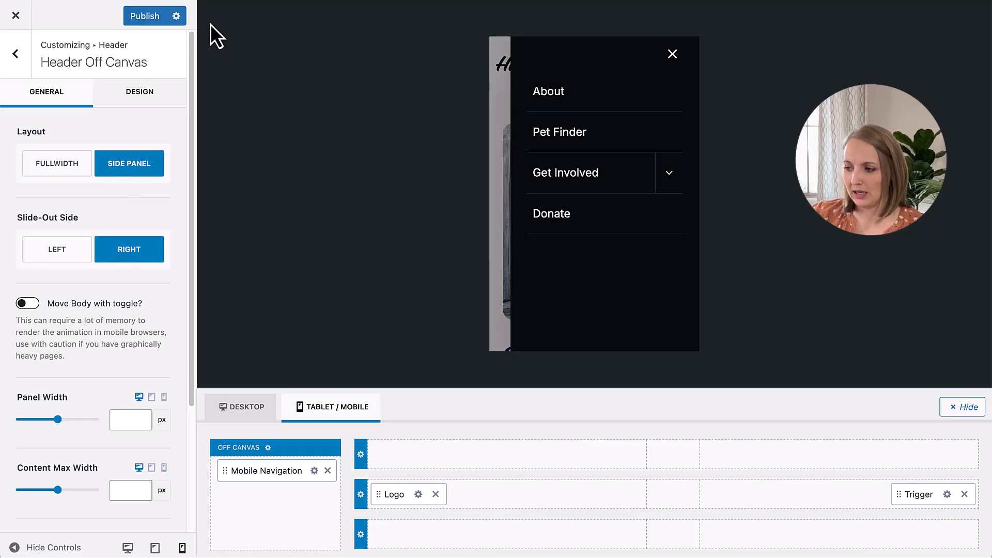
# Step: Set the off-canvas popup background to the pale pink palette colour
pyautogui.click(140, 97)
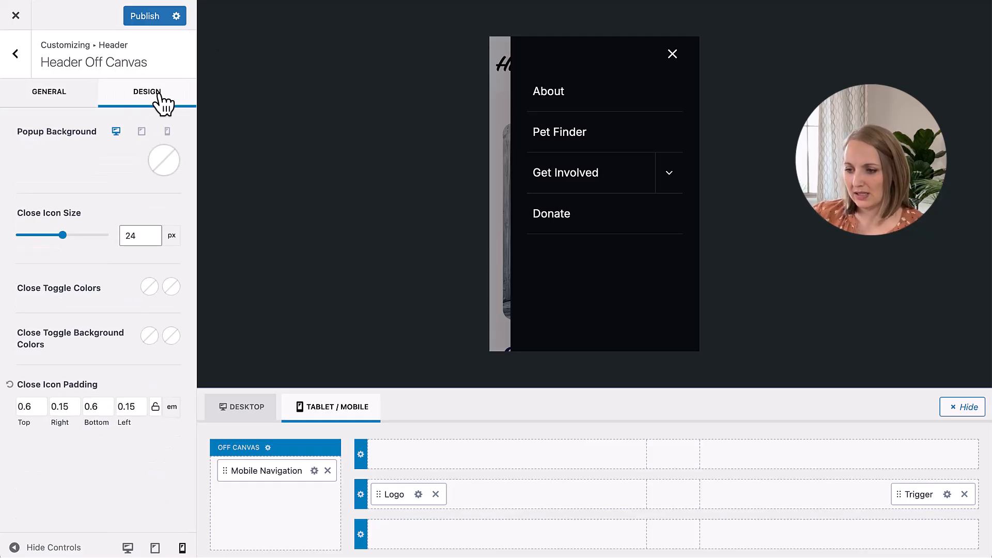
pyautogui.click(167, 170)
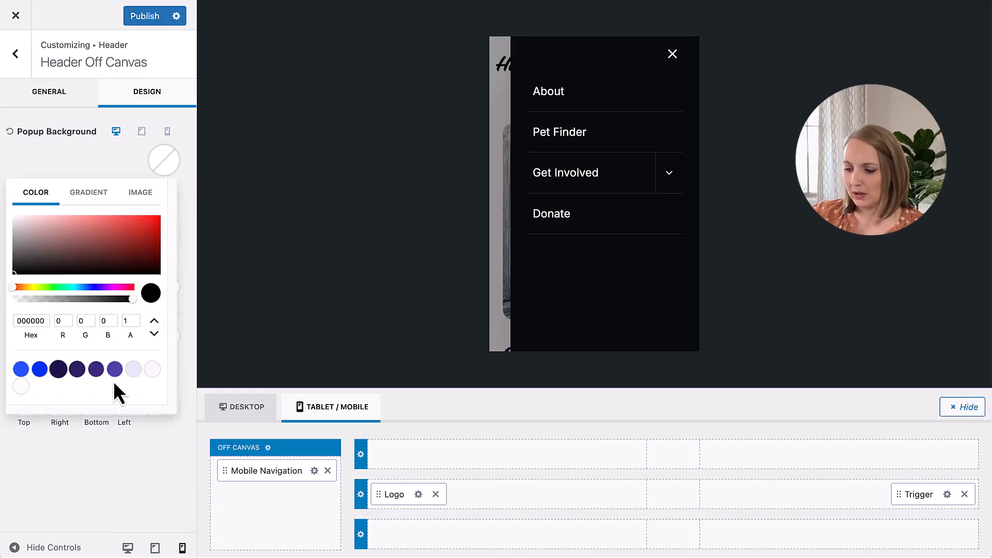
pyautogui.click(152, 369)
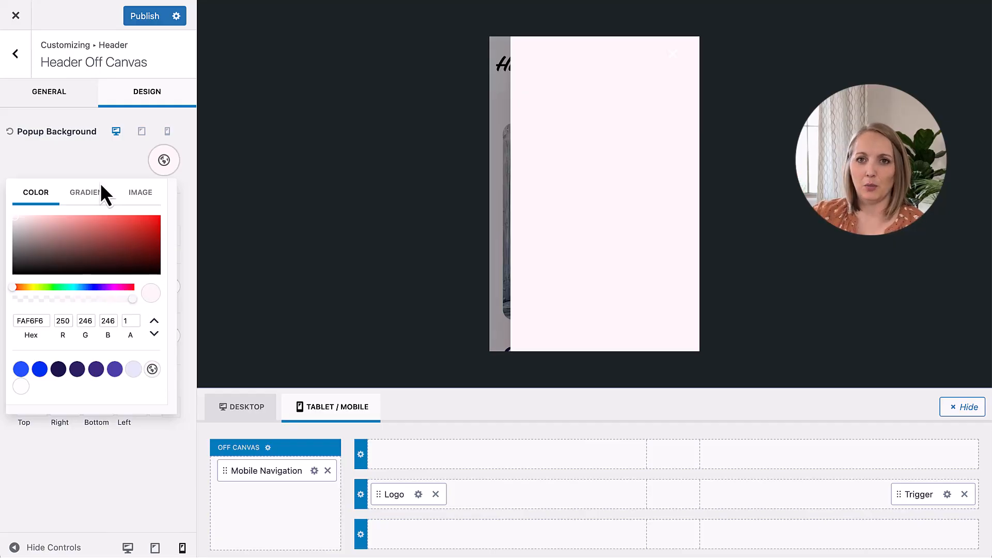
pyautogui.click(112, 169)
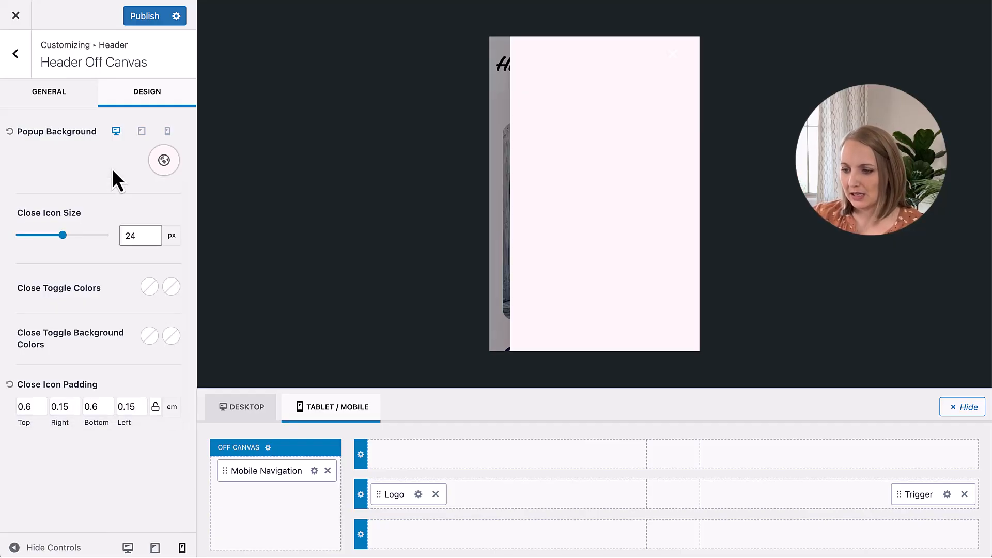
pyautogui.click(168, 168)
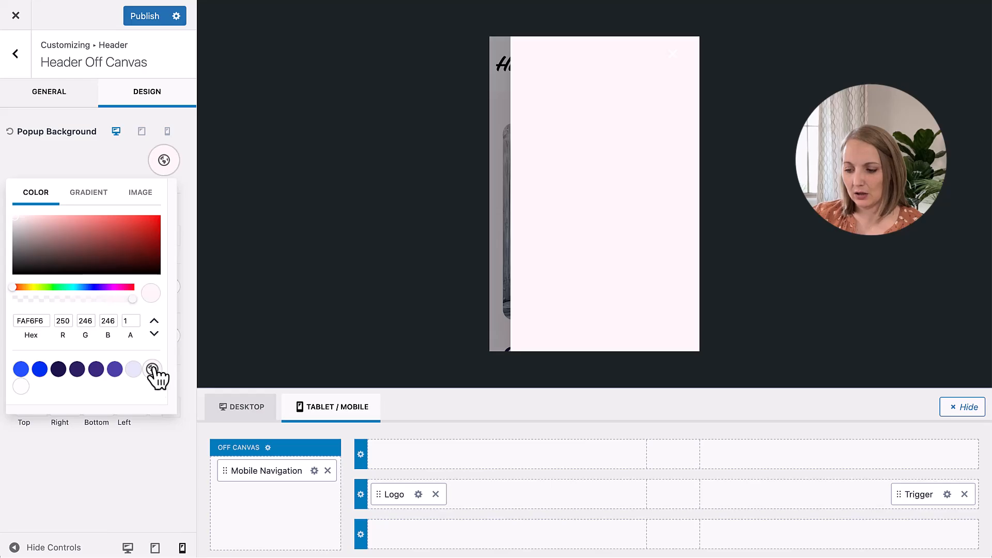
pyautogui.click(127, 163)
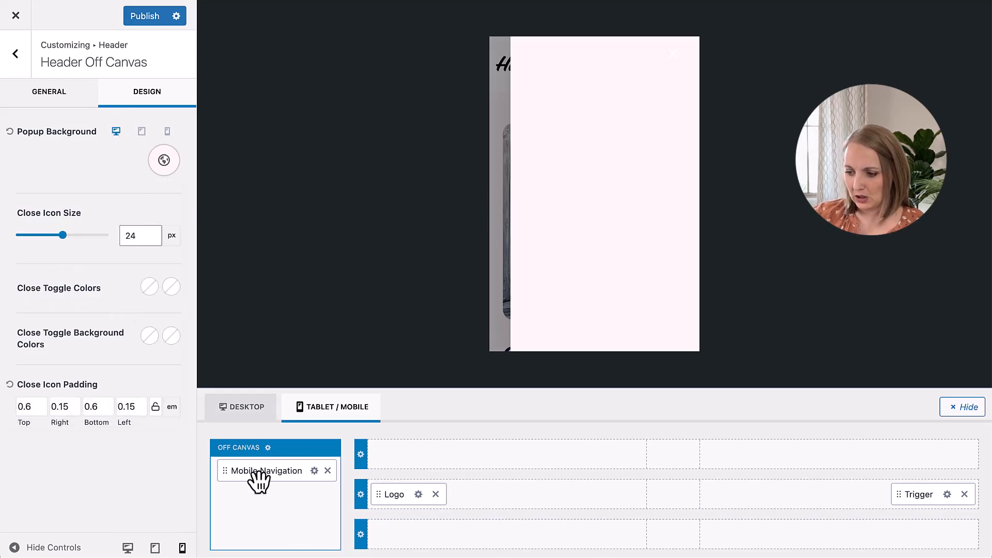
# Step: Set the mobile navigation's initial text colour to the dark navy palette colour 20154D
pyautogui.click(314, 471)
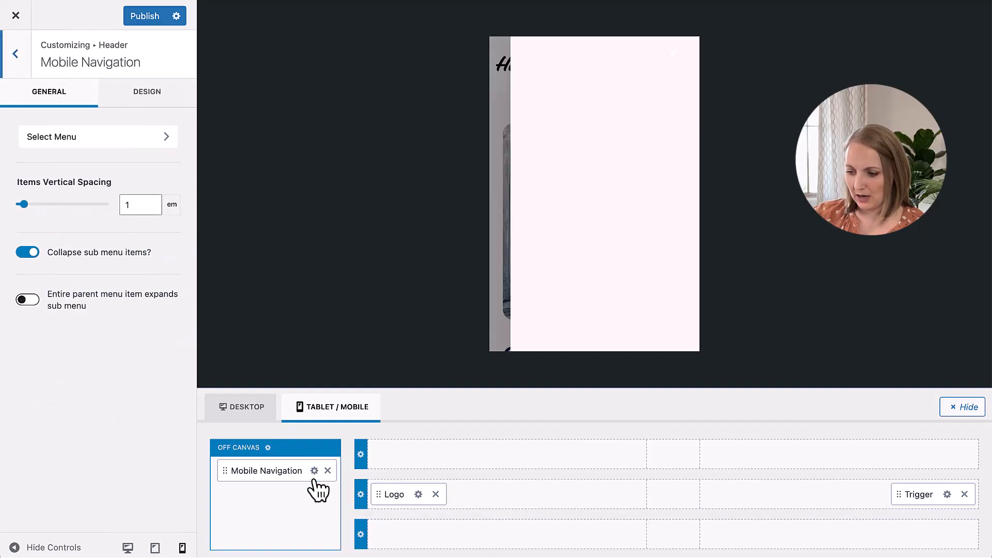
pyautogui.click(141, 103)
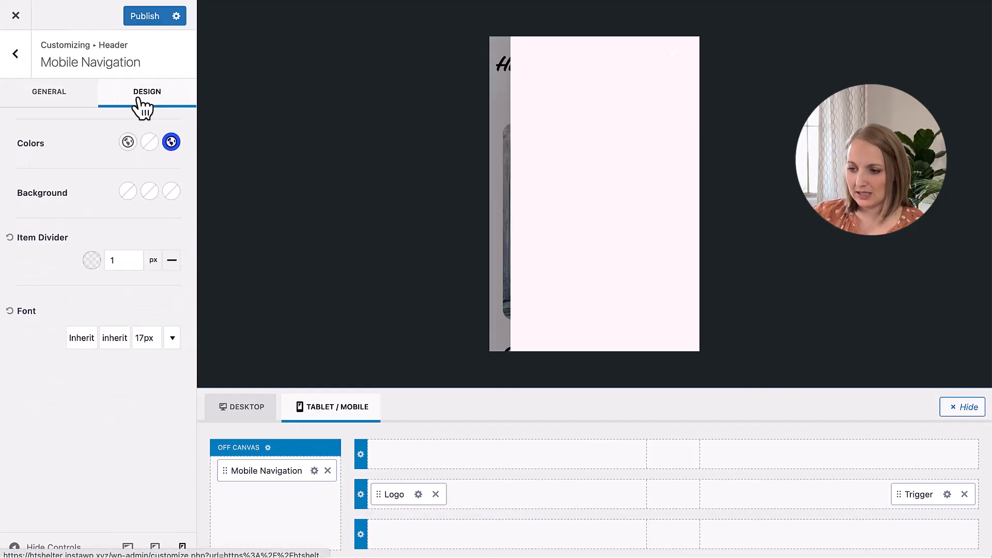
pyautogui.click(127, 142)
pyautogui.click(62, 318)
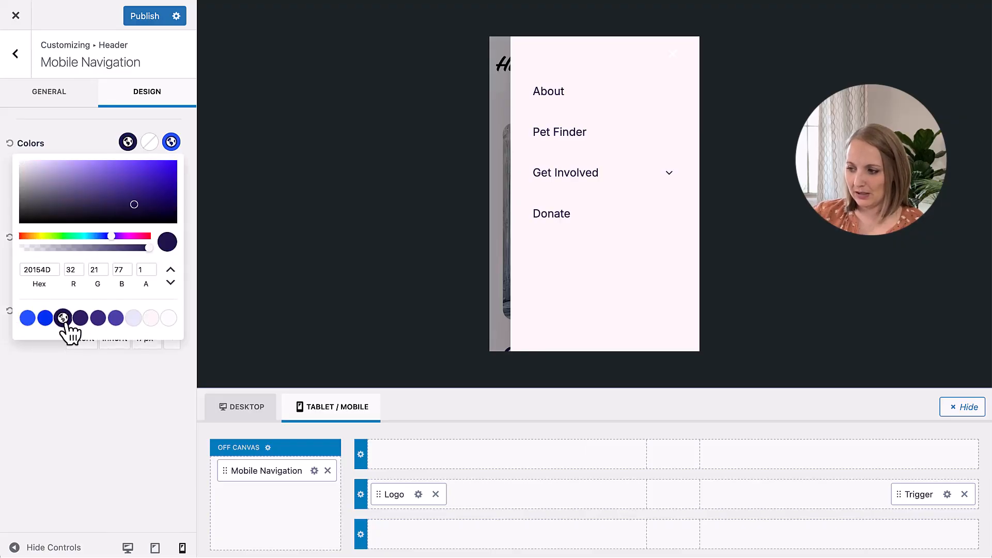
# Step: Set the mobile navigation's item divider colour to the pale lavender palette colour E3E6F6
pyautogui.click(90, 129)
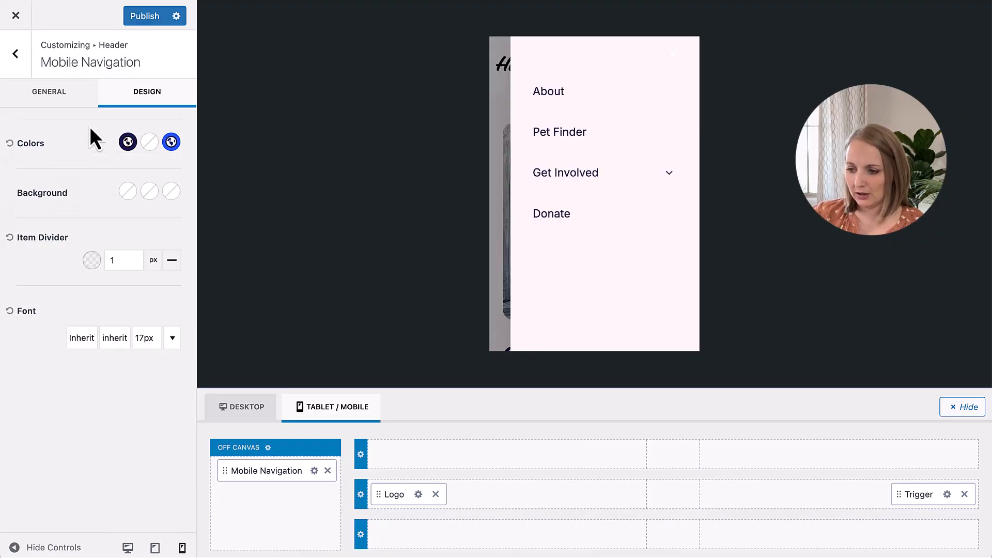
pyautogui.click(90, 260)
pyautogui.click(134, 209)
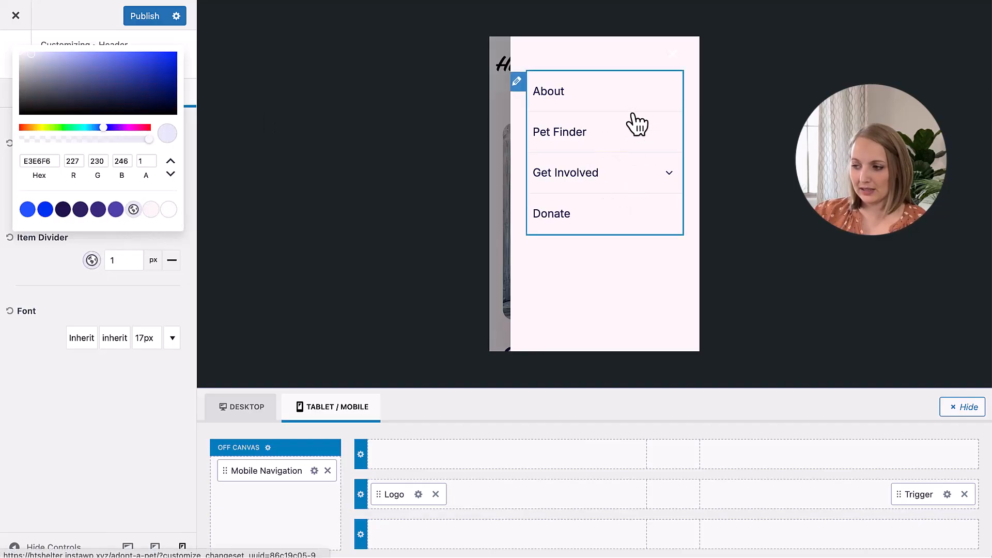
pyautogui.click(78, 23)
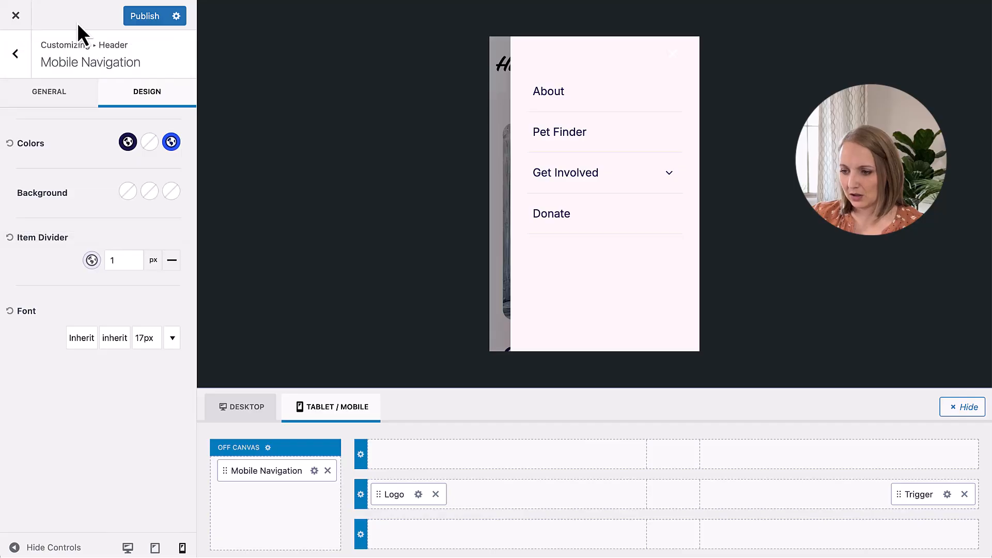
# Step: Adjust the mobile navigation's font size for phone and tablet, using 16 px for tablet, and publish the changes
pyautogui.click(145, 340)
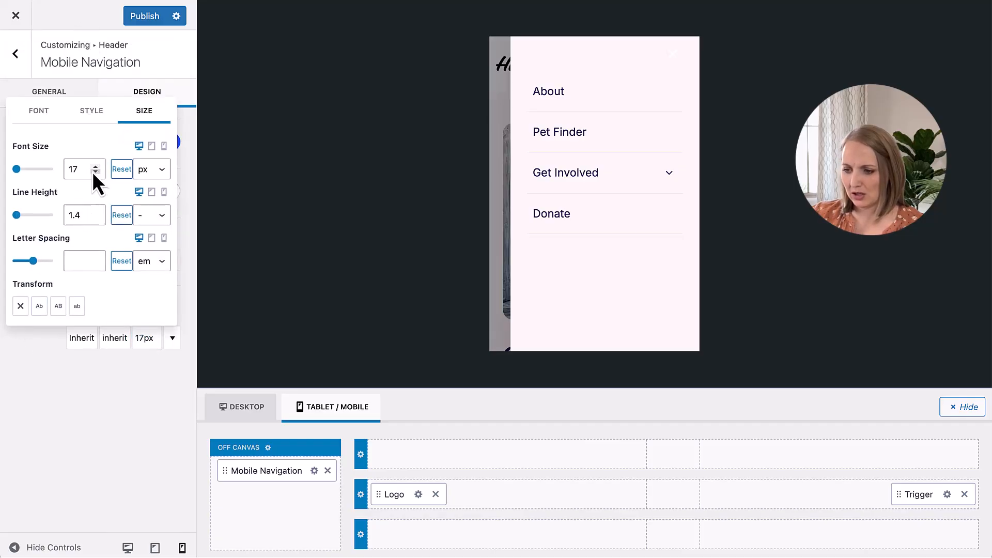
pyautogui.click(164, 147)
pyautogui.click(121, 172)
pyautogui.click(121, 171)
pyautogui.click(161, 148)
pyautogui.click(152, 146)
pyautogui.click(122, 171)
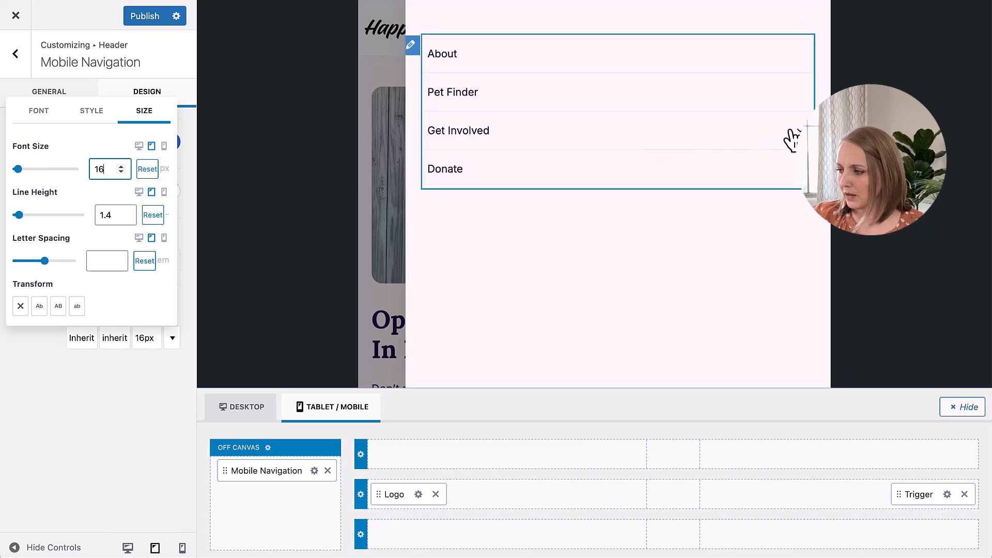
pyautogui.click(799, 131)
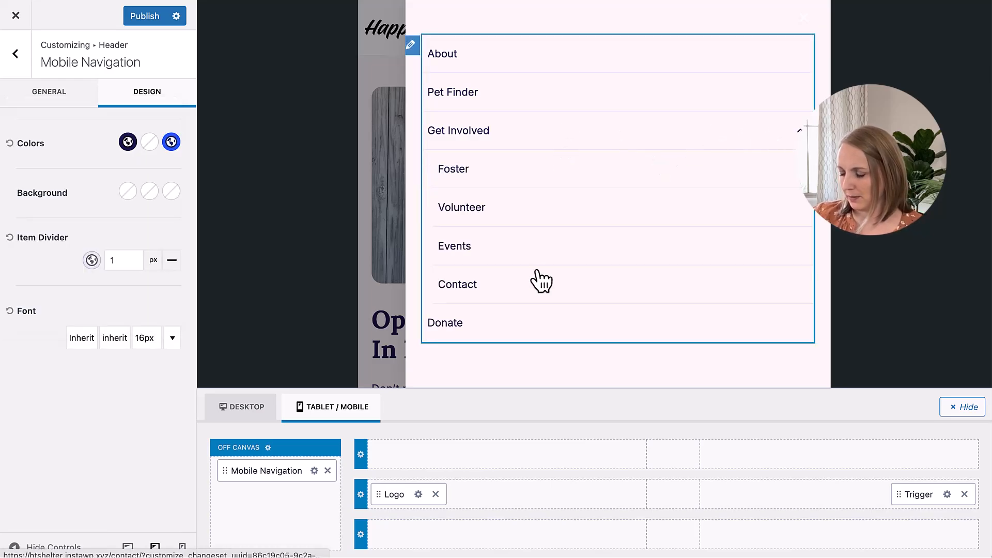
pyautogui.click(146, 14)
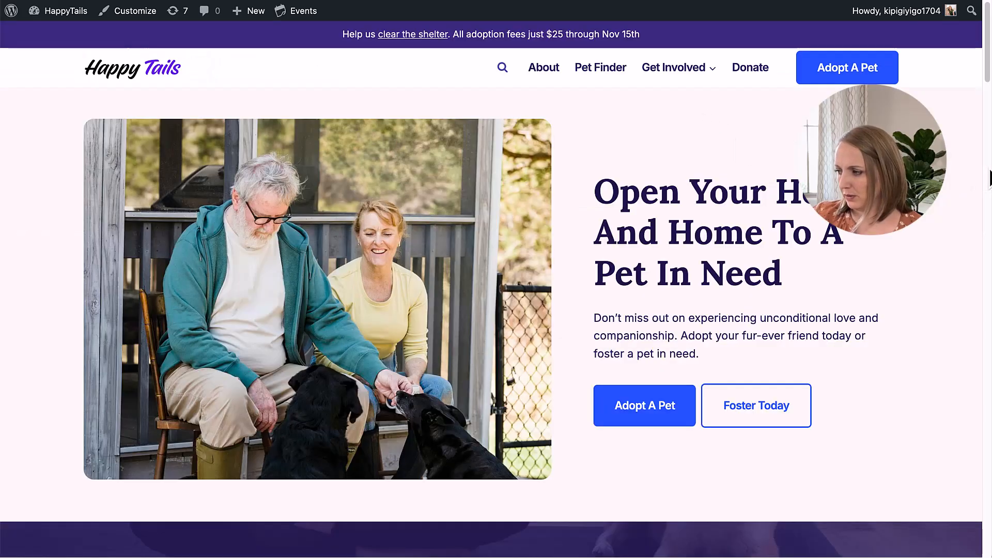
# Step: Inspect the live site in the iPhone 12 Pro device emulation and check how the off-canvas menu opens and closes
pyautogui.rightClick(989, 171)
pyautogui.click(839, 388)
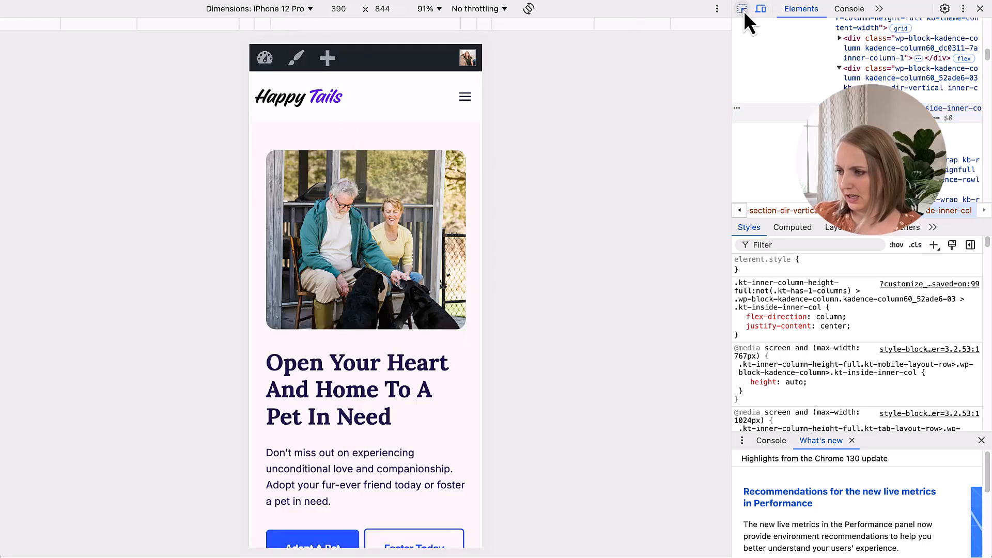
pyautogui.click(743, 11)
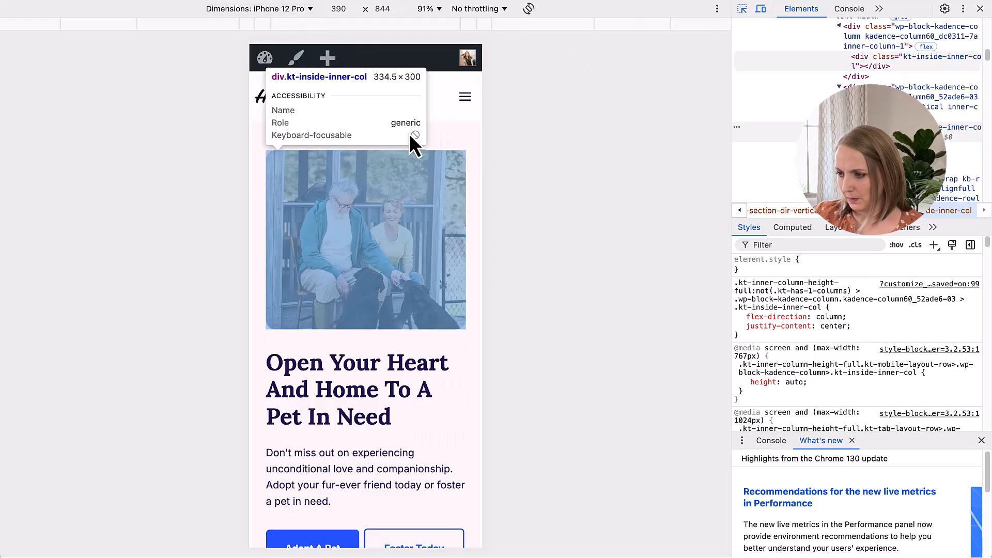
pyautogui.click(465, 97)
pyautogui.click(465, 98)
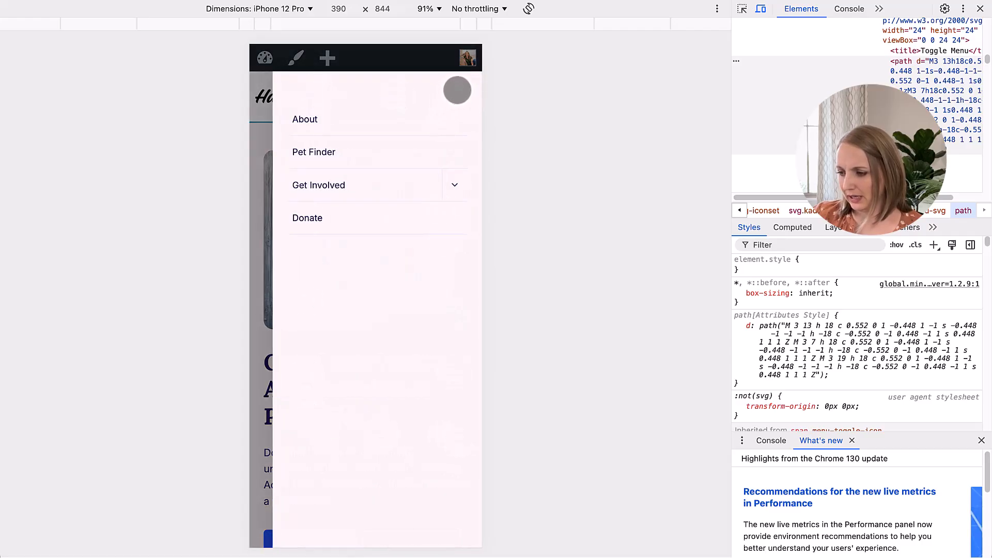
pyautogui.click(457, 90)
pyautogui.click(468, 98)
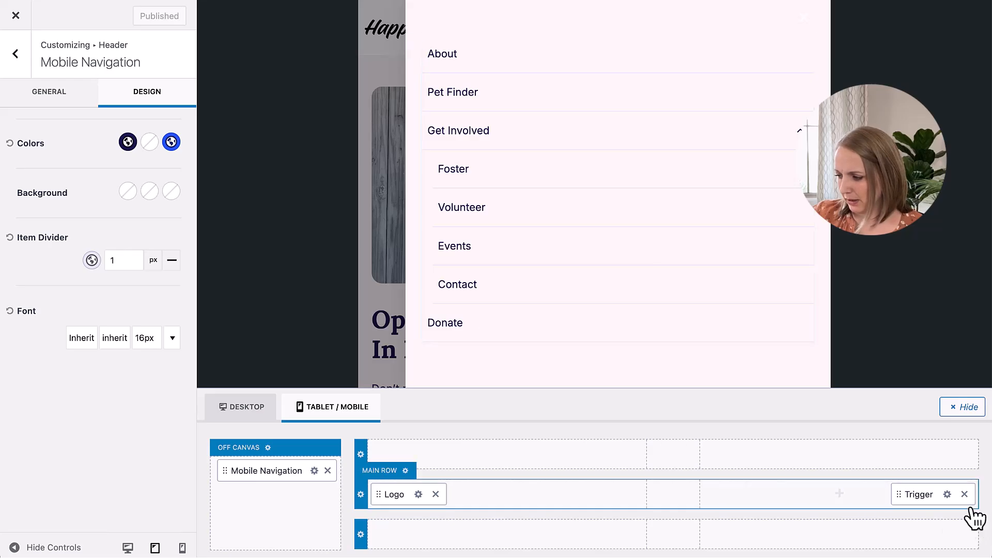
# Step: Set the off-canvas close toggle's initial colour to the purple palette colour 4C40A8 and publish the change
pyautogui.click(267, 447)
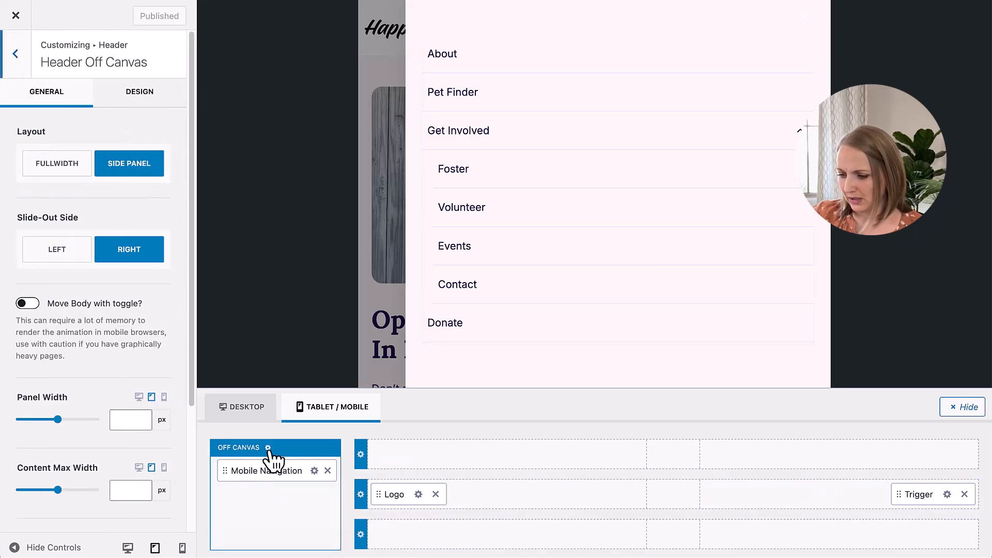
pyautogui.click(136, 102)
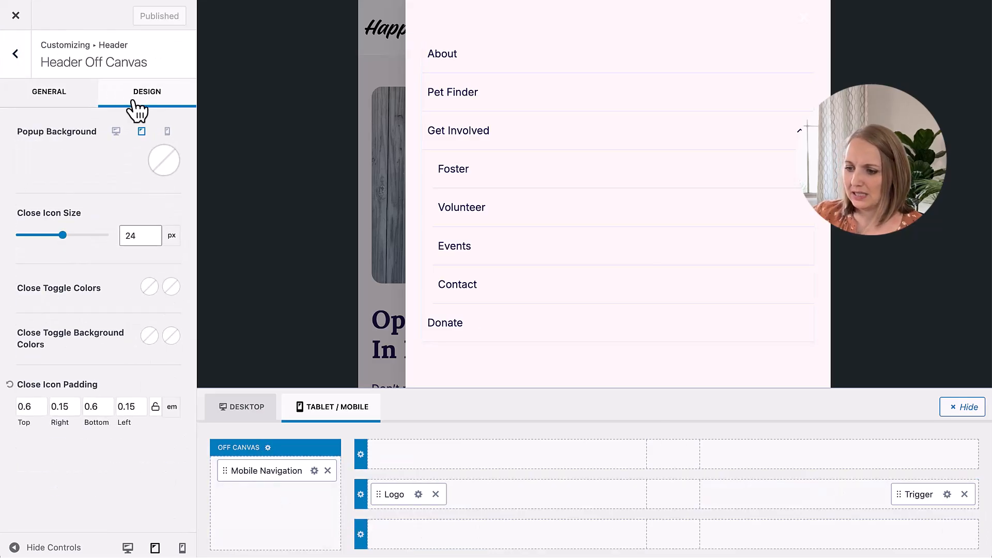
pyautogui.click(150, 287)
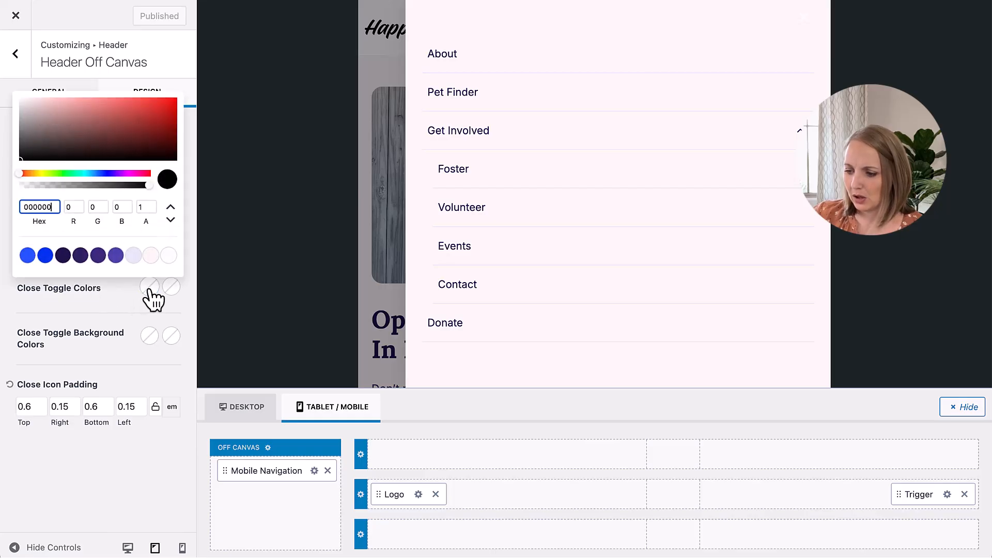
pyautogui.click(117, 256)
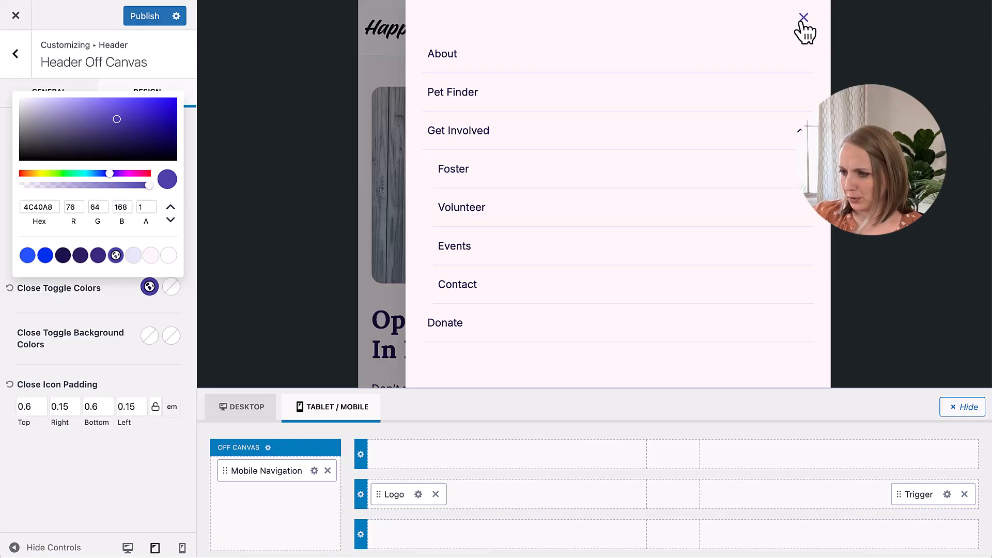
pyautogui.click(148, 16)
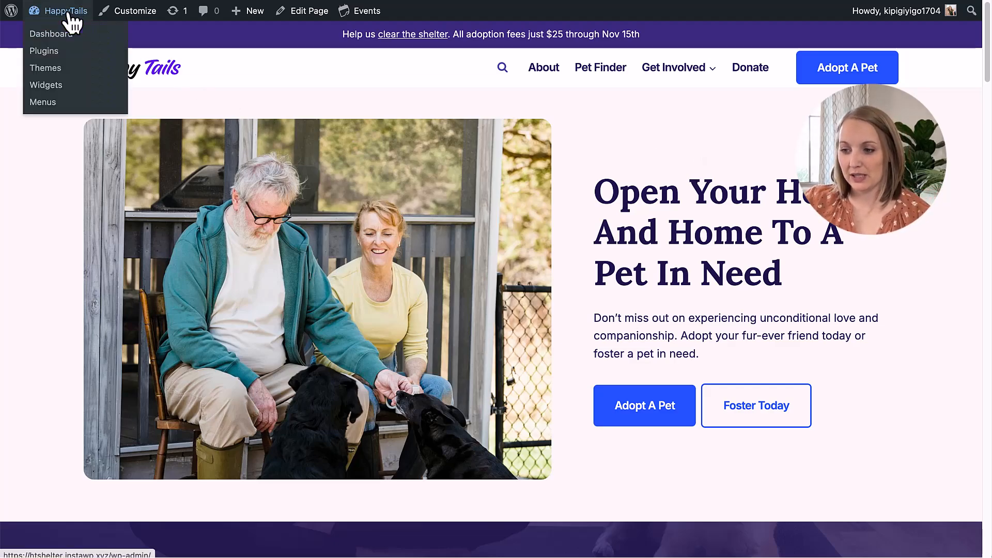
# Step: Go from the live site to the WordPress dashboard and open the Kadence Elements list
pyautogui.click(57, 34)
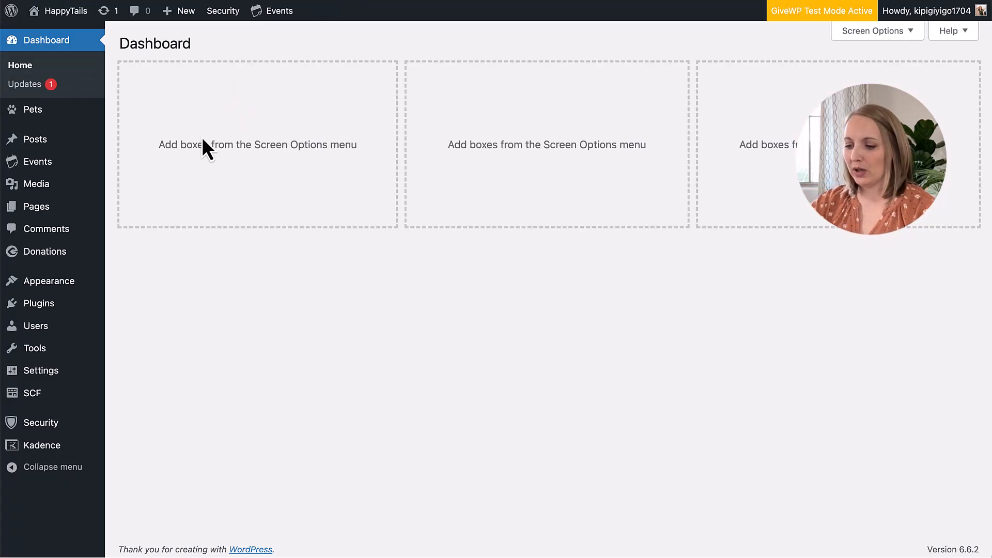
pyautogui.moveTo(61, 289)
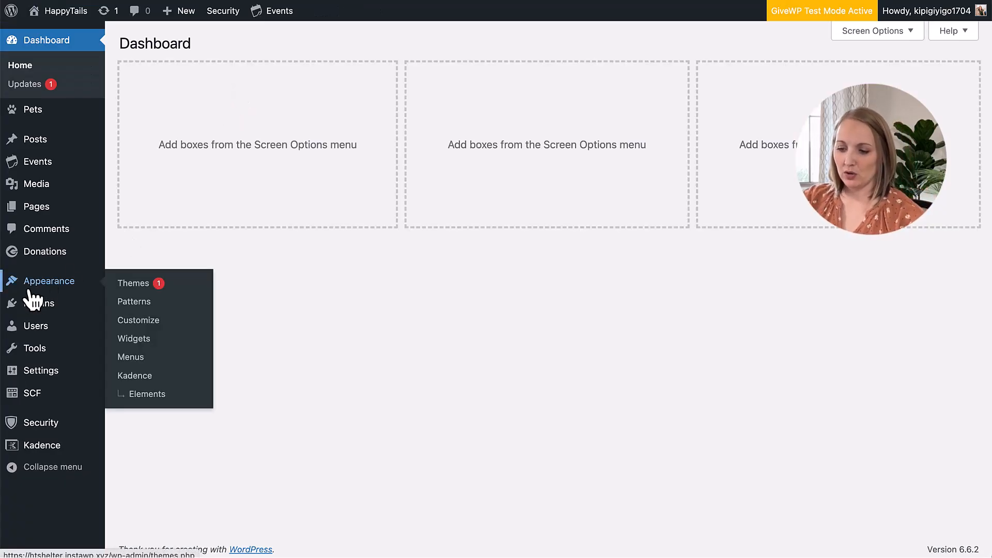
pyautogui.click(156, 395)
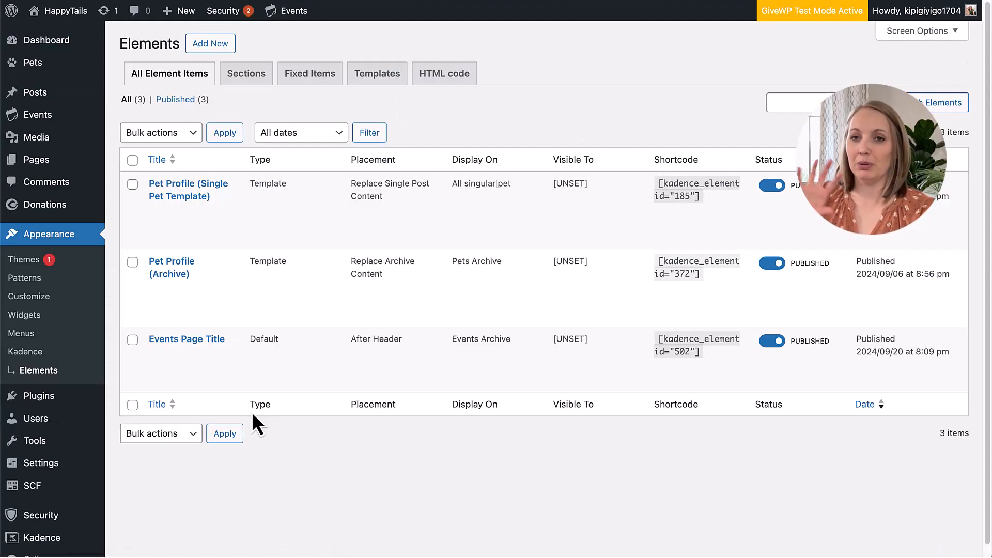
# Step: Create a new element of the Template type and title it "Header Blocks"
pyautogui.click(214, 45)
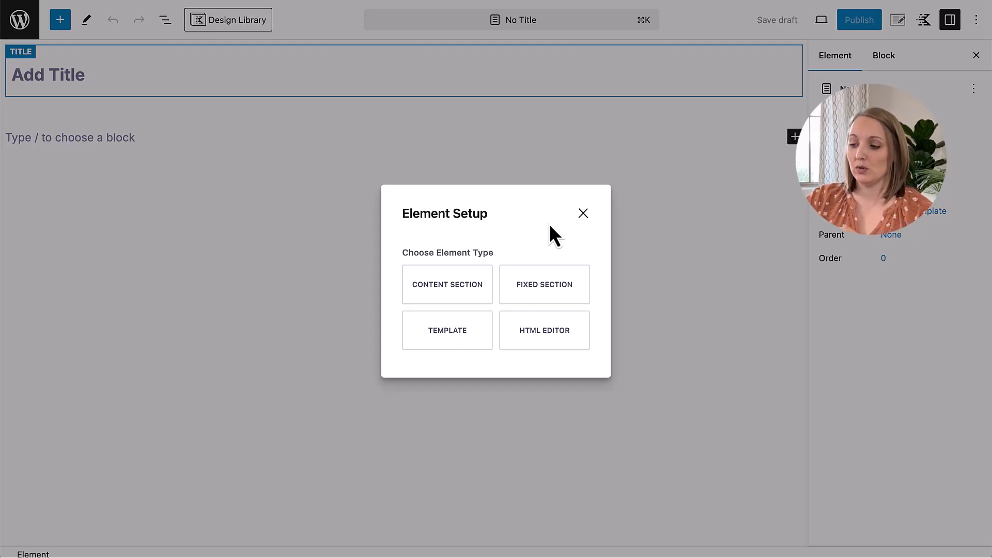
pyautogui.click(466, 333)
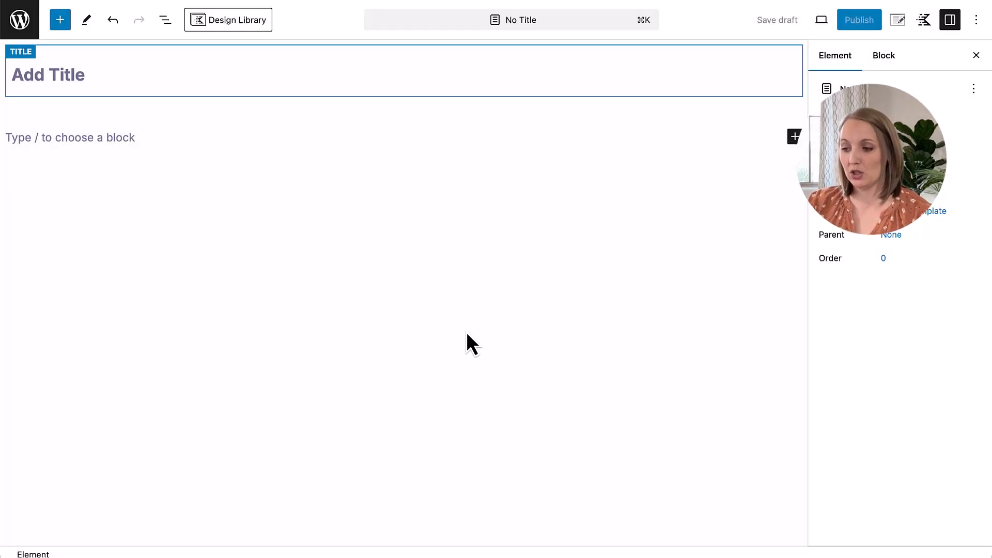
pyautogui.click(55, 75)
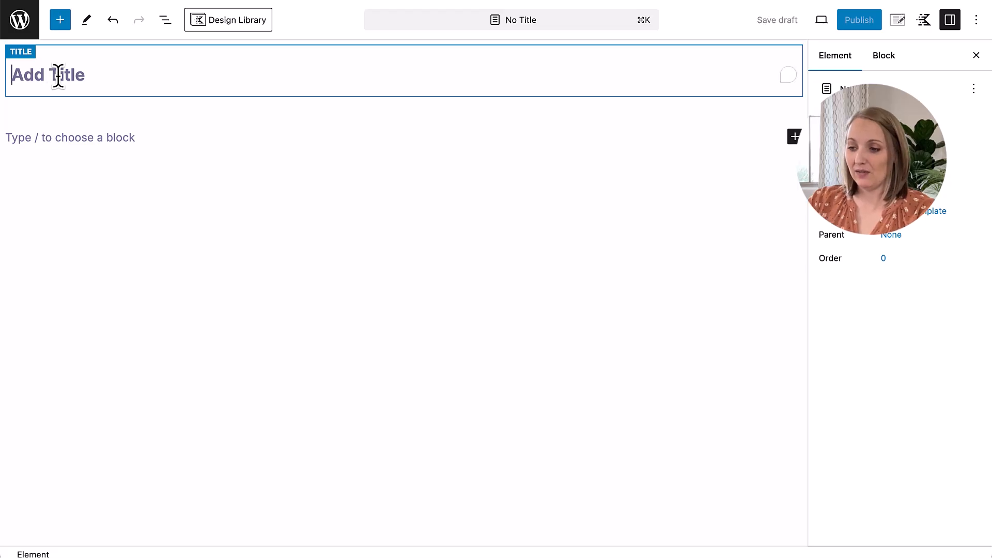
pyautogui.write('Head')
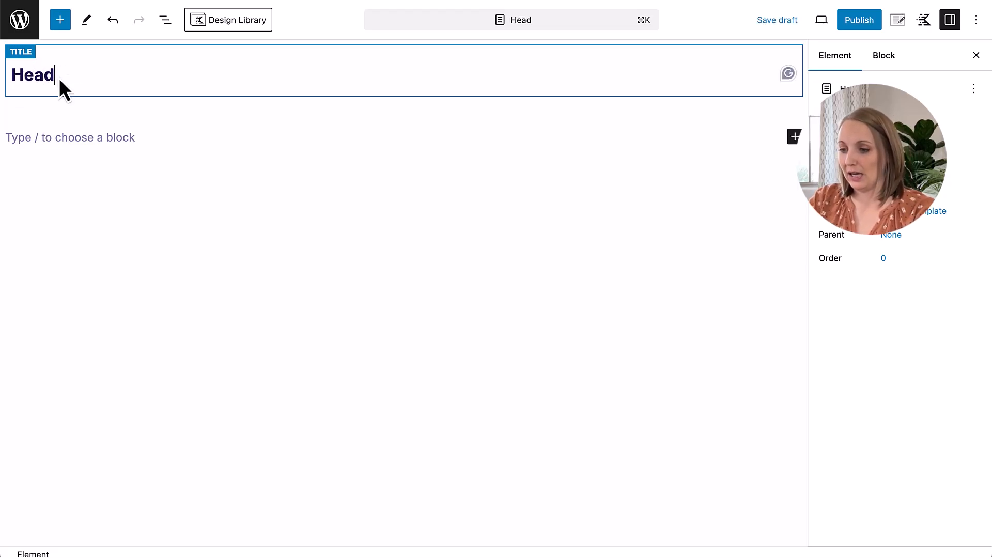
pyautogui.write('er Blocks')
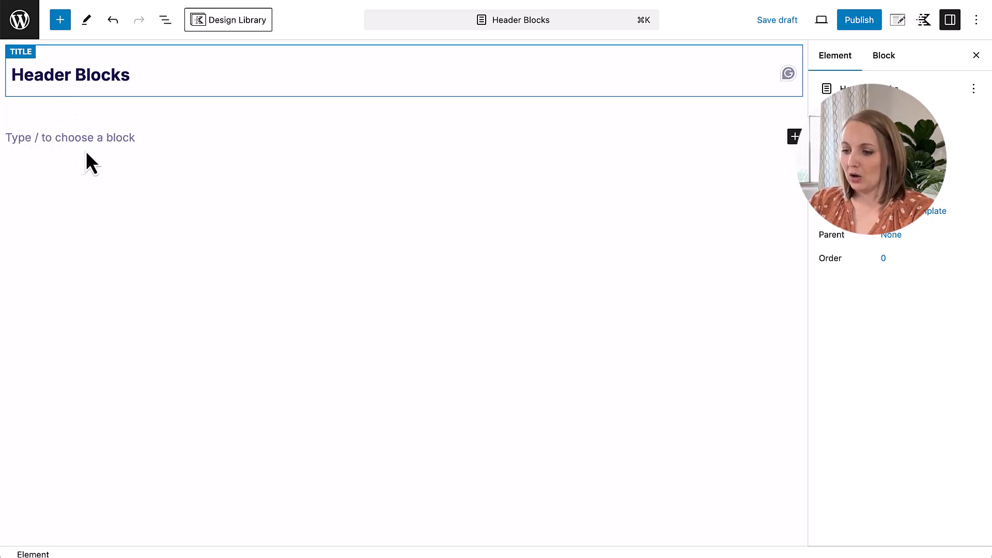
# Step: Insert a Header (Adv) block into the element's empty content area
pyautogui.click(100, 144)
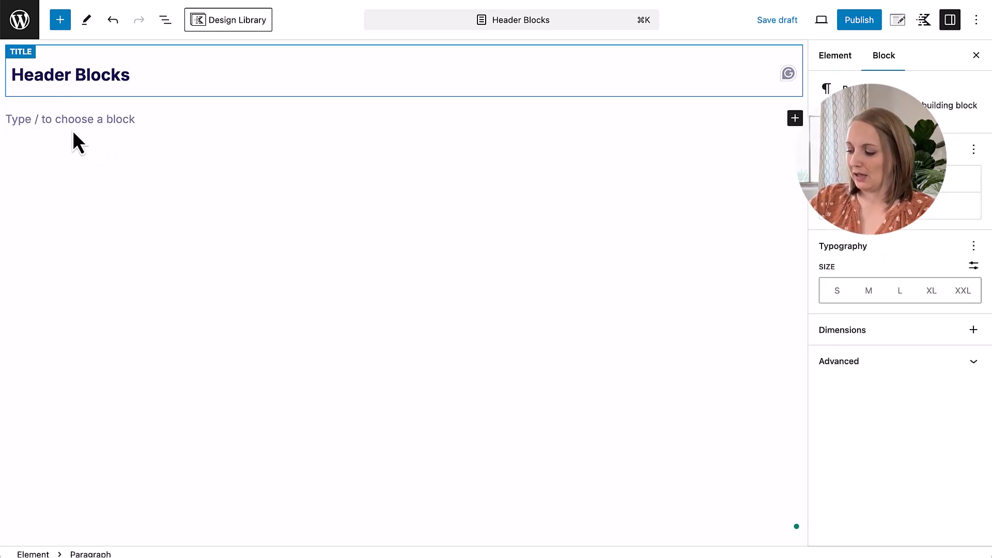
pyautogui.write('/')
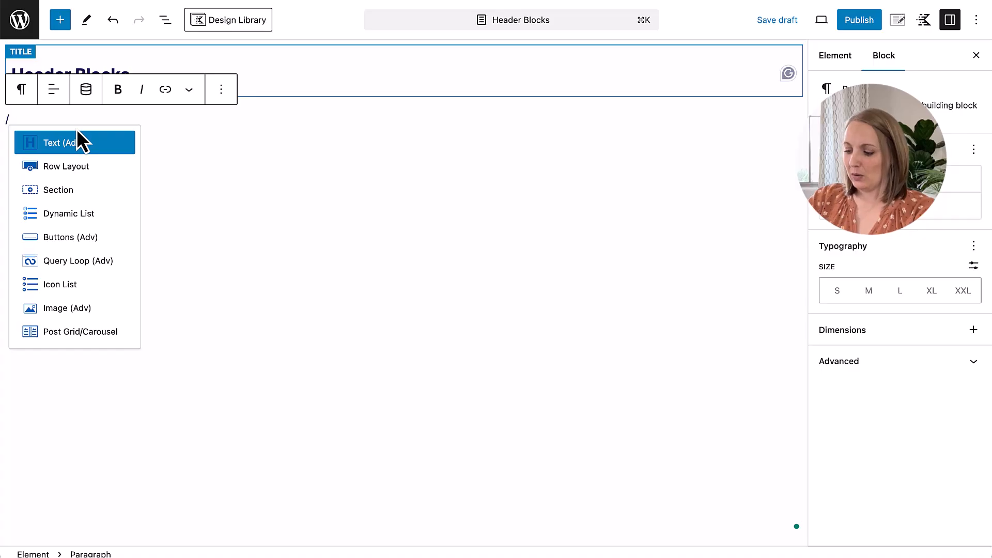
pyautogui.write('head')
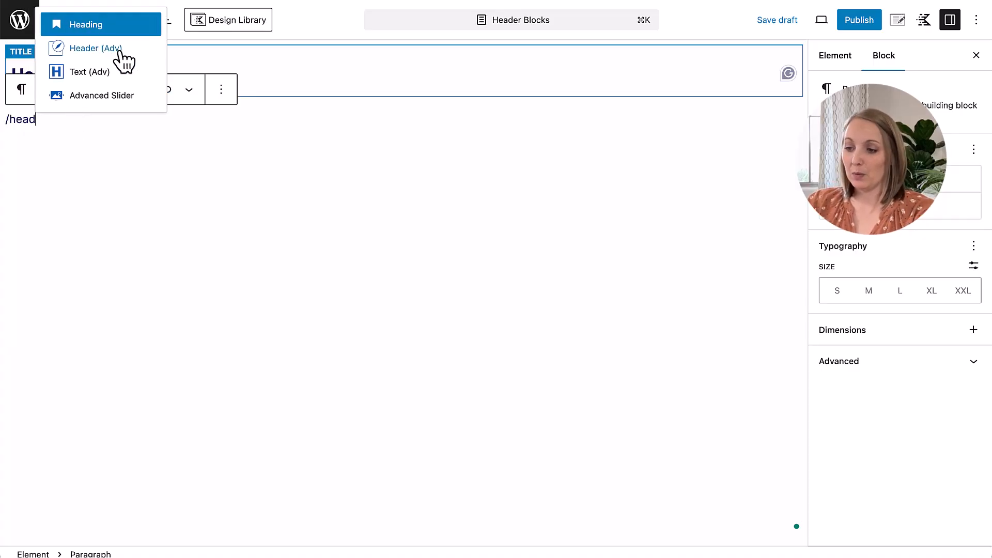
pyautogui.click(116, 49)
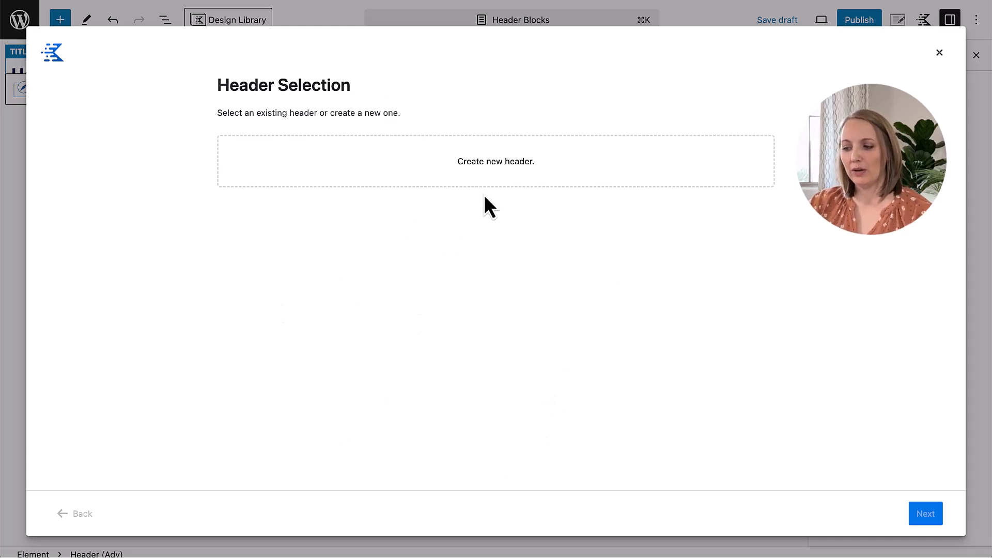
# Step: Start a new header named "Header (Blocks)" with the description "Header built with blocks"
pyautogui.click(496, 162)
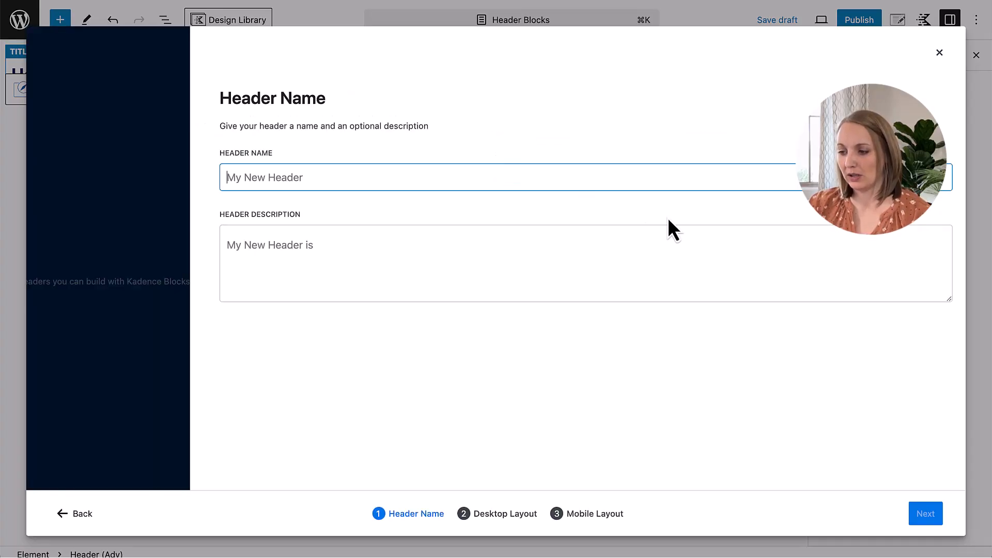
pyautogui.press('capslock')
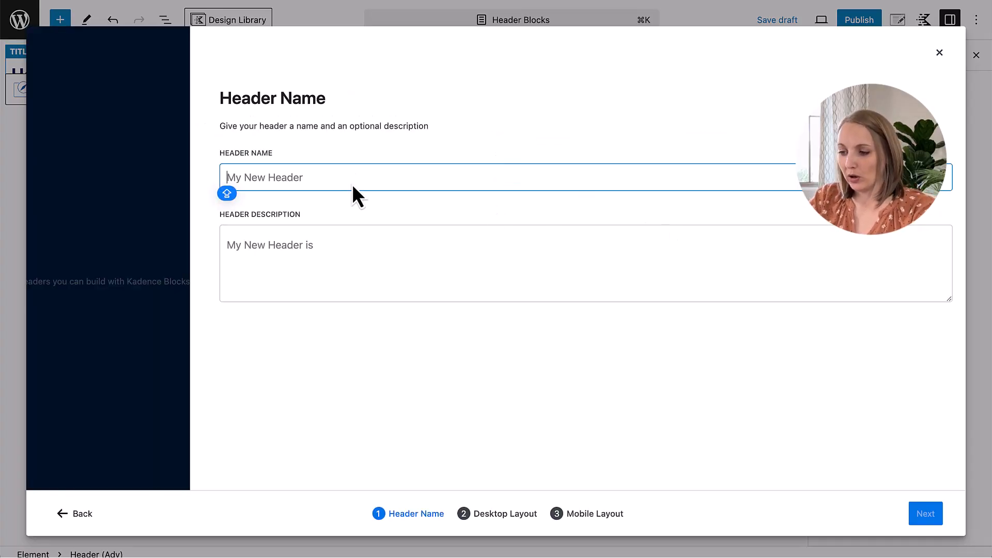
pyautogui.press('capslock')
pyautogui.write('Header (Blocks)')
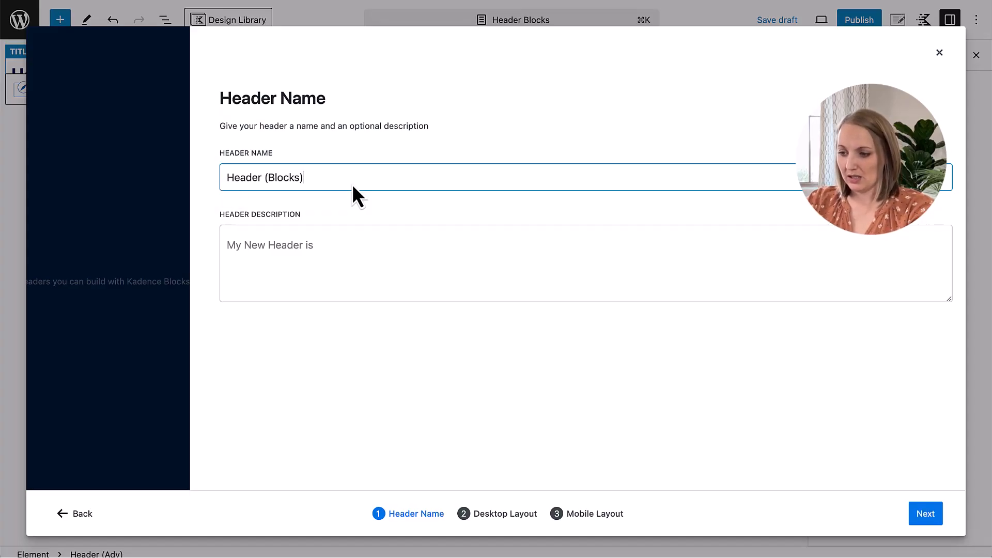
pyautogui.click(412, 237)
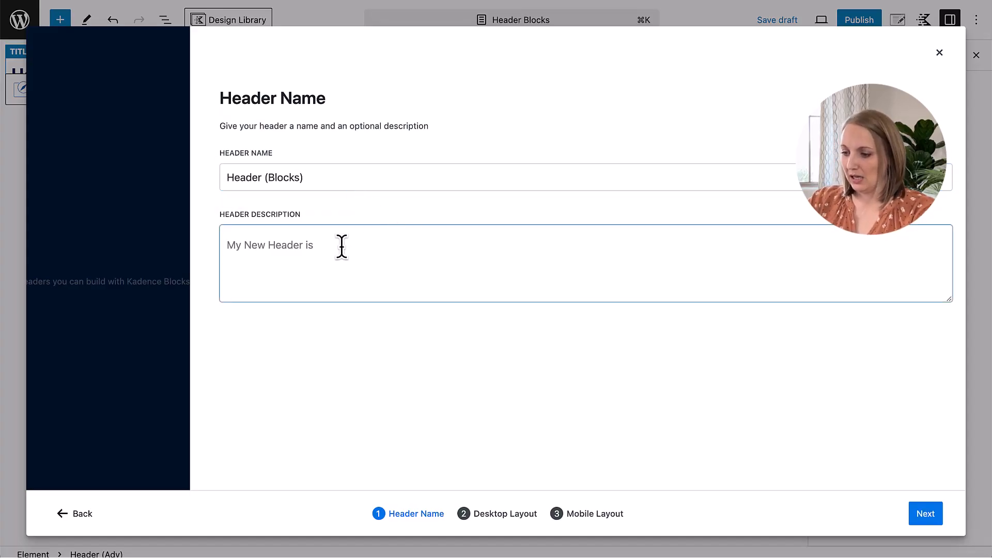
pyautogui.write('Header built')
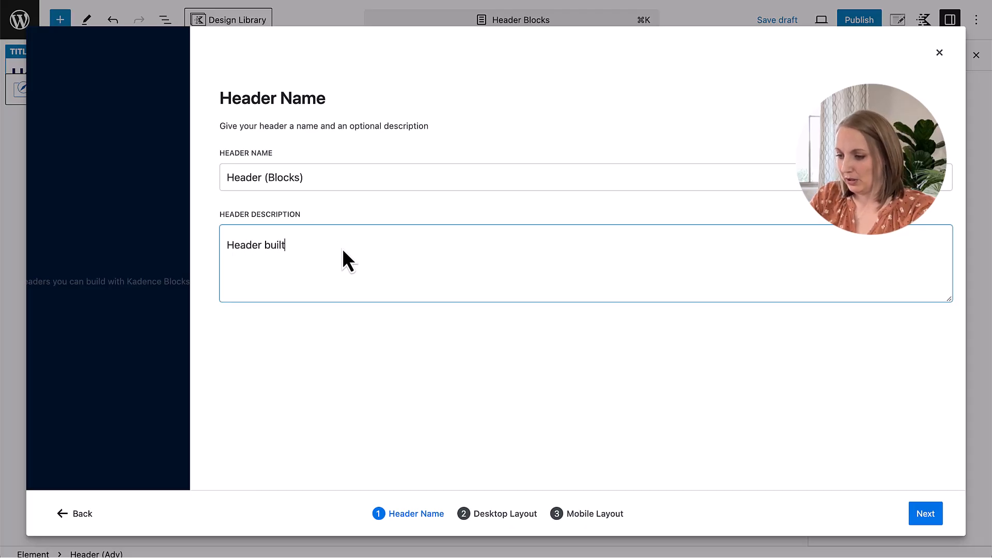
pyautogui.write(' with b')
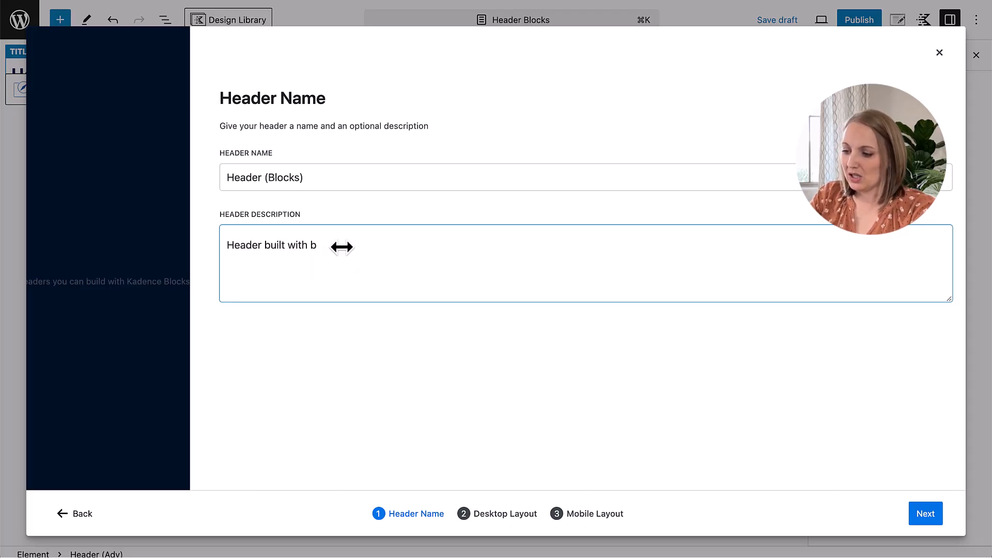
pyautogui.write('locks')
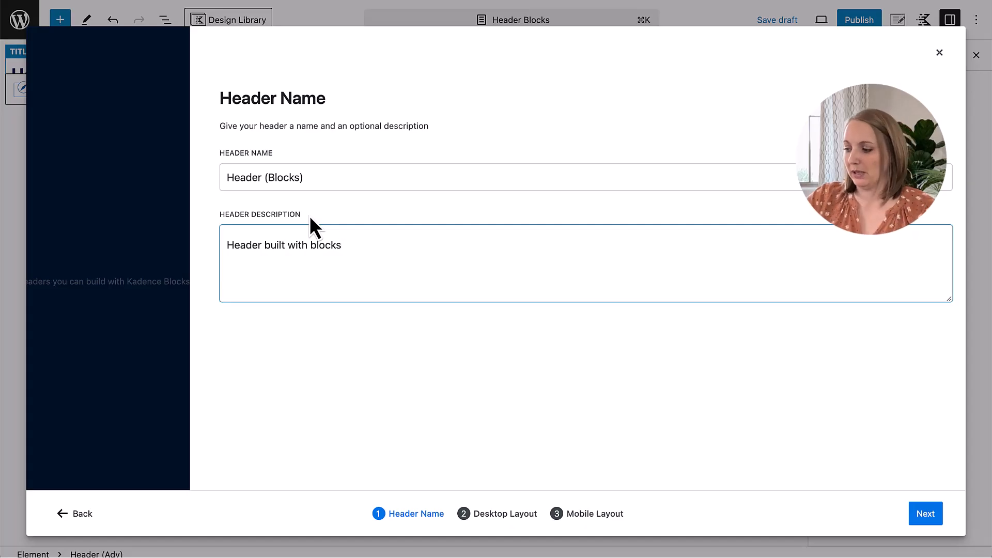
# Step: Continue to the desktop layout stage and compare the available Basic header layouts, from Basic 1 to Basic 7
pyautogui.click(922, 517)
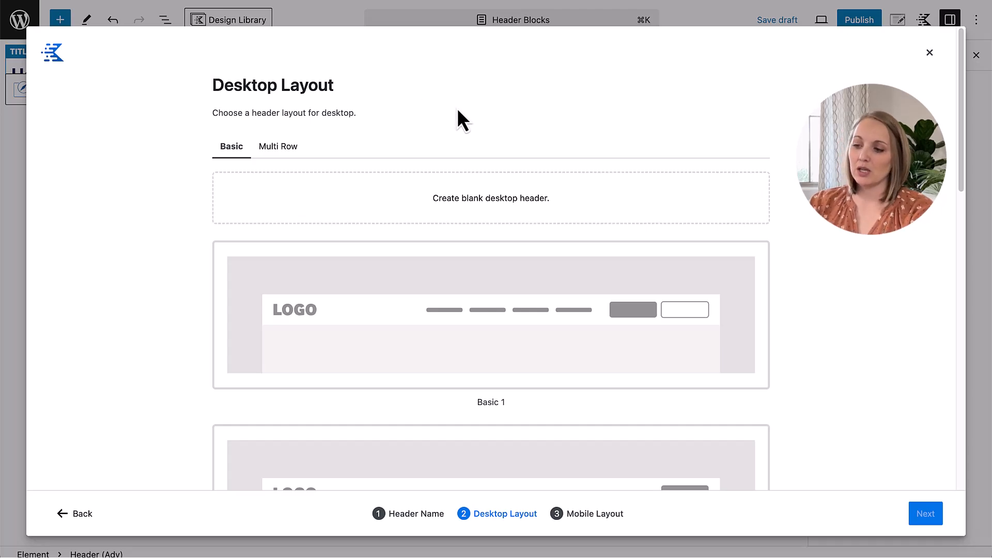
pyautogui.scroll(-5, 459, 113)
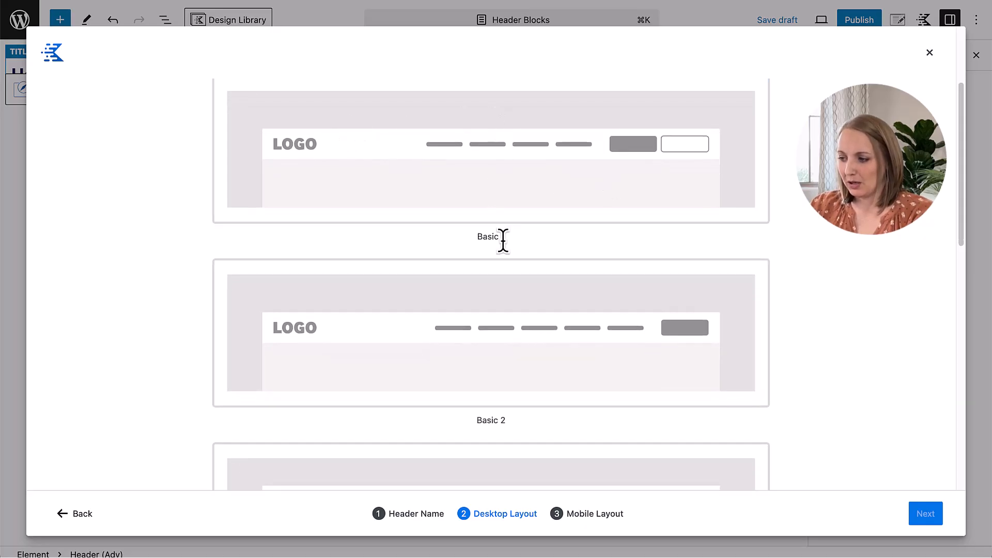
pyautogui.scroll(-2, 504, 243)
pyautogui.scroll(-1, 504, 243)
pyautogui.scroll(4, 504, 242)
pyautogui.scroll(-3, 504, 253)
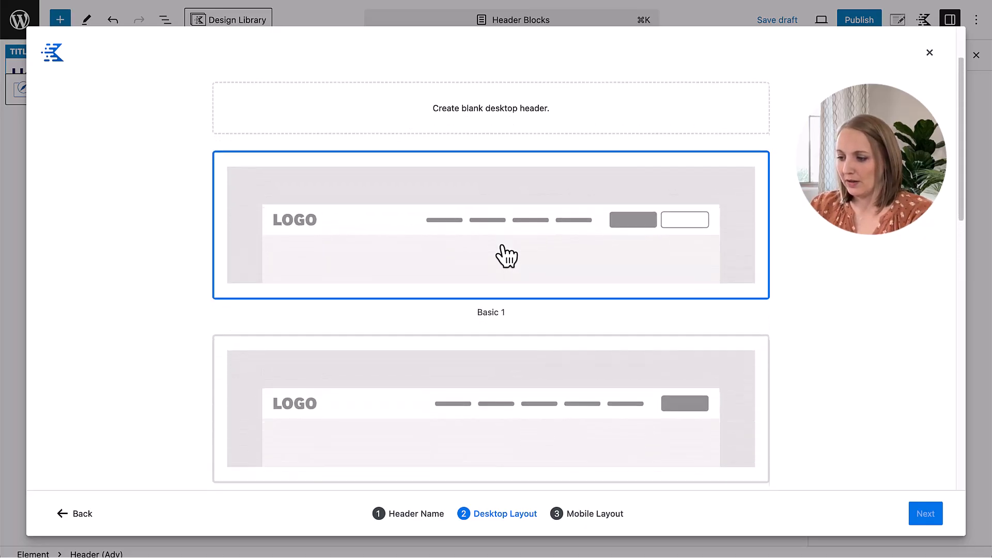
pyautogui.scroll(1, 503, 253)
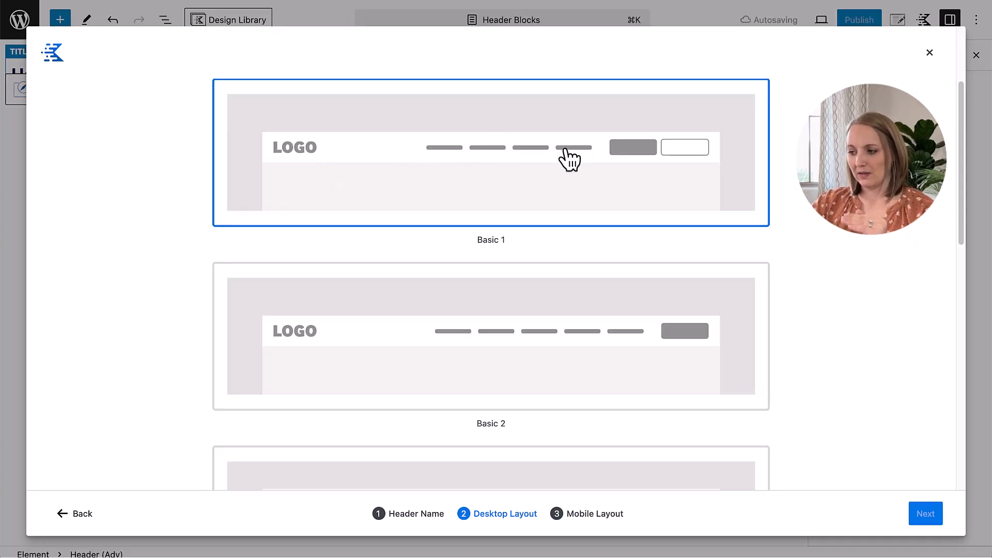
pyautogui.scroll(-5, 676, 215)
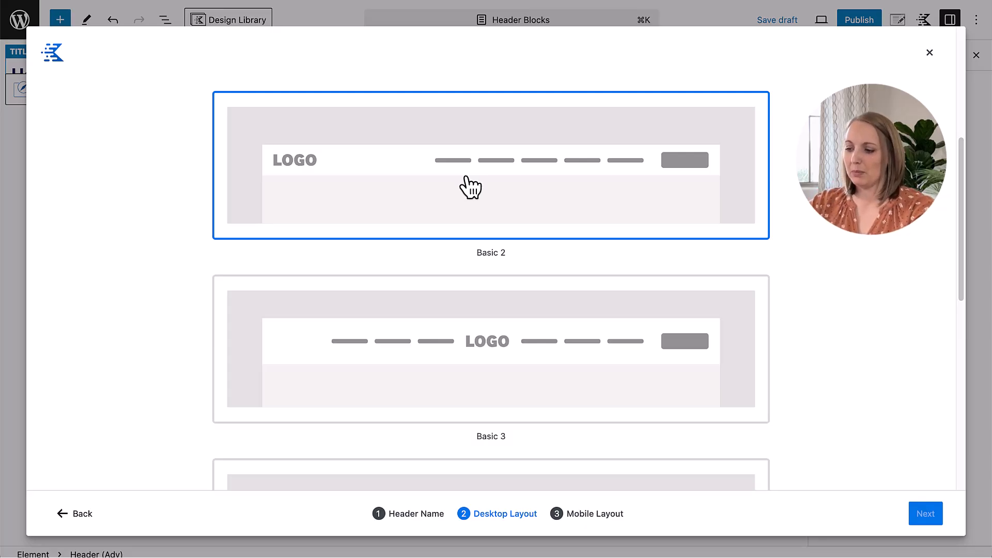
pyautogui.scroll(-2, 571, 318)
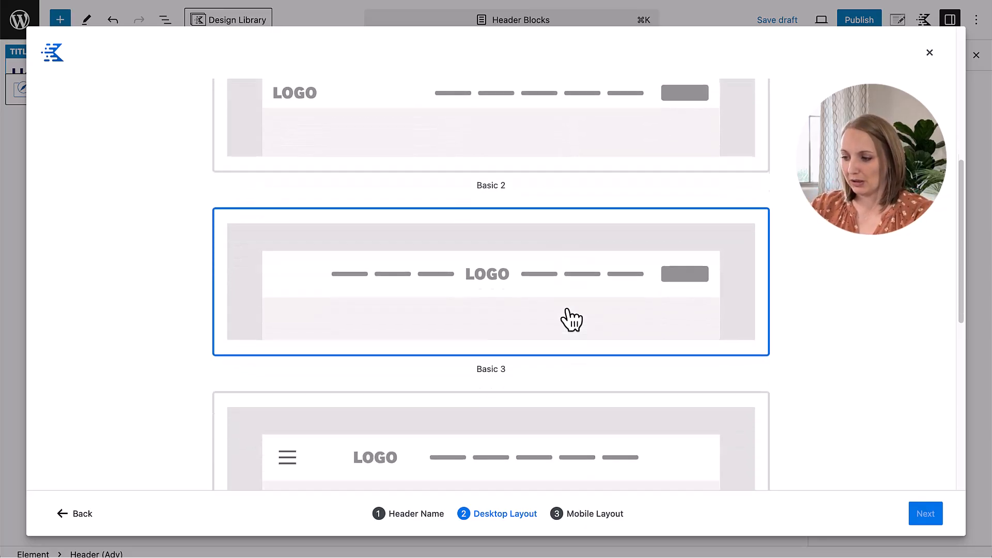
pyautogui.scroll(-5, 566, 315)
pyautogui.scroll(2, 567, 315)
pyautogui.scroll(1, 566, 316)
pyautogui.scroll(-1, 565, 316)
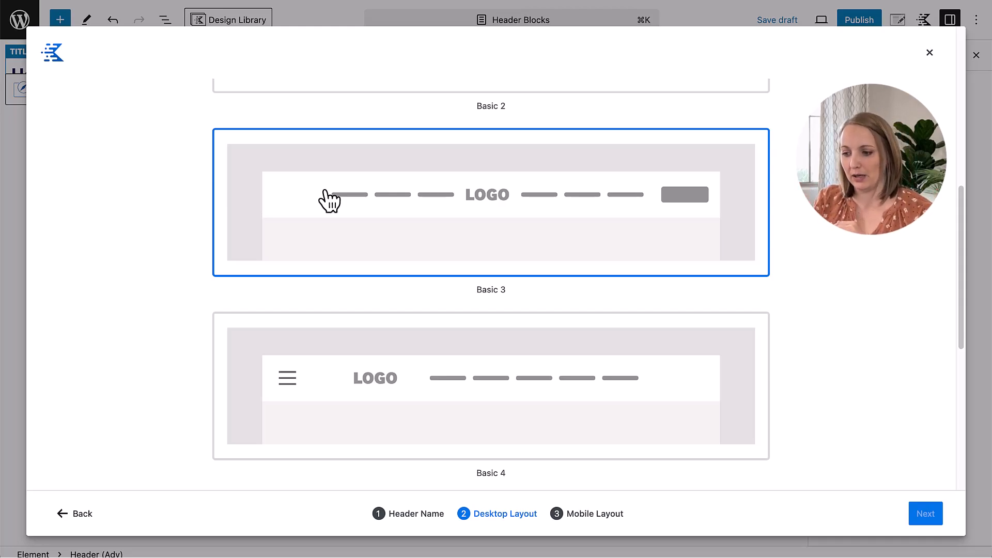
pyautogui.scroll(-5, 532, 343)
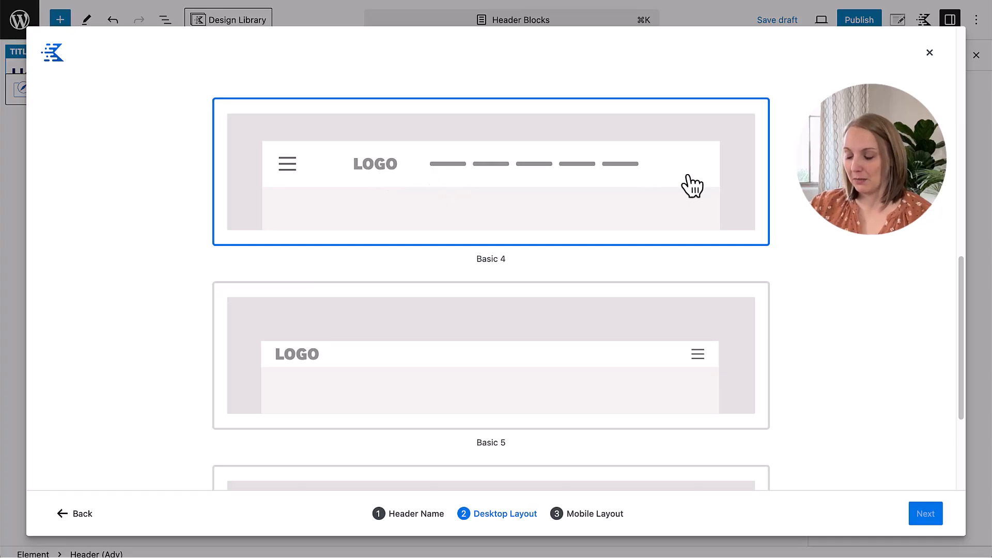
pyautogui.scroll(-8, 690, 189)
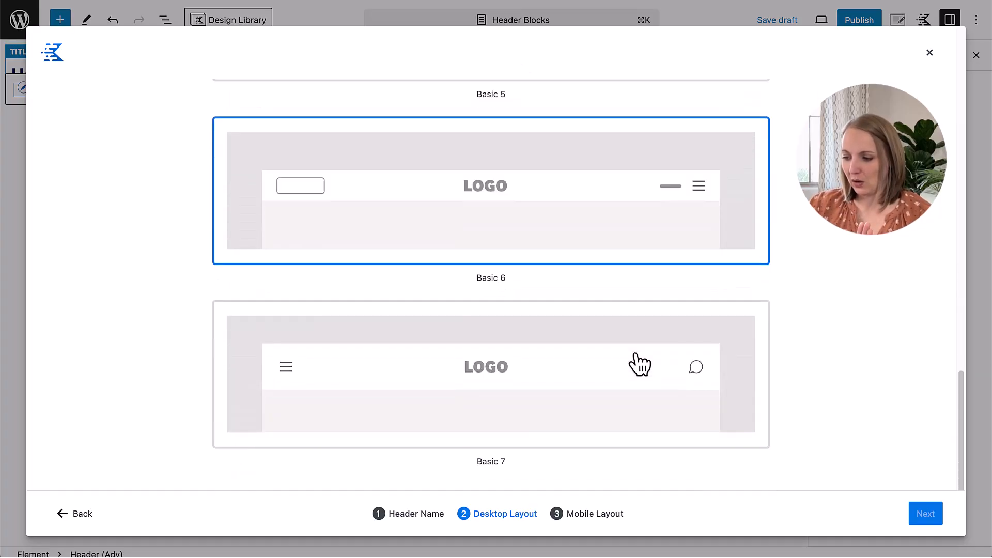
pyautogui.scroll(16, 636, 356)
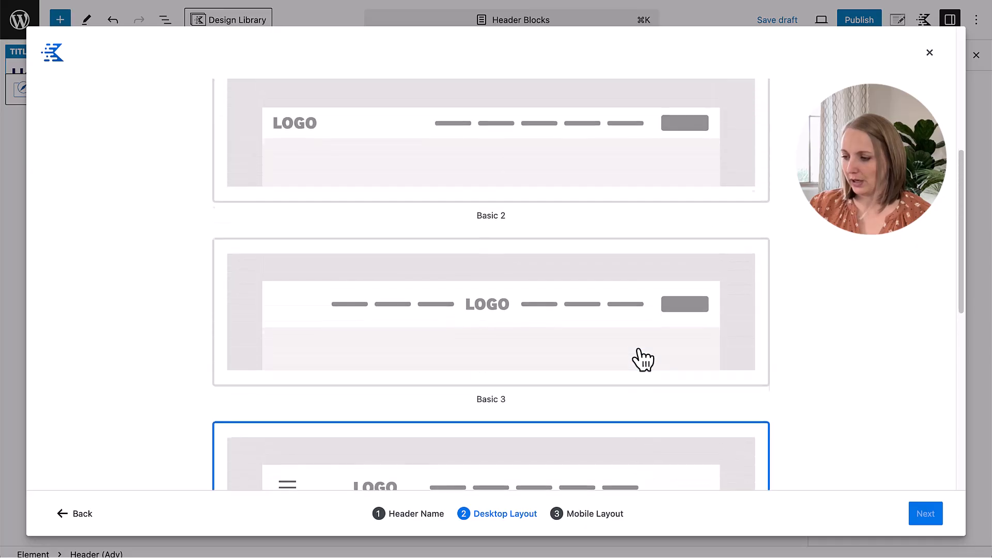
pyautogui.scroll(4, 636, 343)
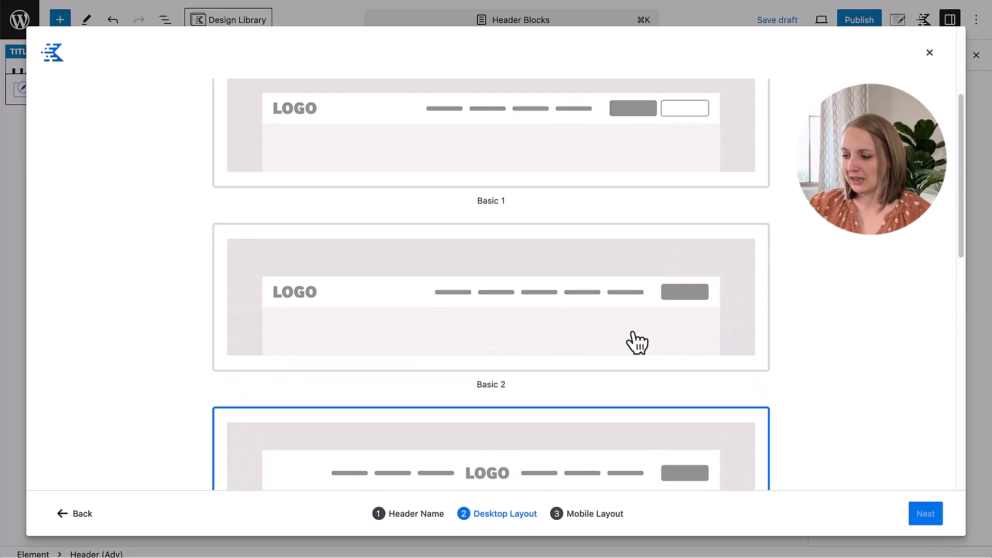
# Step: Choose the Basic 2 desktop layout and the Mobile 2 tablet/mobile layout to generate the header
pyautogui.click(499, 269)
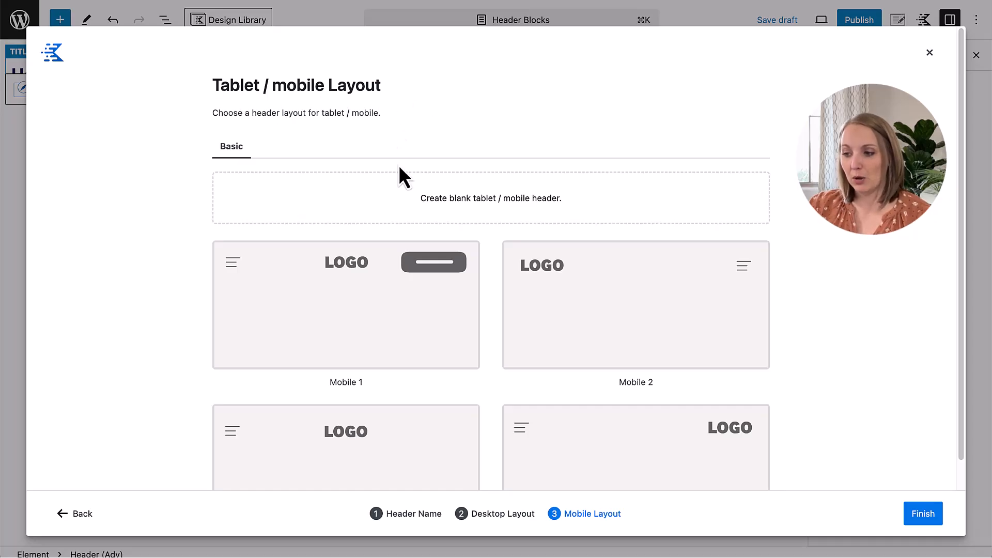
pyautogui.scroll(-3, 417, 215)
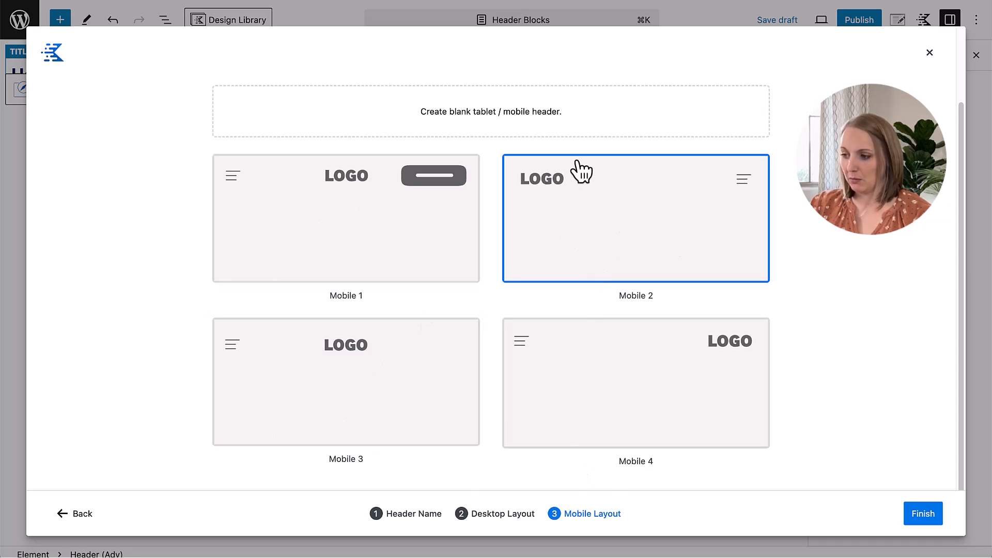
pyautogui.click(617, 211)
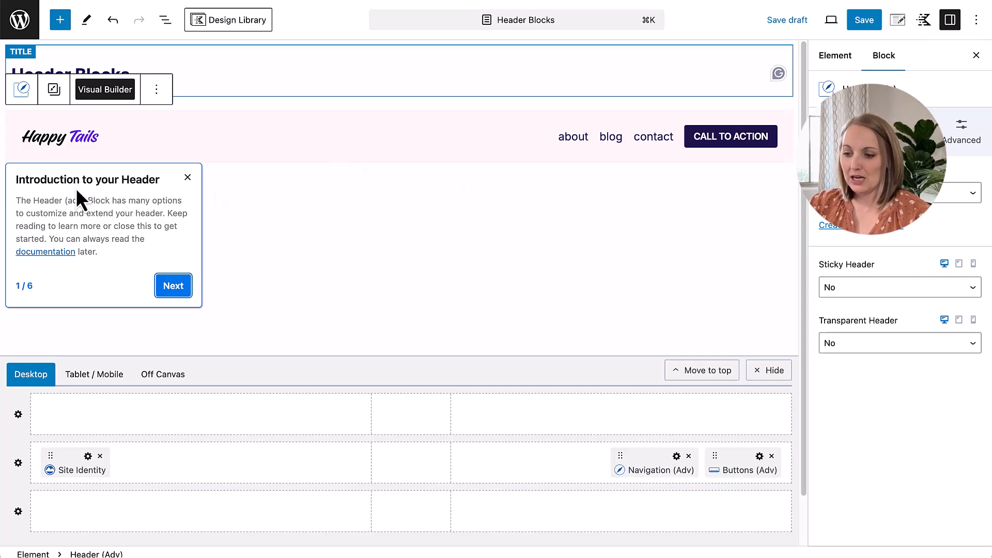
# Step: Go through the six-part header introduction tour to its end and dismiss it
pyautogui.click(170, 287)
pyautogui.click(763, 263)
pyautogui.click(765, 262)
pyautogui.click(769, 261)
pyautogui.click(769, 262)
pyautogui.click(179, 262)
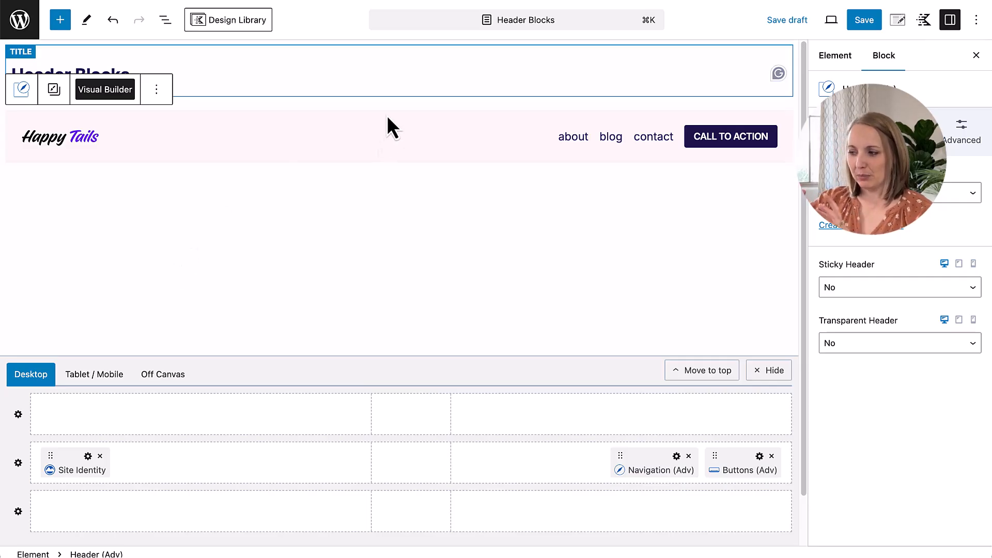
# Step: Show the block structure and expand the header's Desktop, Tablet/Mobile and Off Canvas groups to examine their contents
pyautogui.click(165, 20)
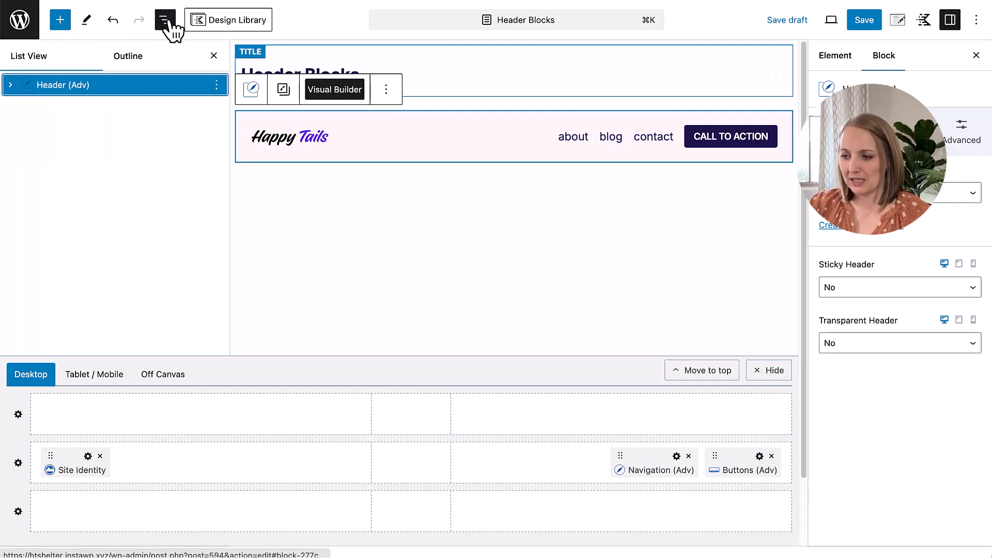
pyautogui.click(10, 85)
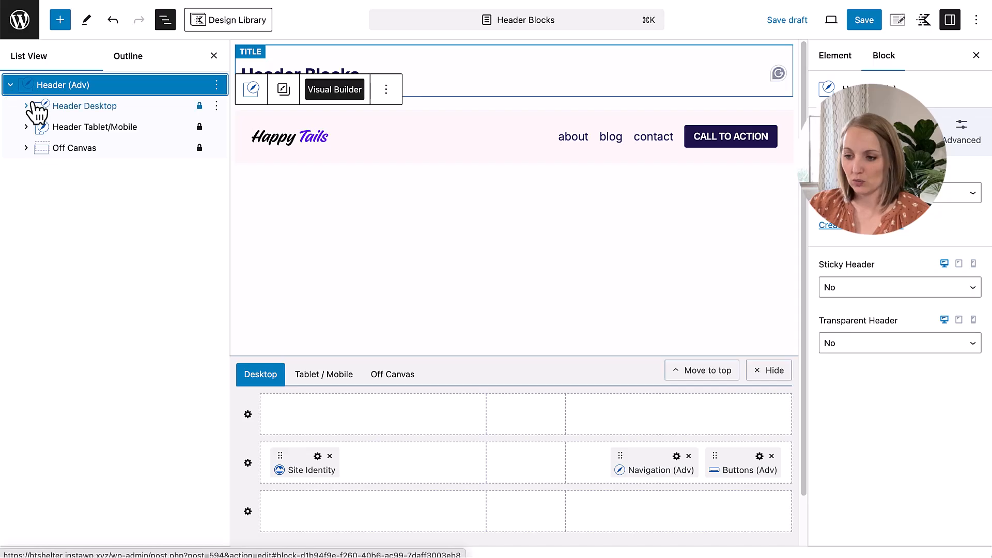
pyautogui.click(26, 105)
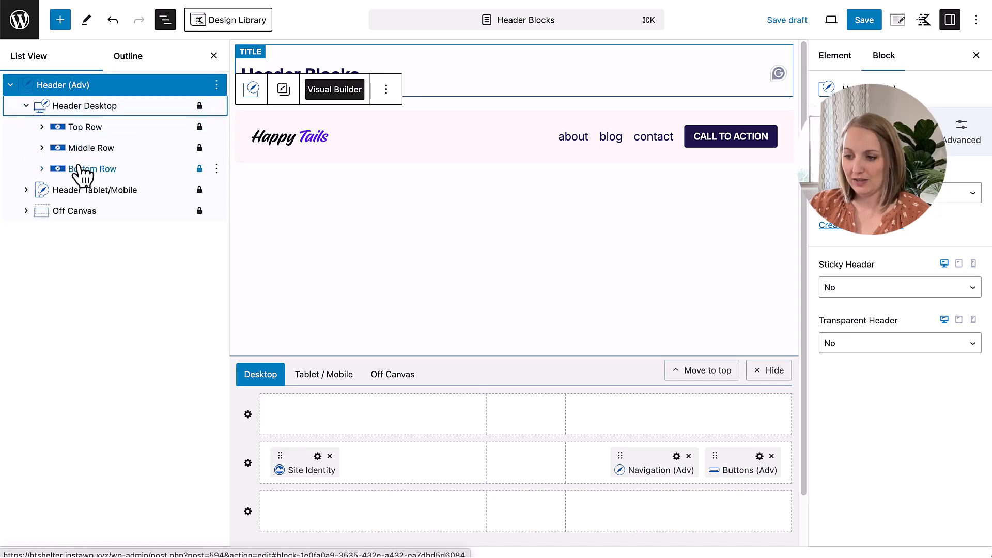
pyautogui.click(26, 189)
pyautogui.click(25, 274)
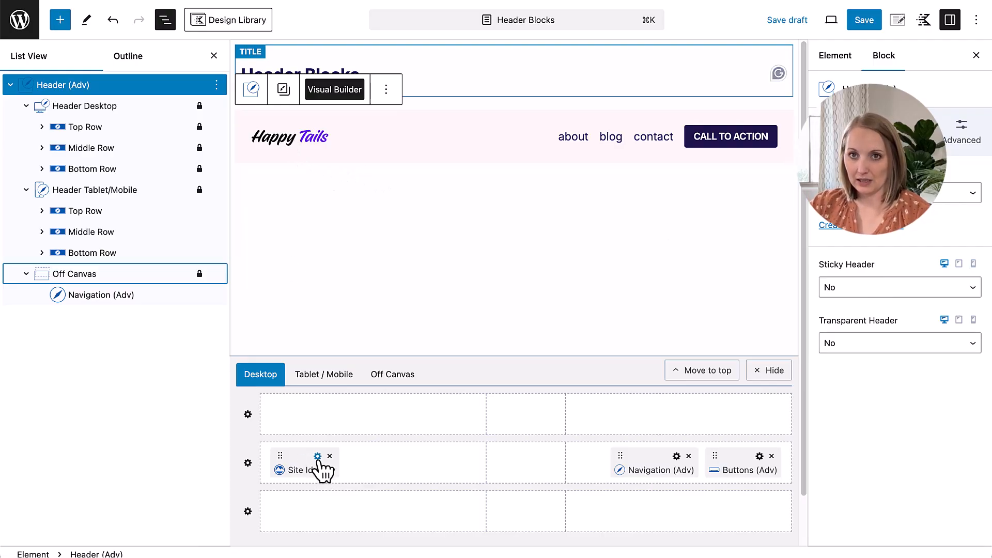
# Step: Select the Site Logo inside the desktop header's Site Identity block and set its image width to 164
pyautogui.click(318, 457)
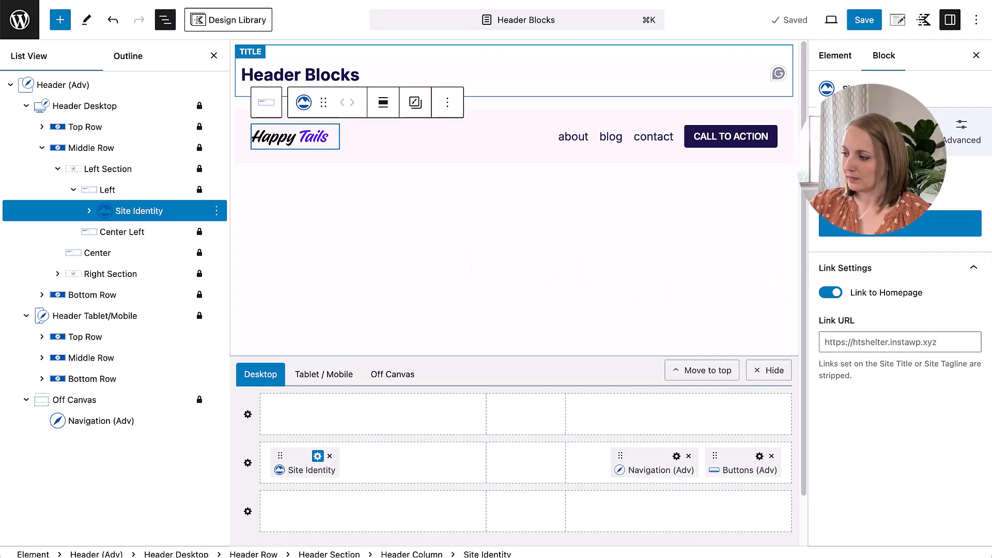
pyautogui.click(297, 153)
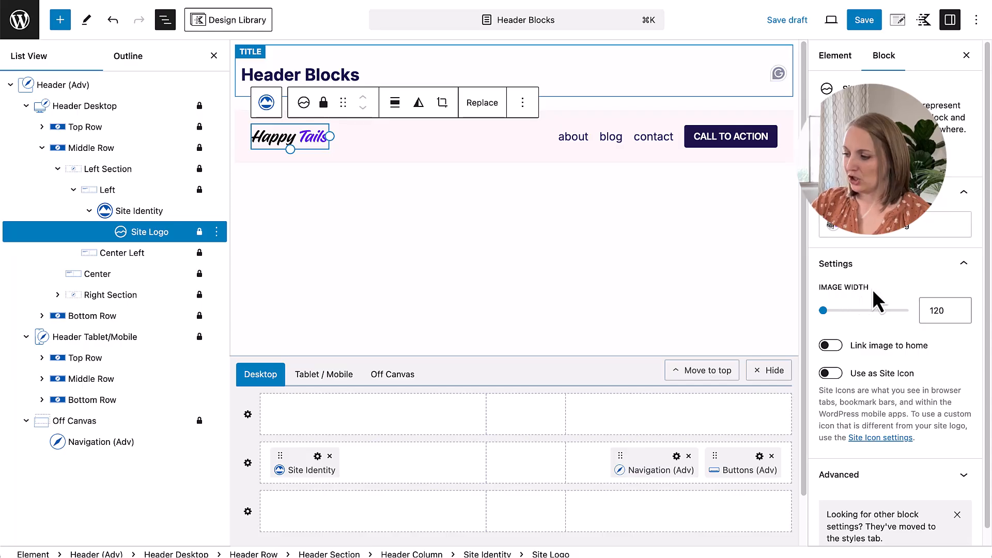
pyautogui.click(214, 56)
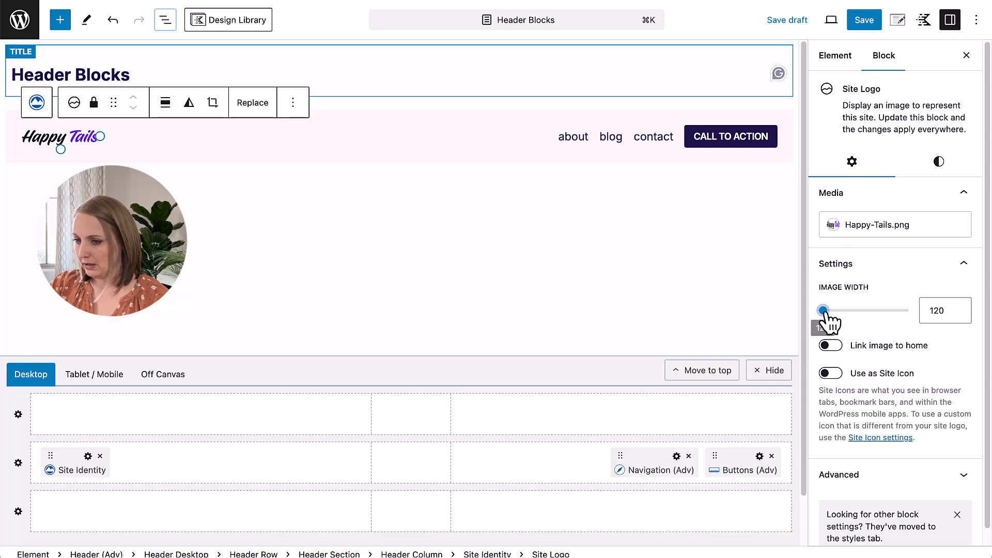
pyautogui.moveTo(824, 311); pyautogui.dragTo(827, 311)
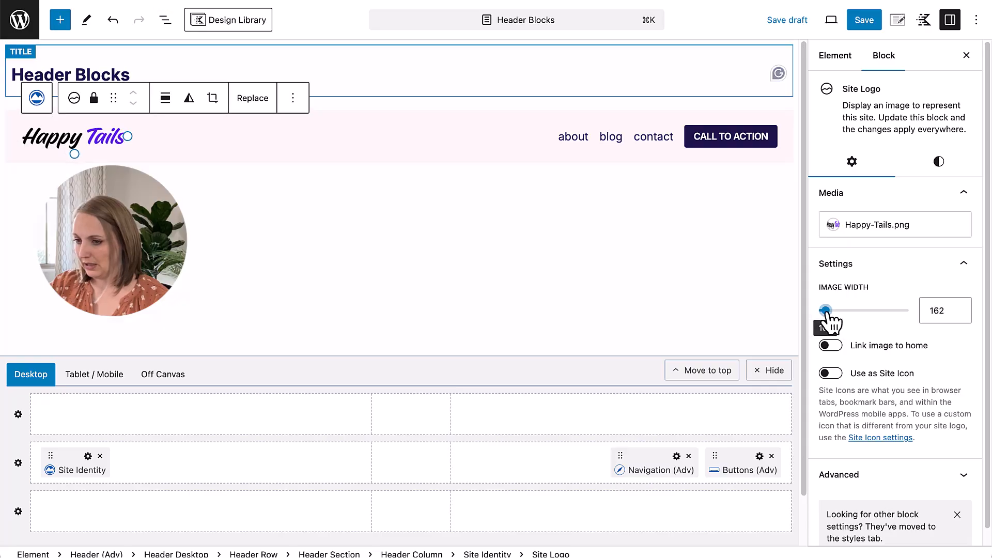
pyautogui.click(956, 309)
pyautogui.click(956, 309)
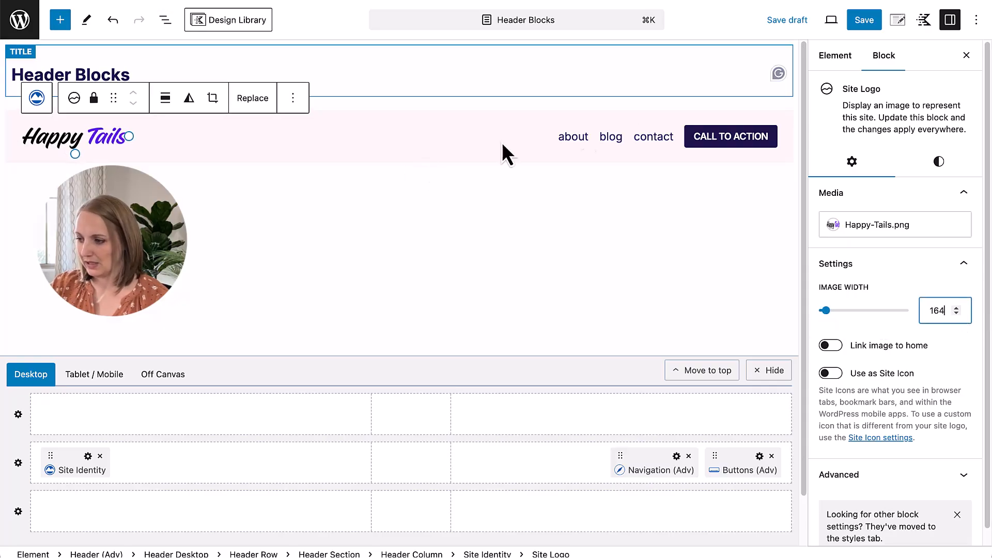
# Step: Import the existing WordPress menu "Main" into the desktop header's Navigation (Adv) block
pyautogui.click(575, 141)
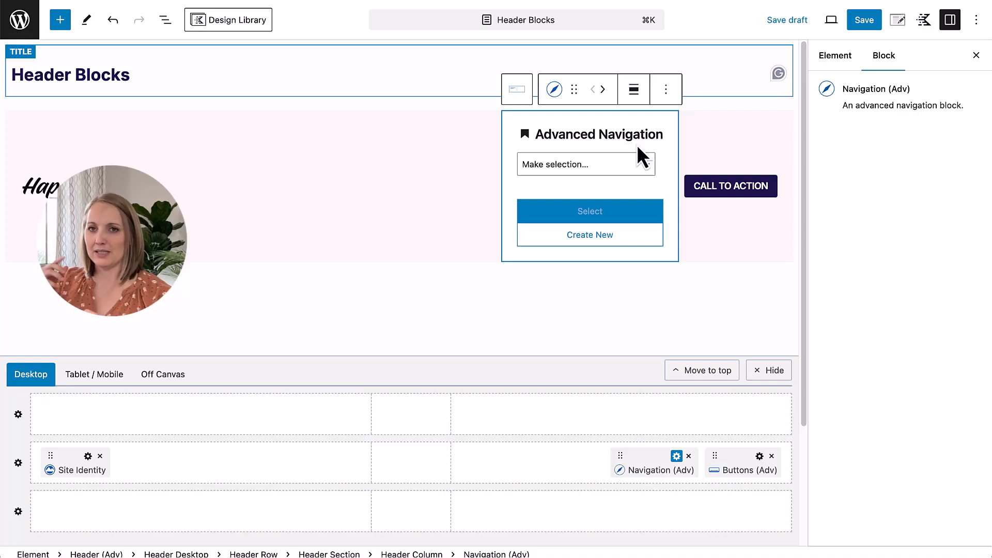
pyautogui.click(582, 170)
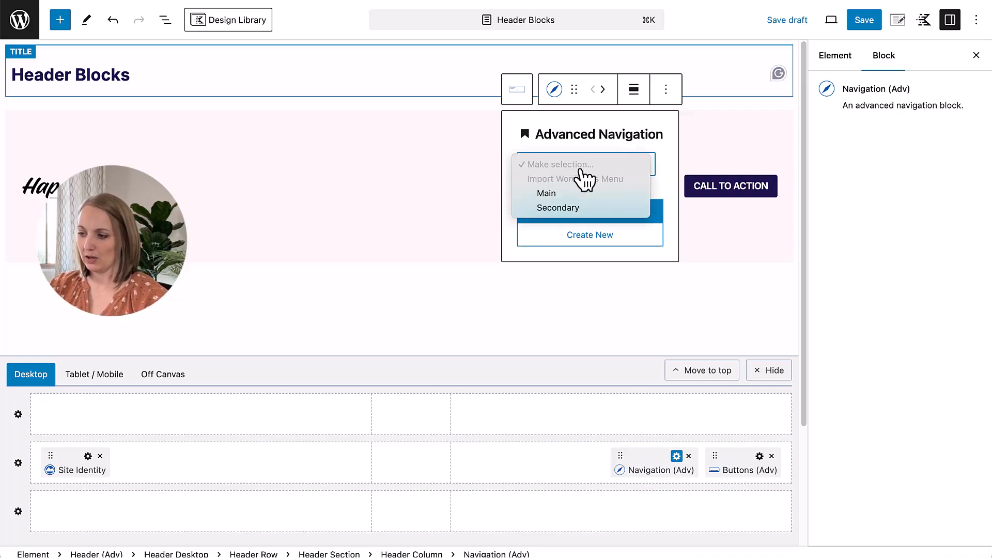
pyautogui.click(547, 195)
pyautogui.click(589, 212)
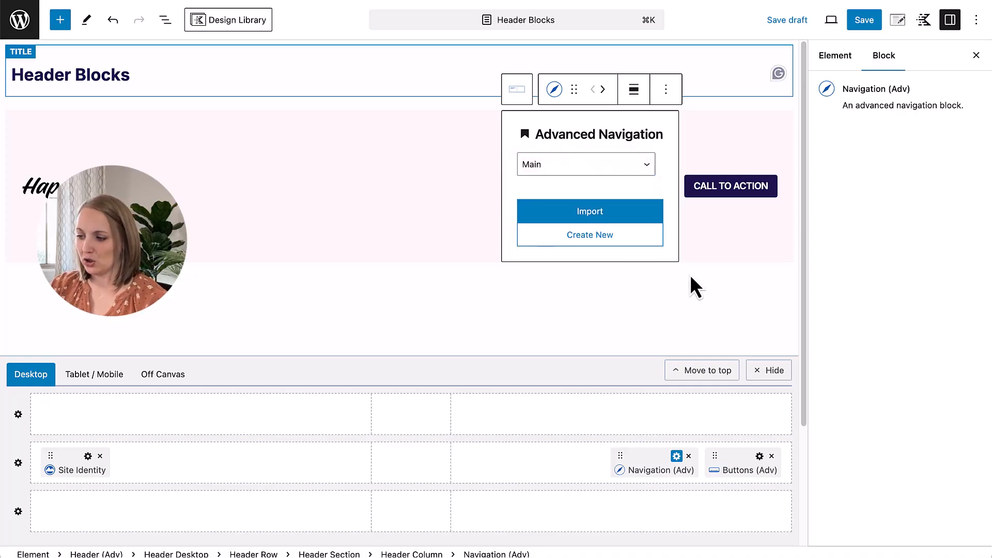
pyautogui.click(607, 215)
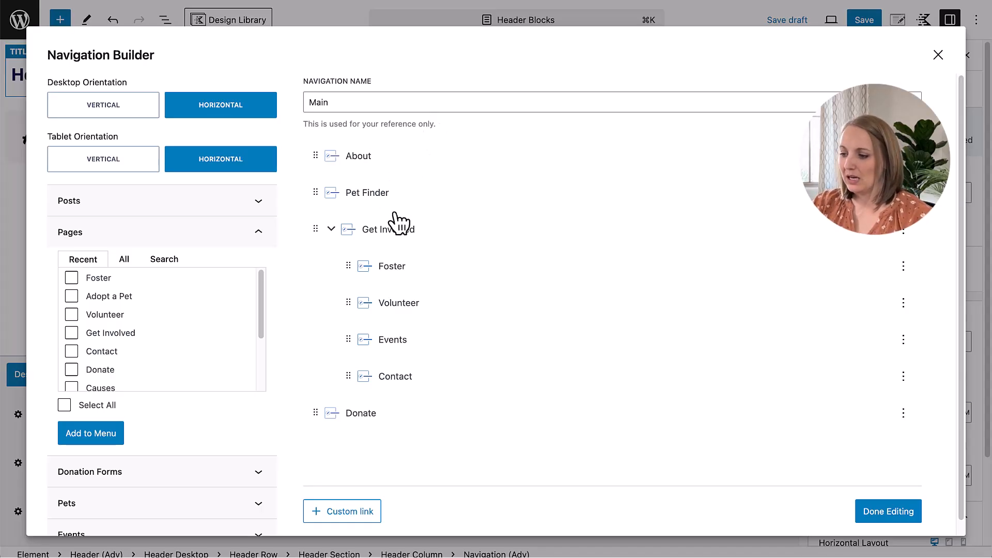
# Step: Try Contact above Events in the Get Involved submenu, put it back below Events, and finish editing the navigation
pyautogui.moveTo(352, 379); pyautogui.dragTo(412, 327)
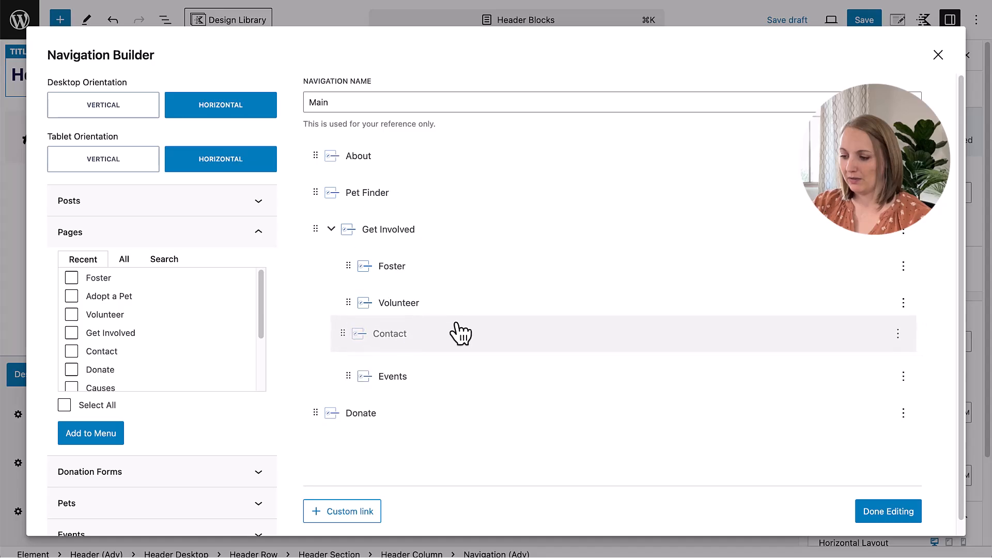
pyautogui.moveTo(356, 348); pyautogui.dragTo(343, 381)
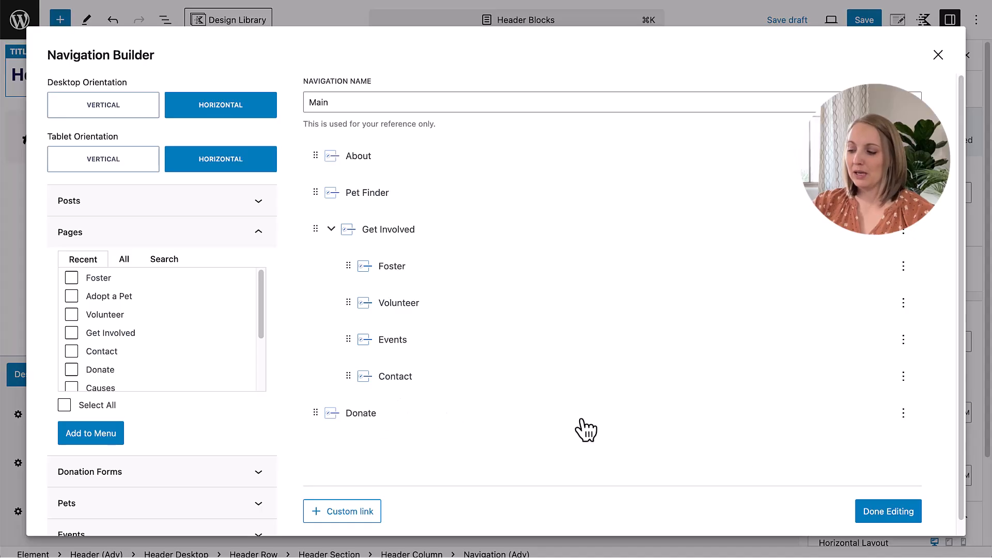
pyautogui.click(895, 511)
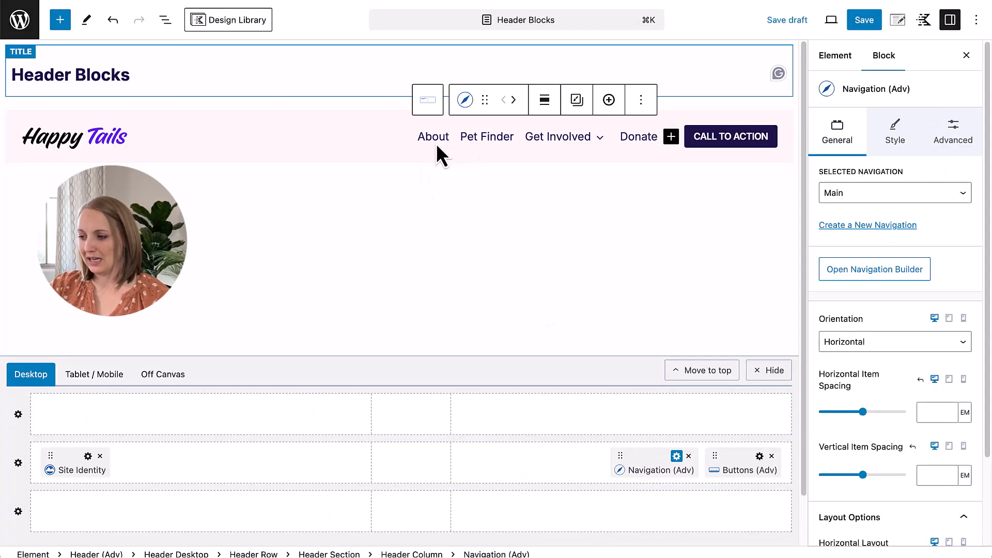
pyautogui.moveTo(592, 153)
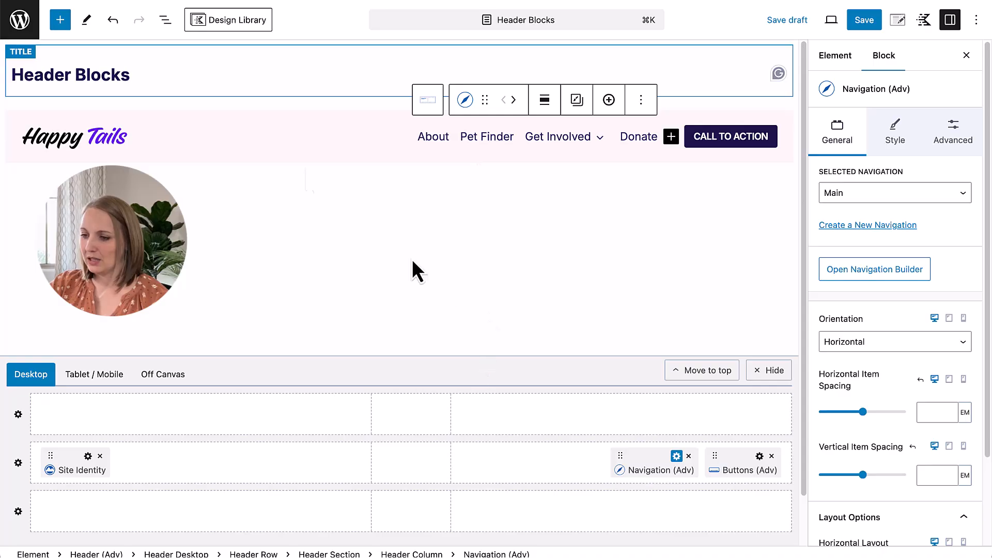
# Step: Select the desktop header's Middle Row in the block structure and set its item gap to SM
pyautogui.click(165, 19)
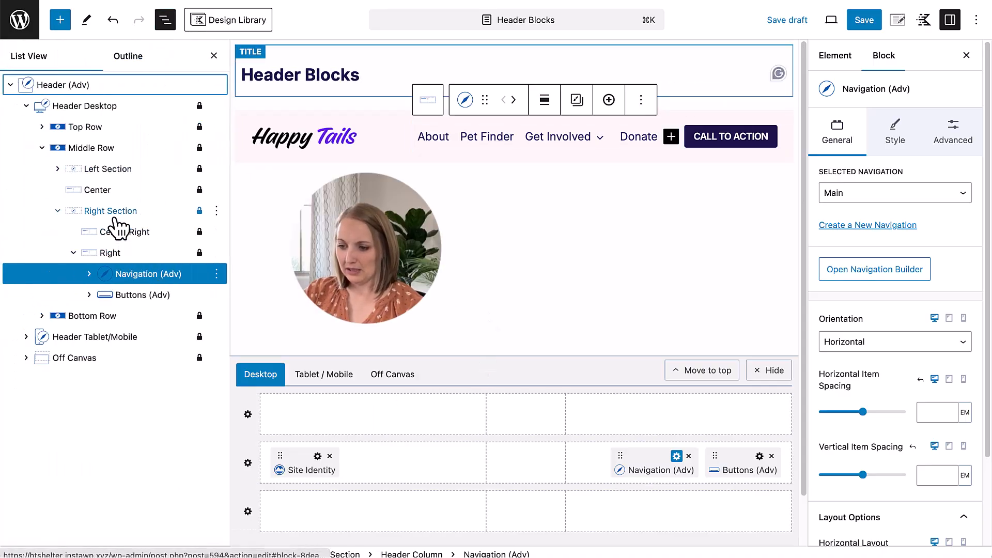
pyautogui.click(93, 150)
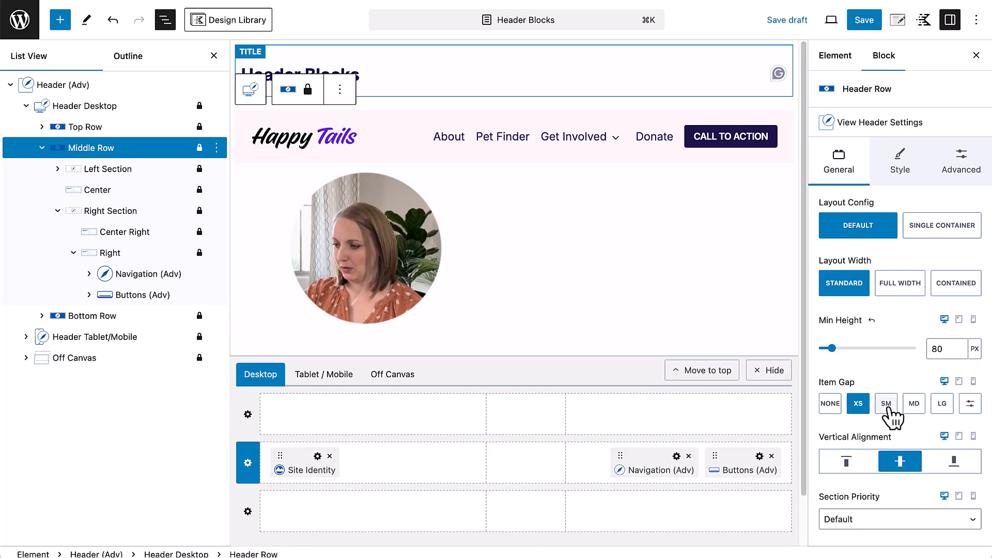
pyautogui.click(885, 404)
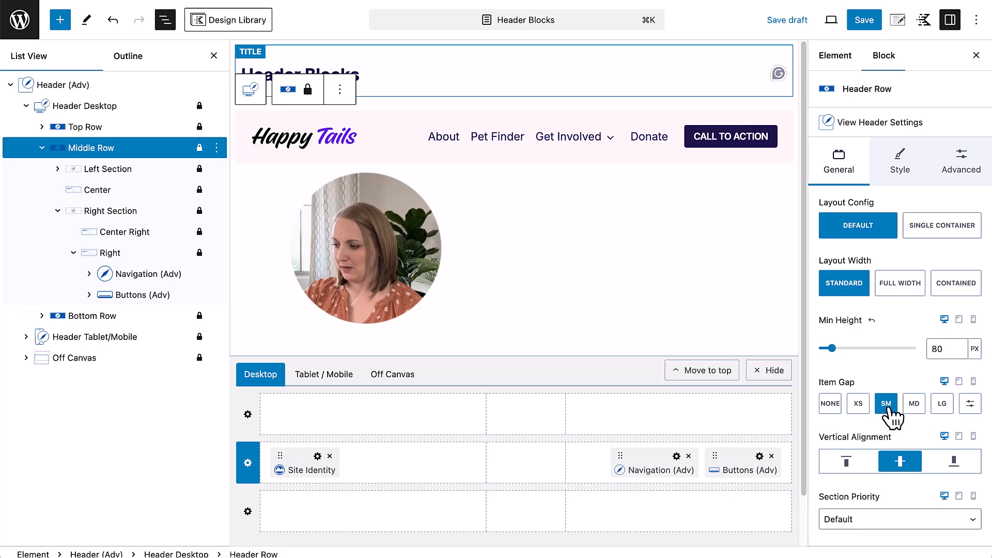
# Step: Close the block structure and set the desktop header's Middle Row item gap to MD
pyautogui.click(214, 56)
pyautogui.click(914, 411)
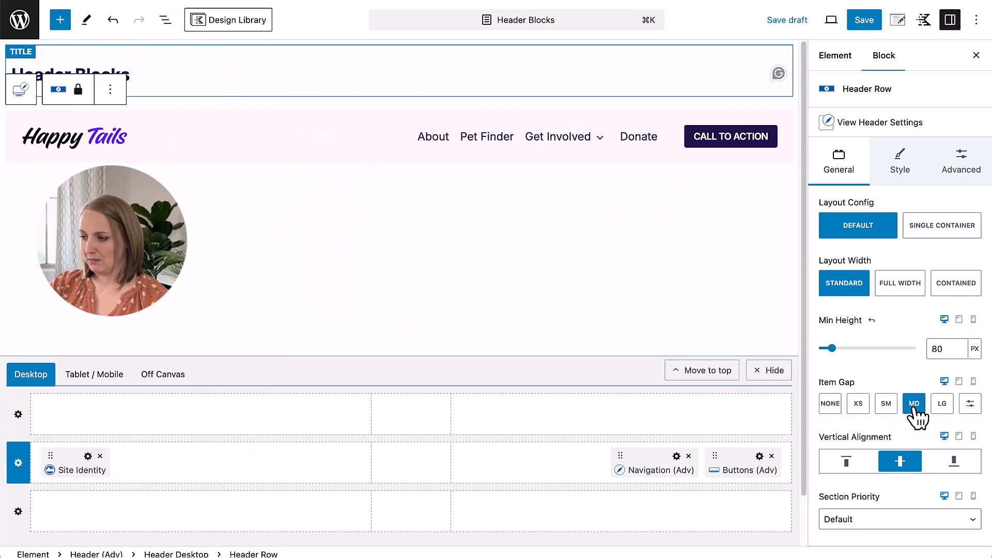
pyautogui.click(916, 412)
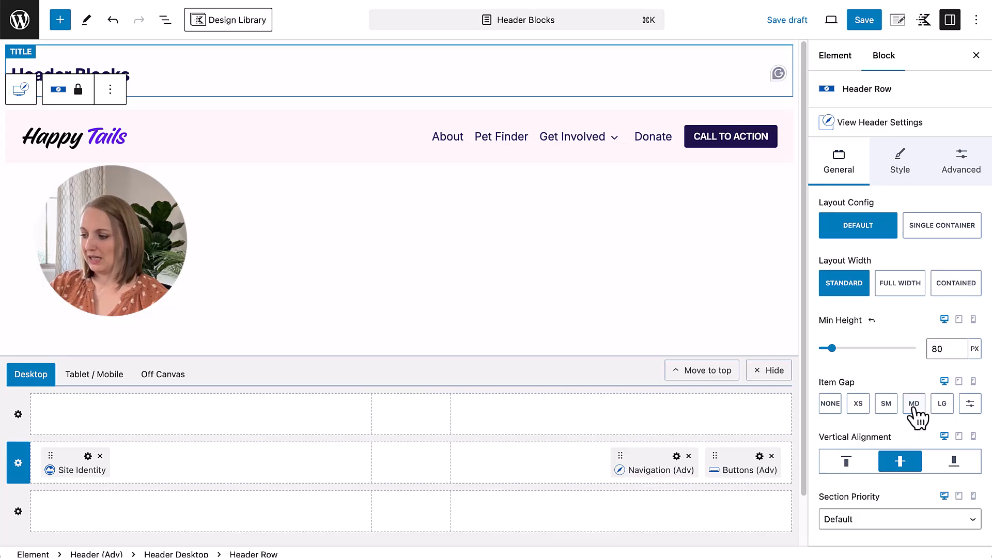
pyautogui.click(914, 406)
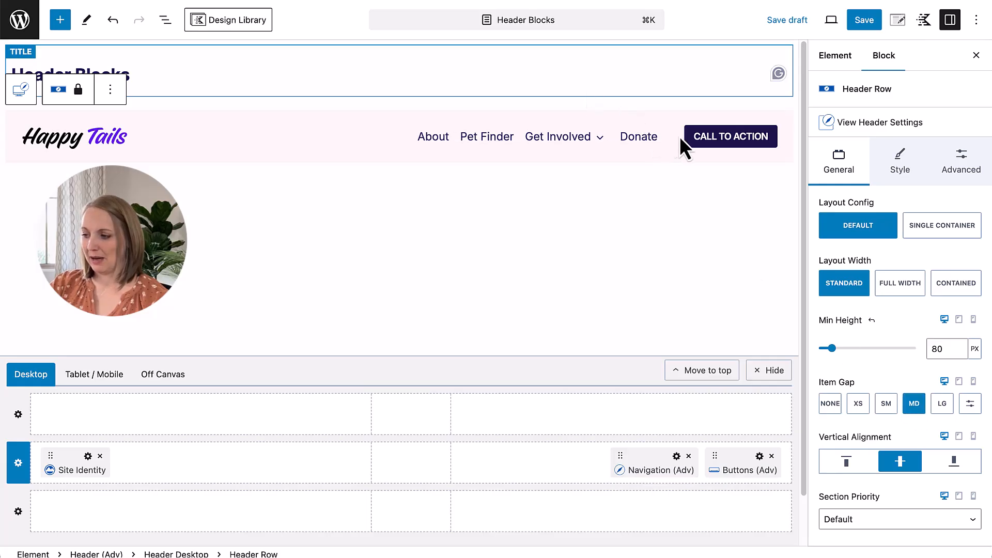
# Step: Set the desktop Navigation (Adv) block's horizontal item spacing to 1.5 em and save all pending site changes
pyautogui.click(677, 456)
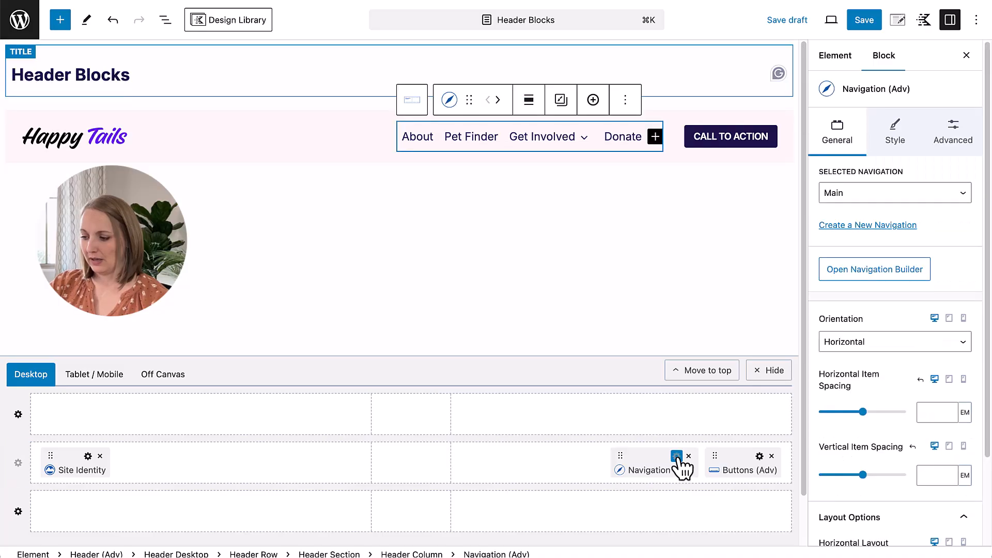
pyautogui.scroll(-2, 866, 413)
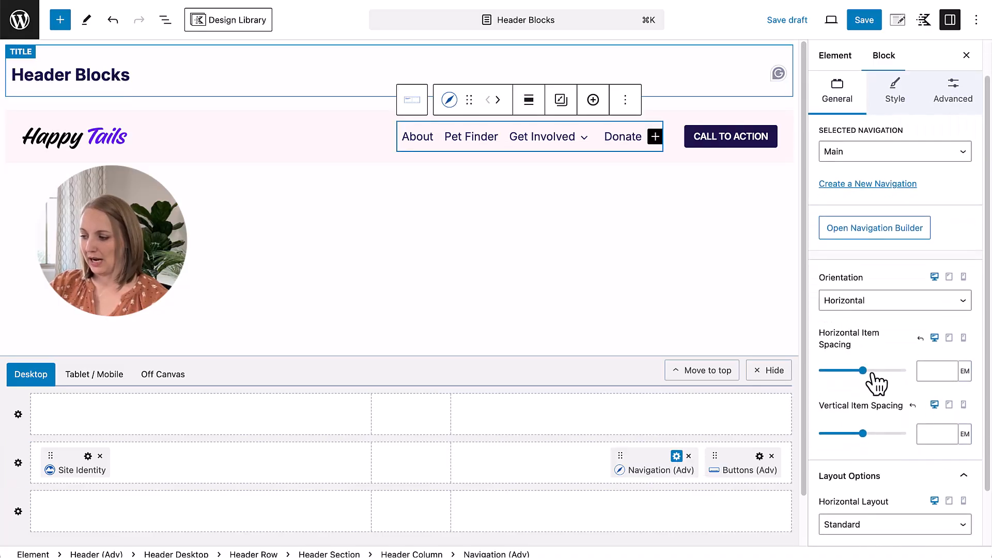
pyautogui.moveTo(862, 369); pyautogui.dragTo(825, 370)
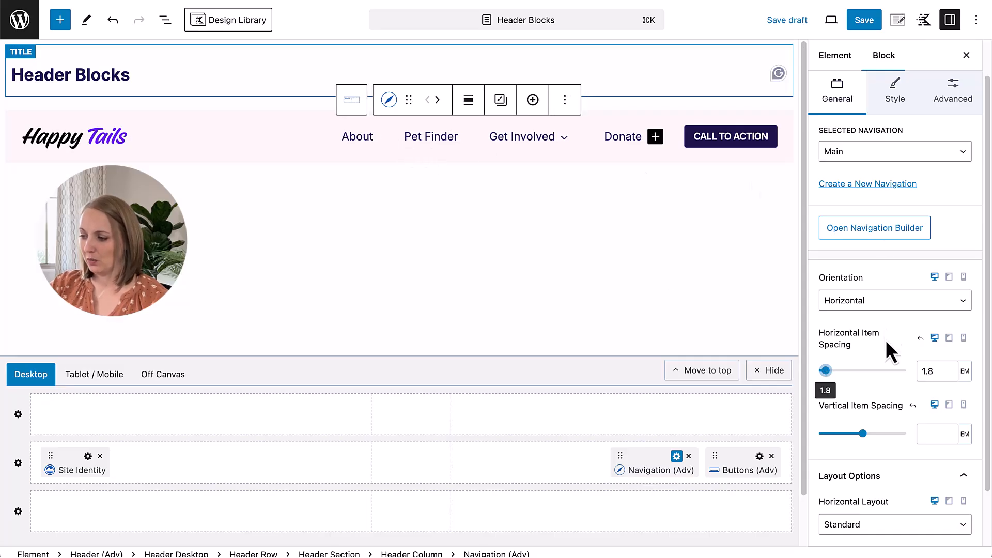
pyautogui.click(928, 371)
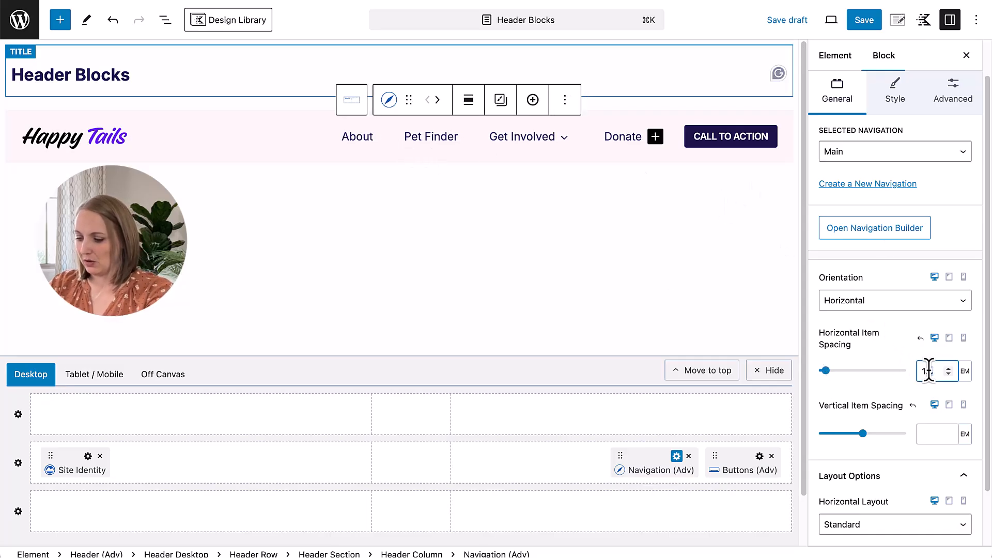
pyautogui.click(862, 21)
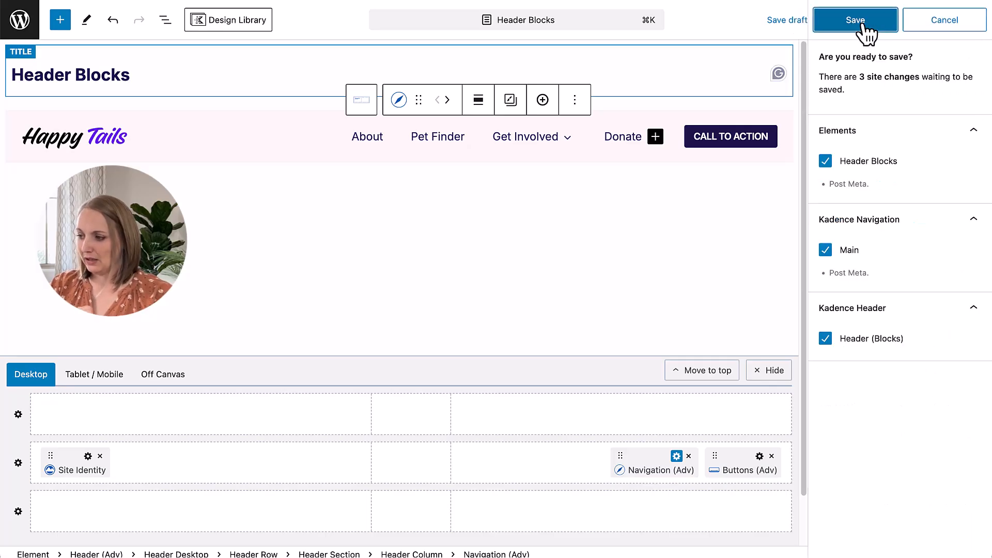
pyautogui.click(862, 24)
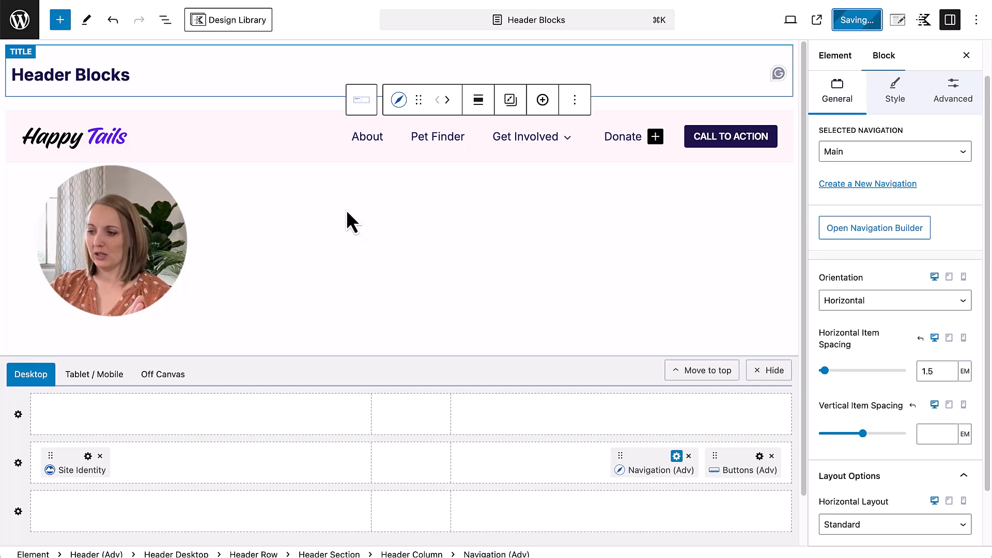
# Step: Select the desktop header's Middle Row and set its background color to the near-white palette color FDFDFD
pyautogui.click(709, 129)
pyautogui.click(262, 116)
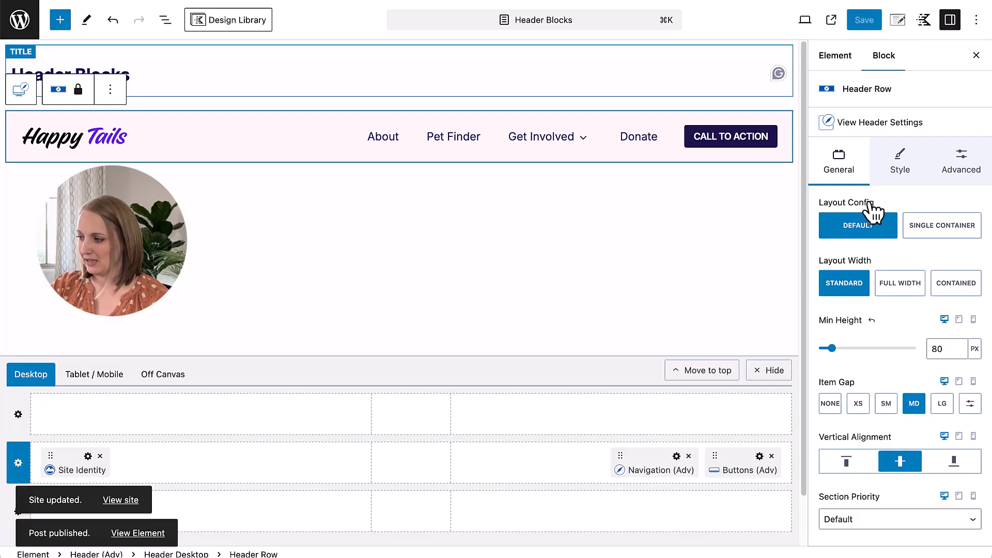
pyautogui.click(899, 163)
pyautogui.click(971, 268)
pyautogui.click(956, 239)
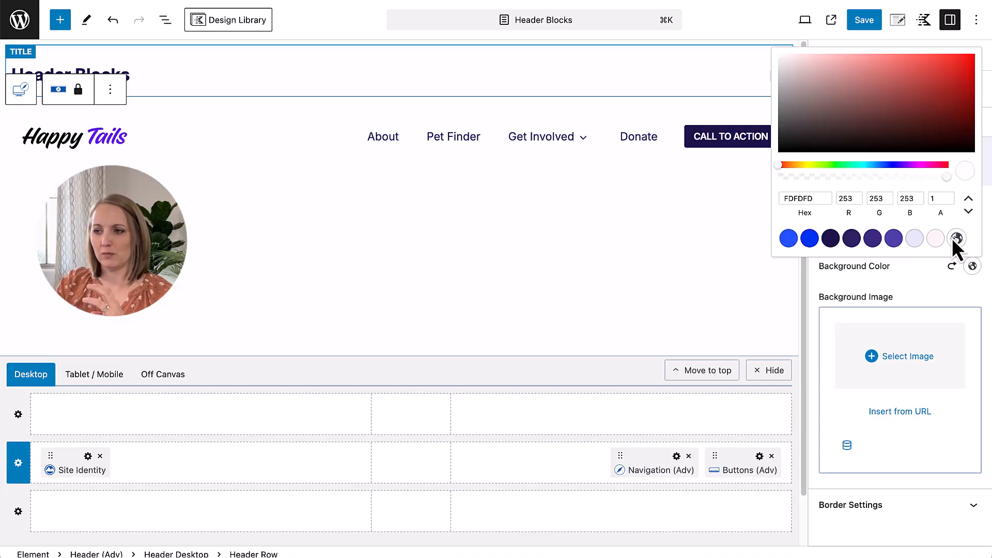
pyautogui.click(935, 282)
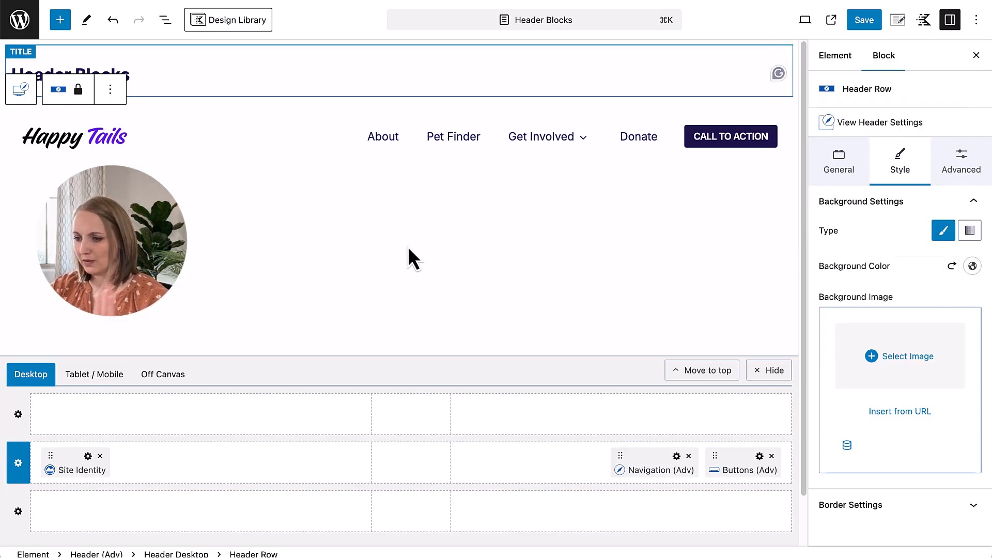
# Step: Make the header's Call to Action button inherit the Theme style and change its label to "ADOPT A PET"
pyautogui.click(735, 140)
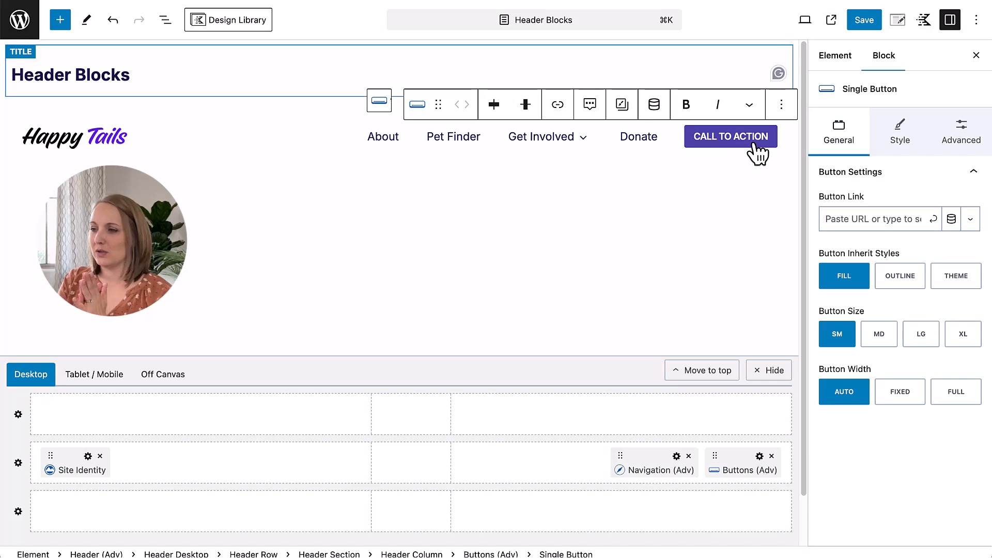
pyautogui.click(947, 288)
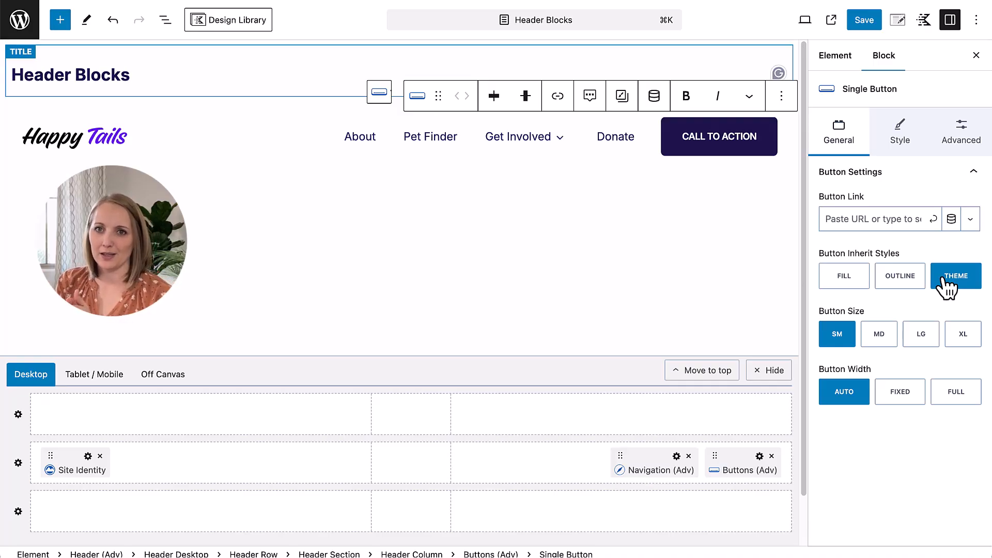
pyautogui.tripleClick(731, 147)
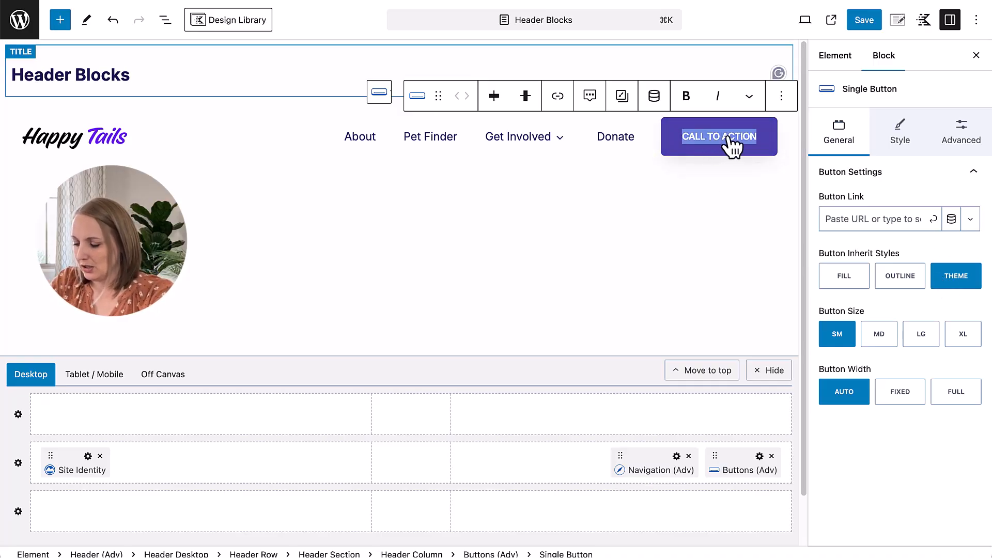
pyautogui.write('A')
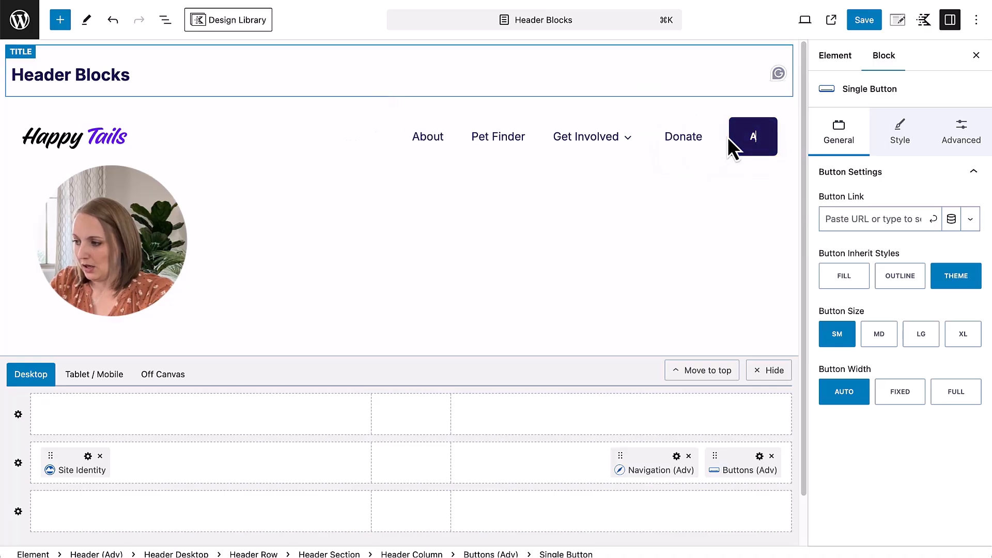
pyautogui.write('DOPT A PET')
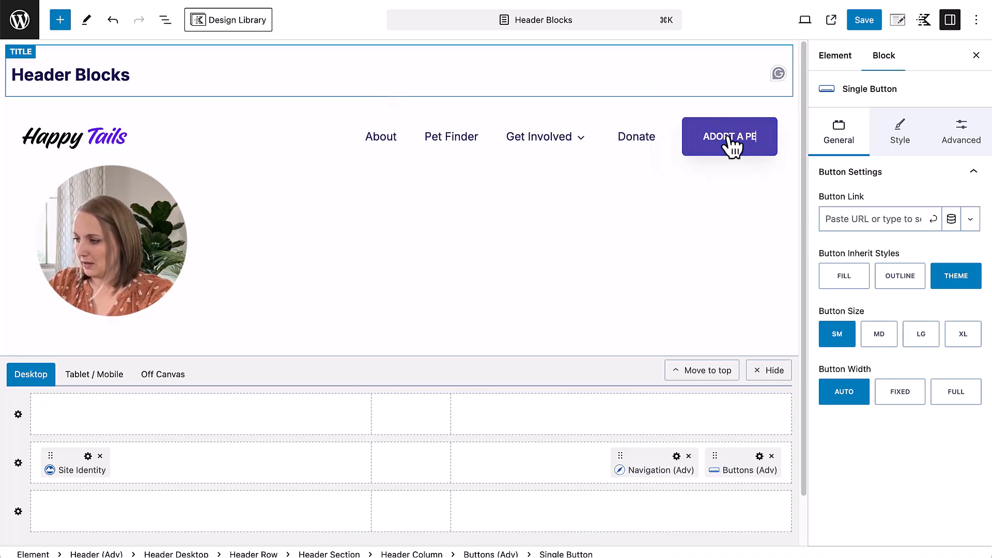
# Step: Link the Adopt a Pet button to /adopt-a-pet and save the header changes
pyautogui.click(870, 219)
pyautogui.write('/adopt-a-pe')
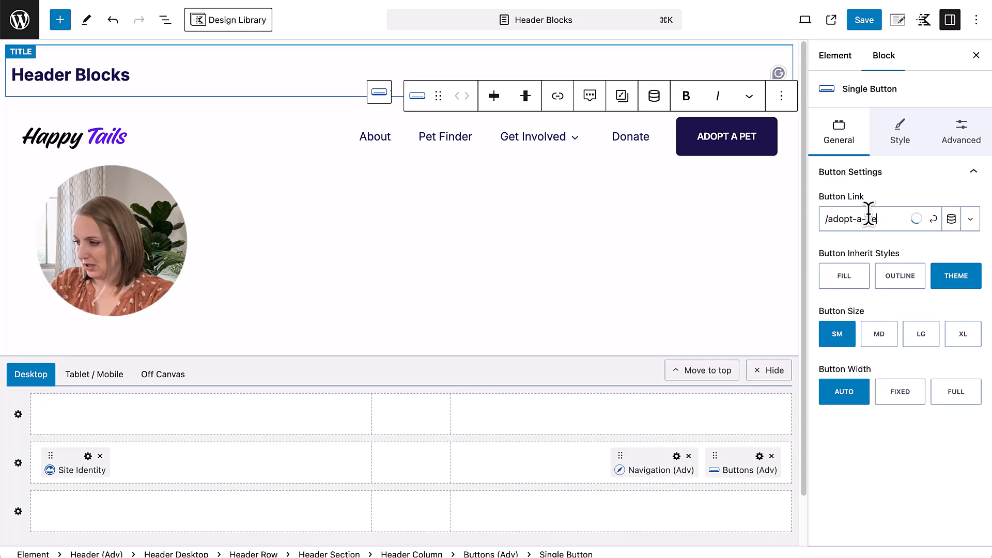
pyautogui.write('t')
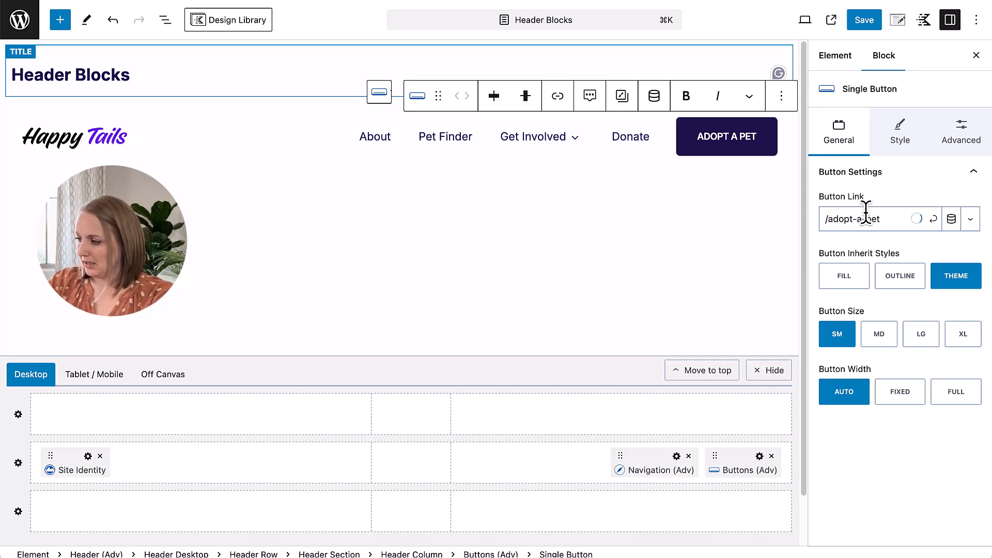
pyautogui.click(933, 219)
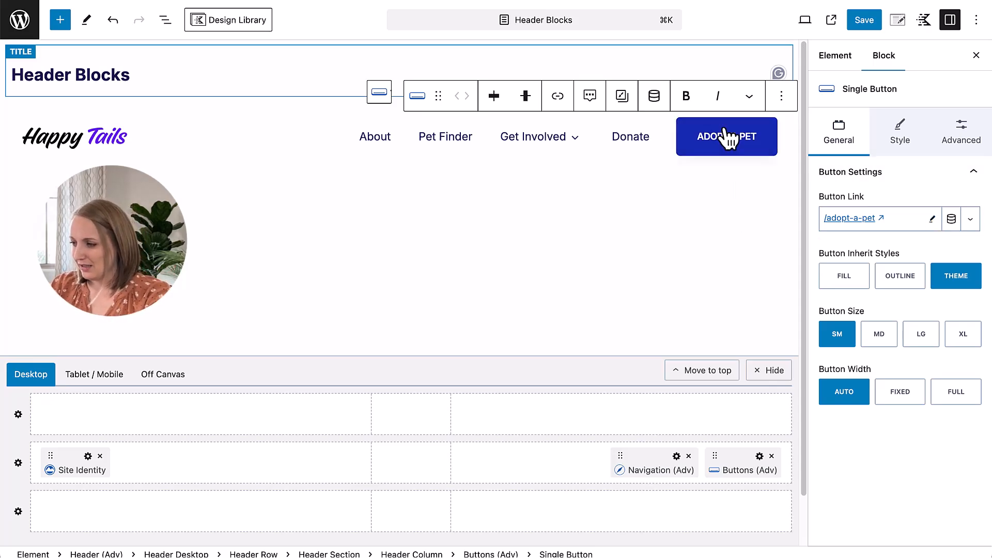
pyautogui.click(865, 23)
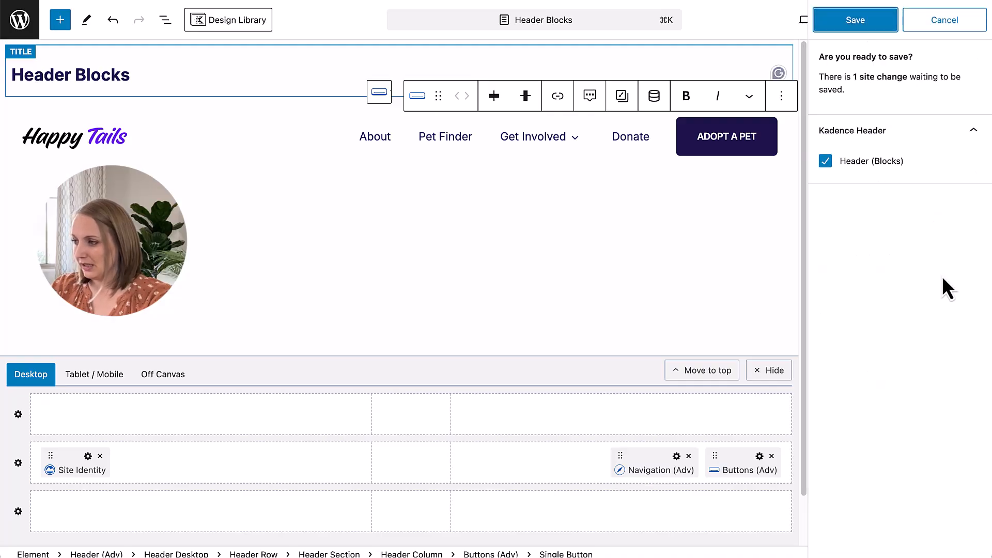
pyautogui.click(837, 20)
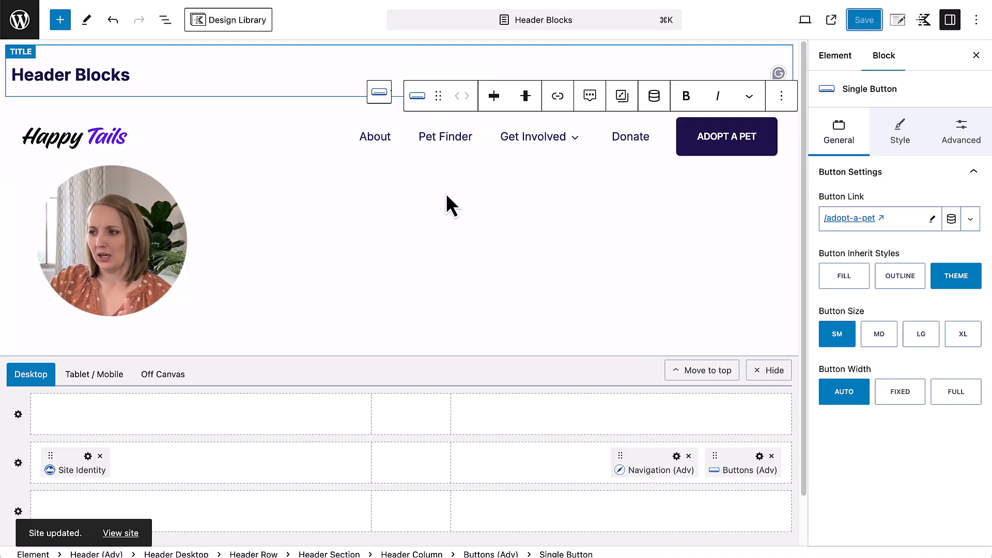
# Step: Set the element's placement to Replace Header, show it on the Entire Site, and save
pyautogui.click(899, 21)
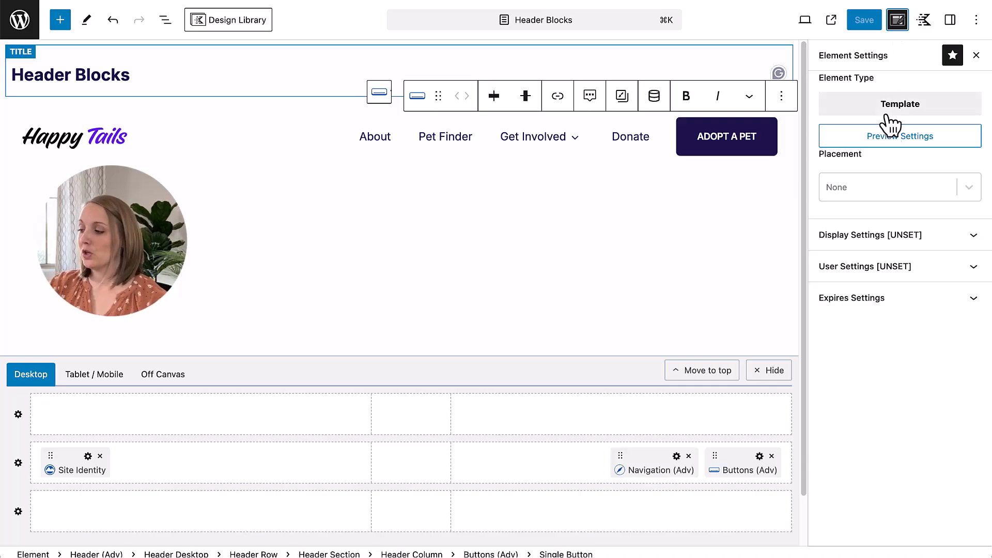
pyautogui.click(850, 192)
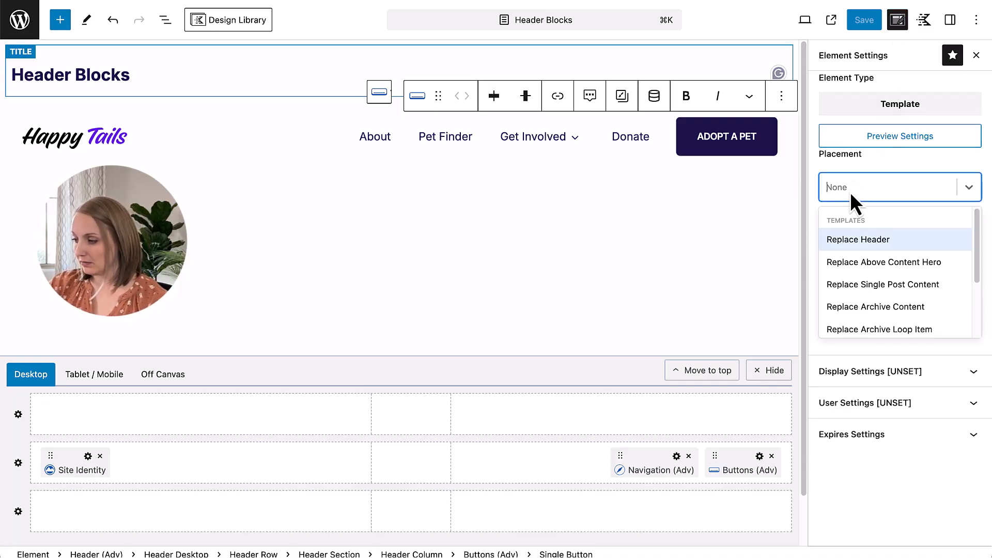
pyautogui.click(861, 242)
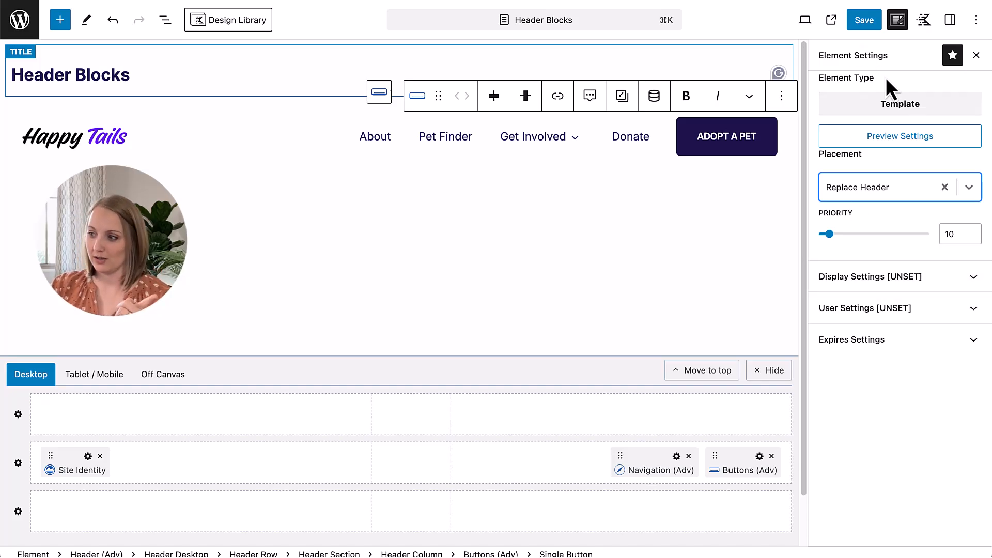
pyautogui.click(879, 283)
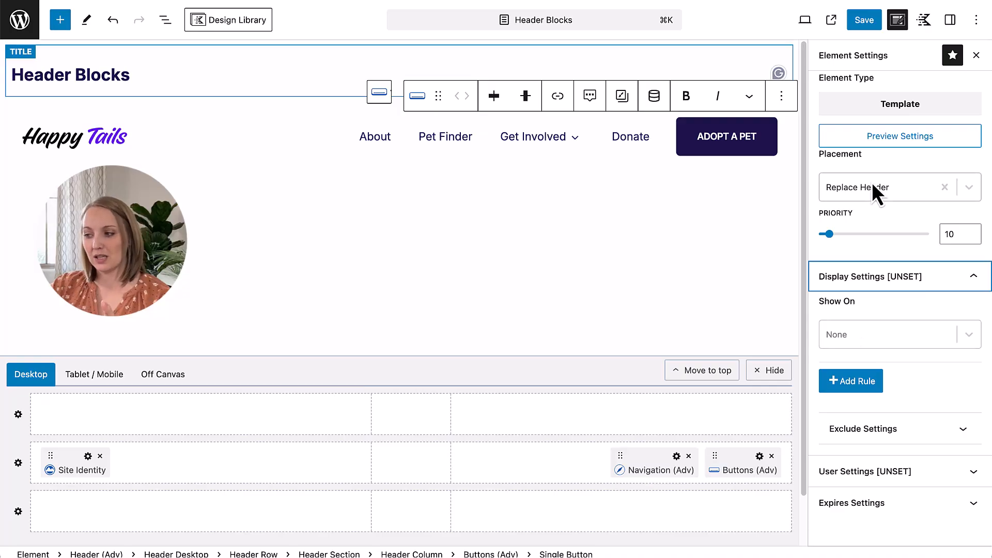
pyautogui.click(862, 334)
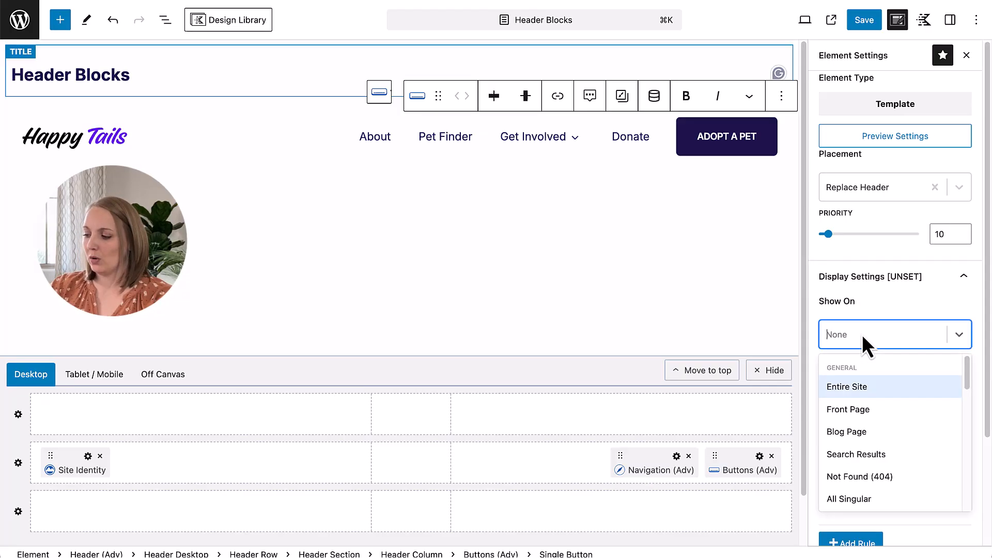
pyautogui.click(864, 391)
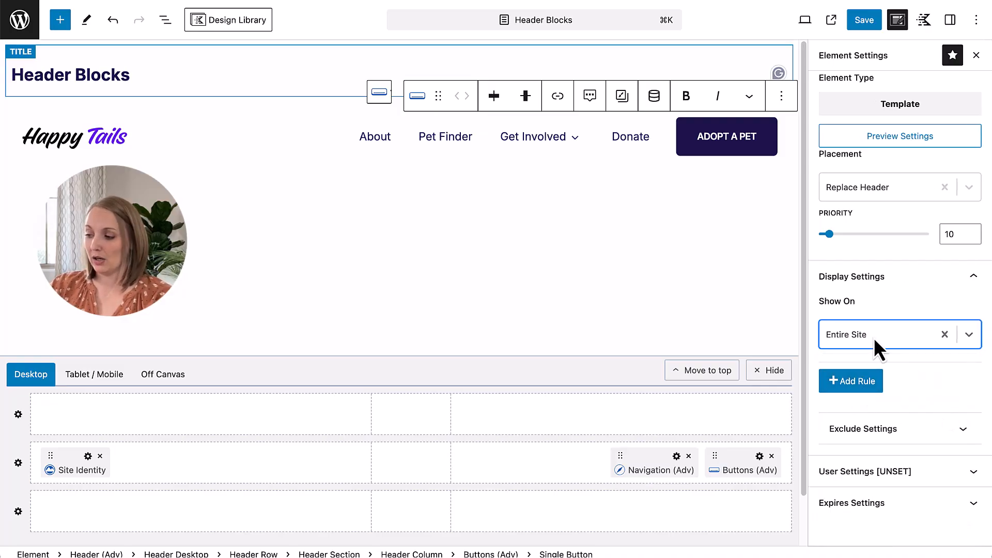
pyautogui.click(861, 27)
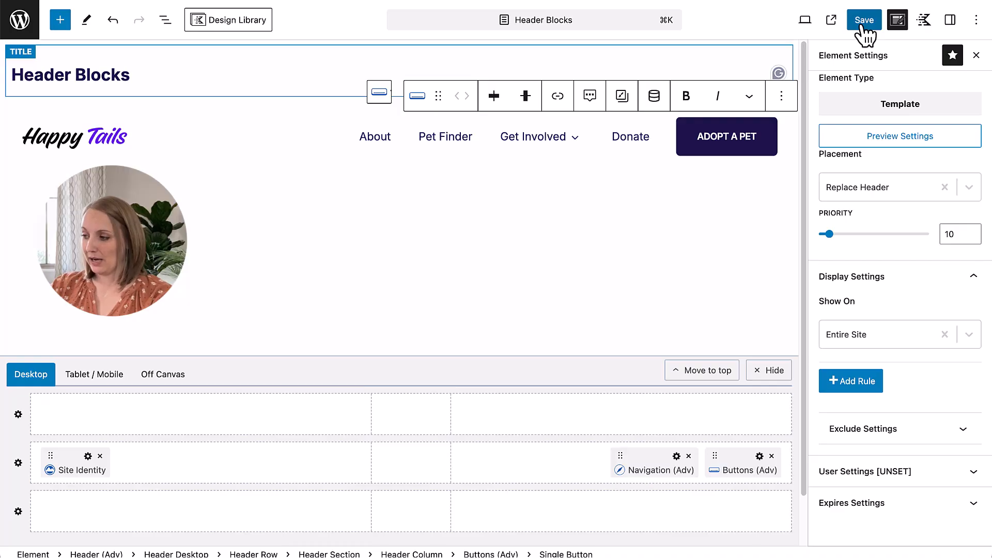
pyautogui.click(864, 26)
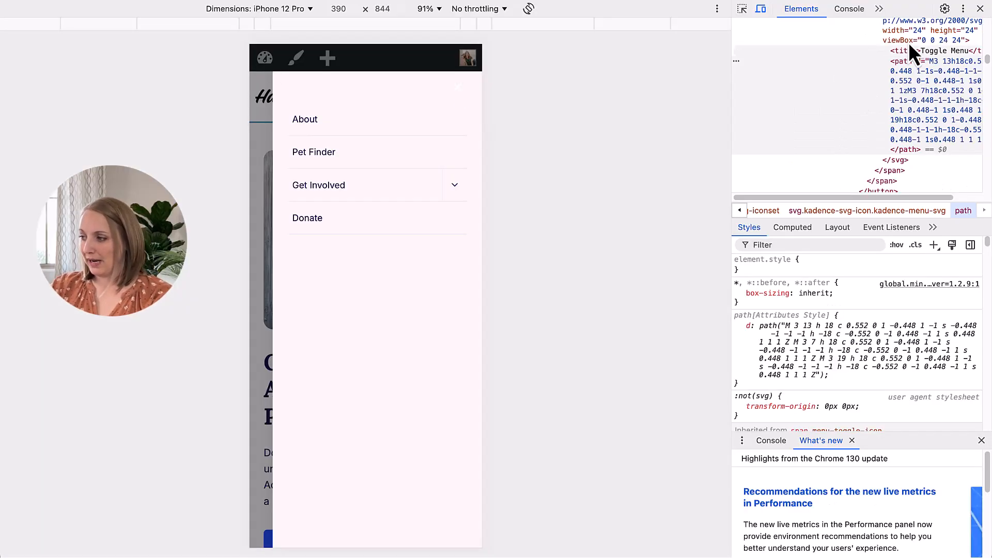
# Step: Close the developer tools and mobile menu on the live homepage, inspect its desktop header, and return to the header editor
pyautogui.click(979, 8)
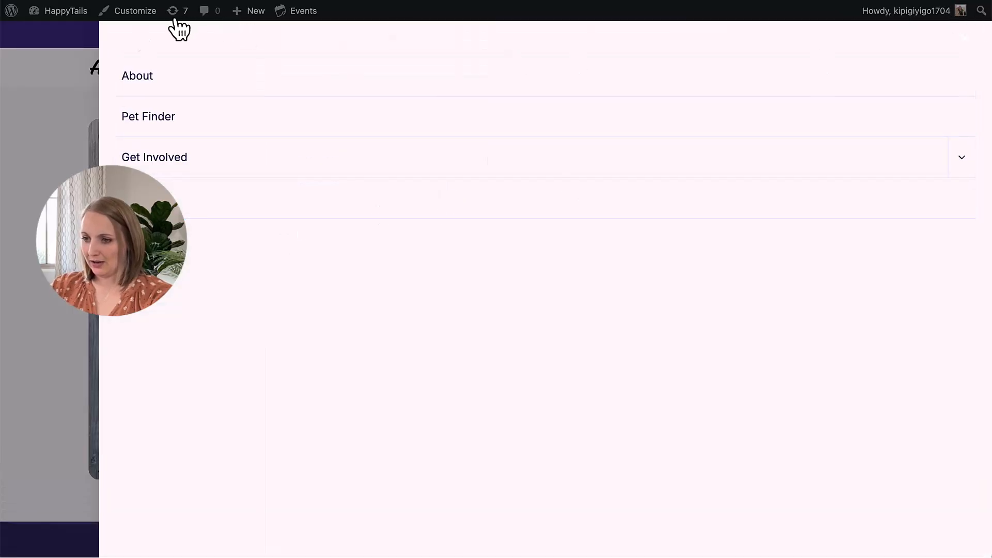
pyautogui.click(61, 83)
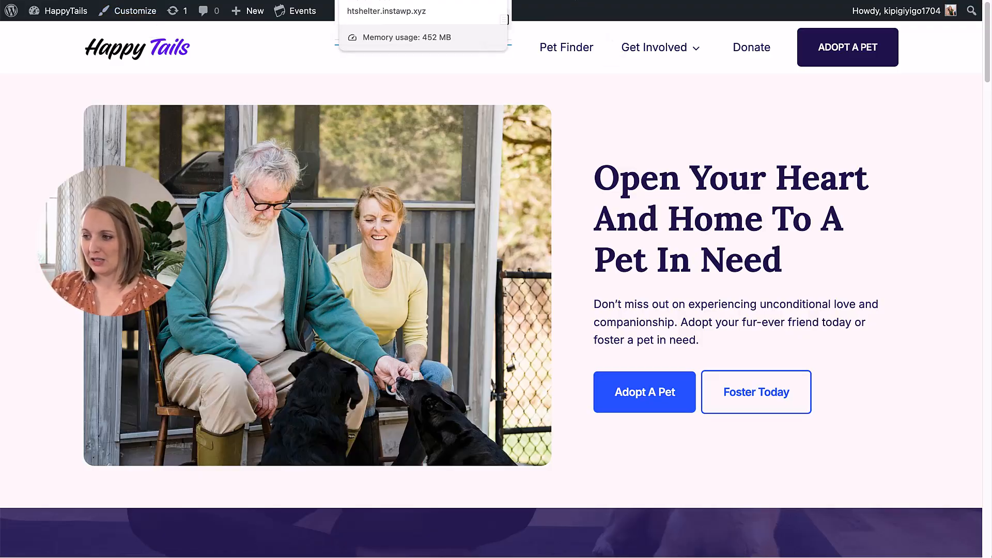
pyautogui.click(385, 0)
# Step: Set the desktop Navigation (Adv) block's horizontal item spacing to 1 em and save the header
pyautogui.click(404, 126)
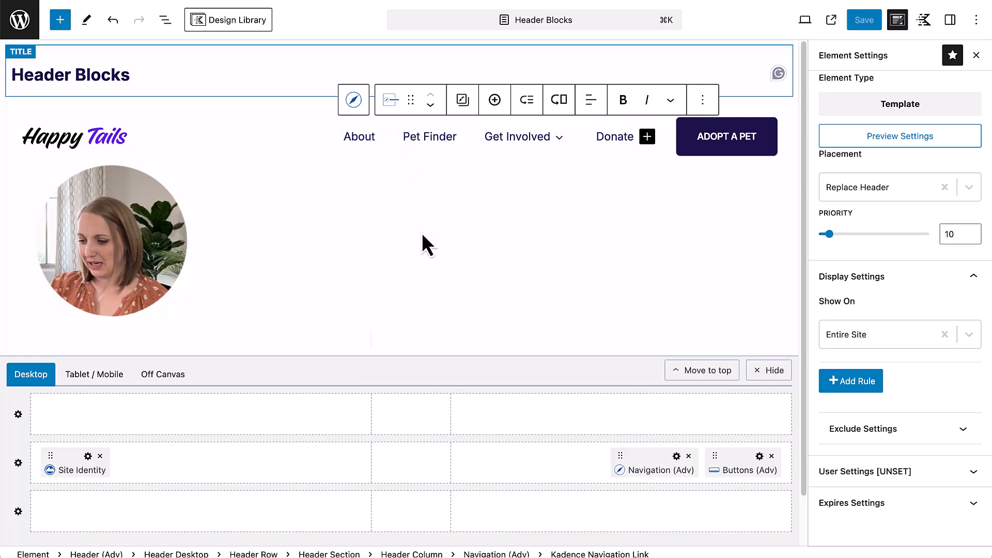
pyautogui.click(950, 20)
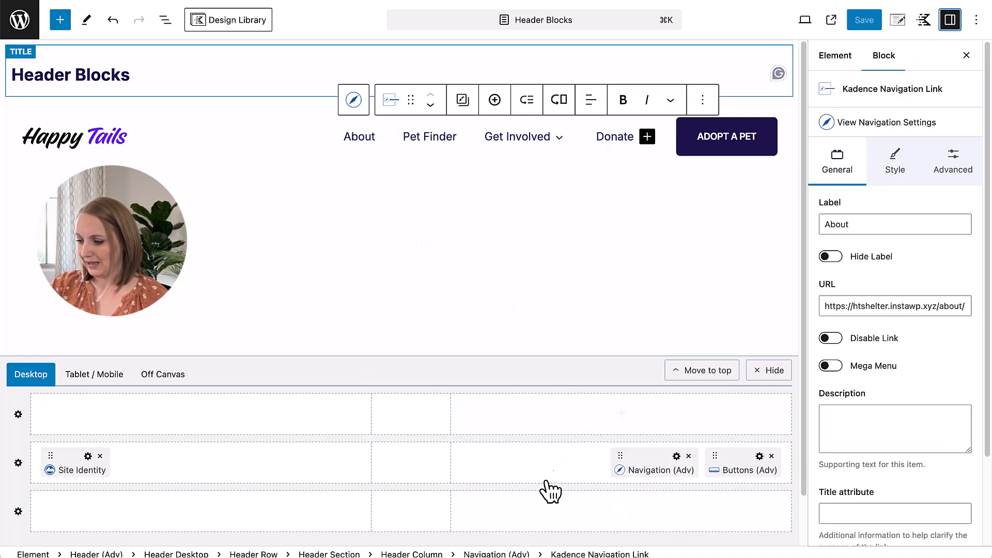
pyautogui.click(165, 19)
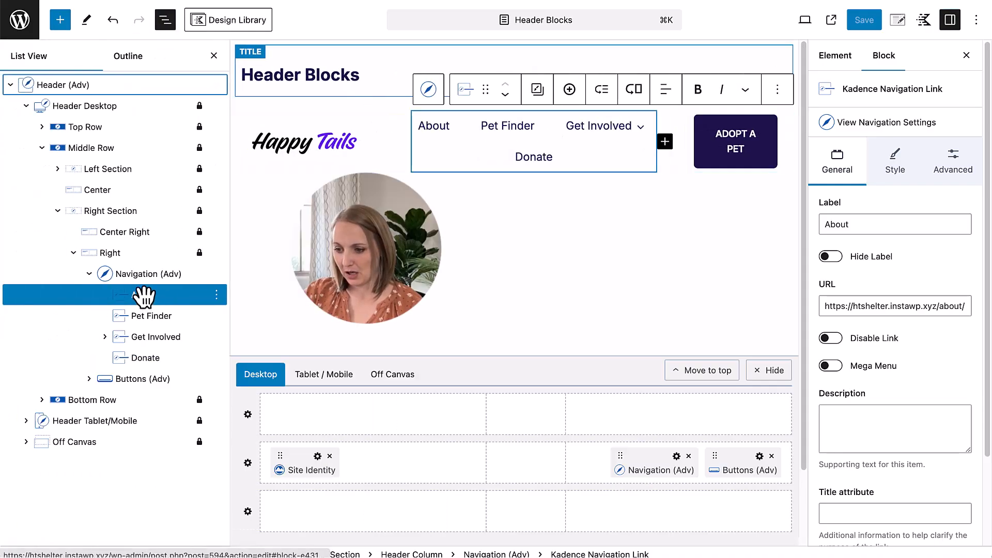
pyautogui.click(137, 279)
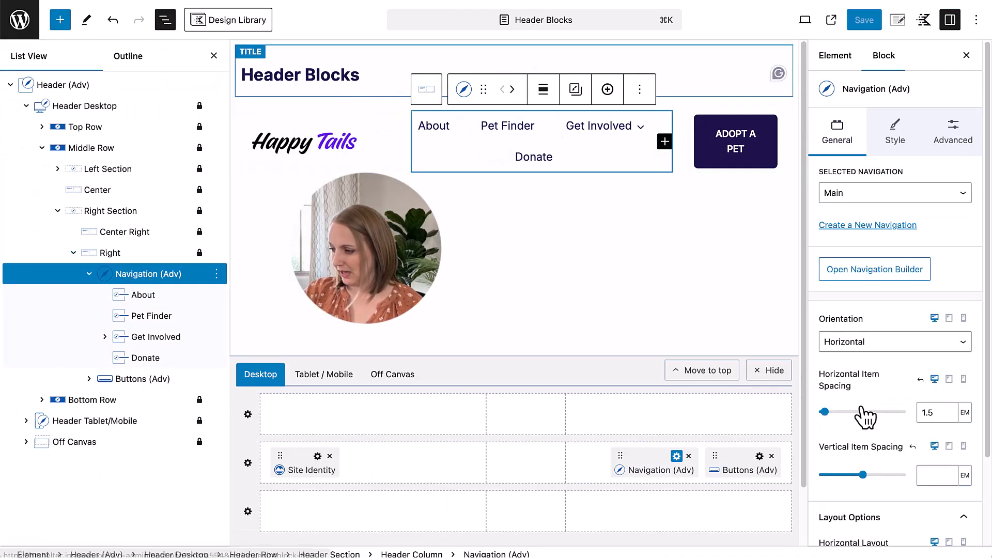
pyautogui.click(929, 408)
pyautogui.write('1.')
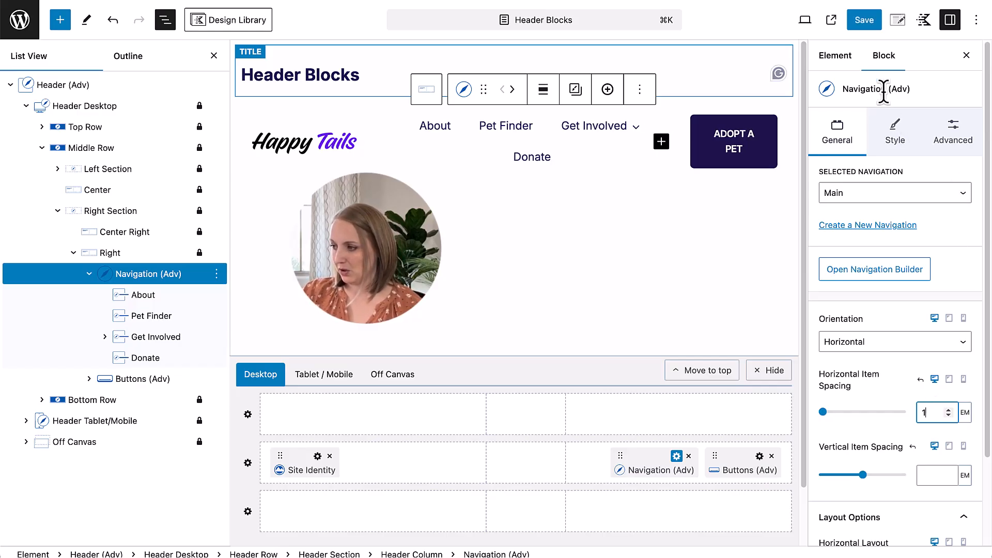
pyautogui.click(861, 21)
pyautogui.click(855, 20)
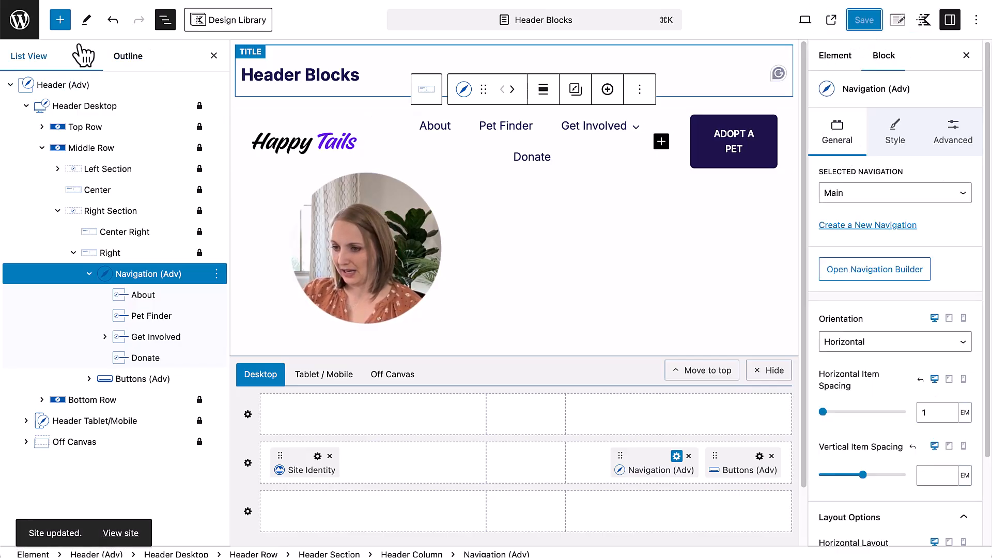
pyautogui.click(214, 55)
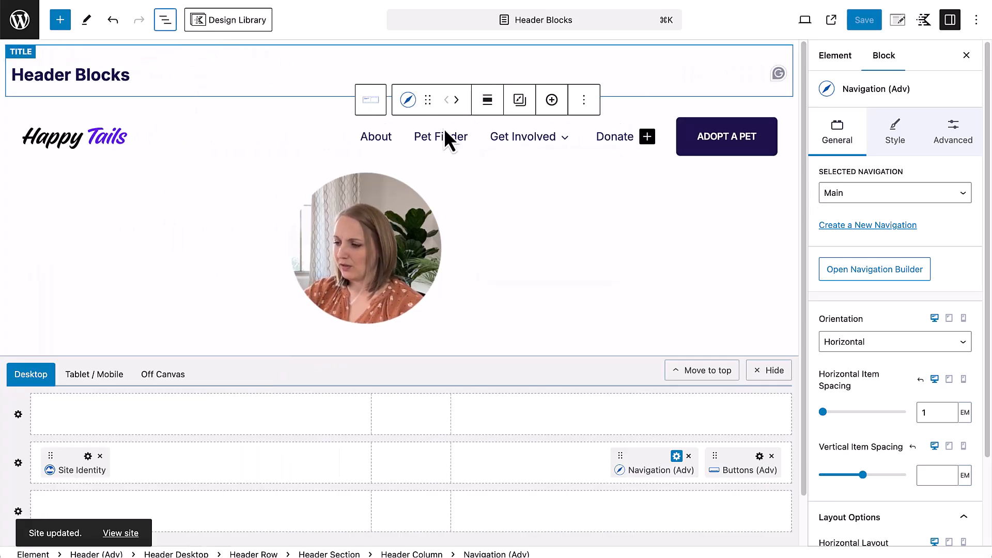
# Step: Make the desktop navigation's typography inherit the heading font family, and save the header
pyautogui.click(385, 141)
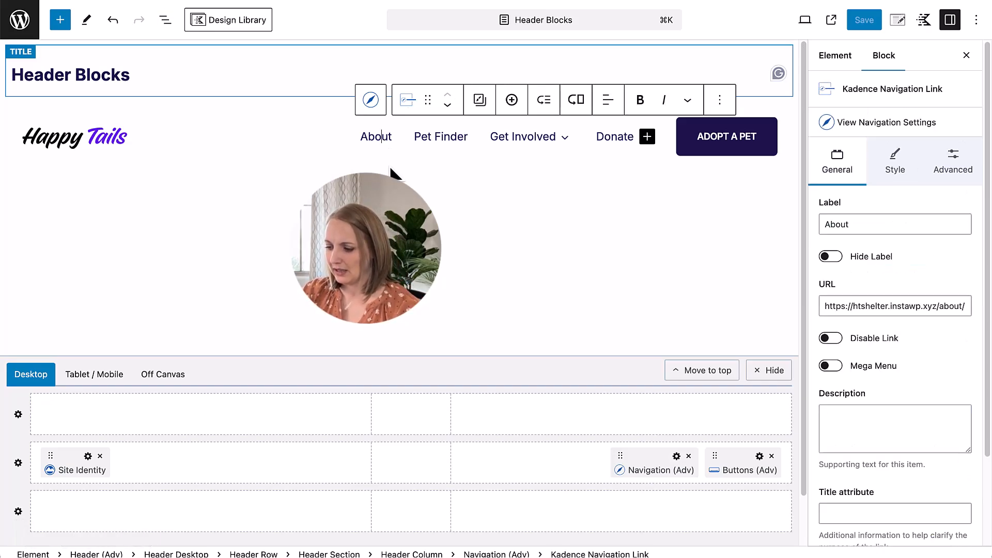
pyautogui.click(517, 554)
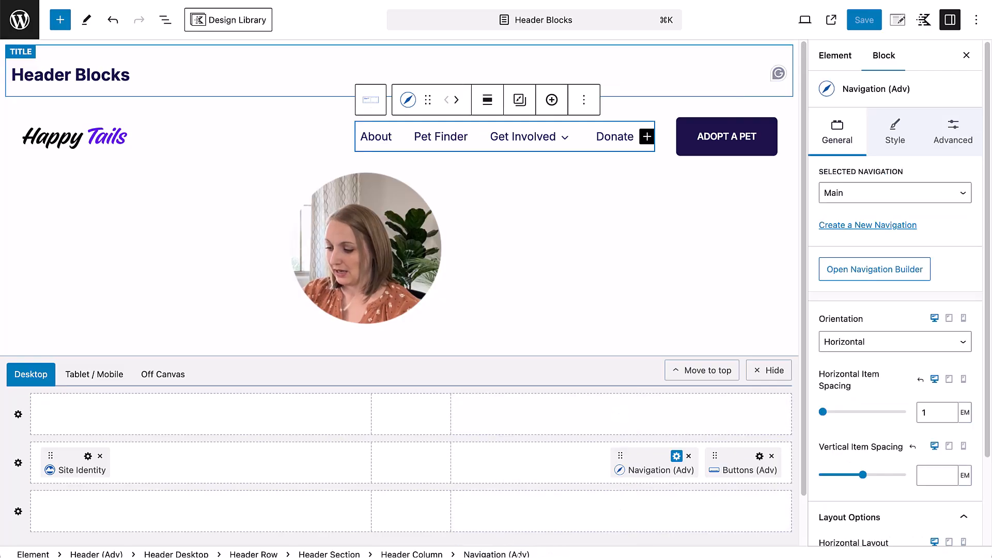
pyautogui.click(898, 138)
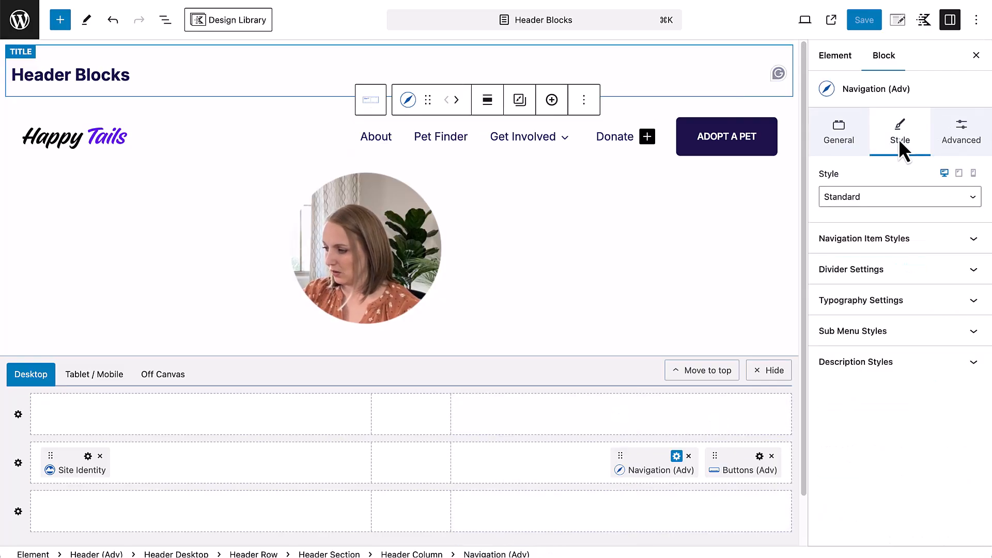
pyautogui.click(872, 300)
pyautogui.scroll(-2, 880, 423)
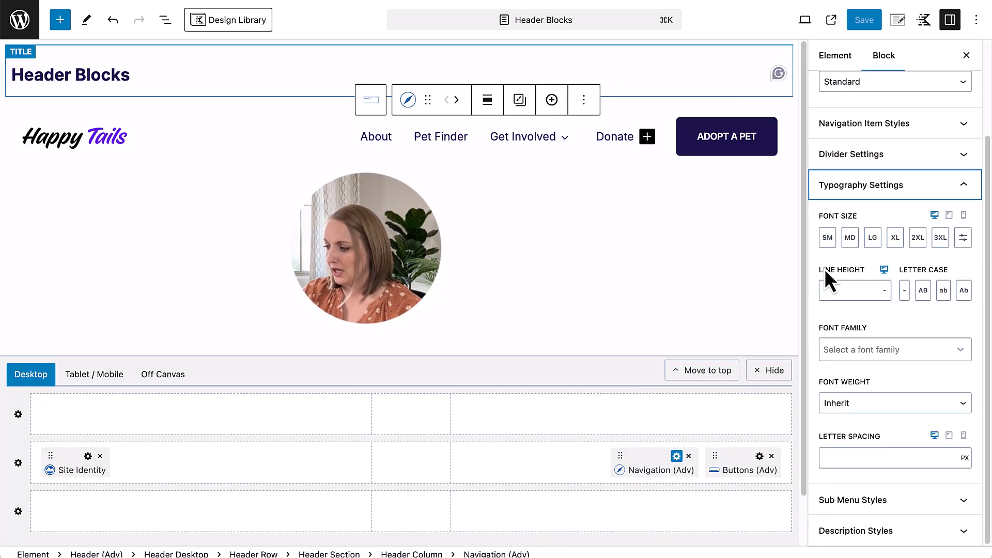
pyautogui.click(853, 350)
pyautogui.click(871, 403)
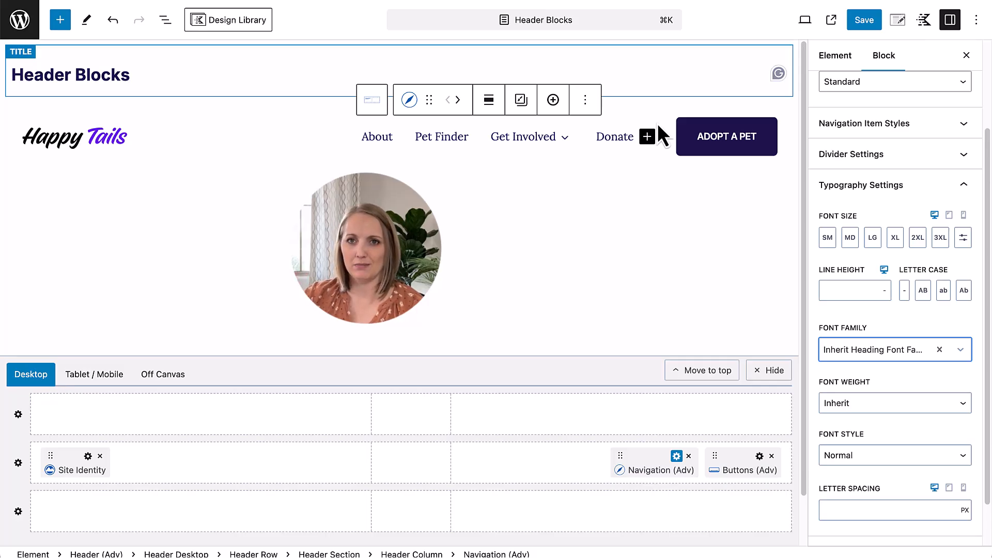
pyautogui.click(865, 23)
pyautogui.click(865, 30)
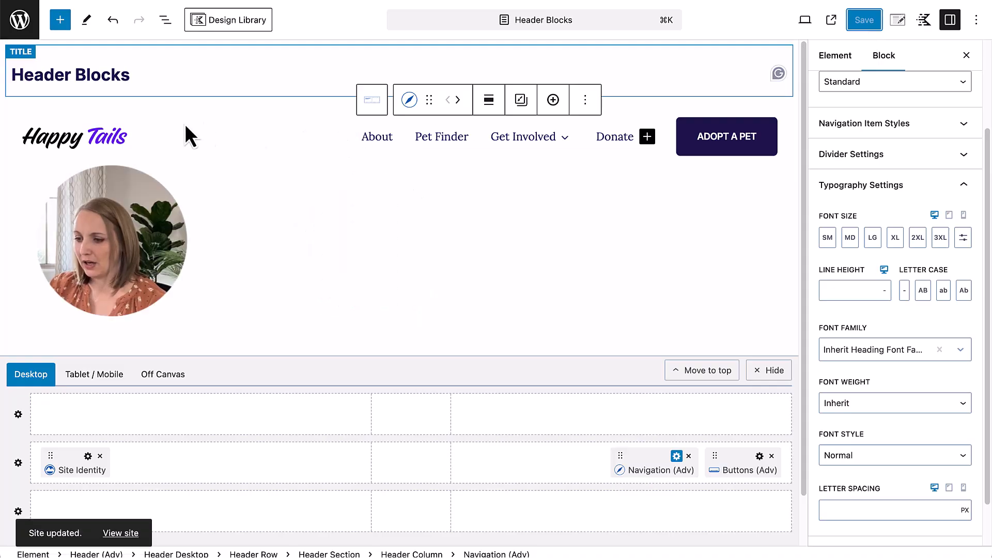
# Step: Add a Text (Adv) block to the center of the desktop header's top row and make it a Paragraph
pyautogui.click(412, 415)
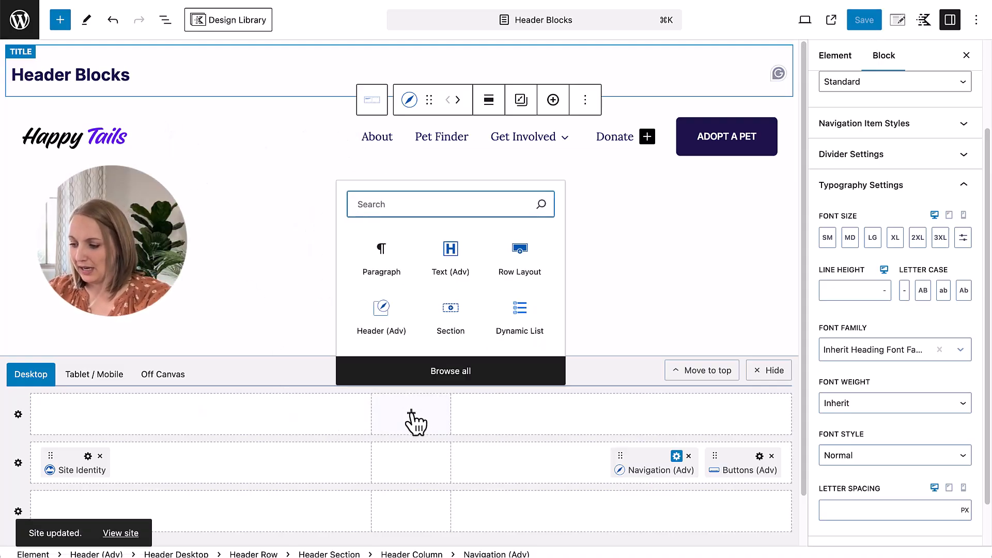
pyautogui.click(461, 260)
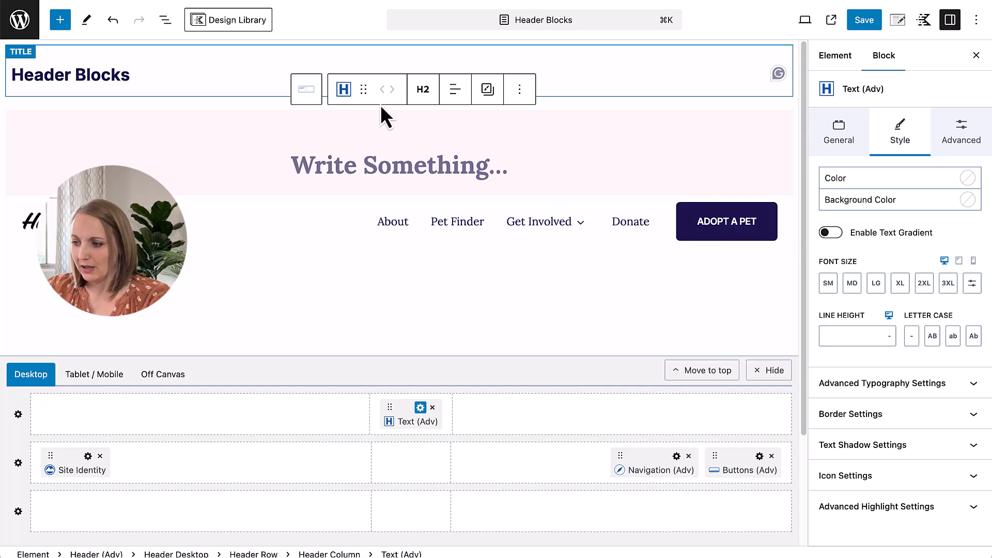
pyautogui.click(422, 91)
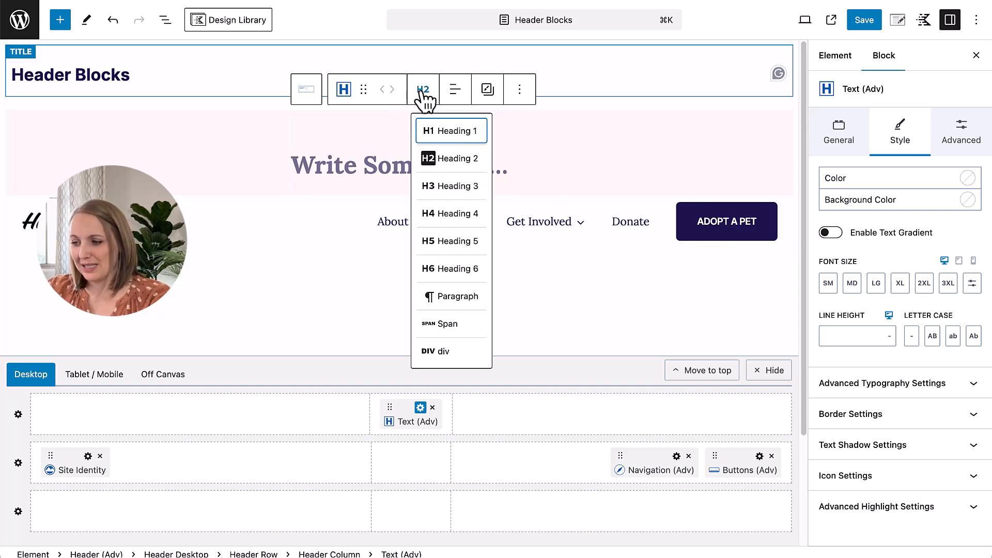
pyautogui.click(459, 297)
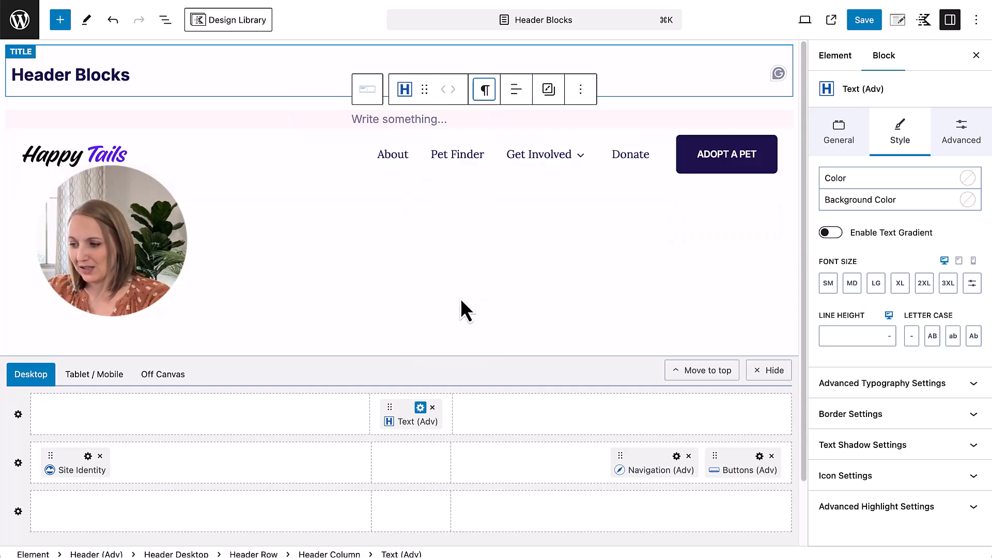
# Step: Enter "Help us clear the shelter. All adoption fees are just $25 through Nov 15th." as the top row's text
pyautogui.click(402, 121)
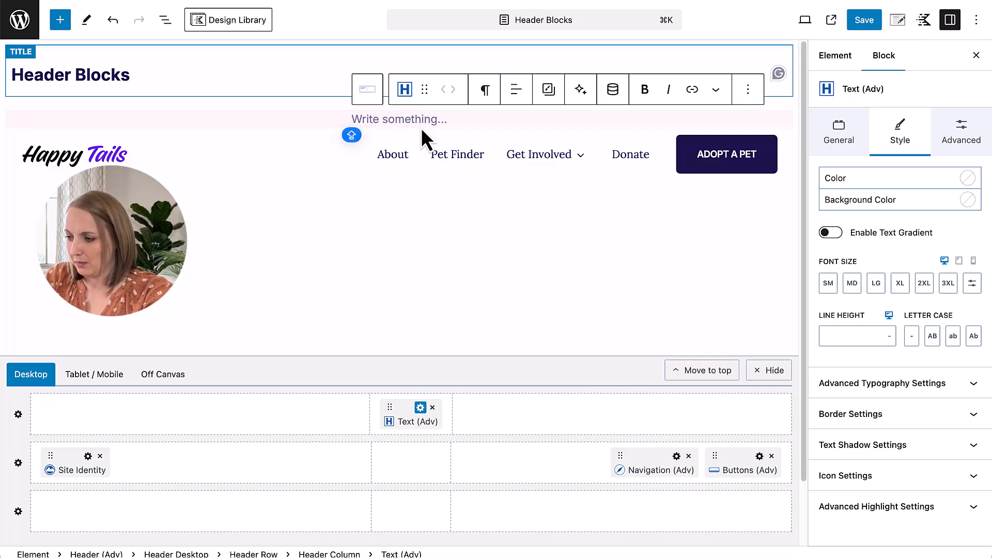
pyautogui.write('Clear th')
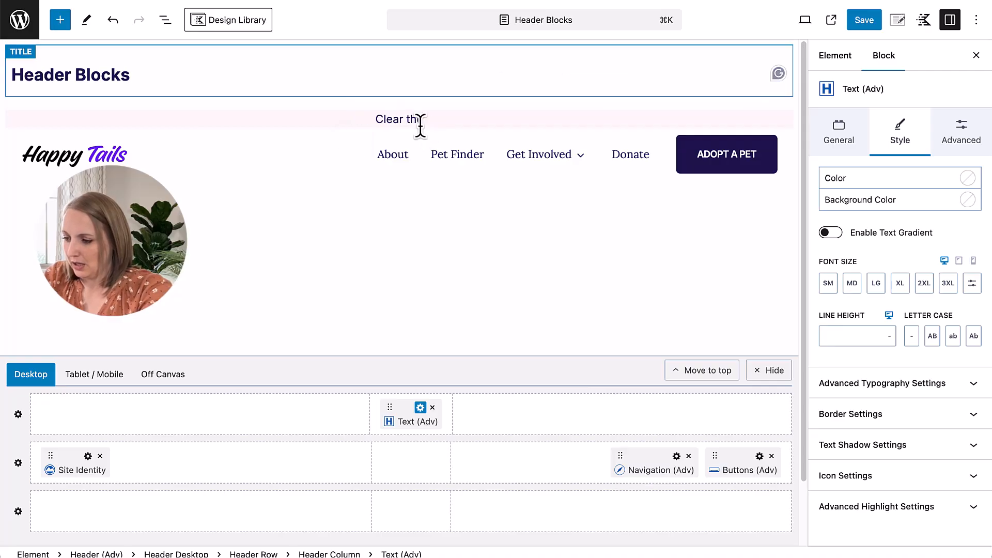
pyautogui.press('super+a')
pyautogui.write('Help us crea')
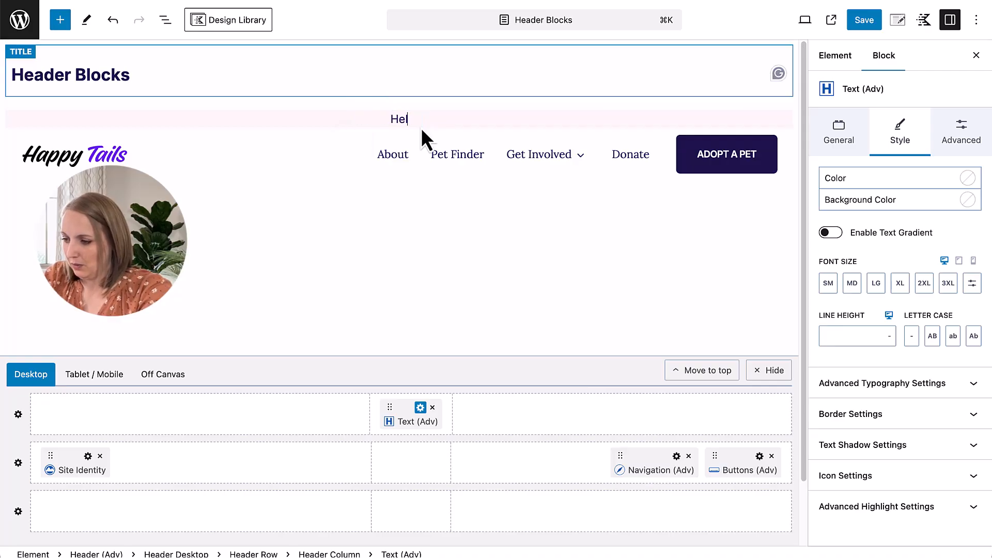
pyautogui.write('r the shelter. ')
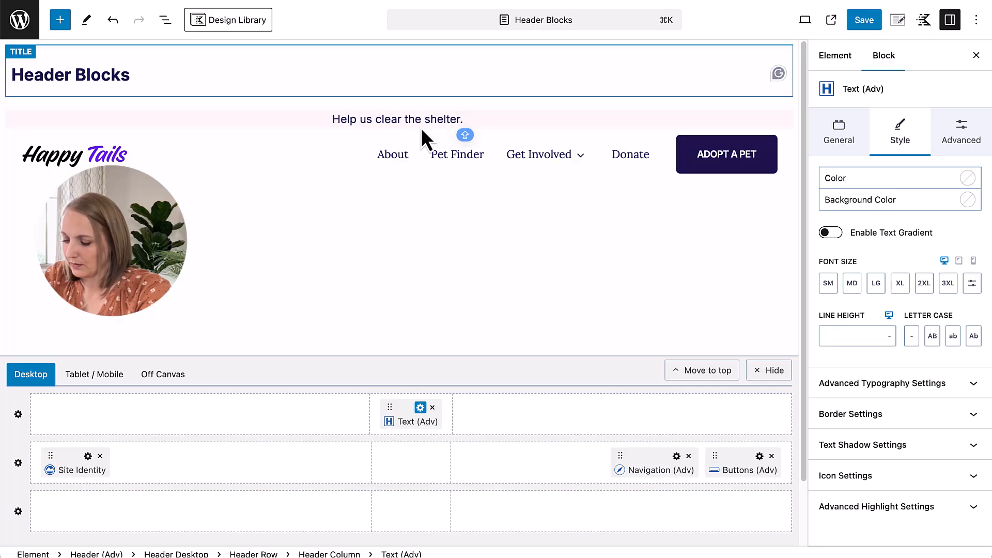
pyautogui.write('All adoption ')
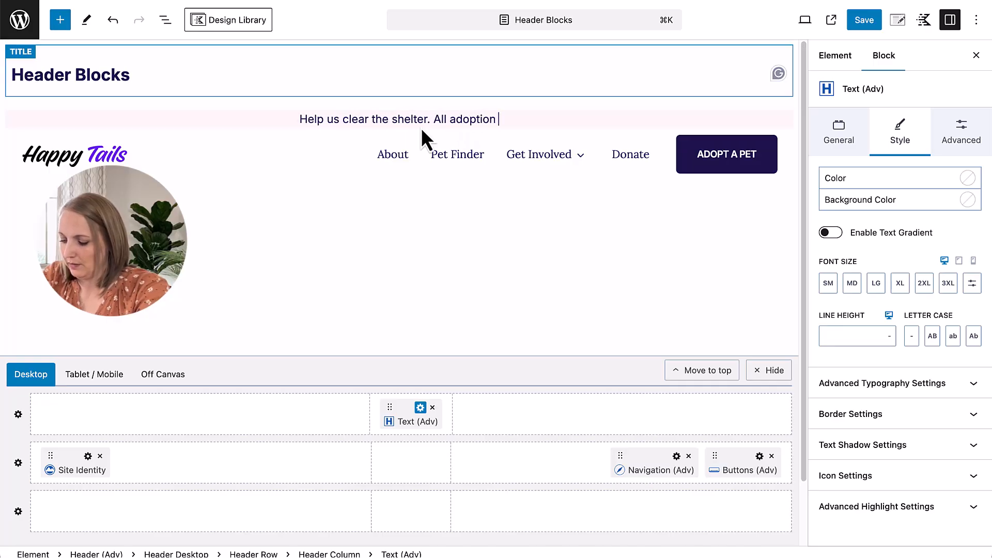
pyautogui.write('fees are j')
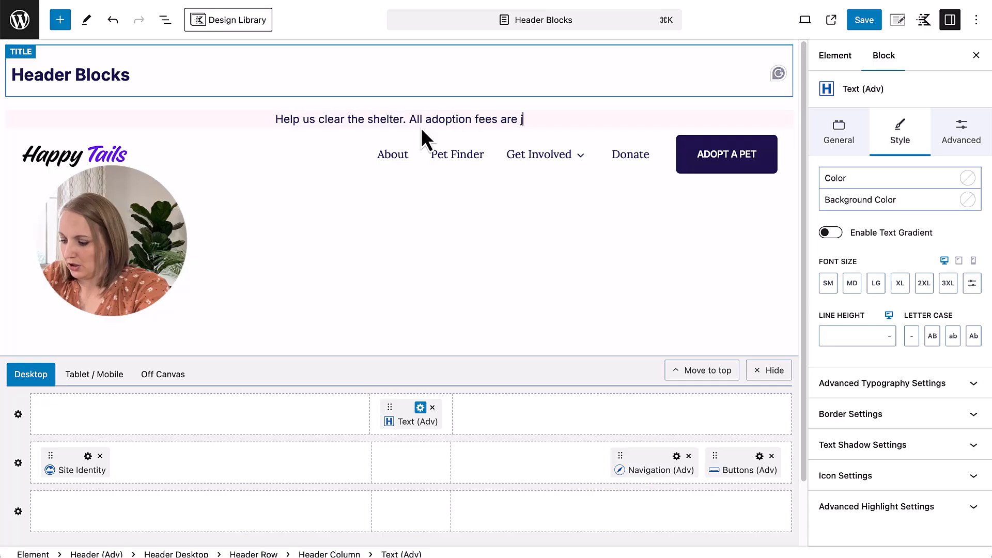
pyautogui.write('ust $25 throug')
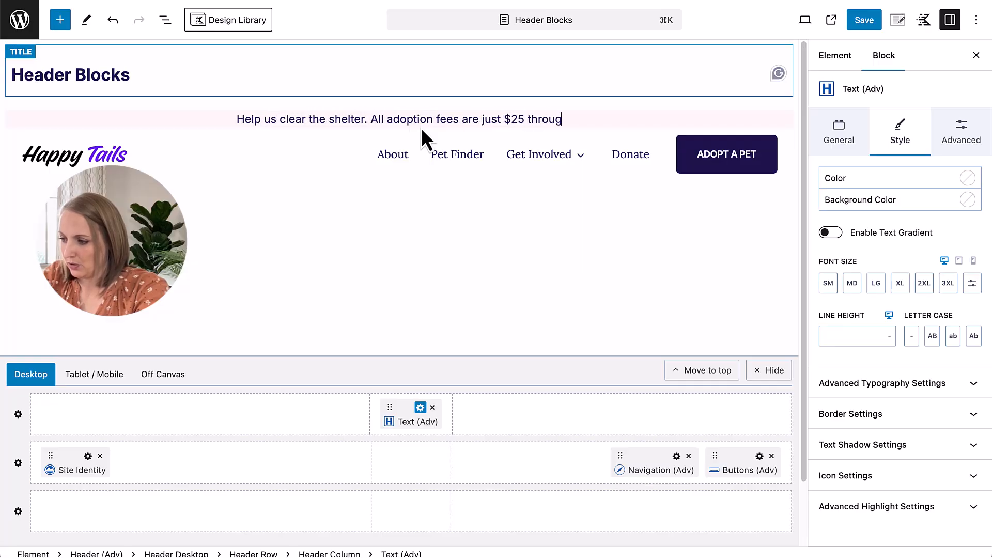
pyautogui.write('h Nov 15')
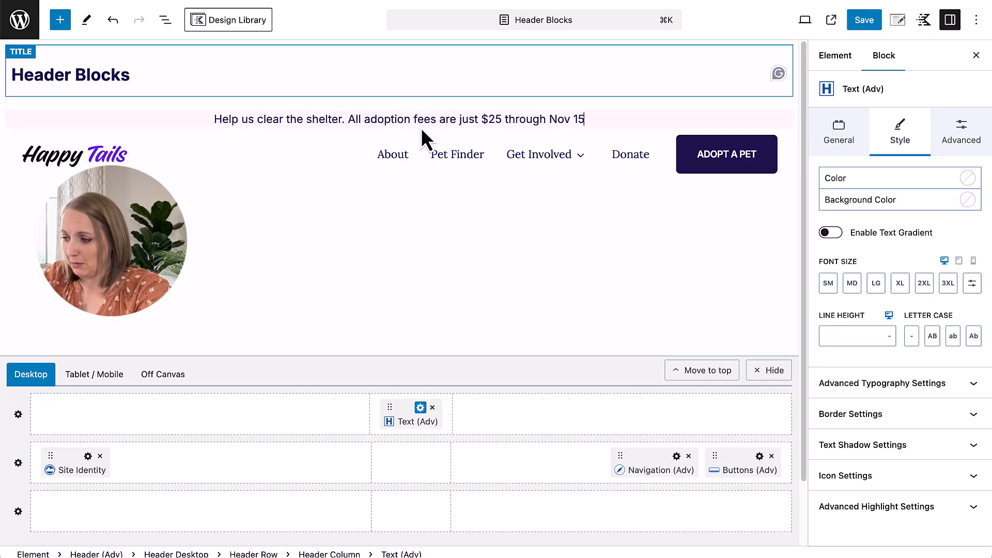
pyautogui.write('th.')
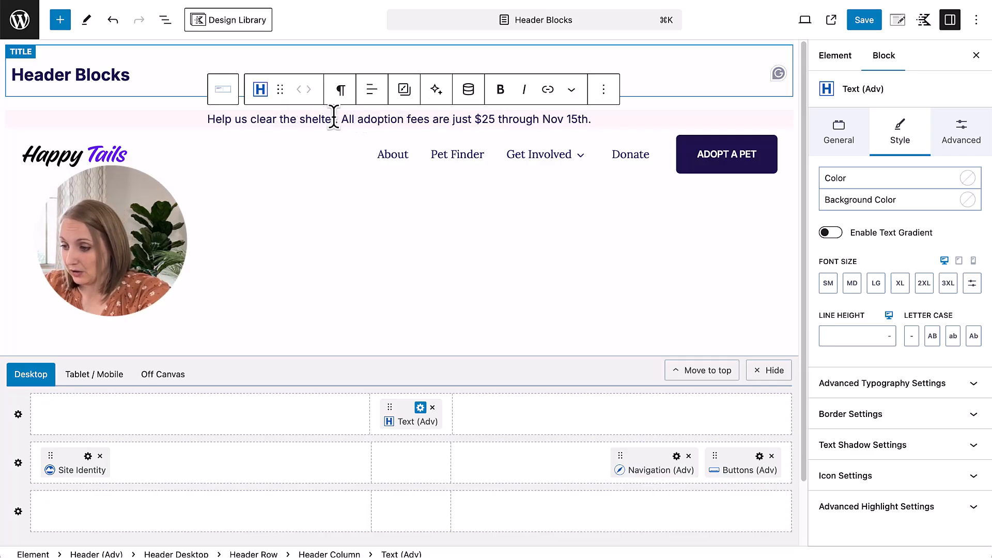
# Step: Link the words "clear the shelter" in the top row's text to /adpot-a-shelter
pyautogui.moveTo(335, 119); pyautogui.dragTo(251, 119)
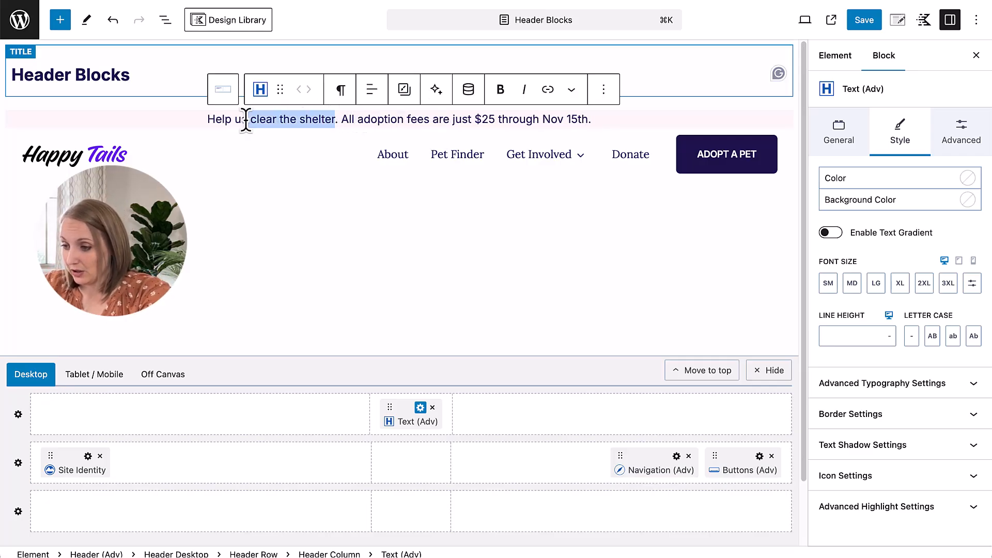
pyautogui.click(550, 89)
pyautogui.write('/adpot-a')
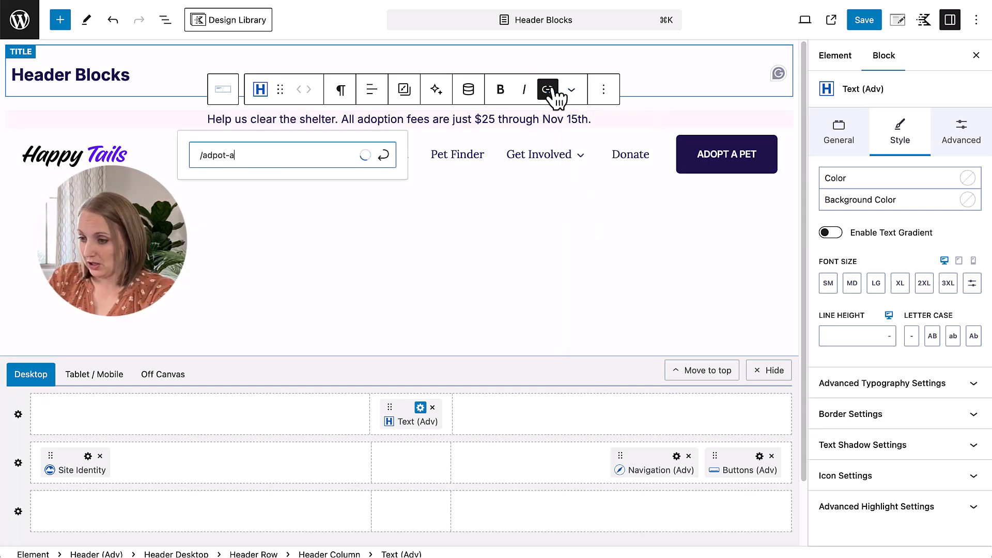
pyautogui.write('-shelter')
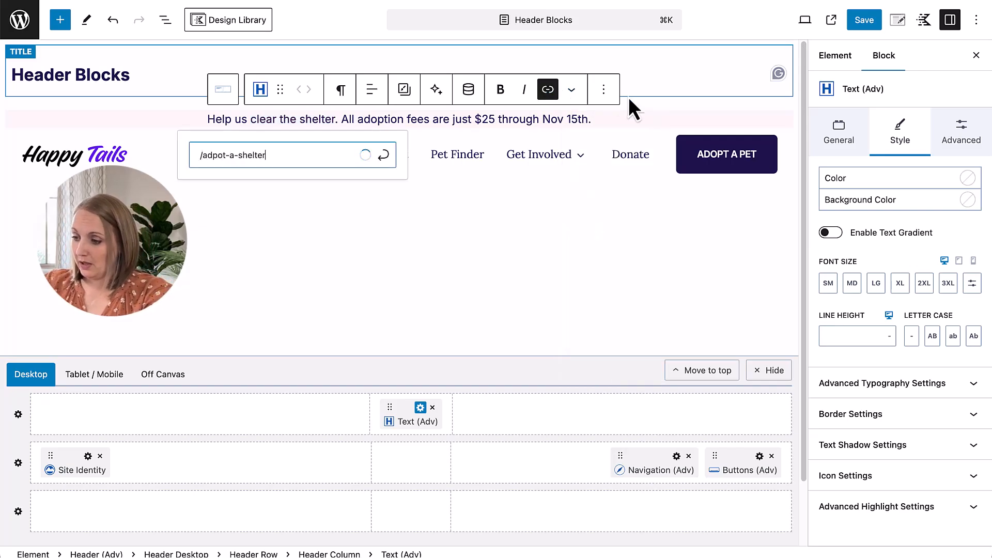
pyautogui.click(383, 155)
pyautogui.click(227, 119)
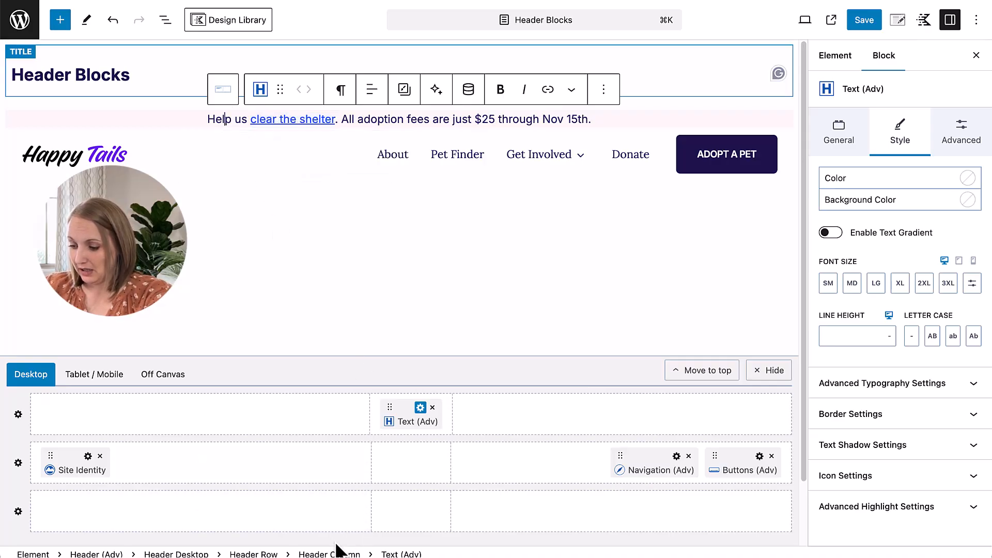
# Step: Give the desktop header's top row the purple palette background color 4C40A8
pyautogui.click(18, 415)
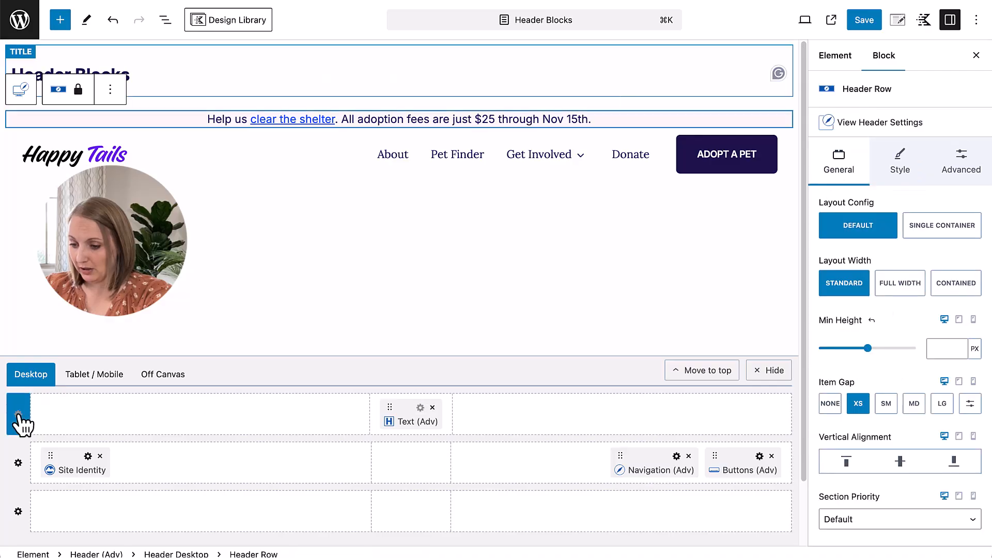
pyautogui.click(894, 161)
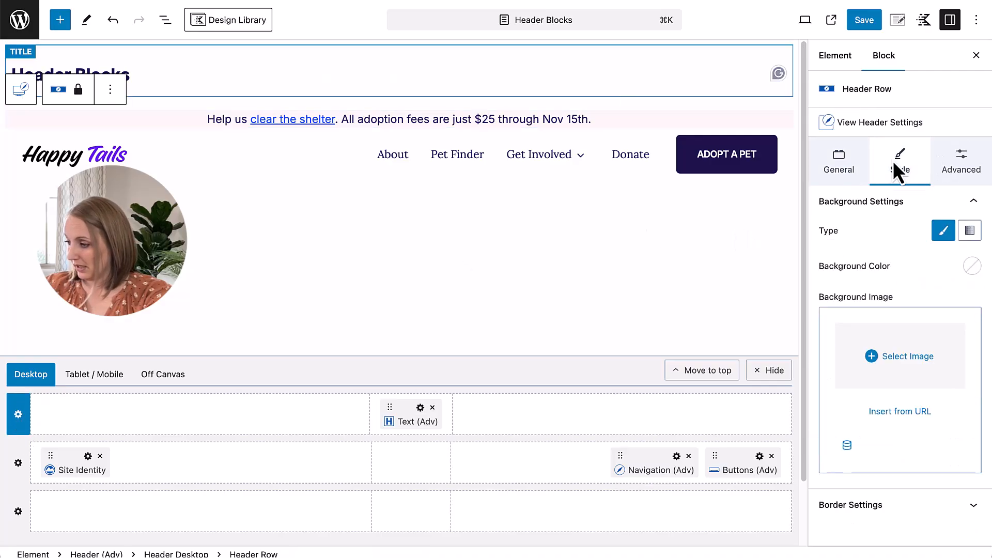
pyautogui.click(967, 272)
pyautogui.click(894, 239)
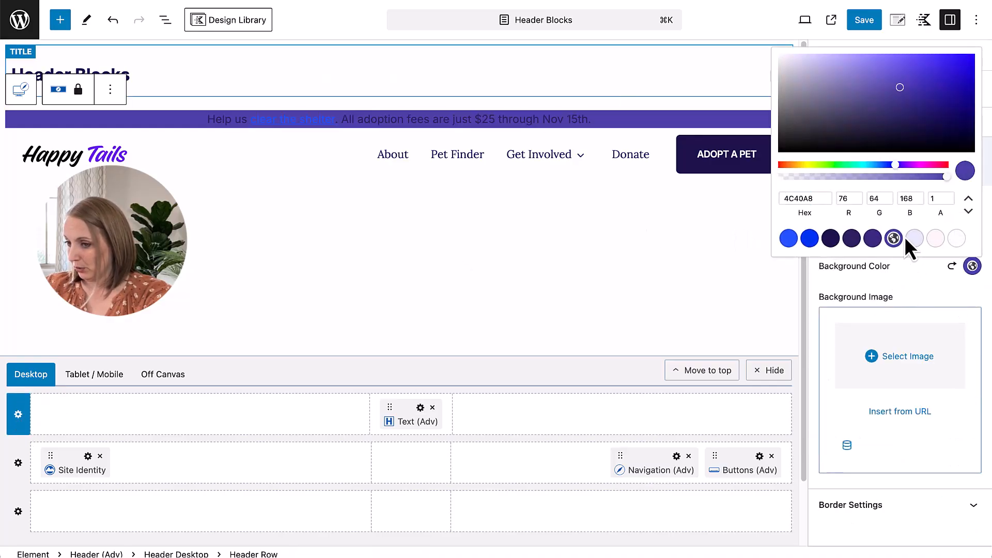
pyautogui.click(919, 280)
# Step: Link the top row's padding sides and set the padding to X Small 16px
pyautogui.click(960, 170)
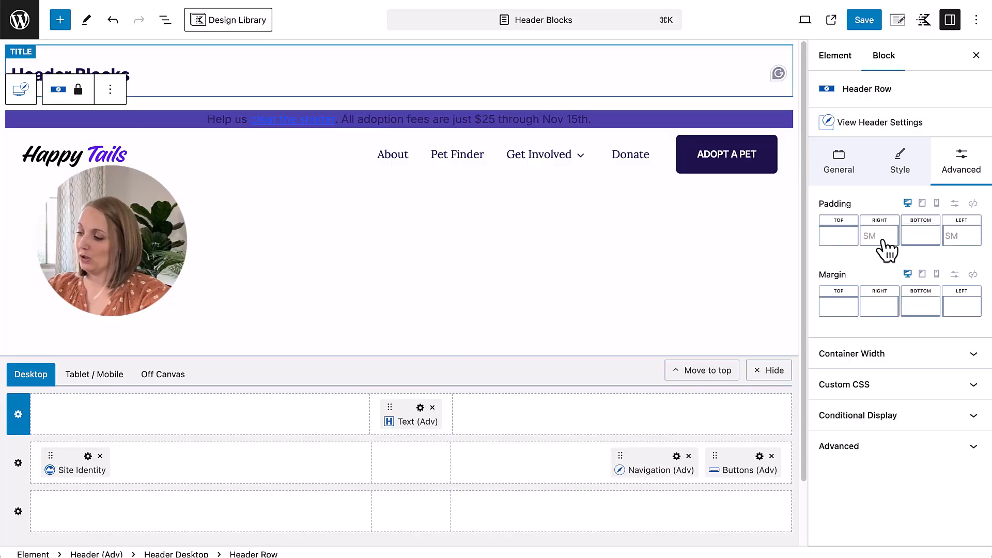
pyautogui.click(973, 203)
pyautogui.click(845, 240)
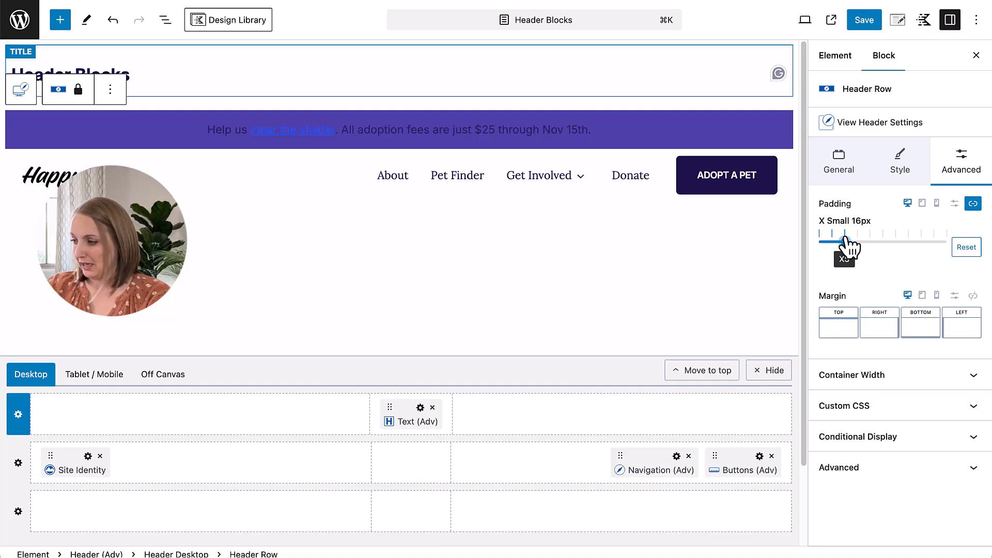
# Step: Unlink the desktop top row's padding sides and set the top and bottom padding to XXS
pyautogui.click(955, 204)
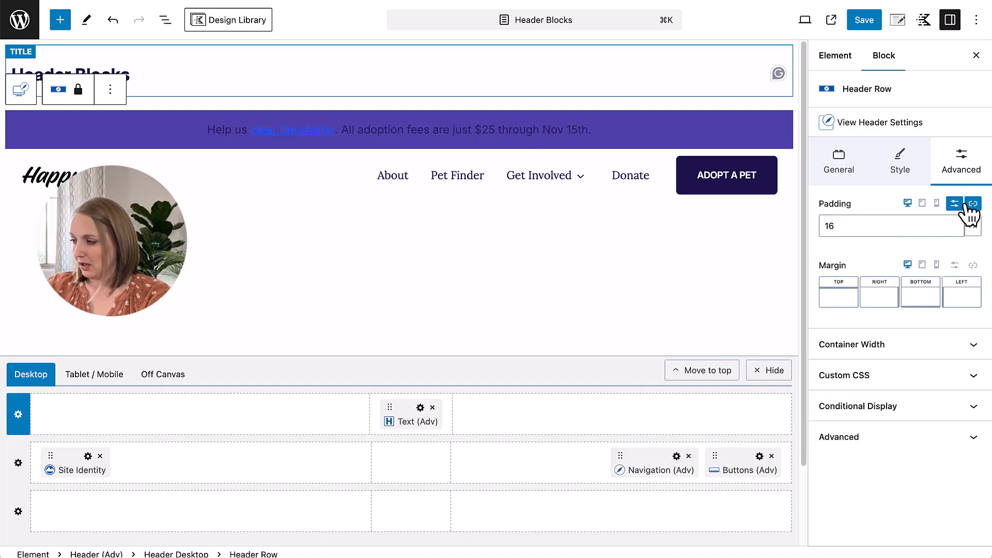
pyautogui.click(972, 205)
pyautogui.click(956, 204)
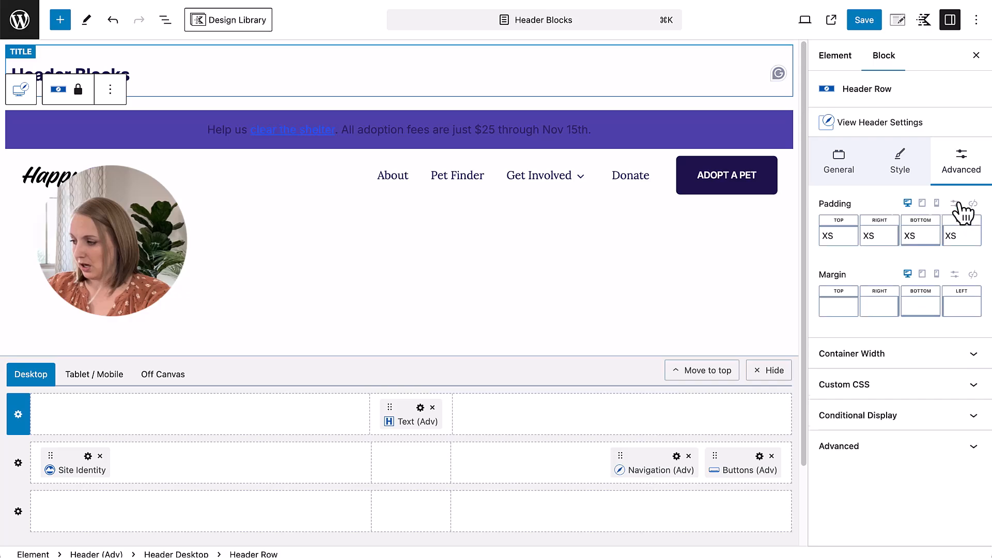
pyautogui.click(834, 237)
pyautogui.moveTo(716, 290); pyautogui.dragTo(703, 290)
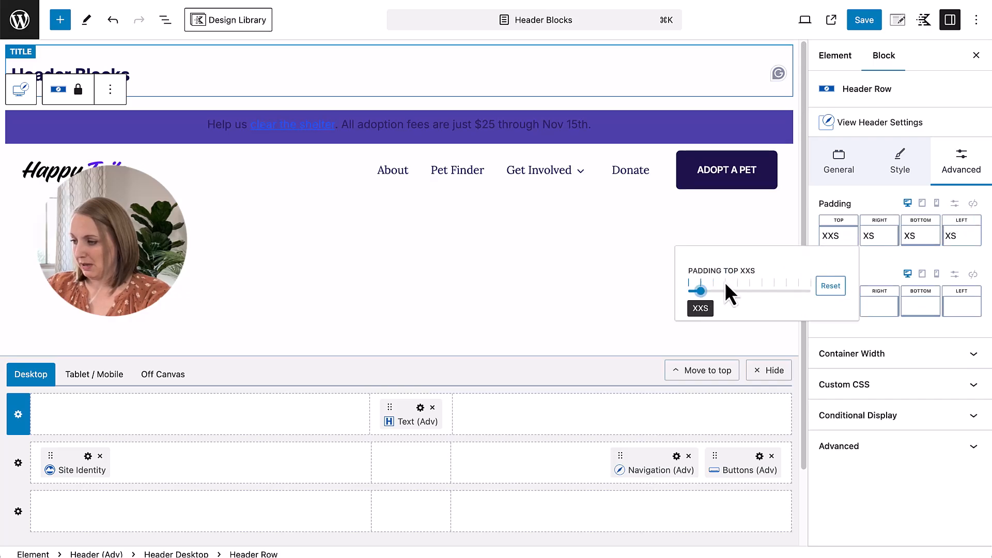
pyautogui.click(914, 237)
pyautogui.moveTo(791, 291); pyautogui.dragTo(783, 291)
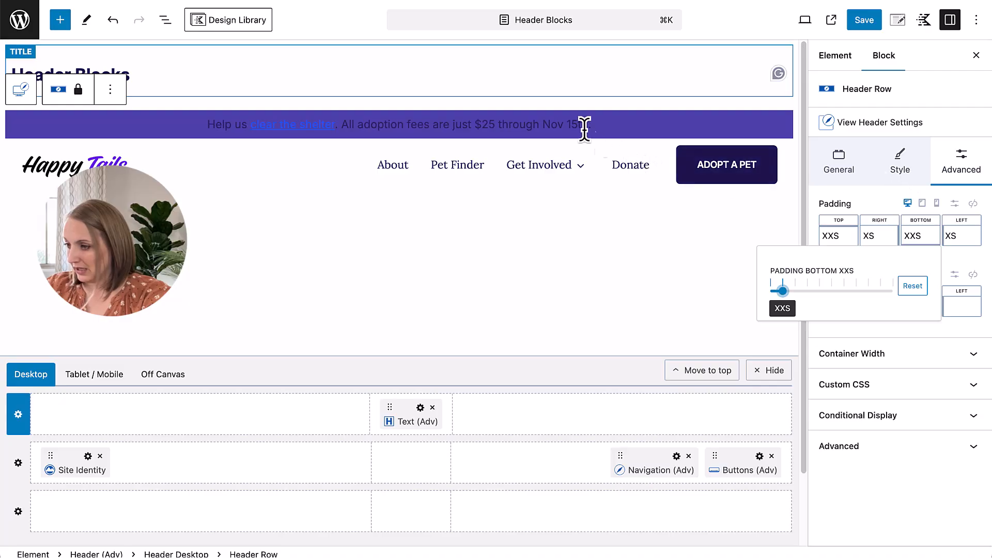
# Step: Give the desktop top row's promotional text the white palette color
pyautogui.click(530, 124)
pyautogui.click(970, 182)
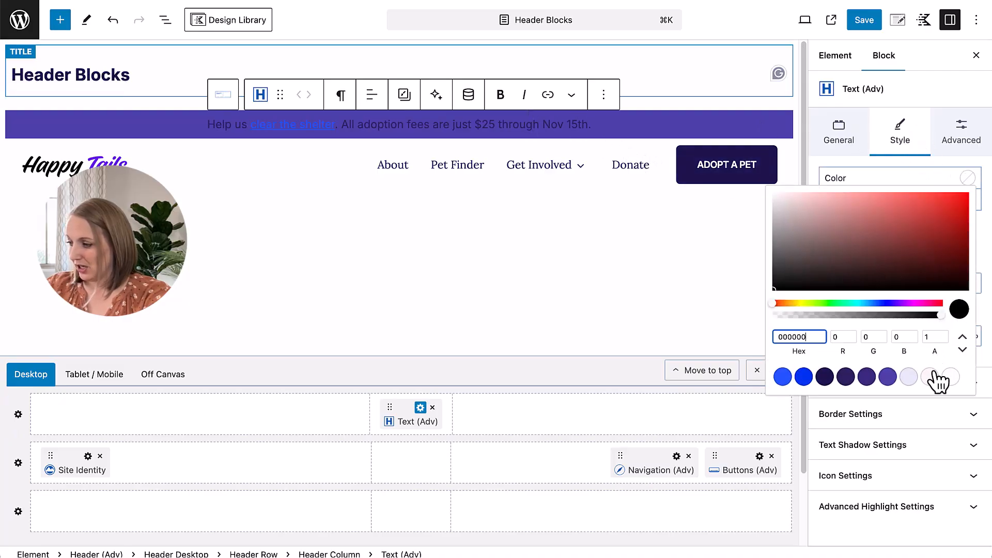
pyautogui.click(954, 383)
pyautogui.click(858, 161)
# Step: Set the promotional text's link color to palette color E3E6F6 and its hover color to palette white, and save the header
pyautogui.click(838, 135)
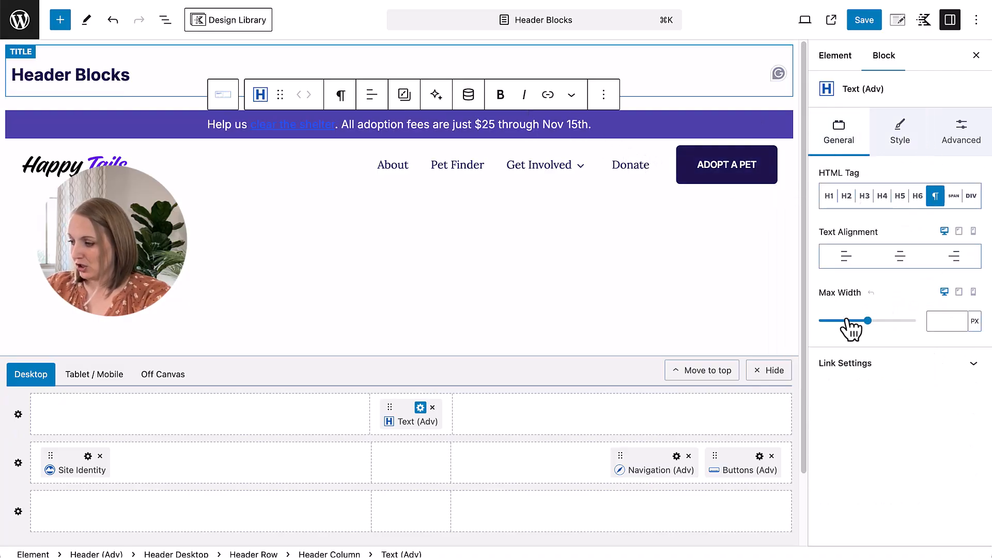
pyautogui.click(859, 367)
pyautogui.click(948, 391)
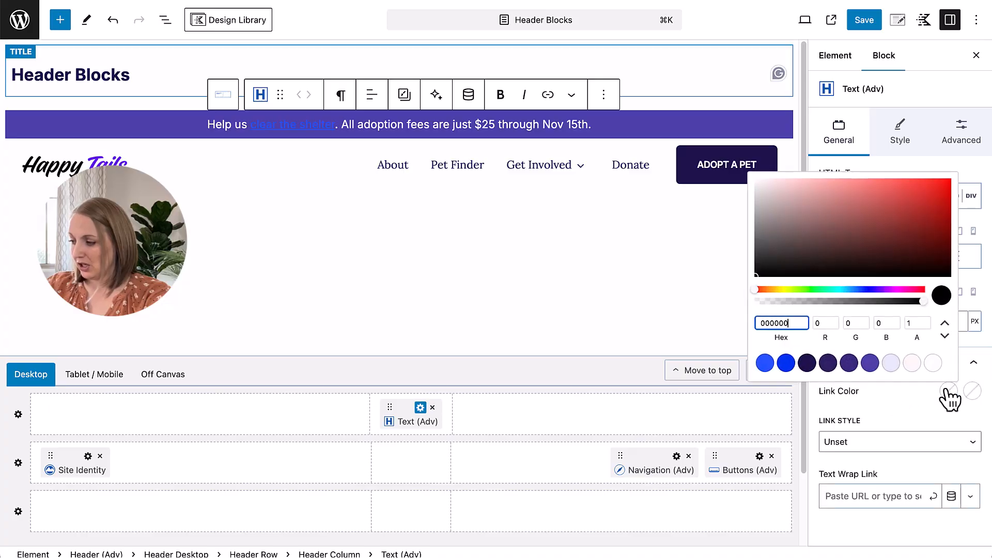
pyautogui.click(891, 364)
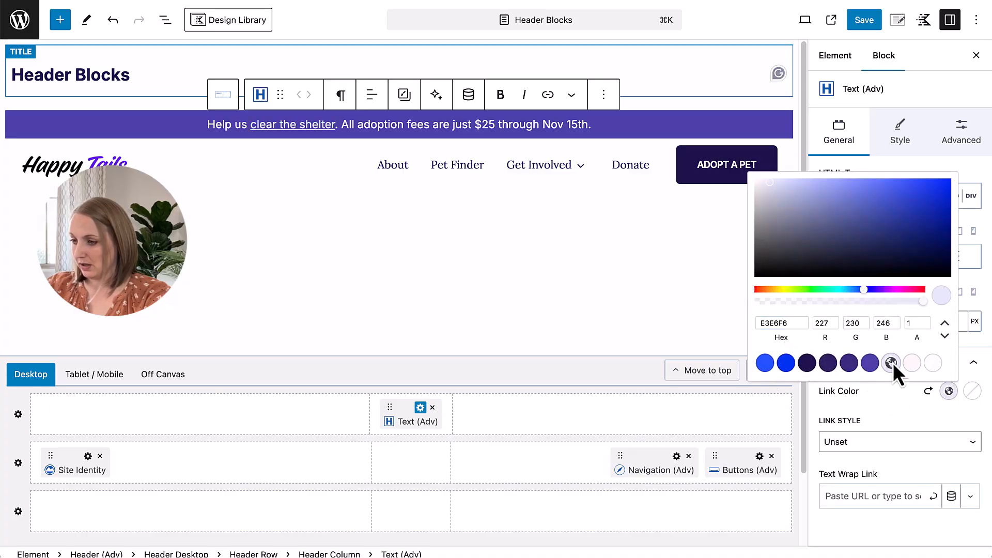
pyautogui.click(972, 391)
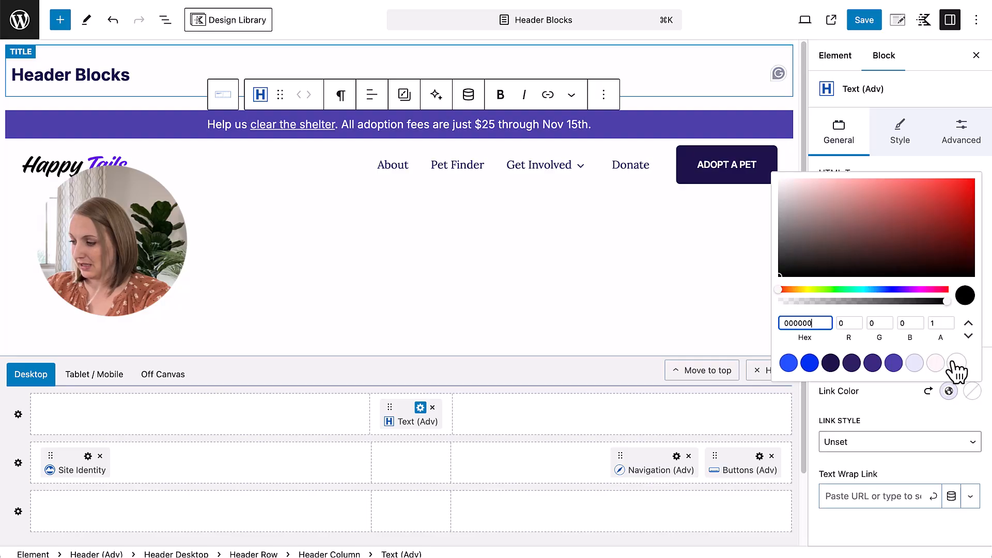
pyautogui.click(957, 363)
pyautogui.click(909, 404)
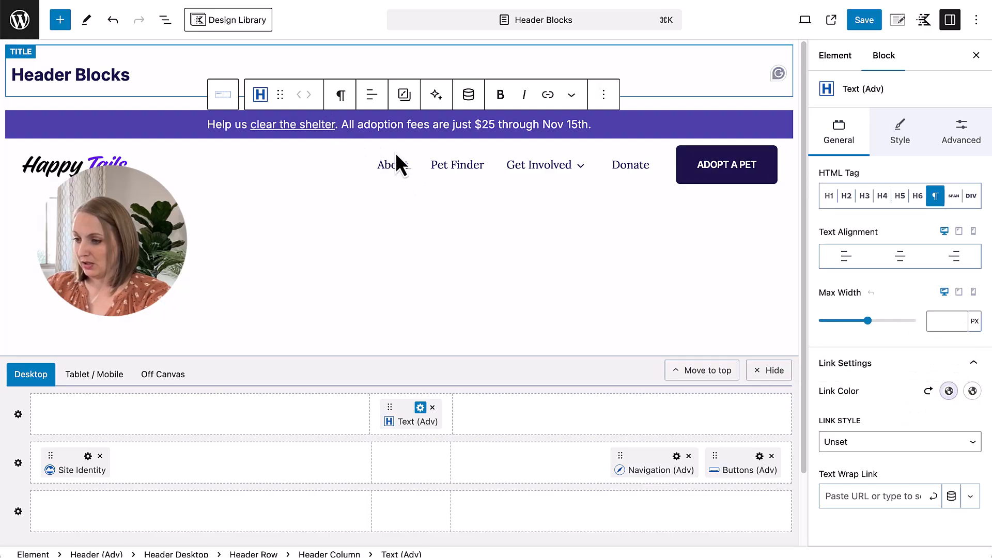
pyautogui.click(859, 21)
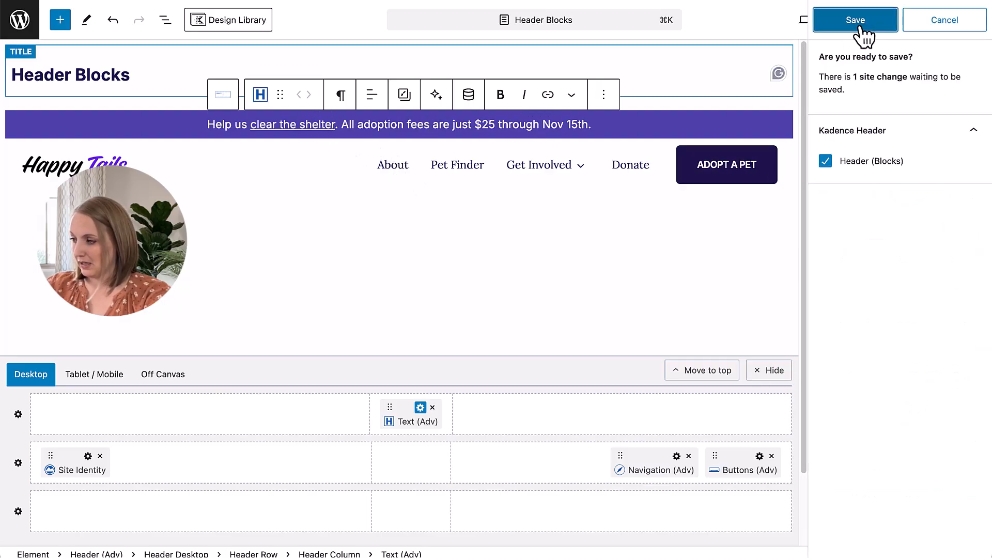
pyautogui.click(859, 21)
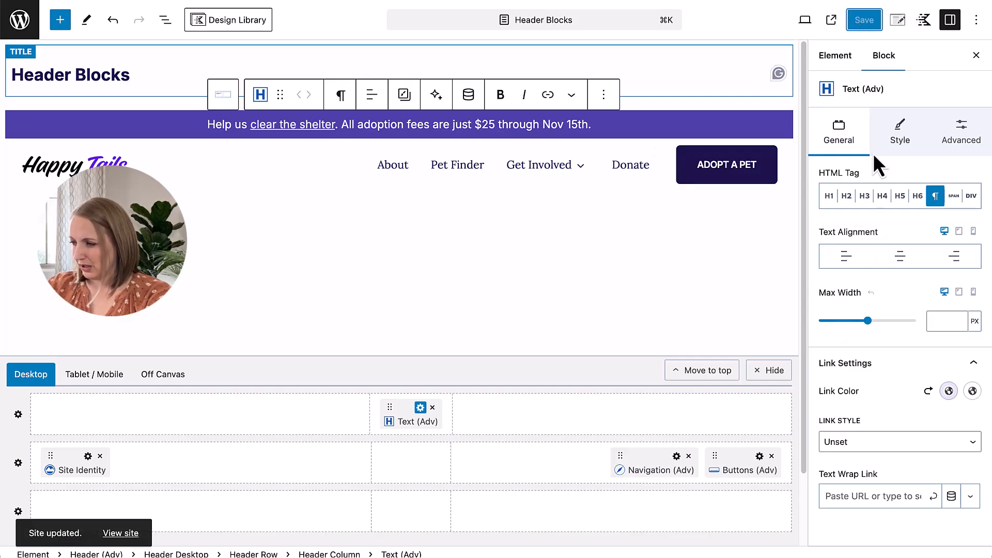
# Step: Set the promotional text's font size to 14 px on desktop and save the header
pyautogui.click(895, 132)
pyautogui.click(973, 285)
pyautogui.click(858, 284)
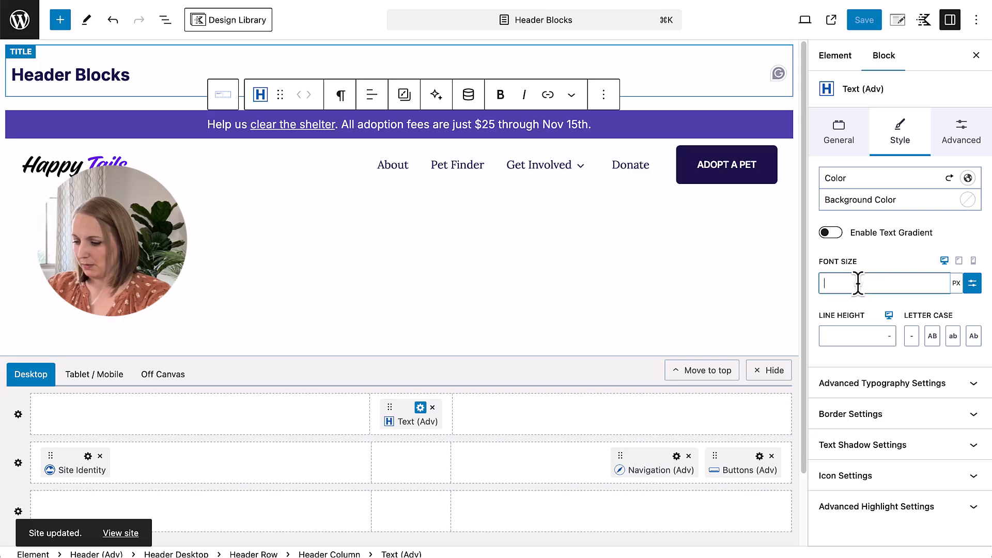
pyautogui.write('14')
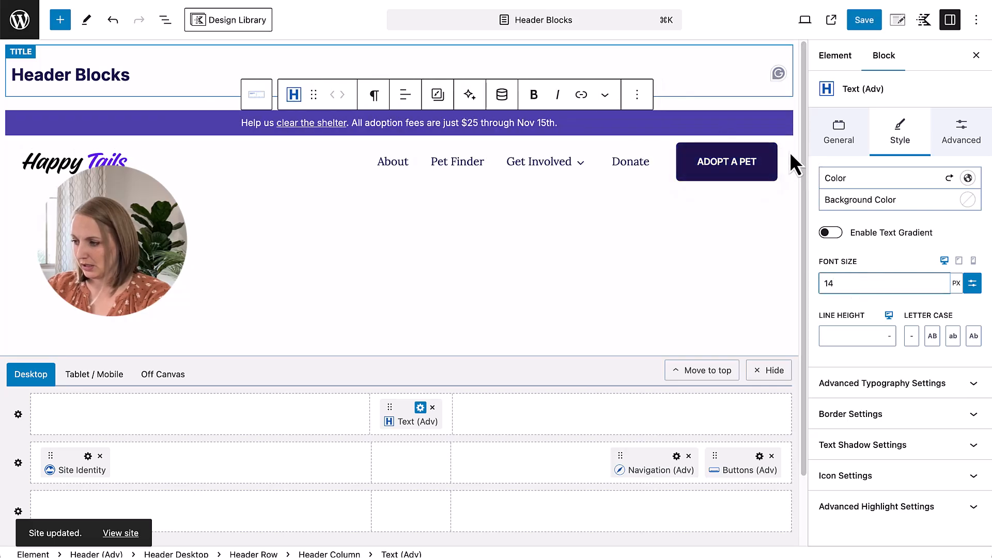
pyautogui.click(776, 152)
pyautogui.click(859, 25)
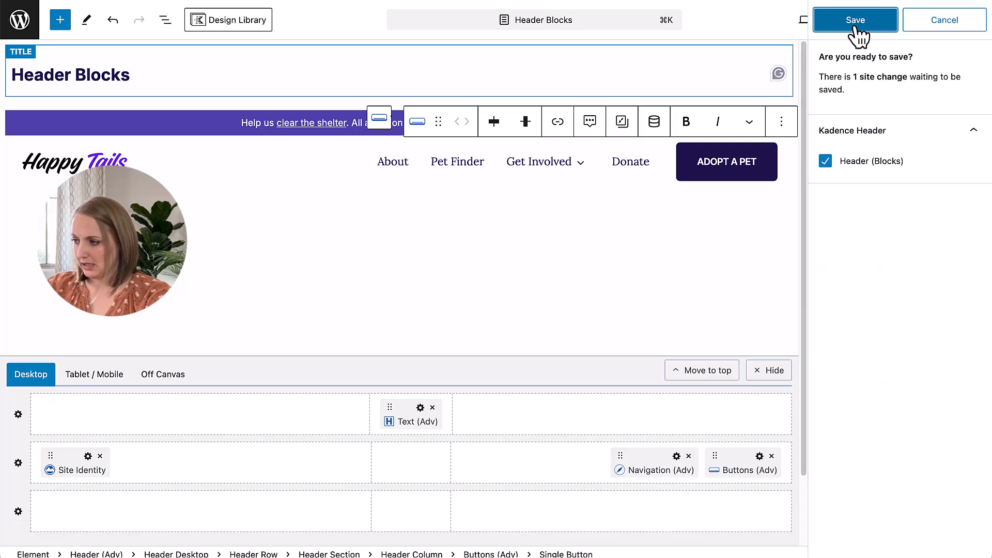
pyautogui.click(855, 24)
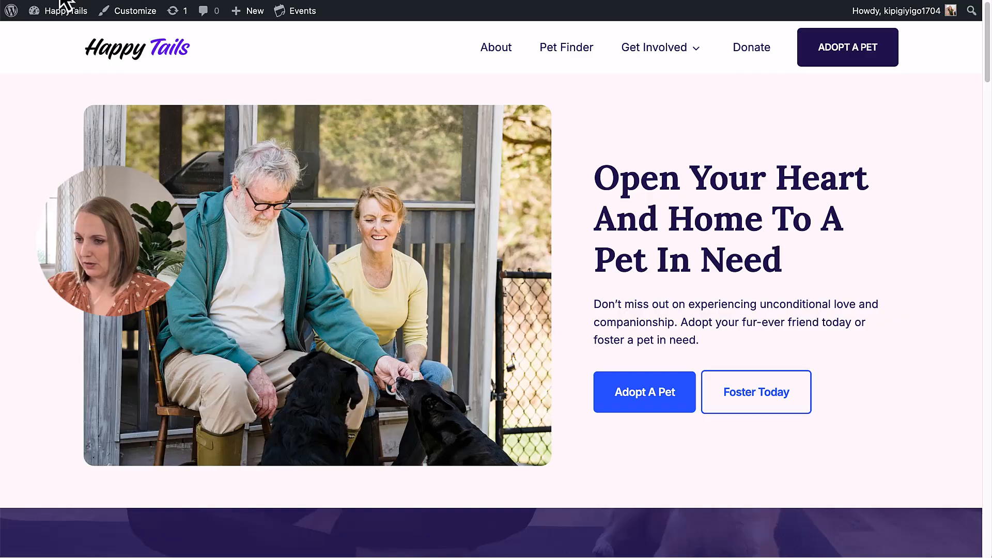
pyautogui.click(61, 5)
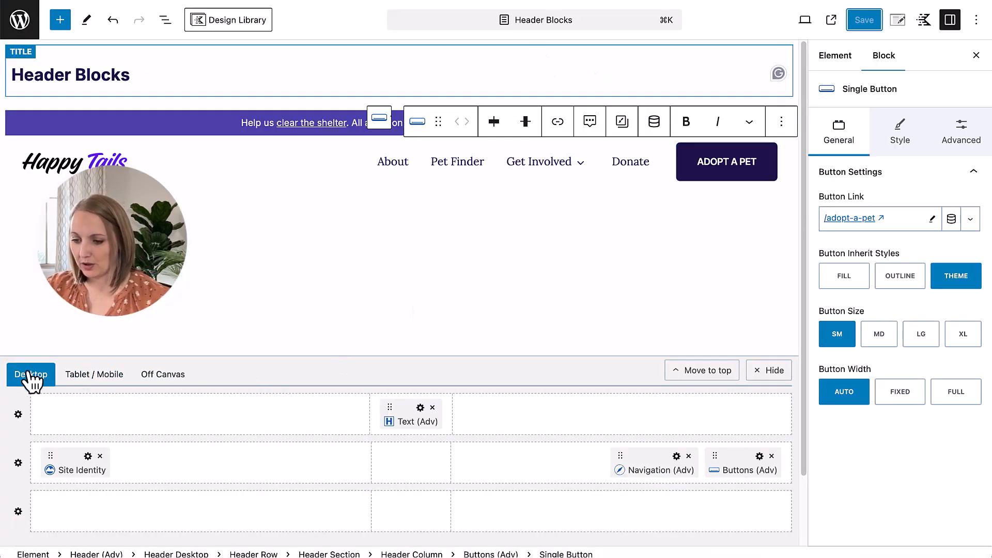
# Step: Set the top and bottom tablet padding of the tablet/mobile header's middle row to XXS
pyautogui.click(95, 382)
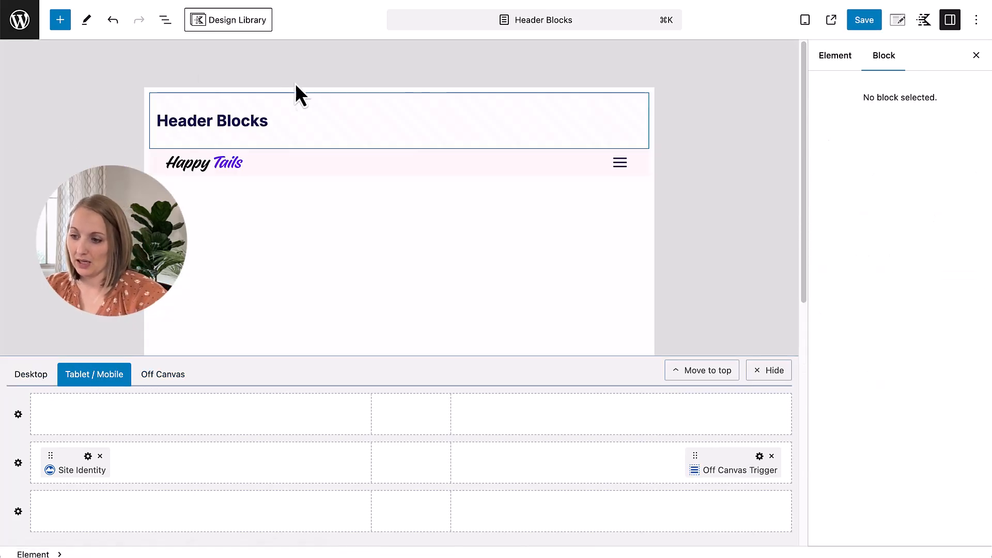
pyautogui.click(18, 463)
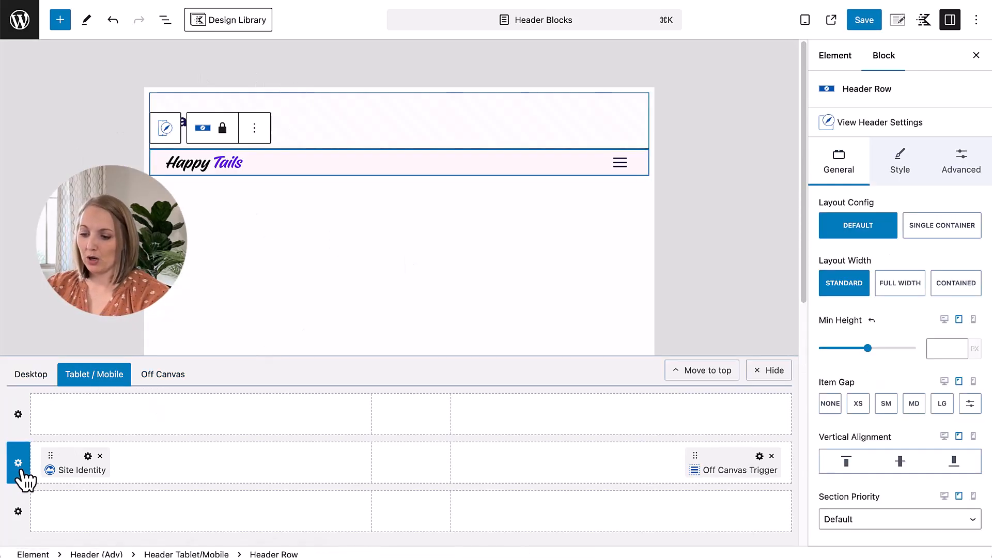
pyautogui.click(961, 160)
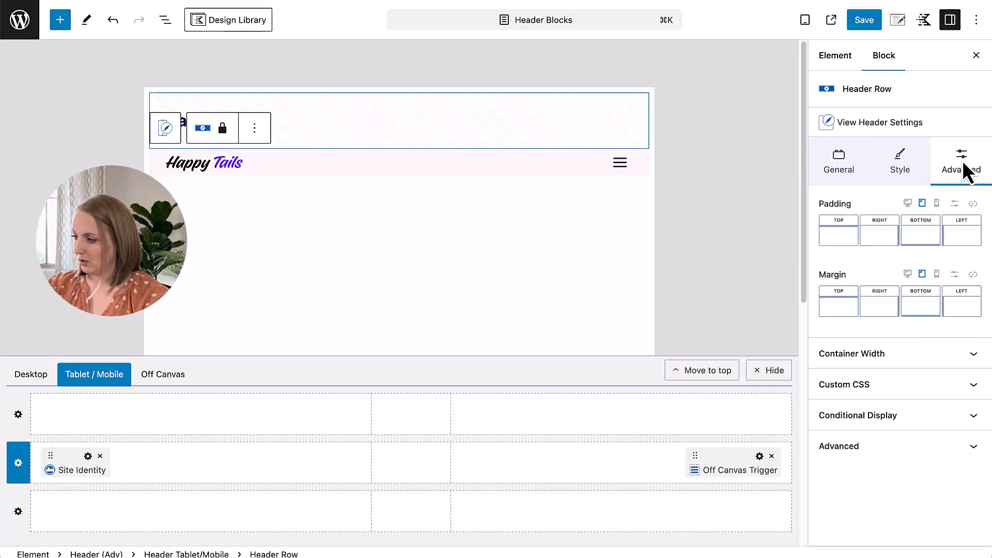
pyautogui.click(840, 236)
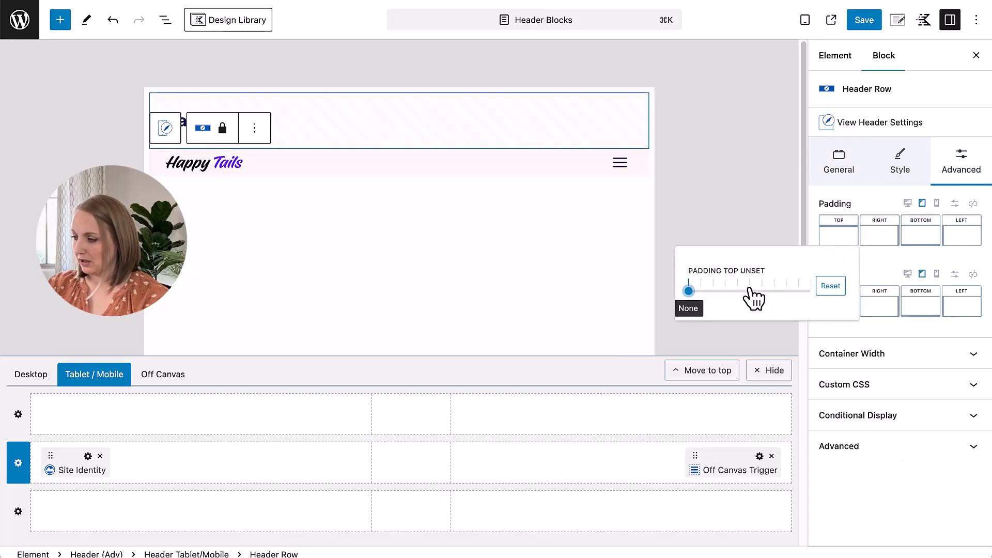
pyautogui.click(700, 291)
pyautogui.click(923, 236)
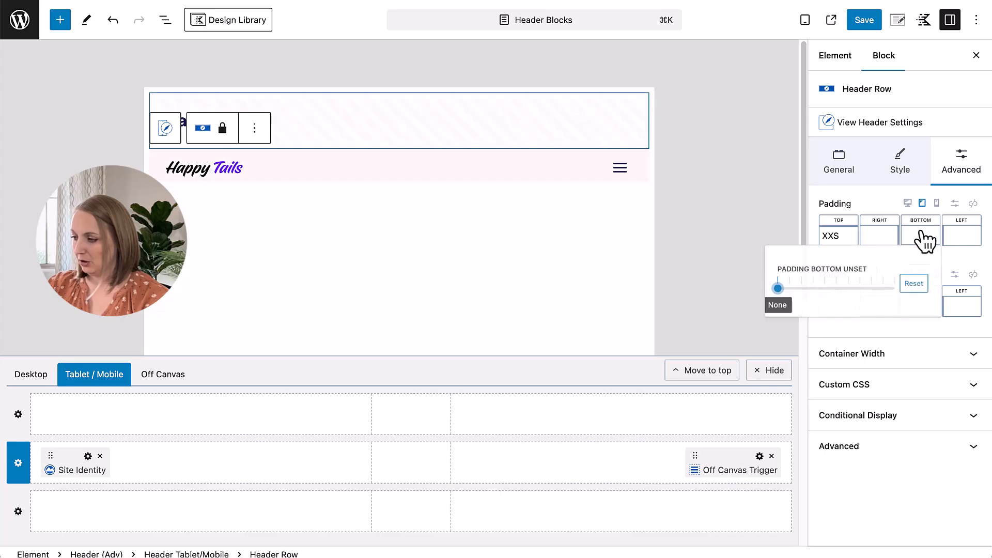
pyautogui.click(783, 291)
# Step: Set the right and left tablet padding of the tablet/mobile header's middle row to SM
pyautogui.click(877, 237)
pyautogui.click(754, 291)
pyautogui.moveTo(754, 291); pyautogui.dragTo(766, 291)
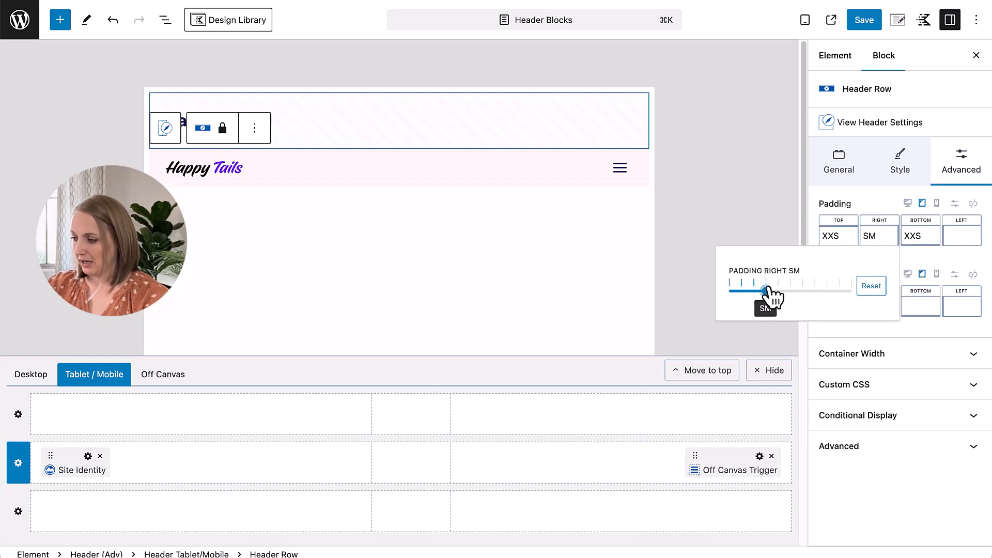
pyautogui.click(966, 240)
pyautogui.click(848, 291)
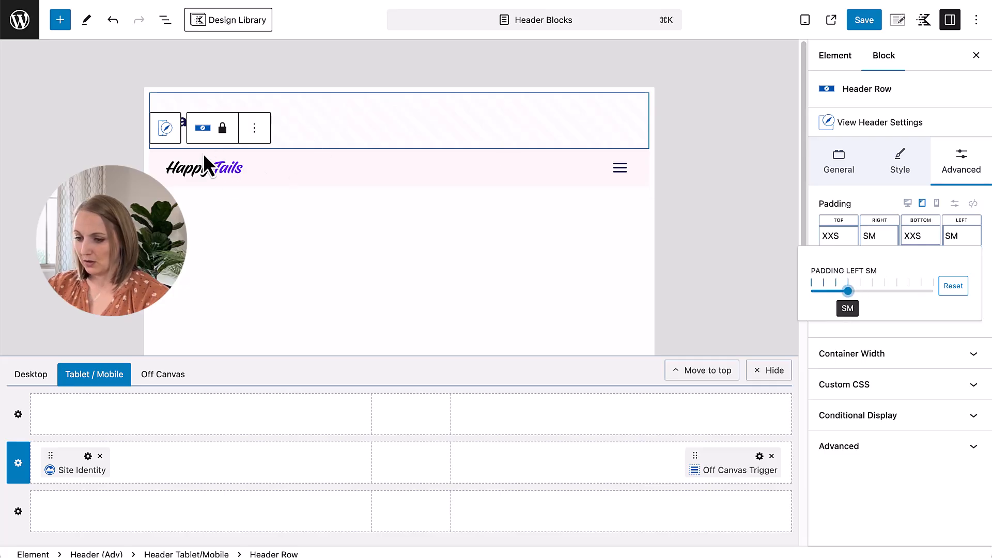
# Step: In the mobile preview, give the tablet/mobile header's middle row the white palette background color FDFDFD
pyautogui.click(936, 203)
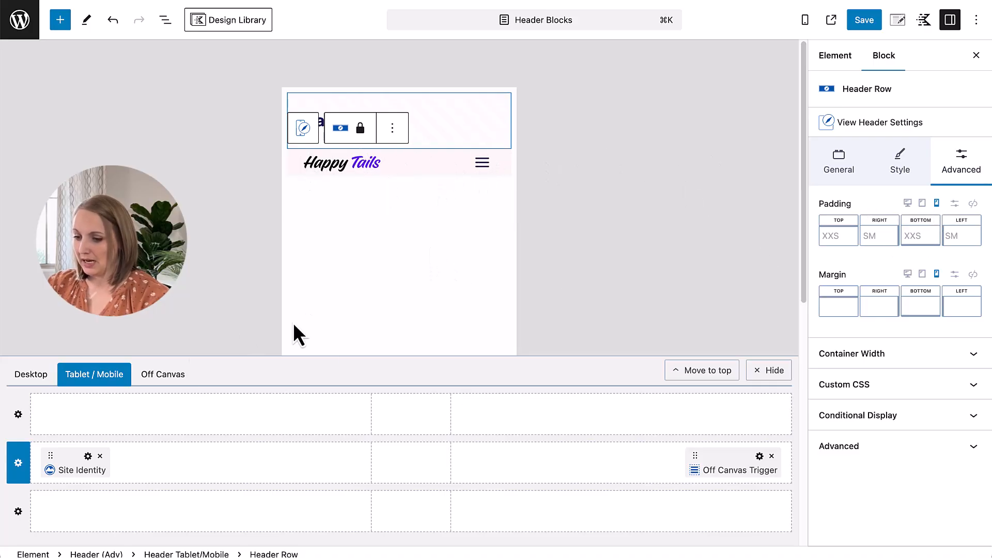
pyautogui.click(893, 167)
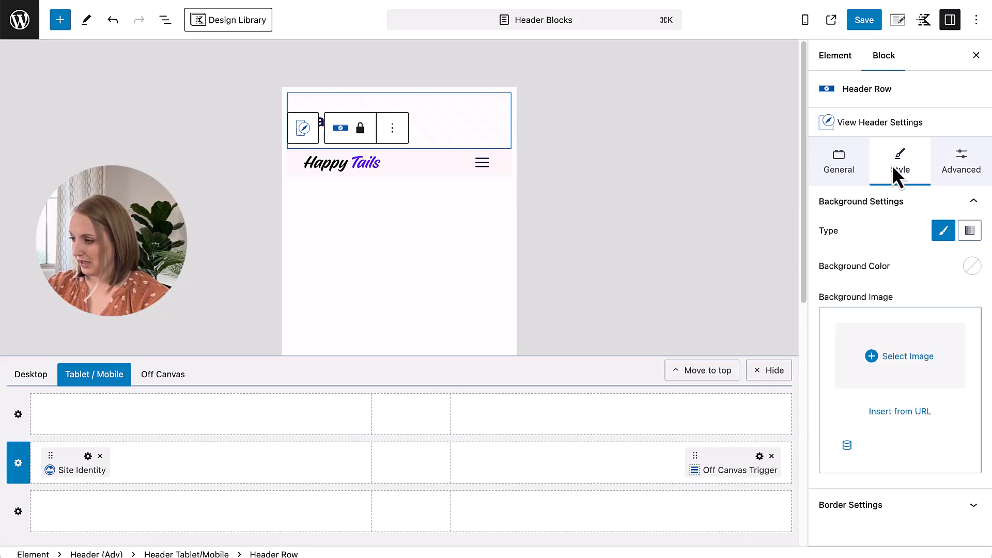
pyautogui.click(972, 266)
pyautogui.click(956, 238)
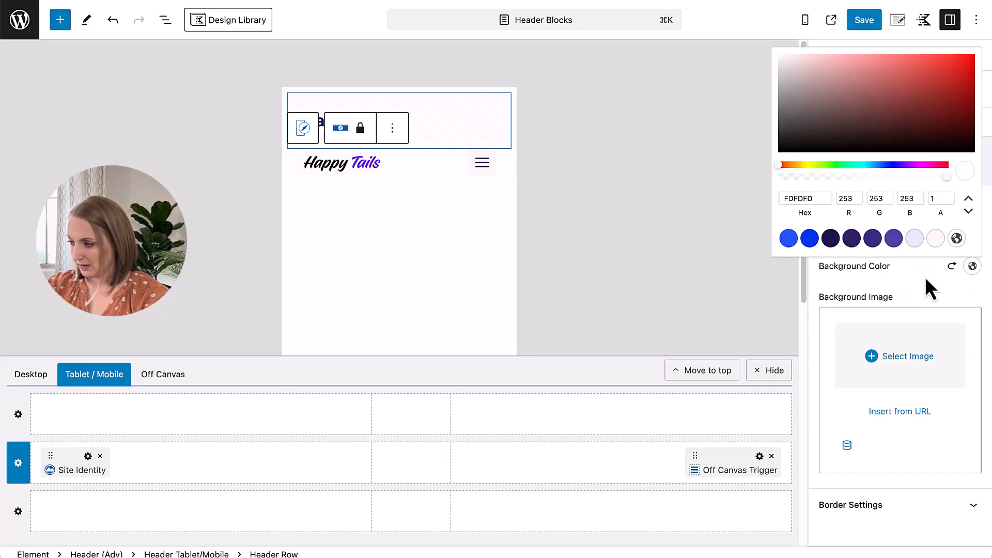
# Step: Make the Off Canvas Trigger's normal background transparent on mobile by setting its alpha to 0
pyautogui.click(480, 166)
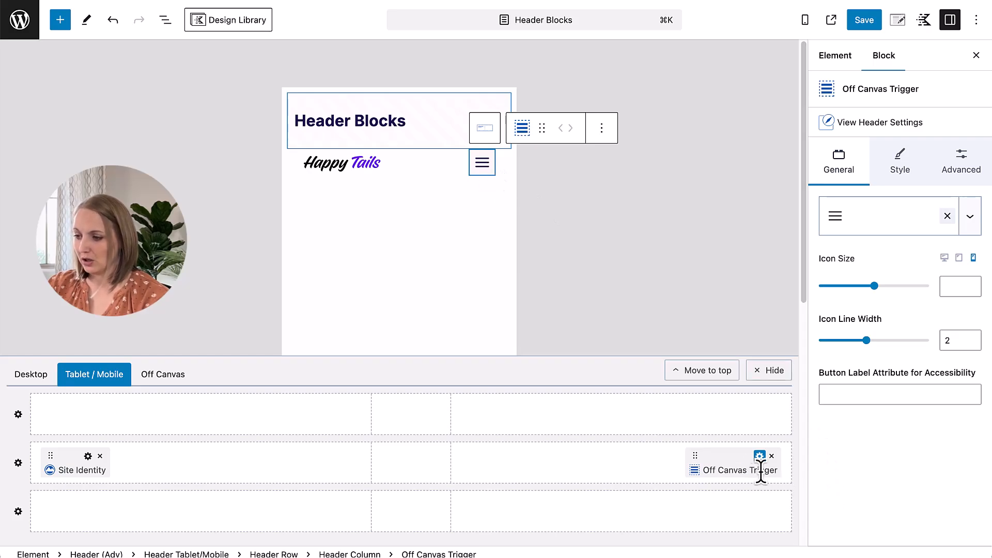
pyautogui.click(897, 162)
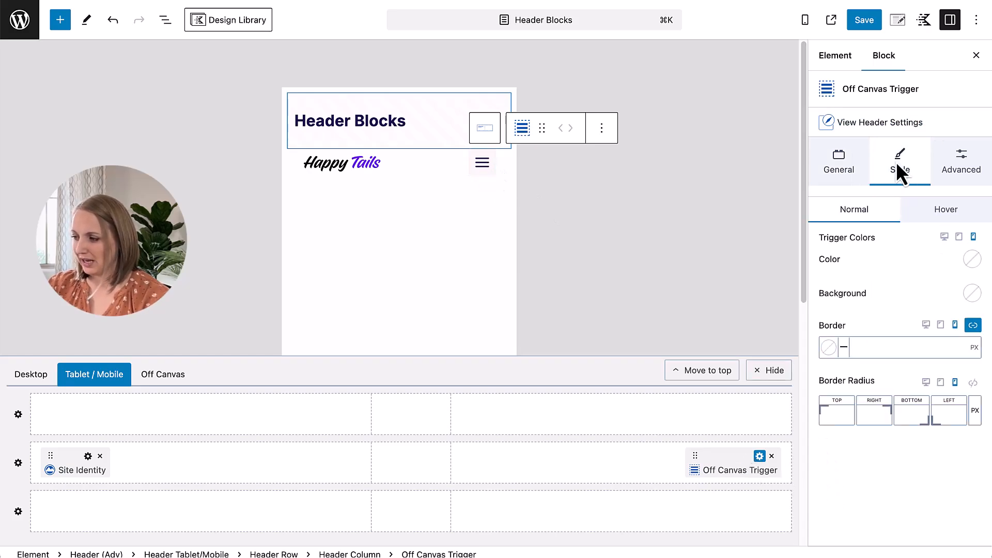
pyautogui.click(970, 293)
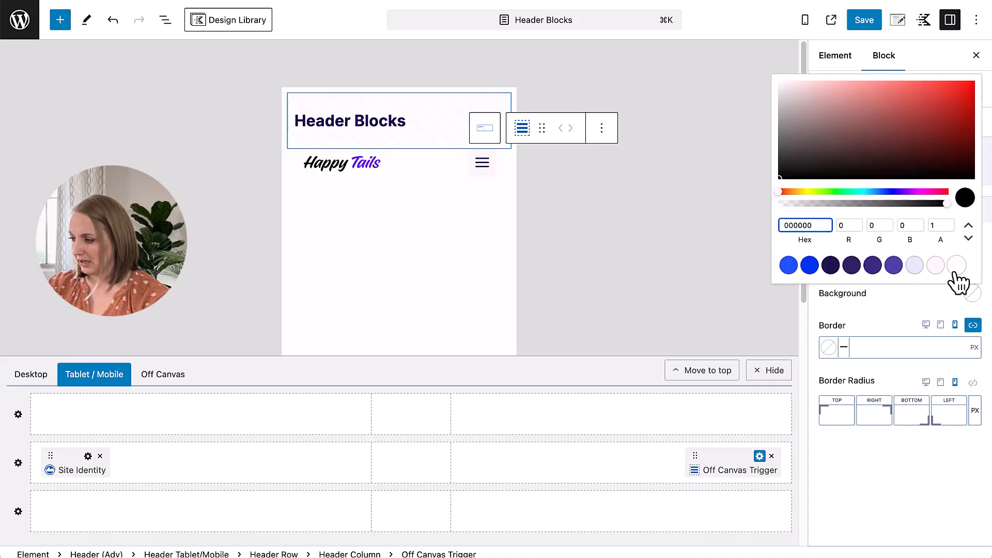
pyautogui.click(928, 225)
pyautogui.write('0')
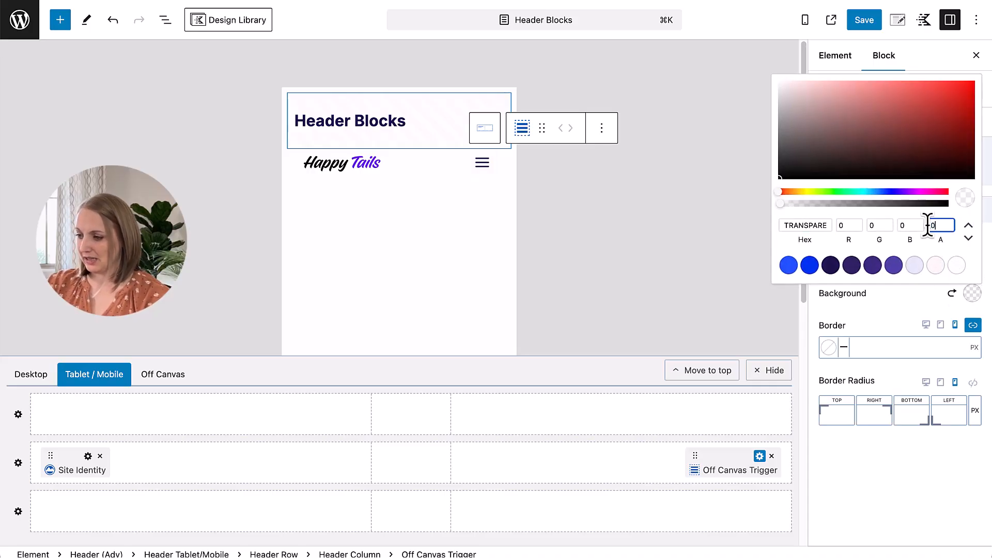
pyautogui.click(922, 305)
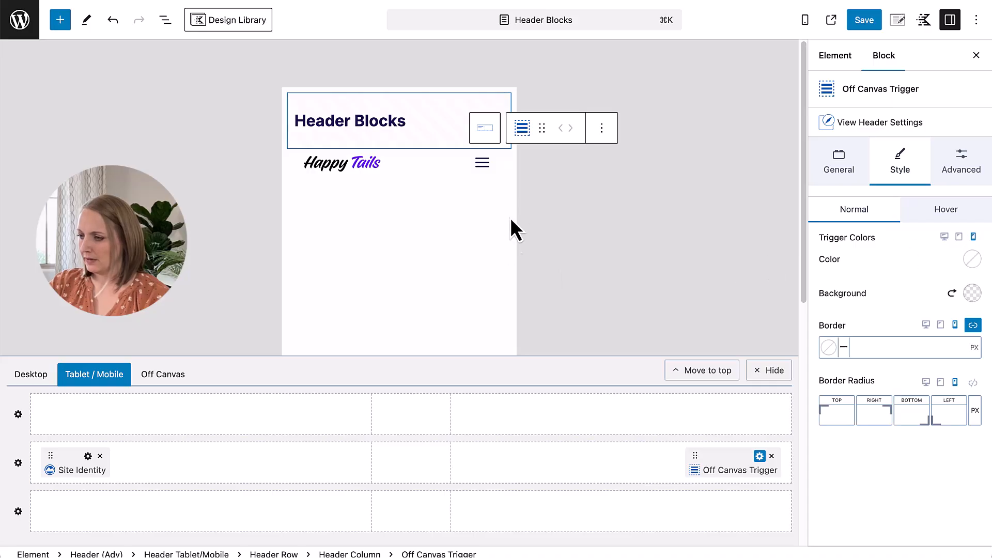
# Step: Set the Off Canvas Trigger's mobile icon color to the darkest purple palette color and its hover color to blue 0032EF
pyautogui.click(973, 260)
pyautogui.click(830, 231)
pyautogui.click(927, 298)
pyautogui.click(951, 208)
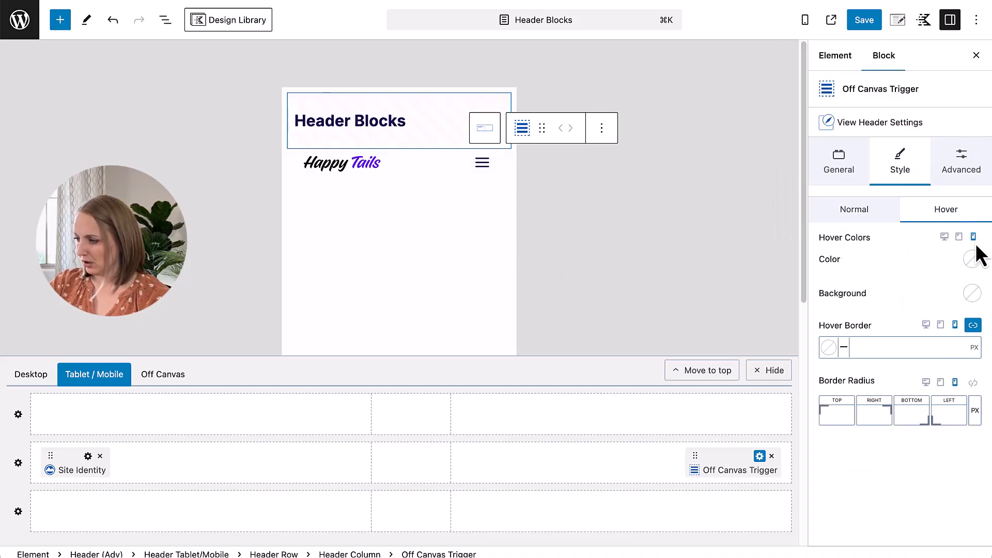
pyautogui.click(972, 259)
pyautogui.click(810, 231)
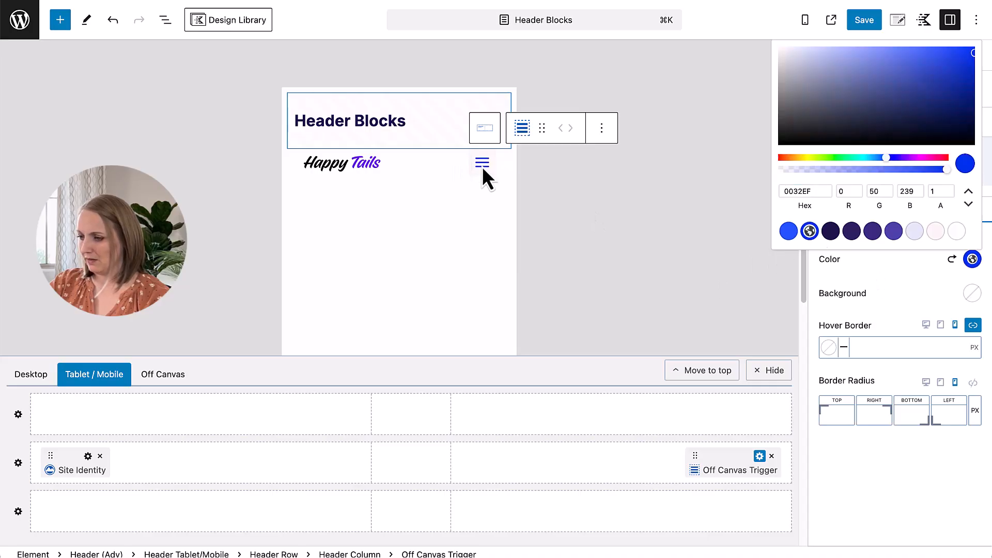
# Step: Make the Off Canvas Trigger's hover background transparent on mobile by setting its alpha to 0
pyautogui.click(962, 294)
pyautogui.click(933, 225)
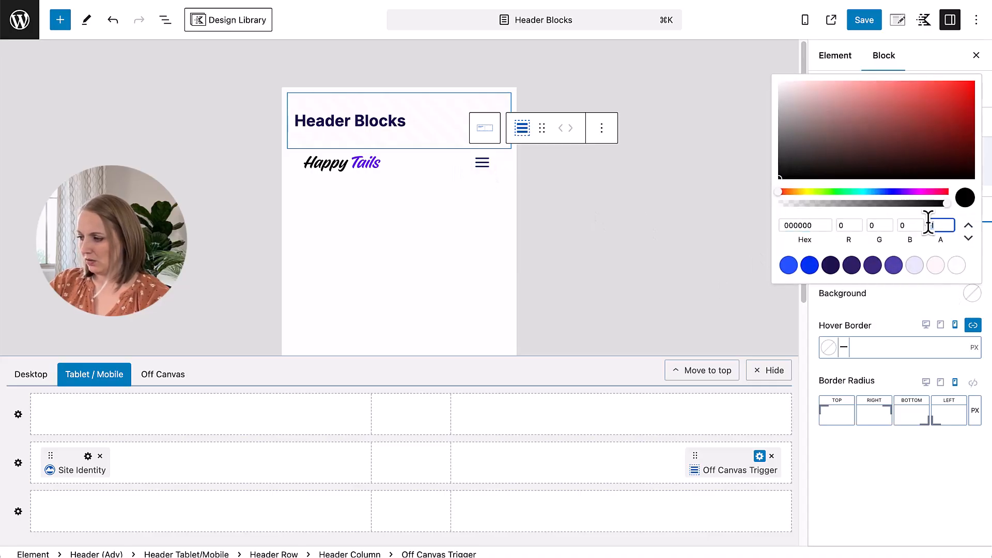
pyautogui.write('0')
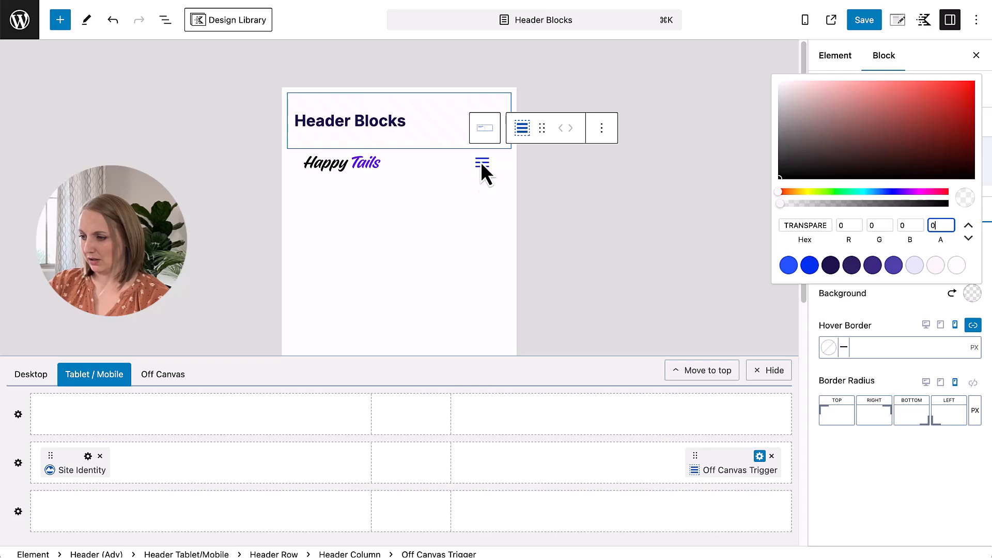
pyautogui.click(925, 288)
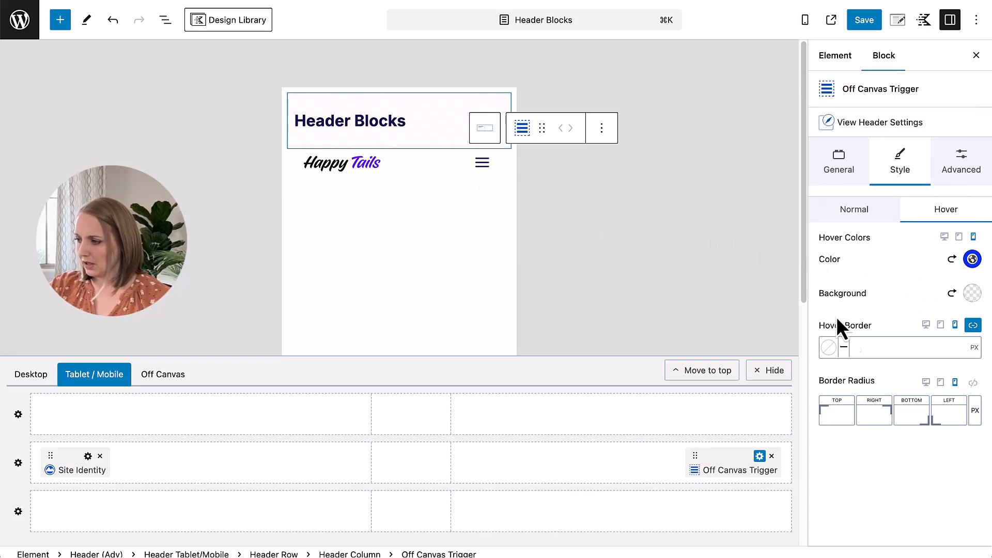
# Step: Set the right and left mobile padding of the tablet/mobile header's middle row to XS
pyautogui.click(957, 160)
pyautogui.click(18, 463)
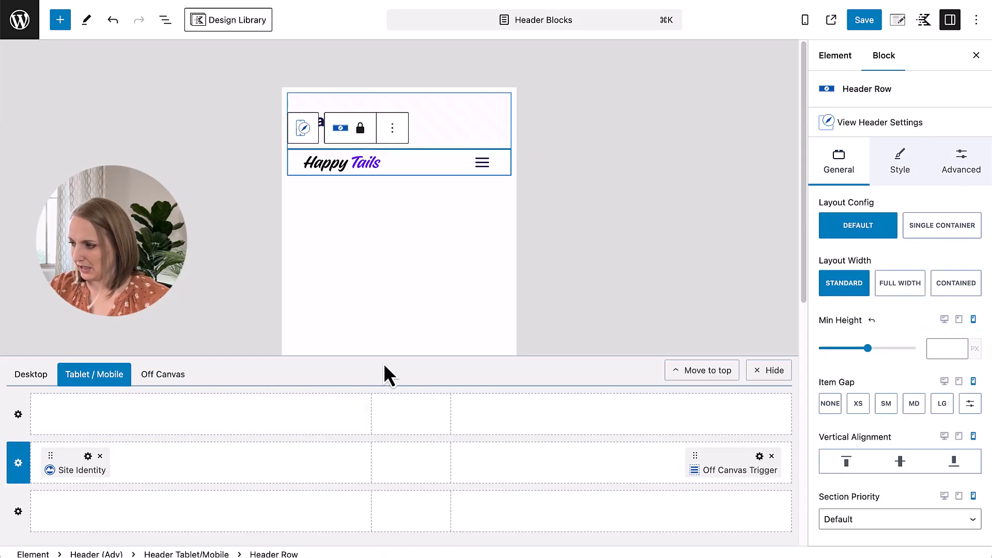
pyautogui.click(938, 176)
pyautogui.click(869, 238)
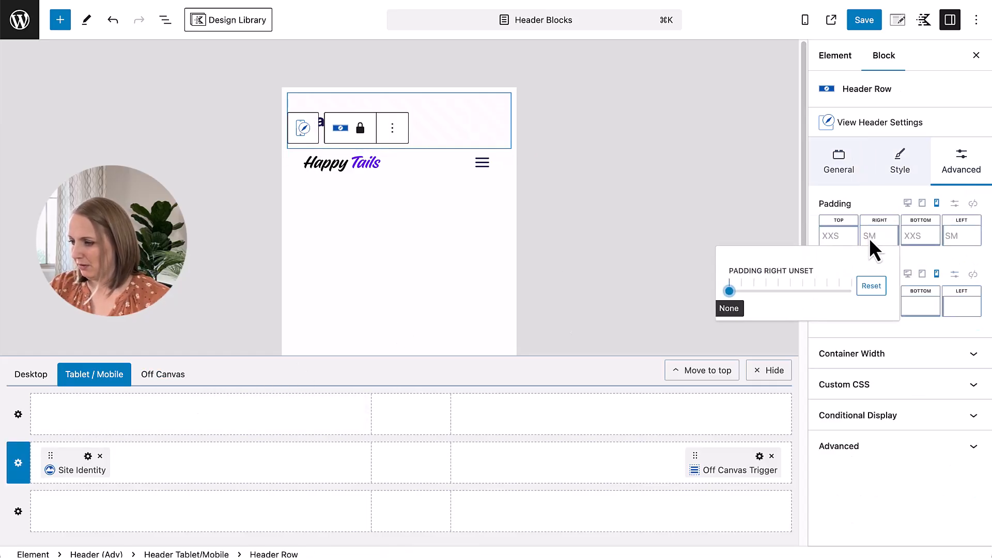
pyautogui.click(743, 291)
pyautogui.moveTo(743, 291); pyautogui.dragTo(837, 291)
pyautogui.click(948, 240)
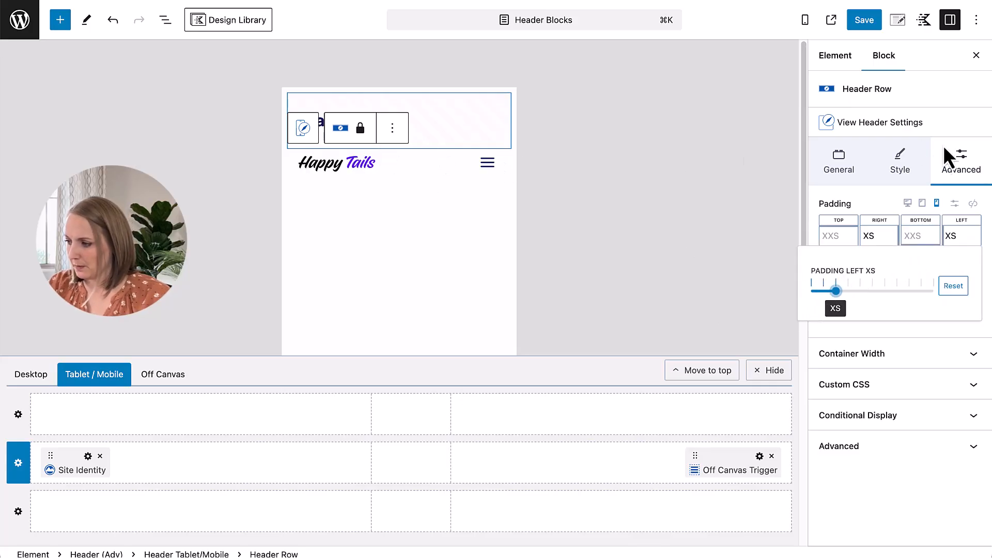
# Step: Set the top and bottom mobile padding of the tablet/mobile header's middle row to XXS
pyautogui.click(839, 239)
pyautogui.moveTo(690, 291); pyautogui.dragTo(703, 292)
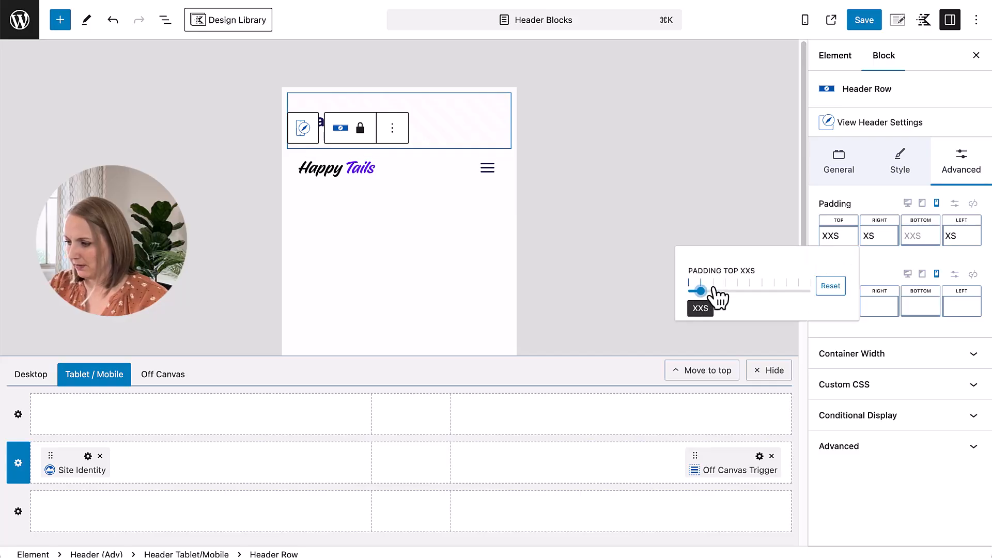
pyautogui.click(915, 238)
pyautogui.click(783, 291)
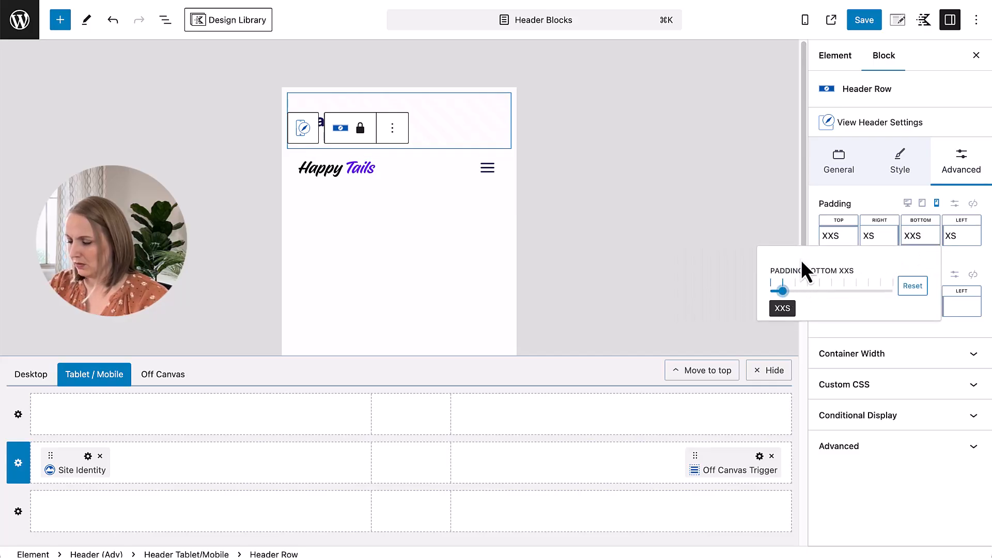
pyautogui.click(461, 154)
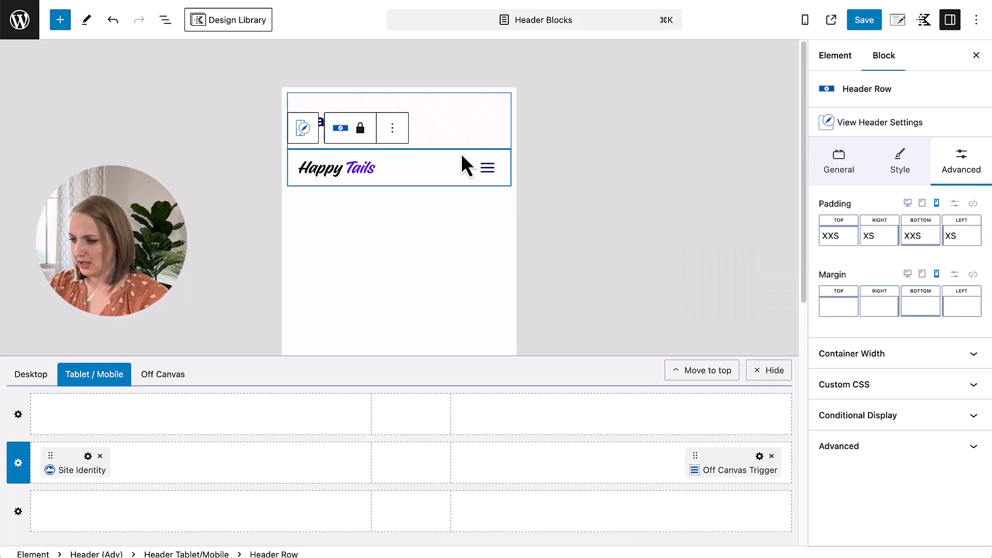
# Step: Save the header element, dismissing any error notice and saving again if necessary
pyautogui.click(864, 24)
pyautogui.click(864, 26)
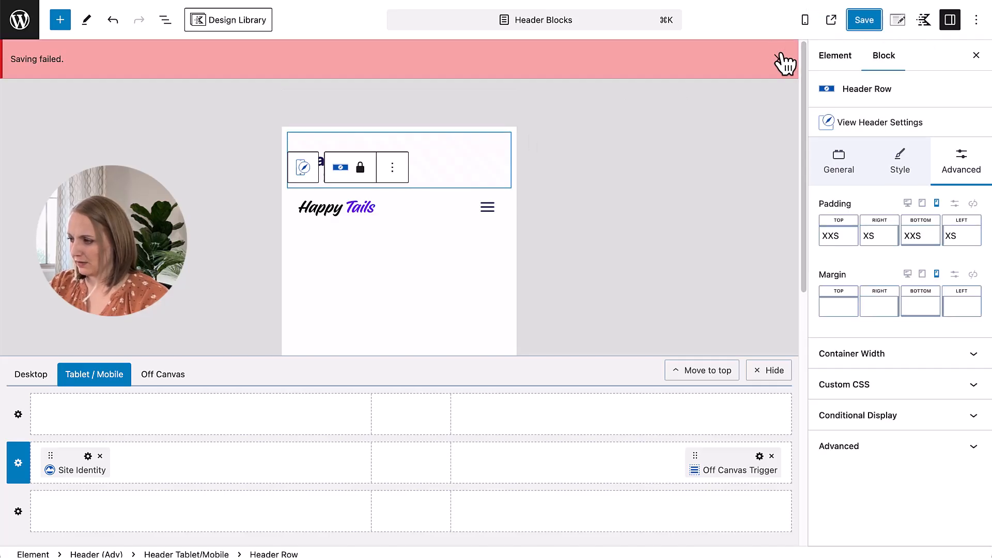
pyautogui.click(781, 59)
pyautogui.click(872, 24)
pyautogui.click(872, 23)
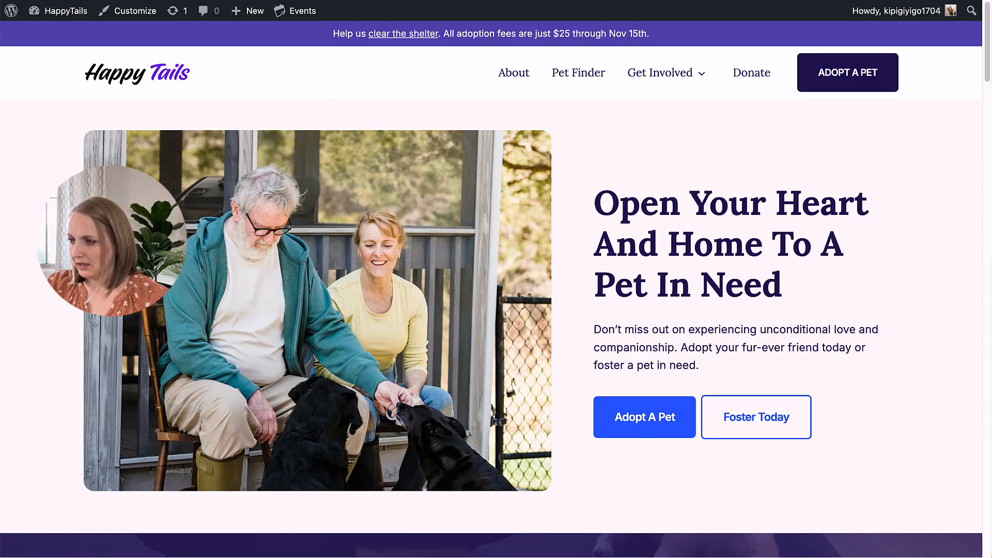
# Step: Check the live homepage in the browser's iPhone 12 Pro device view, opening and closing the header's off-canvas menu
pyautogui.rightClick(696, 162)
pyautogui.click(781, 388)
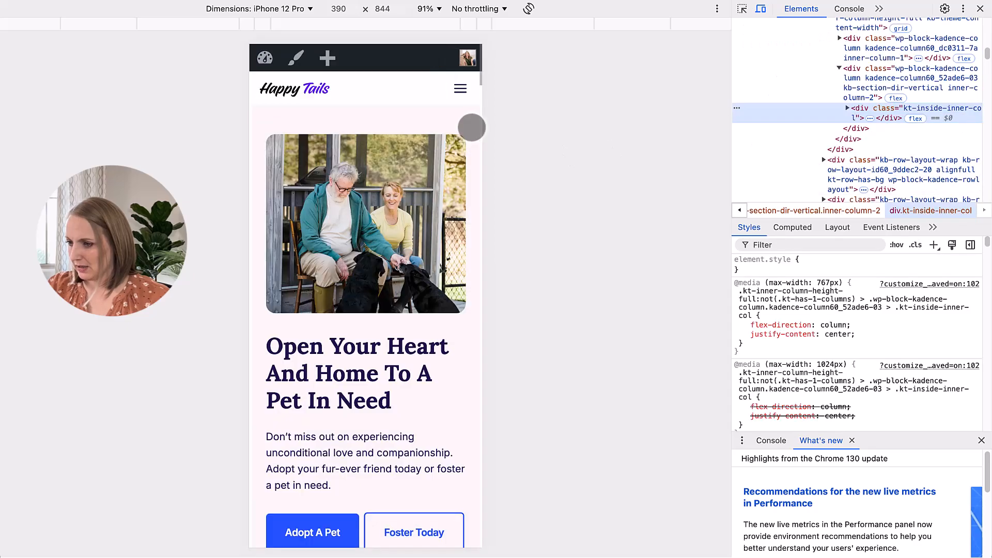
pyautogui.click(743, 13)
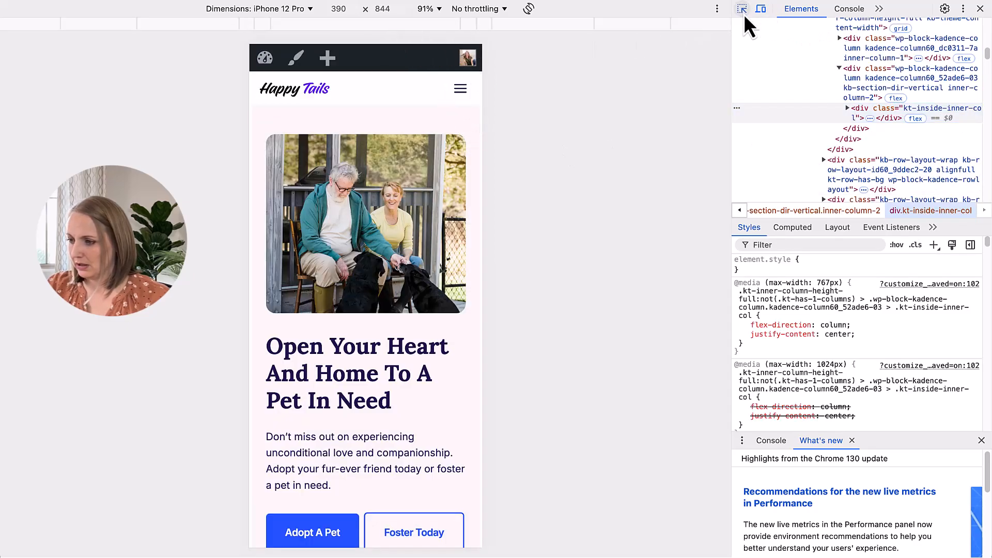
pyautogui.click(460, 89)
pyautogui.click(460, 89)
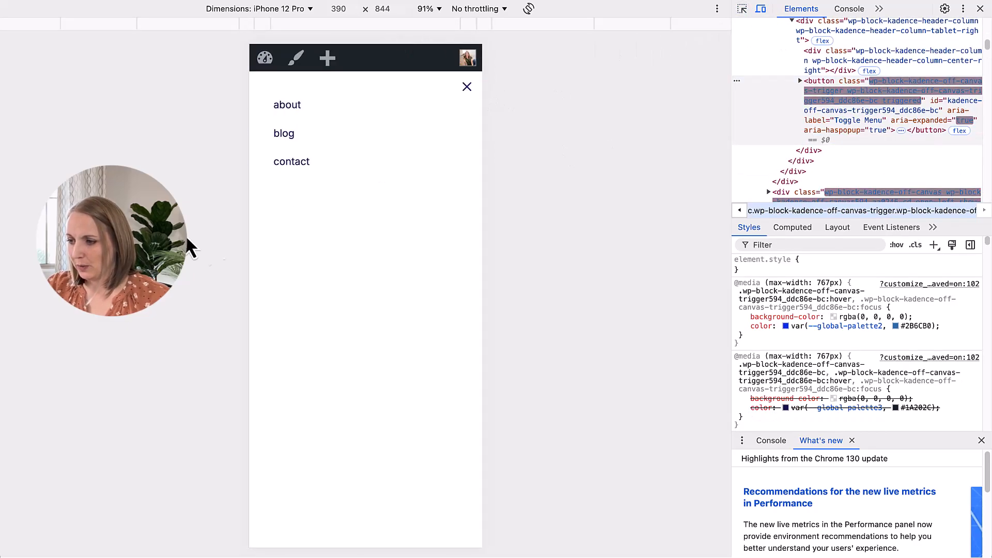
pyautogui.click(467, 87)
pyautogui.click(464, 96)
pyautogui.click(466, 88)
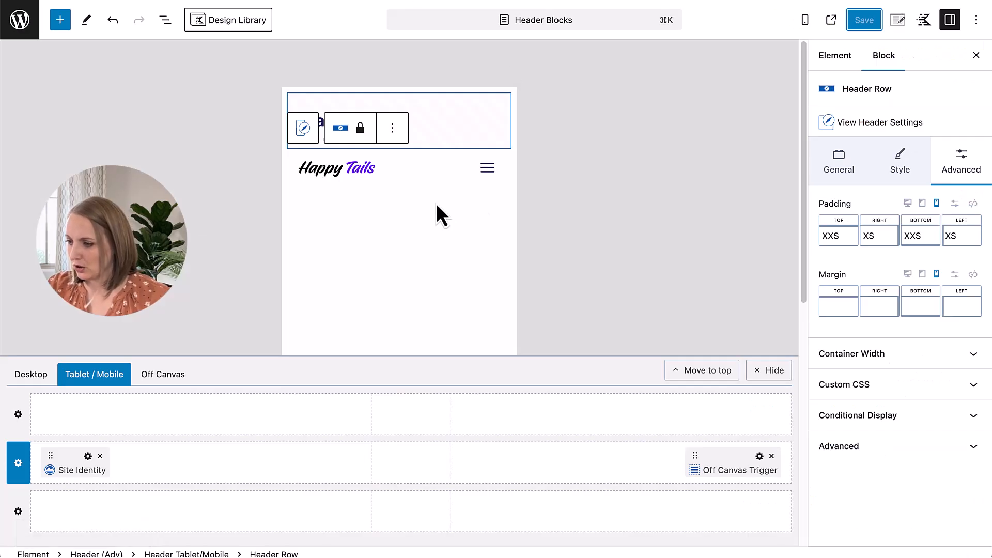
# Step: Set the Off Canvas block's mobile page background to the darkest purple palette color 20154D with an alpha of .8
pyautogui.click(487, 169)
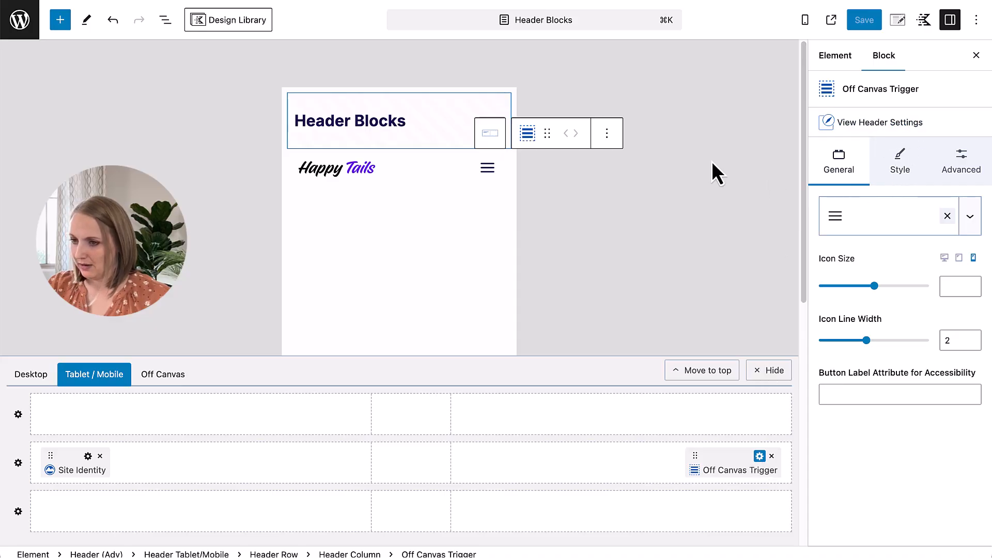
pyautogui.click(165, 20)
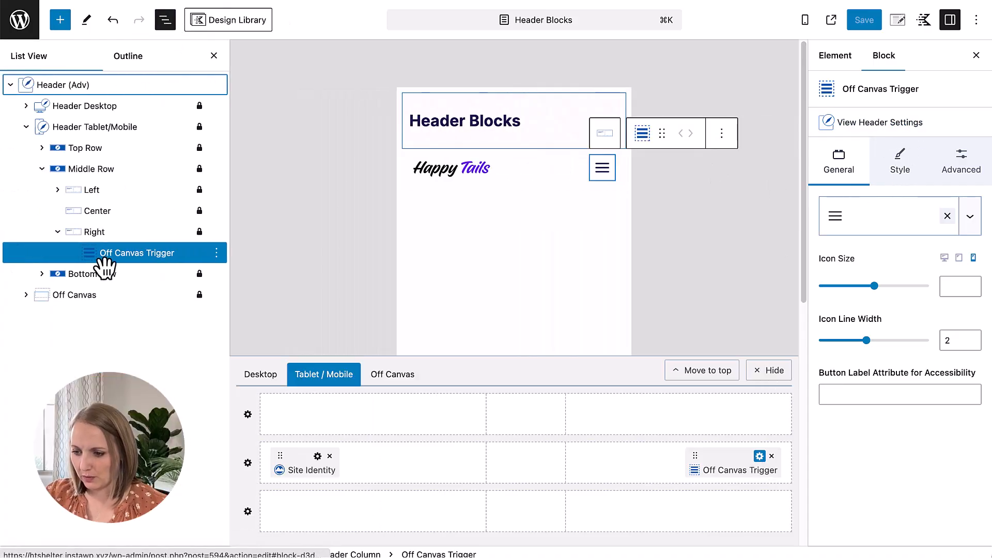
pyautogui.click(26, 295)
pyautogui.click(108, 296)
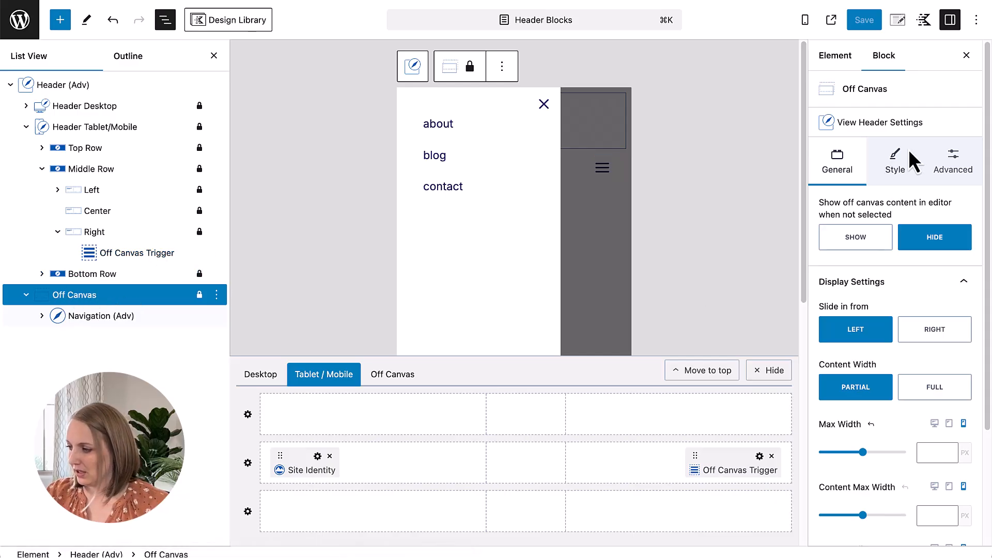
pyautogui.click(896, 165)
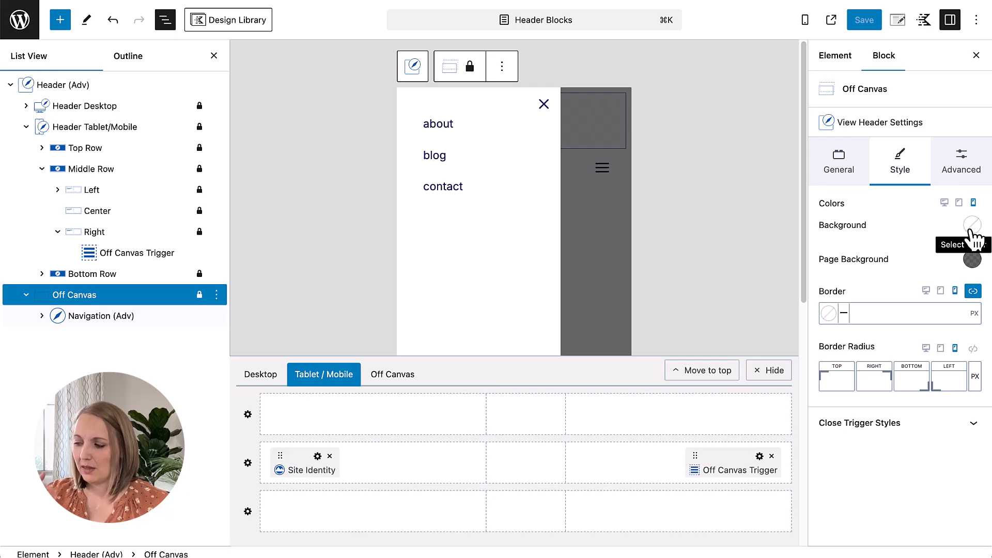
pyautogui.click(971, 259)
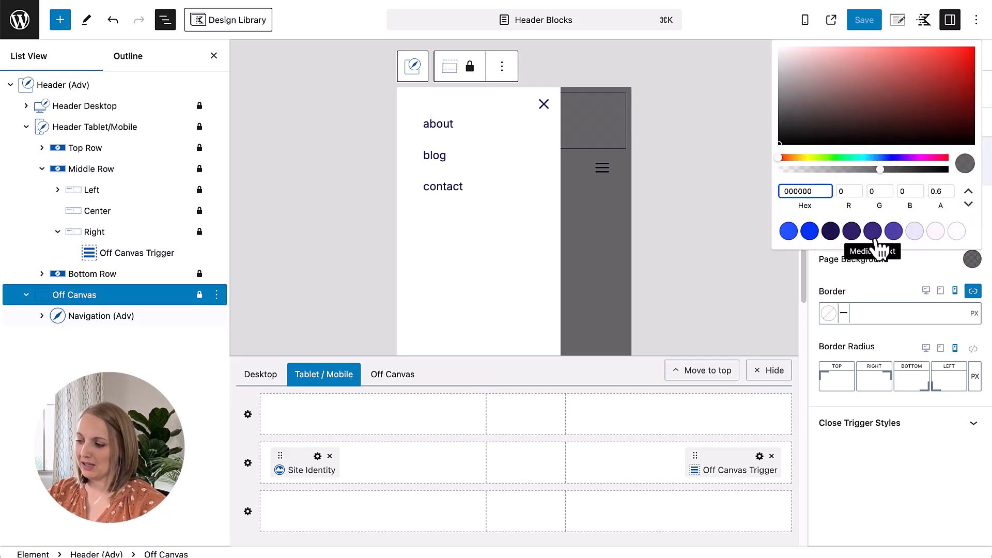
pyautogui.click(830, 231)
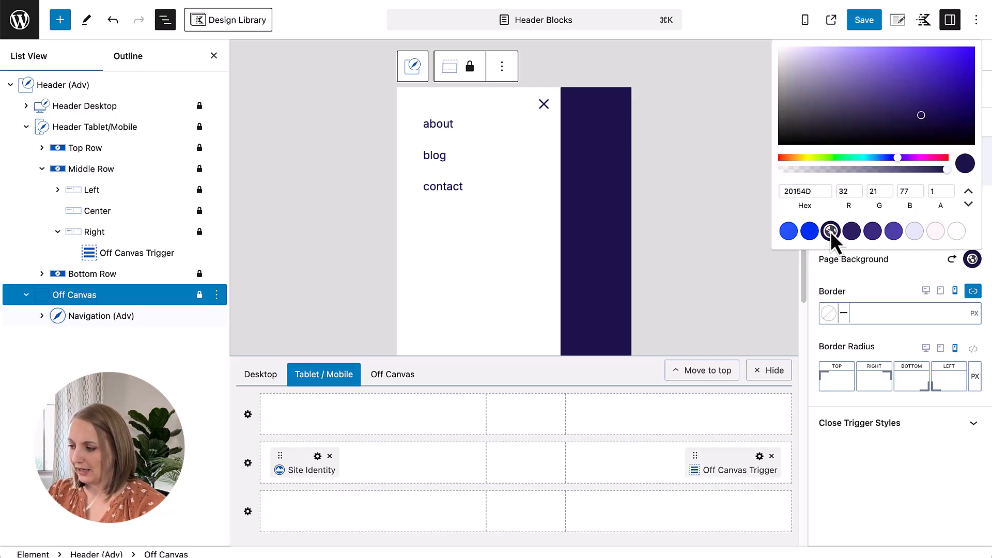
pyautogui.click(928, 191)
pyautogui.write('.')
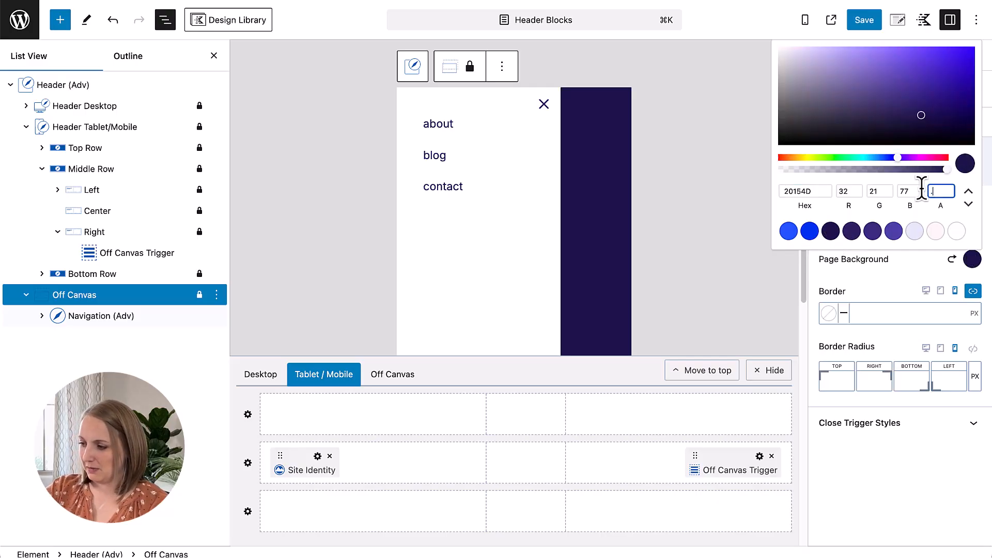
pyautogui.write('8')
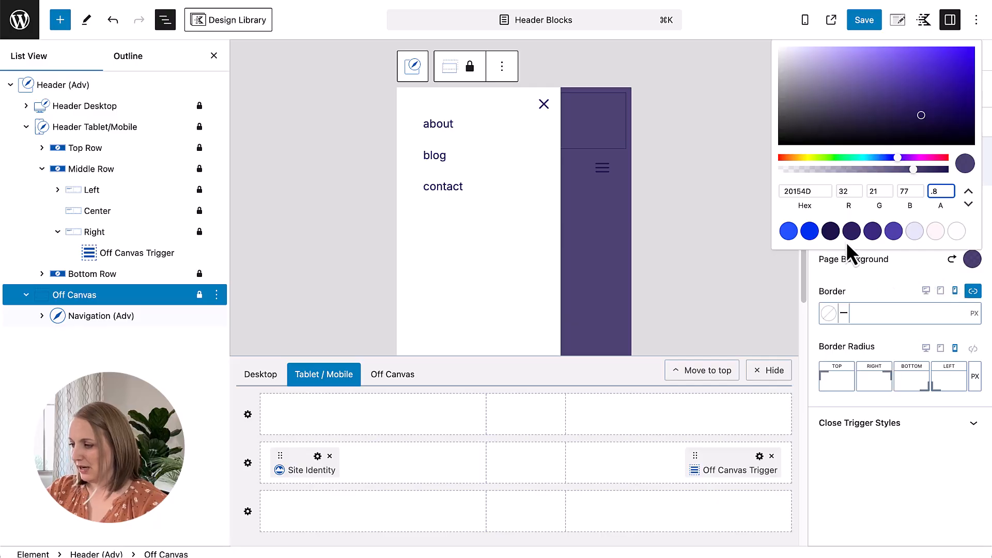
pyautogui.click(903, 261)
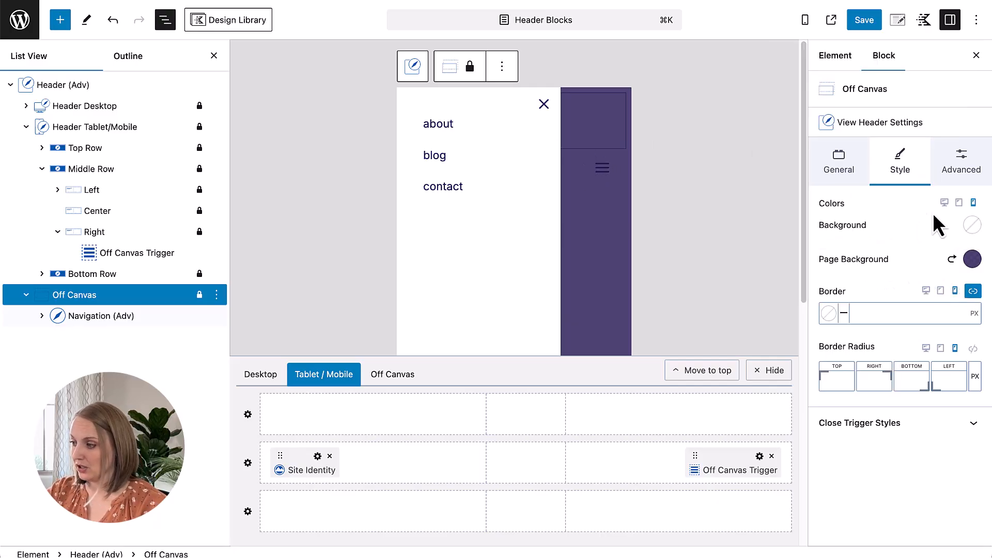
# Step: Give the Off Canvas block's content area the pale pink palette background color FAF6F6 on mobile
pyautogui.click(972, 225)
pyautogui.click(936, 196)
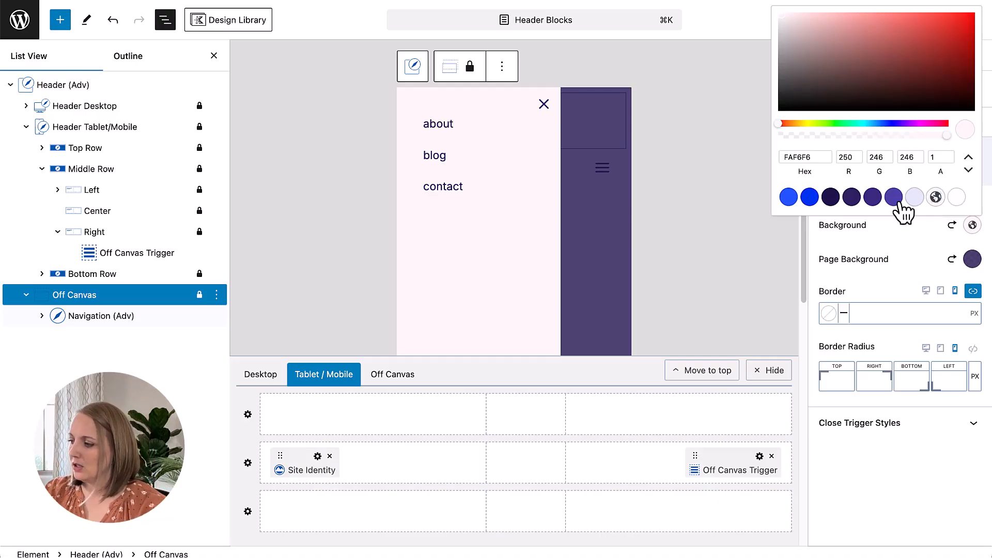
pyautogui.click(923, 233)
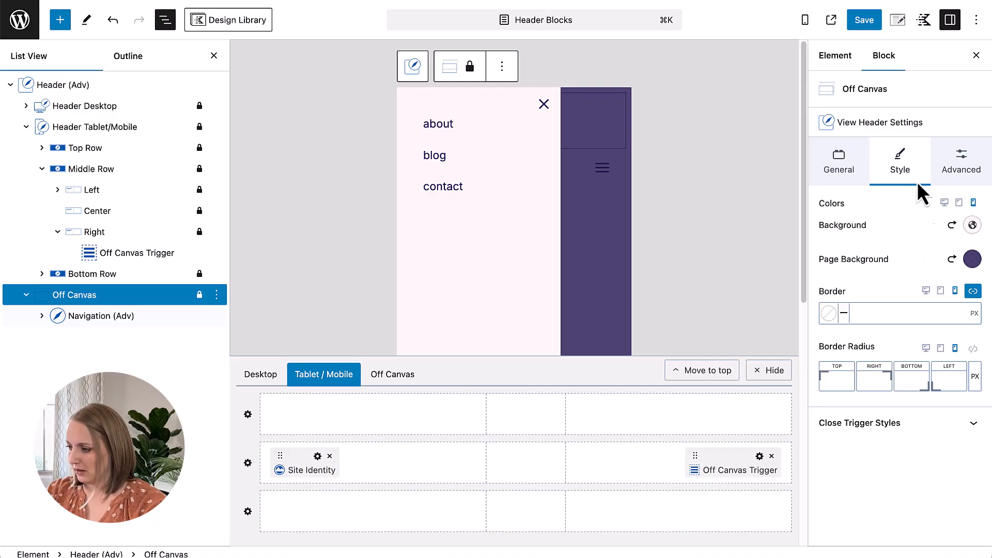
# Step: Set the normal mobile color of the Off Canvas block's close trigger icon to a purple palette color
pyautogui.click(898, 429)
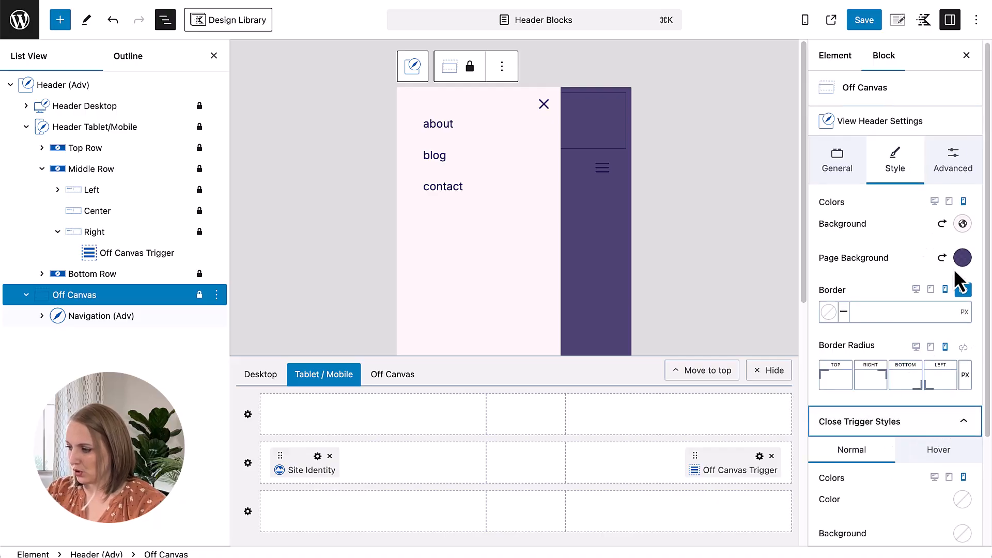
pyautogui.click(962, 257)
pyautogui.click(962, 257)
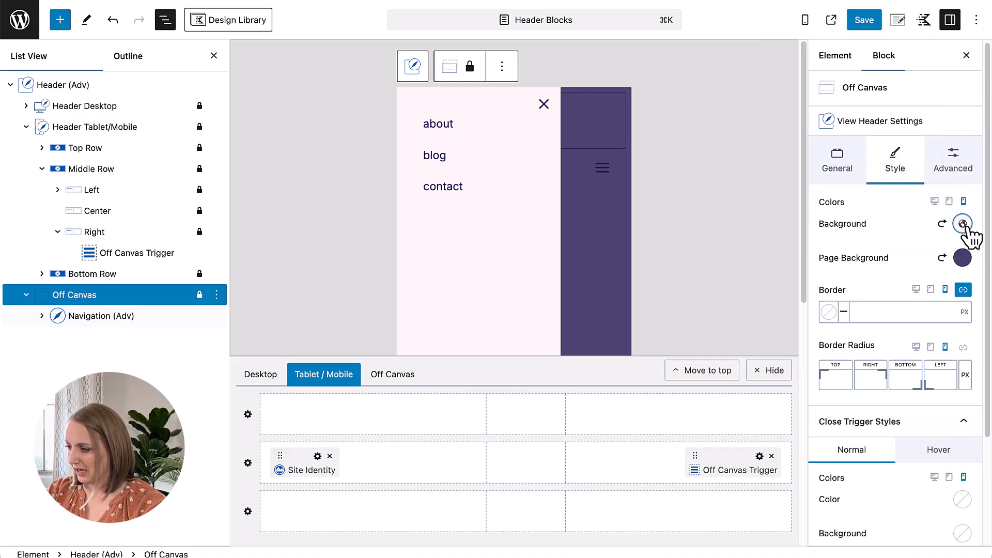
pyautogui.scroll(-5, 917, 473)
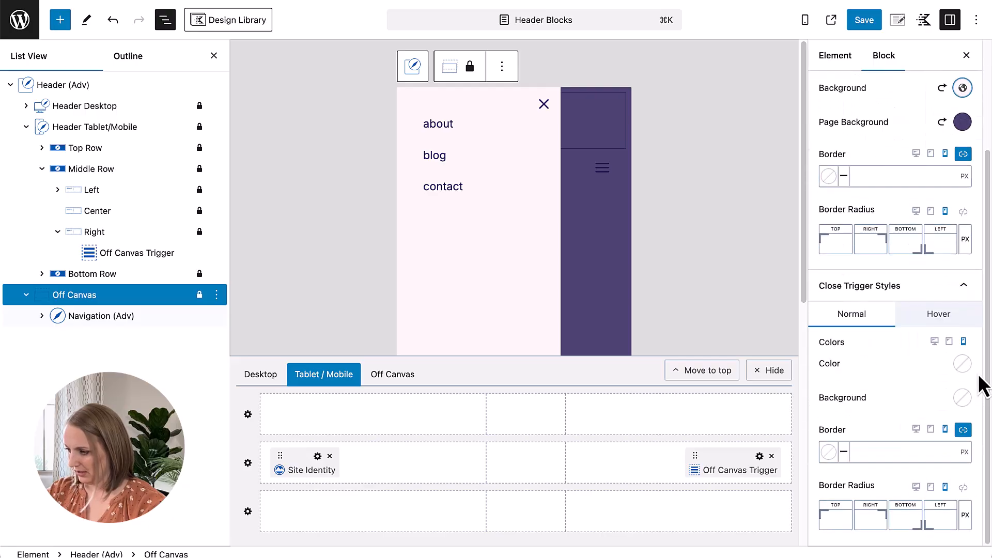
pyautogui.click(962, 363)
pyautogui.click(891, 337)
pyautogui.click(909, 381)
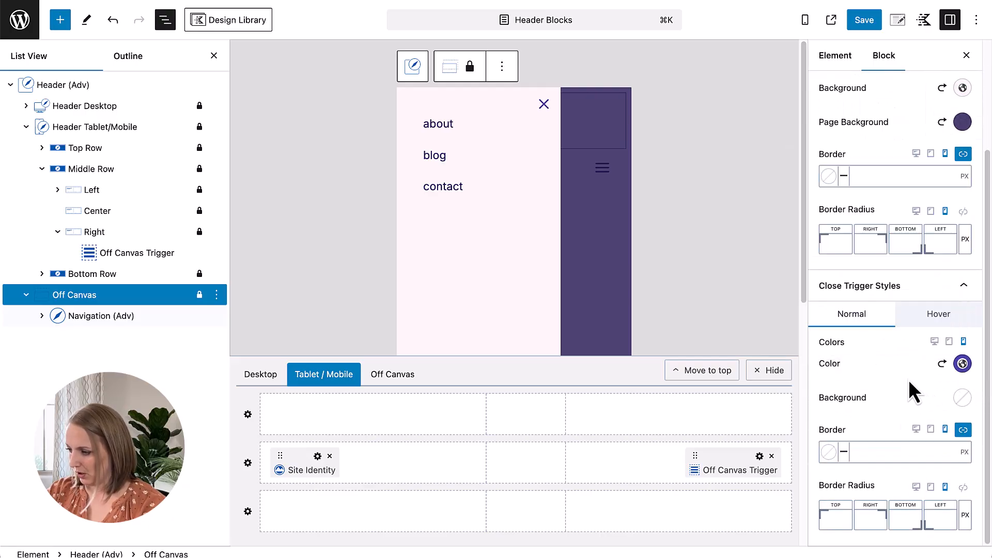
pyautogui.scroll(5, 914, 396)
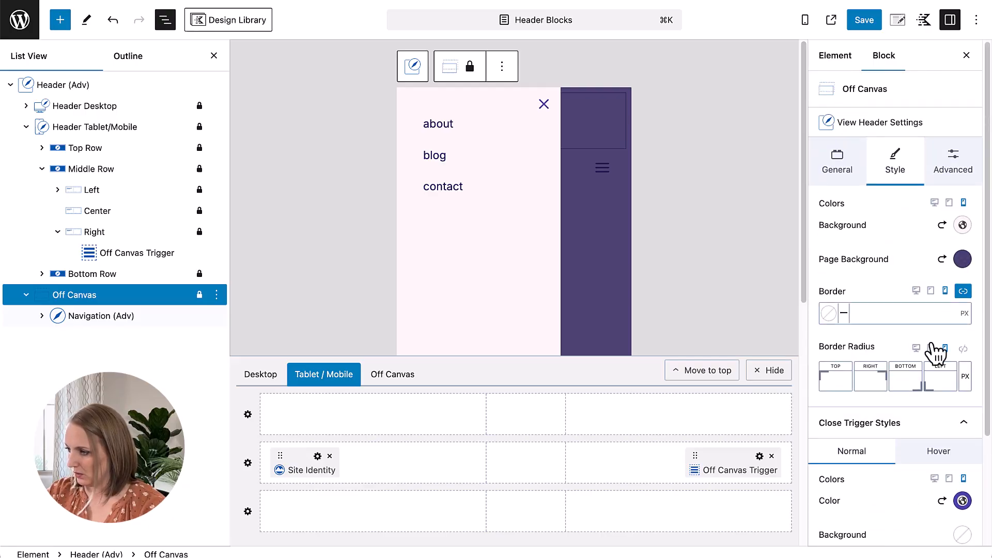
# Step: Import the WordPress menu Main into the off-canvas Navigation (Adv) block and finish editing in the Navigation Builder
pyautogui.click(949, 160)
pyautogui.click(847, 161)
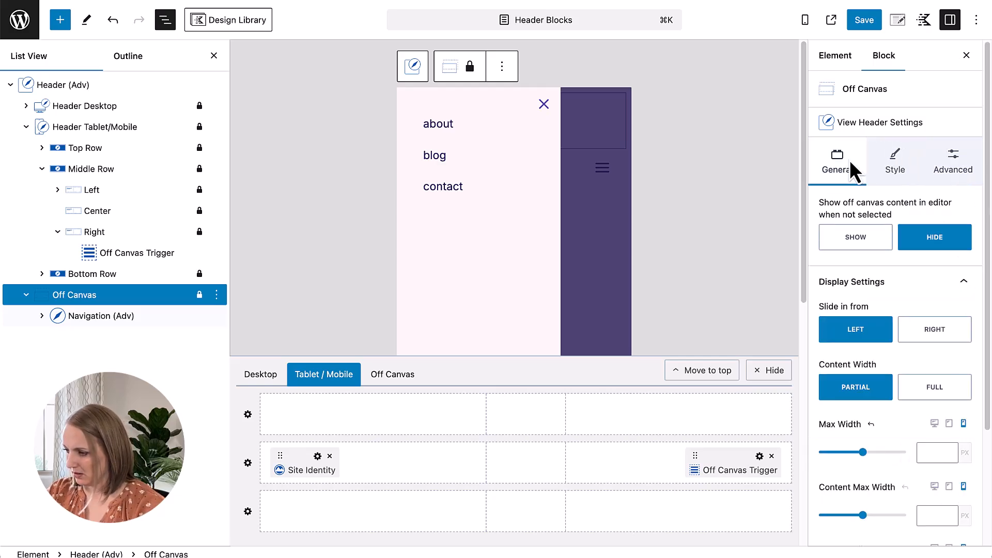
pyautogui.click(452, 130)
pyautogui.click(498, 165)
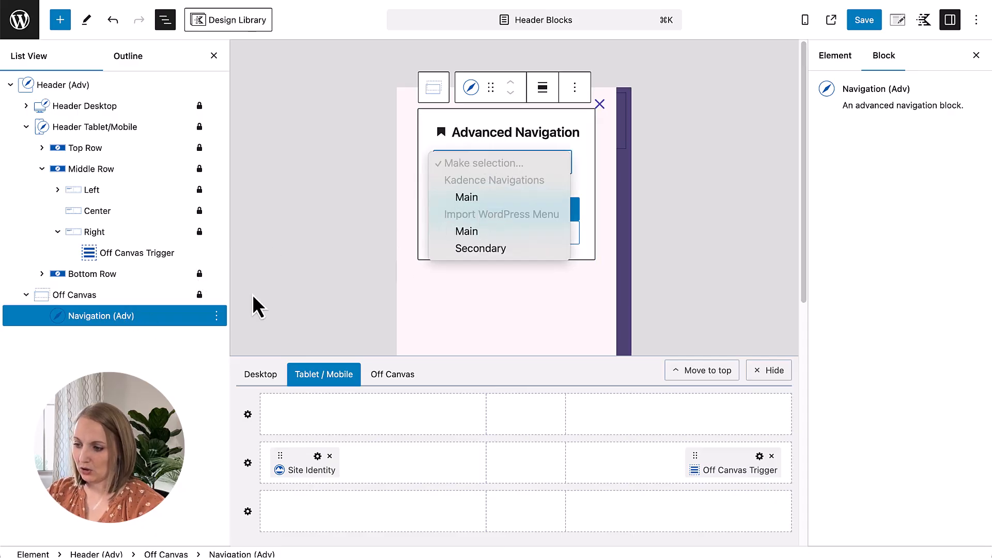
pyautogui.click(482, 236)
pyautogui.click(529, 215)
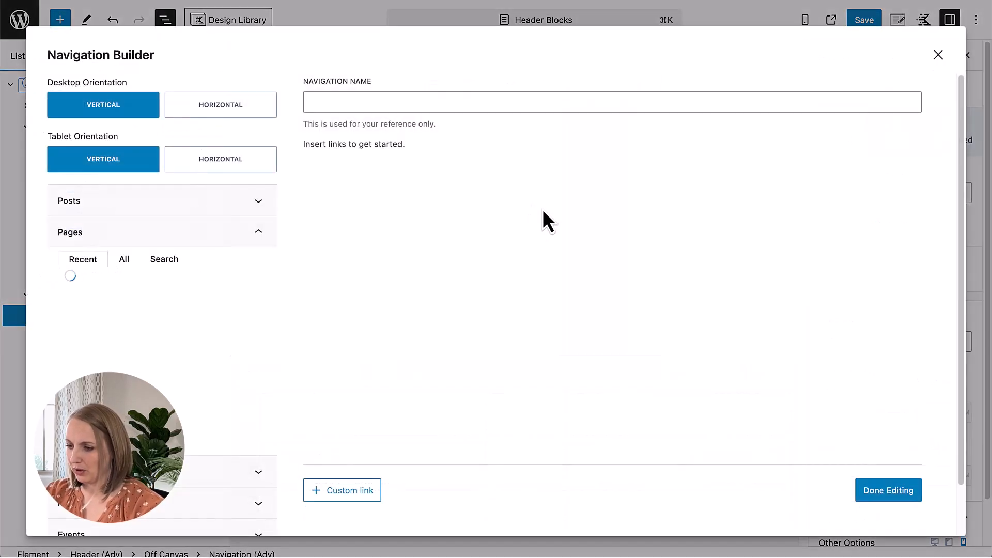
pyautogui.click(888, 491)
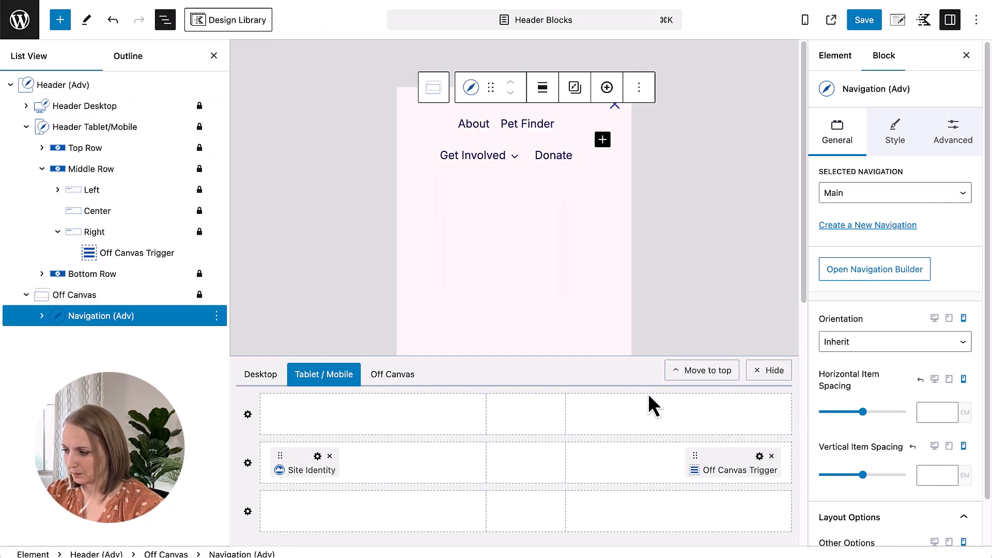
# Step: Set the off-canvas Navigation (Adv) block's mobile orientation to Vertical
pyautogui.click(90, 317)
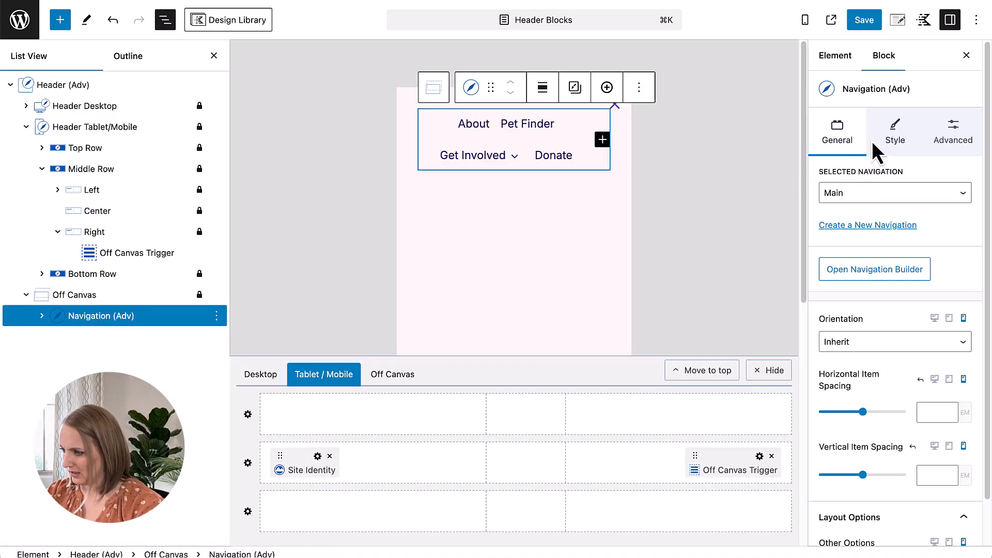
pyautogui.scroll(-2, 904, 339)
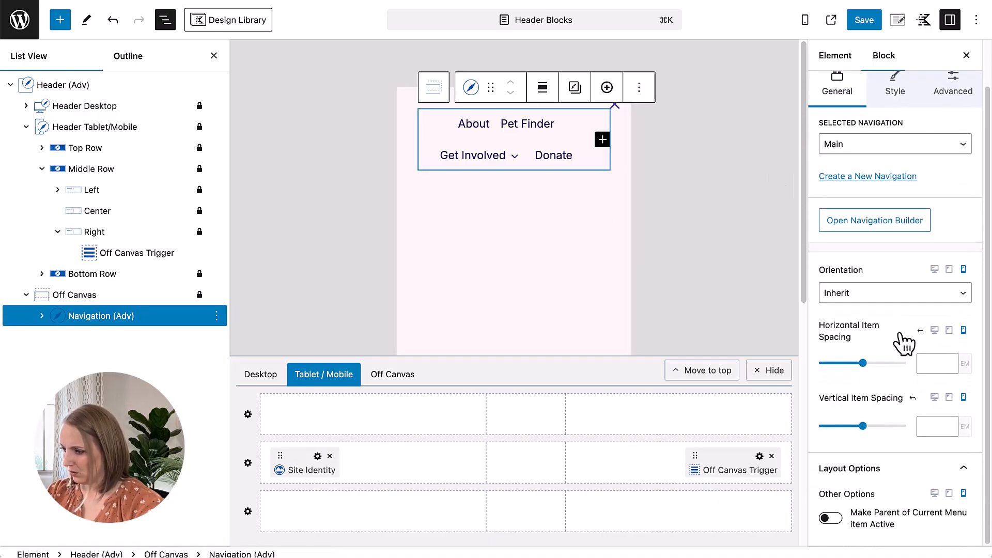
pyautogui.click(901, 291)
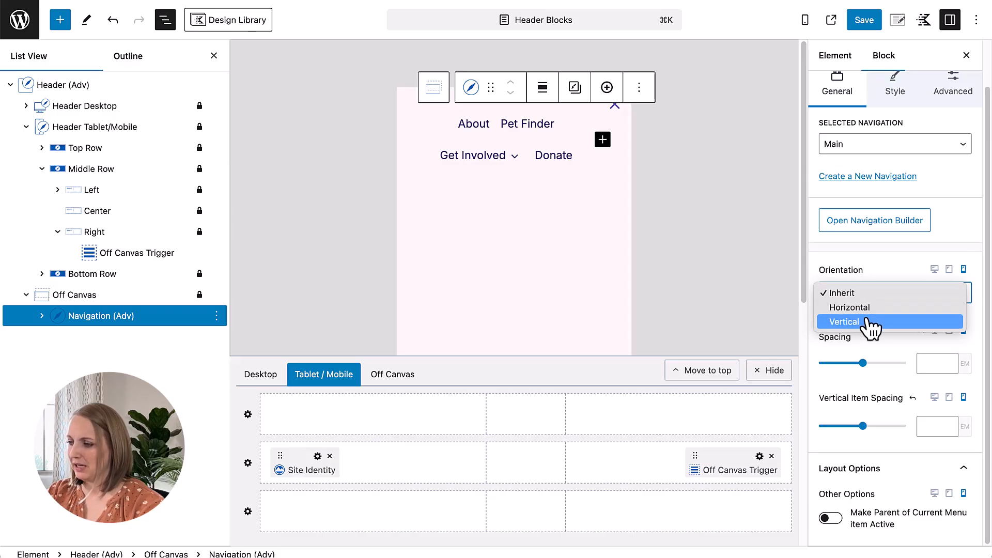
pyautogui.click(868, 324)
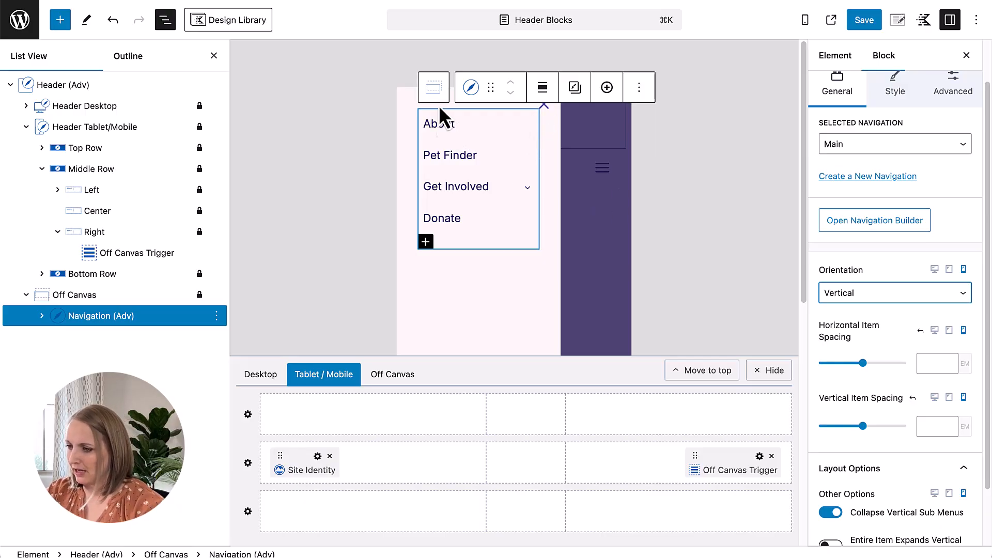
# Step: Set a custom mobile font size of 15 px in the off-canvas navigation's typography settings
pyautogui.scroll(2, 880, 394)
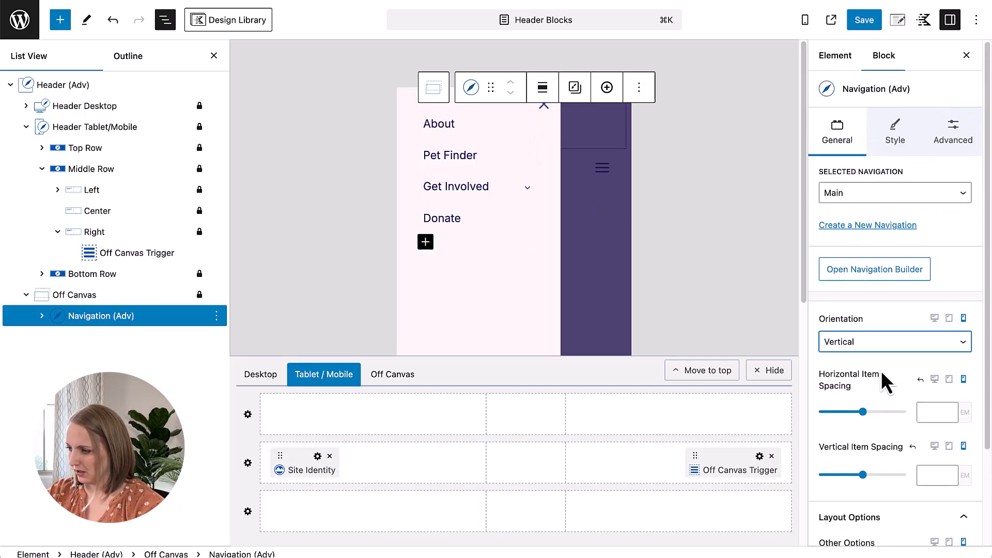
pyautogui.click(895, 133)
pyautogui.click(862, 235)
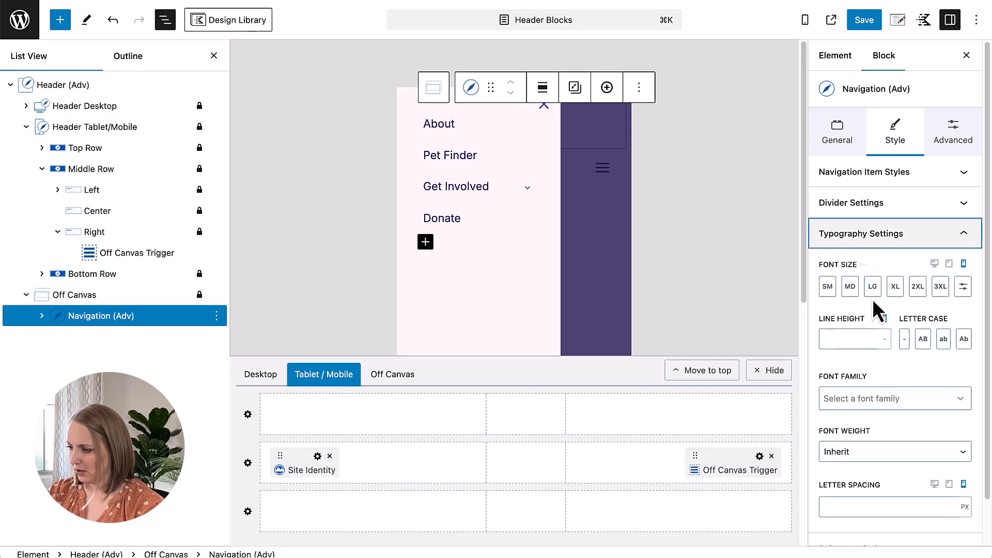
pyautogui.click(964, 288)
pyautogui.click(871, 285)
pyautogui.write('16')
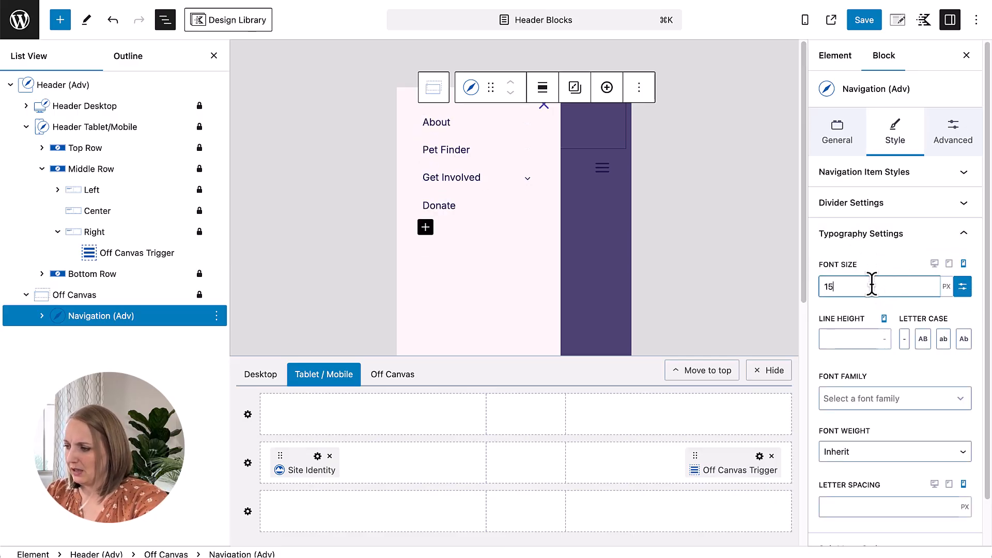
# Step: For tablet, set the off-canvas navigation's font size to 16 px and its orientation to Vertical
pyautogui.click(949, 263)
pyautogui.click(828, 286)
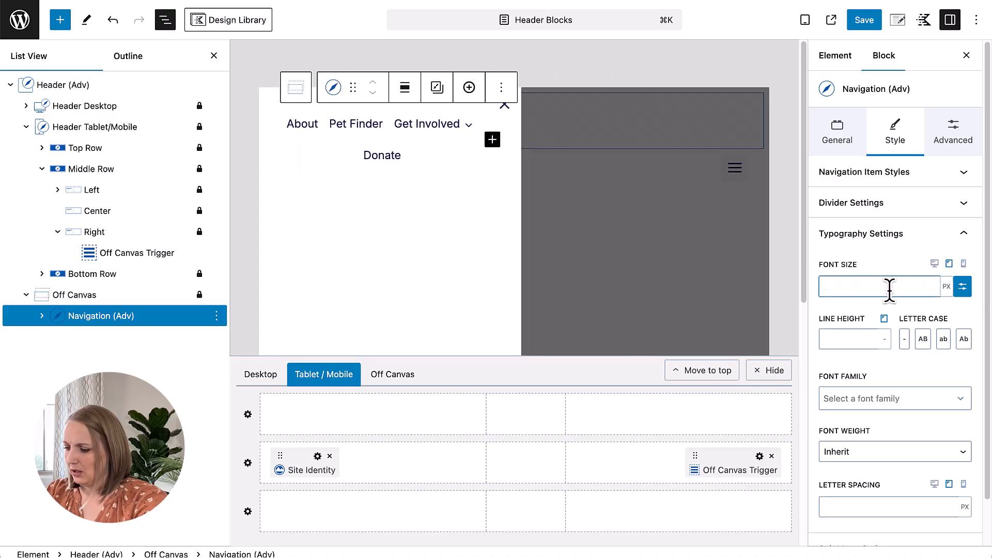
pyautogui.write('16')
pyautogui.click(843, 139)
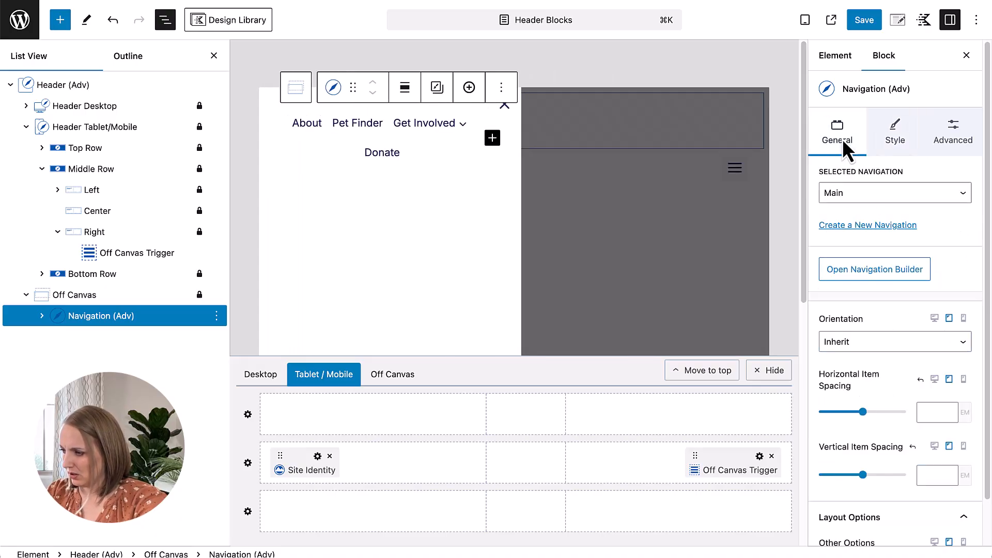
pyautogui.click(856, 341)
pyautogui.click(857, 373)
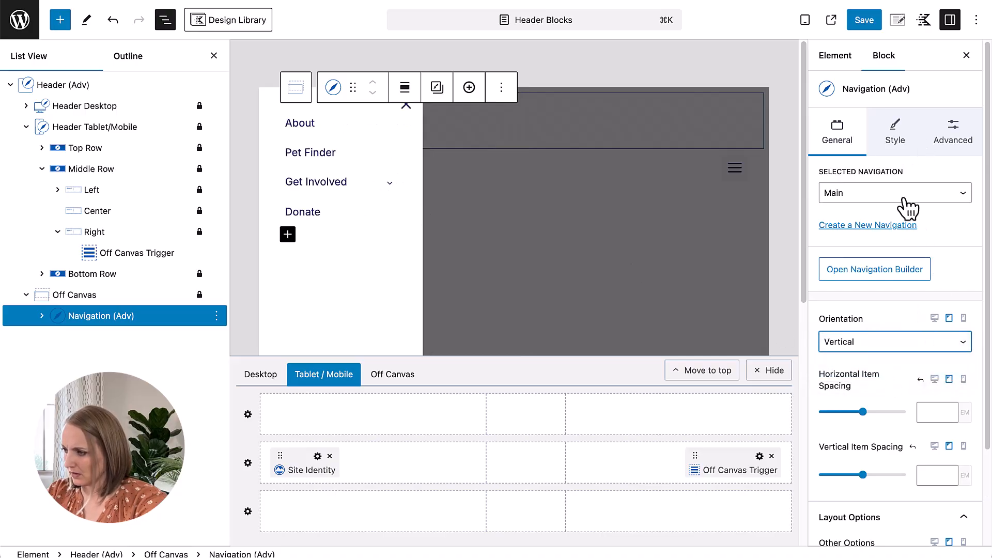
pyautogui.click(897, 146)
pyautogui.scroll(-2, 939, 393)
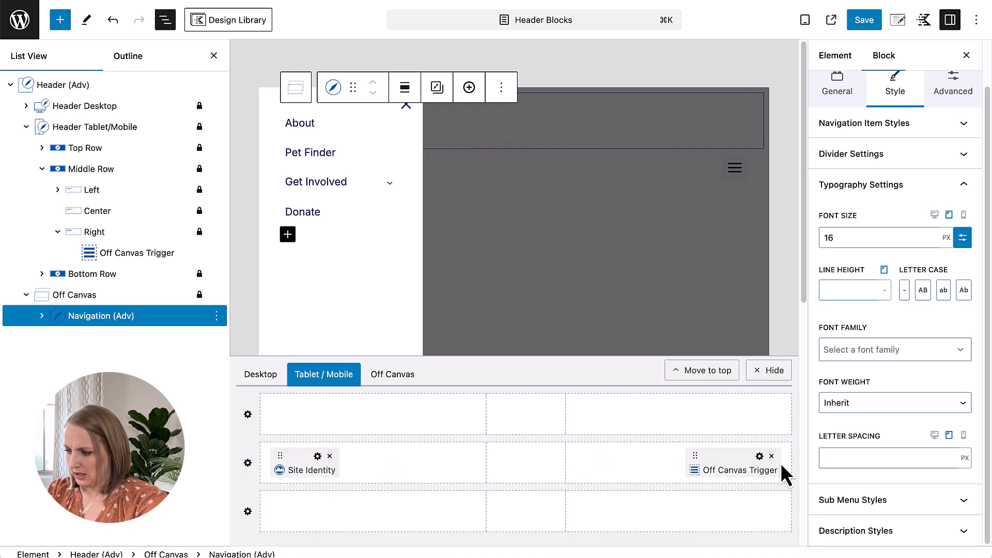
# Step: Give the Off Canvas block's content area the pale pink palette background color FAF6F6 on tablet
pyautogui.click(67, 298)
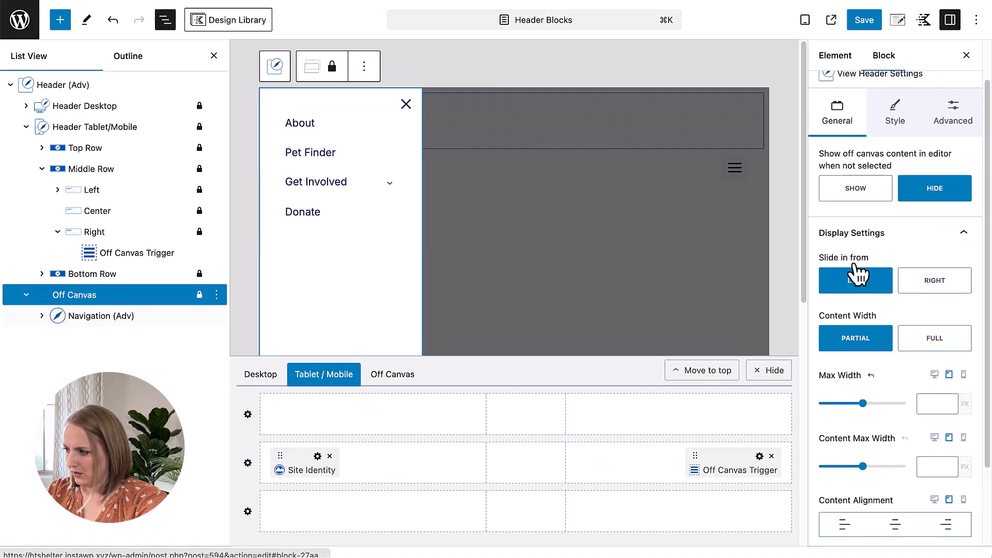
pyautogui.click(882, 129)
pyautogui.click(963, 176)
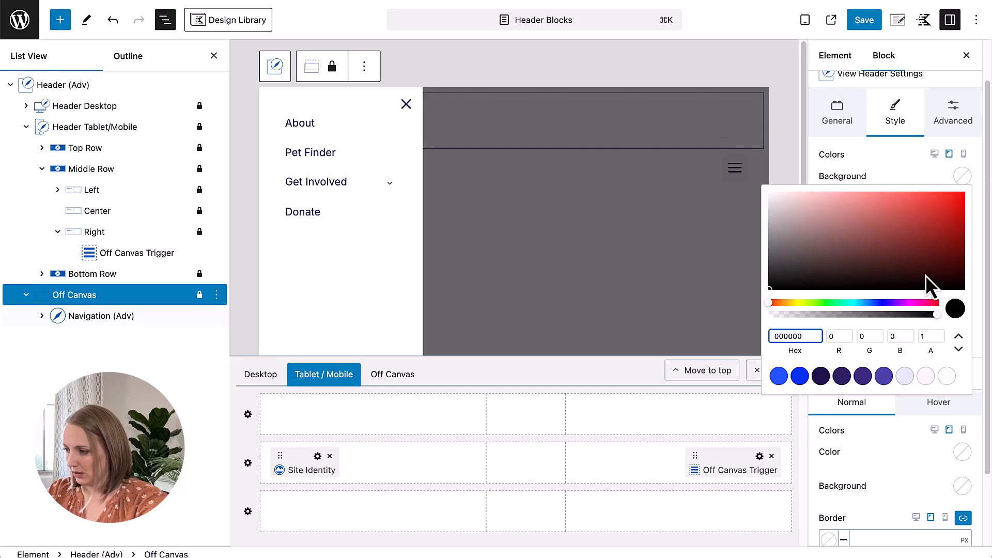
pyautogui.click(926, 376)
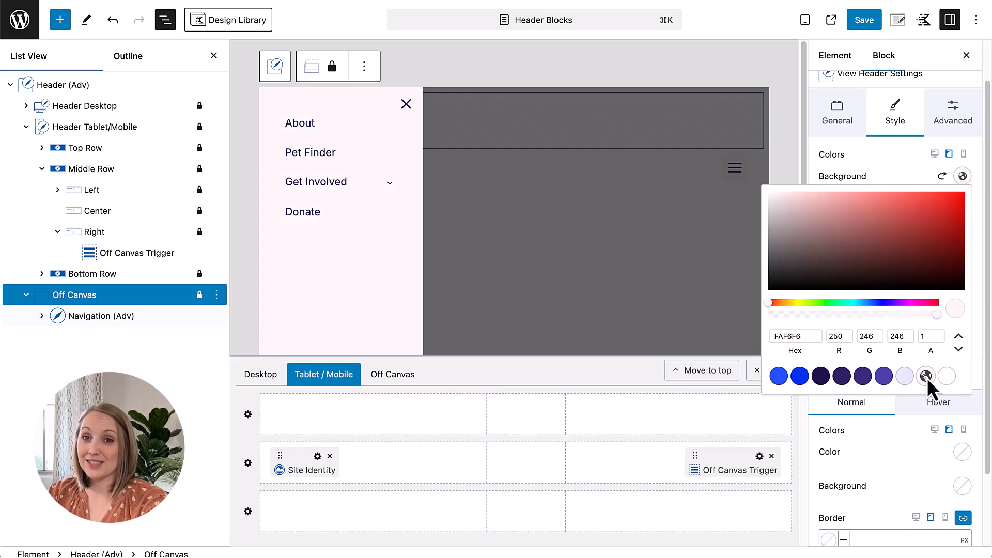
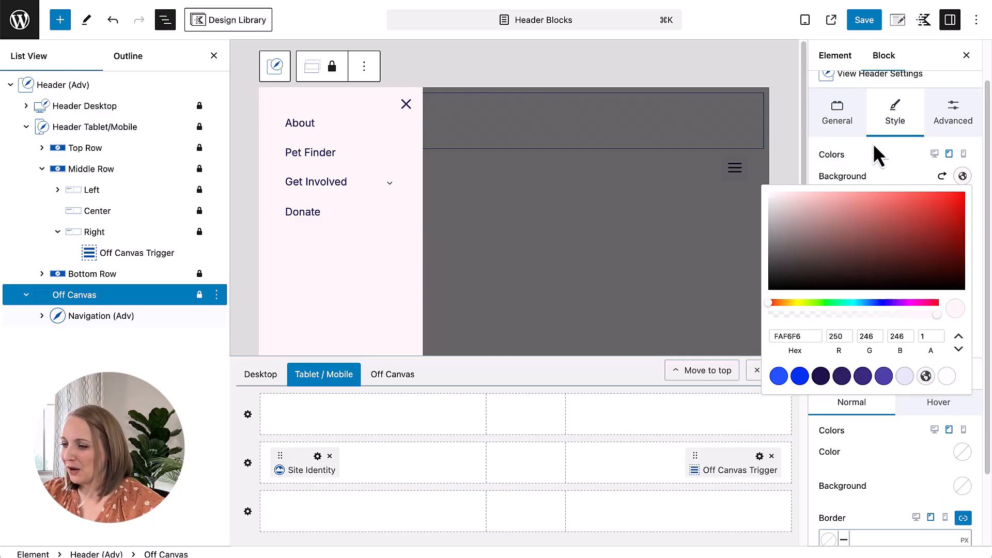
# Step: Set the Off Canvas block to slide in from the right
pyautogui.click(908, 172)
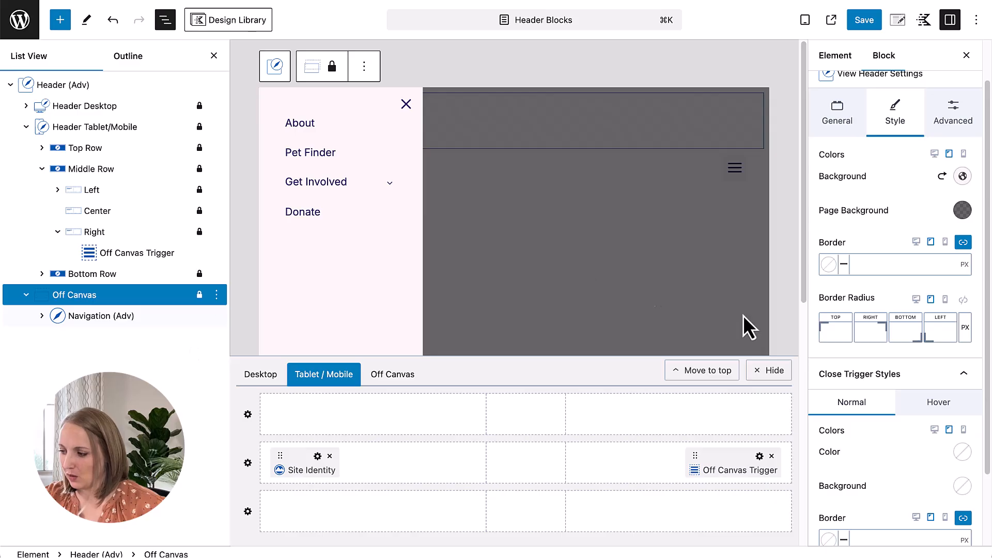
pyautogui.scroll(-3, 946, 421)
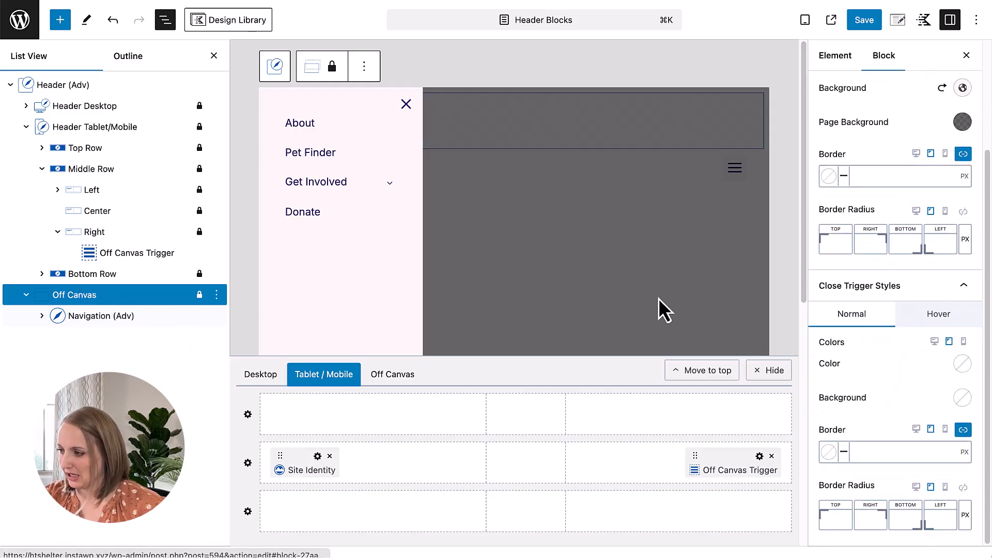
pyautogui.scroll(3, 957, 270)
pyautogui.click(834, 155)
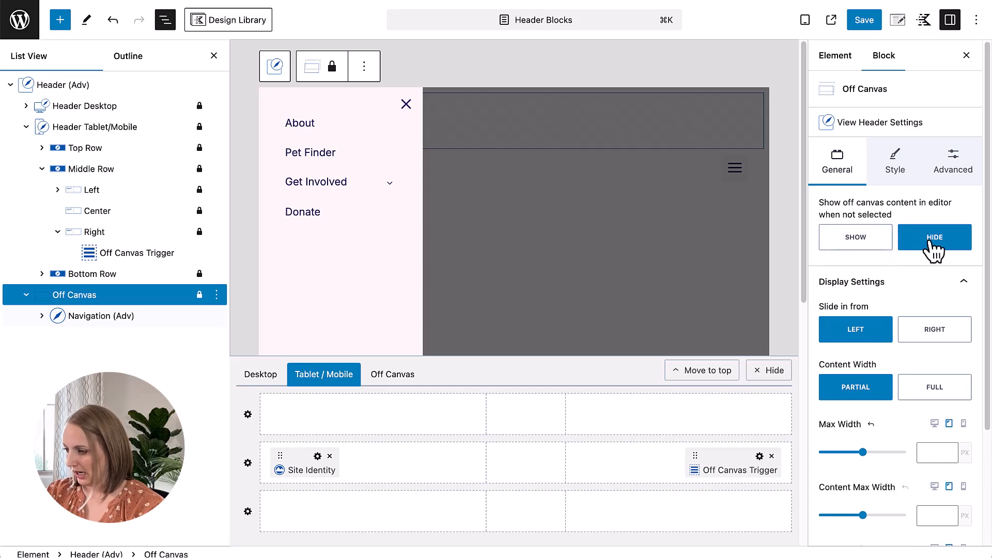
pyautogui.click(939, 343)
# Step: Align the Off Canvas block's content vertically to the top for tablet
pyautogui.scroll(-3, 915, 378)
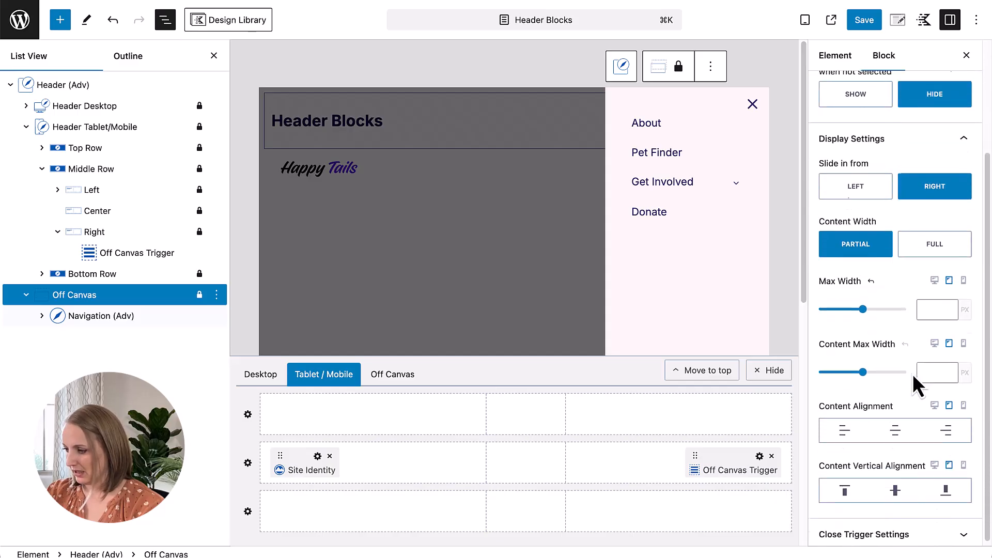
pyautogui.click(848, 490)
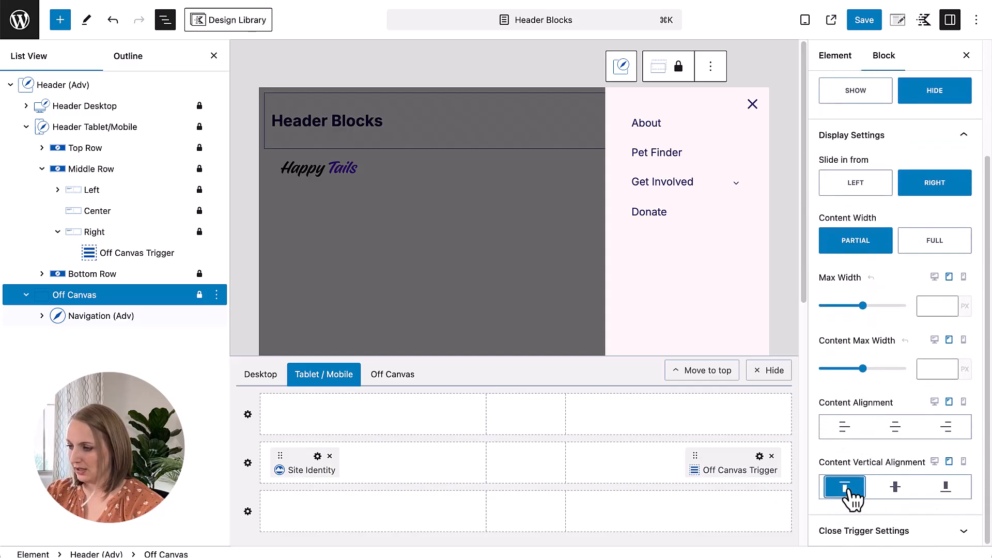
pyautogui.click(895, 491)
pyautogui.click(844, 489)
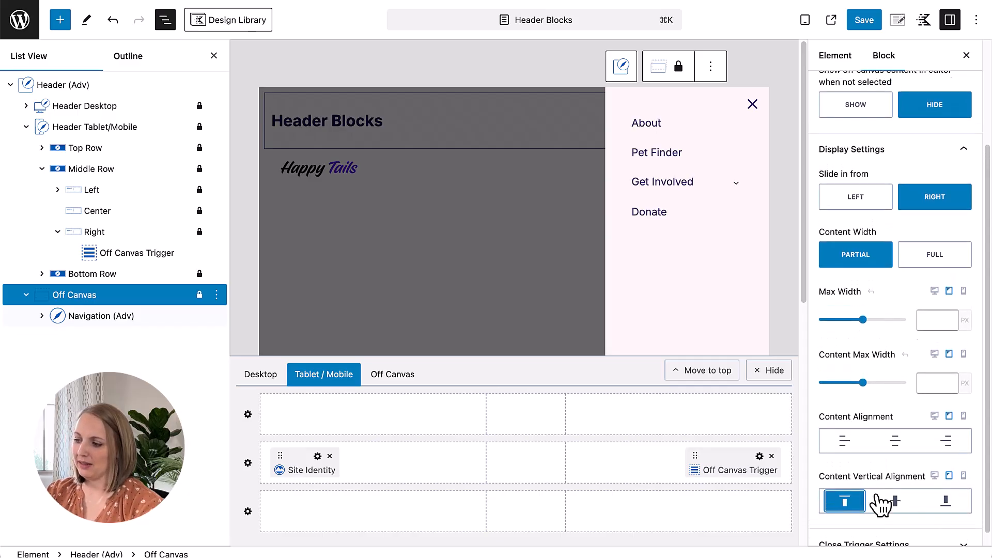
# Step: Preview the Off Canvas block at mobile size and save the header changes
pyautogui.scroll(2, 884, 504)
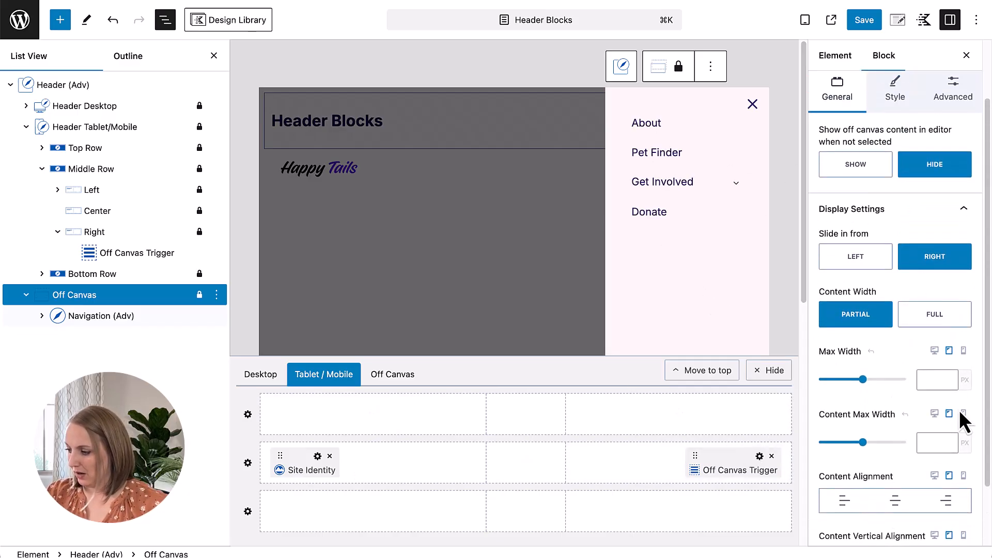
pyautogui.click(963, 475)
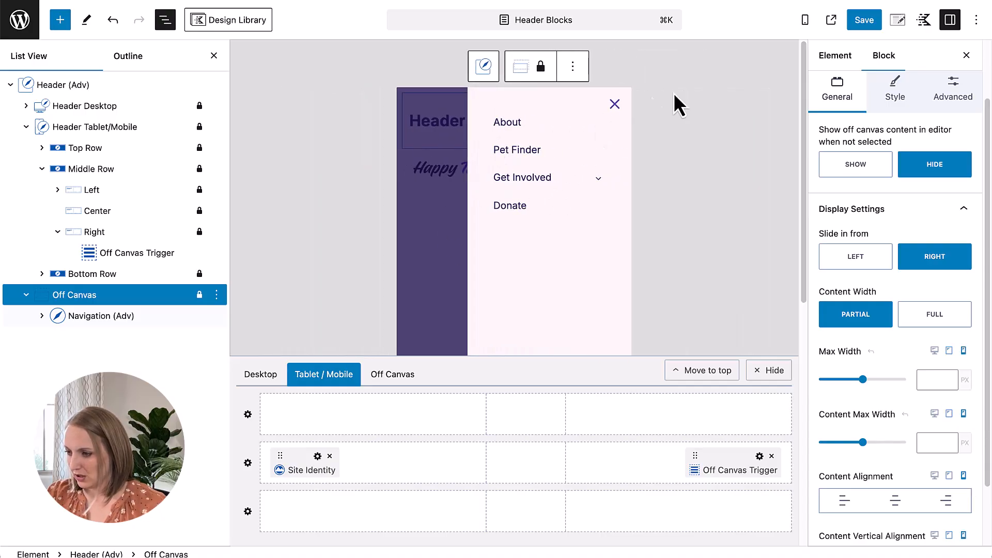
pyautogui.click(865, 21)
pyautogui.click(865, 20)
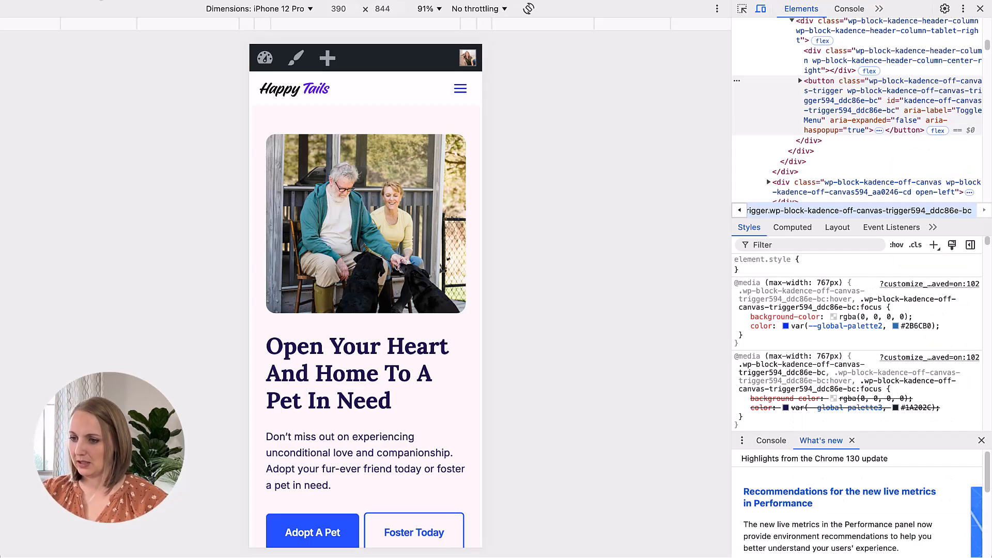
# Step: Switch to the live site's iPhone 12 Pro preview and test opening and closing the off-canvas menu
pyautogui.click(65, 0)
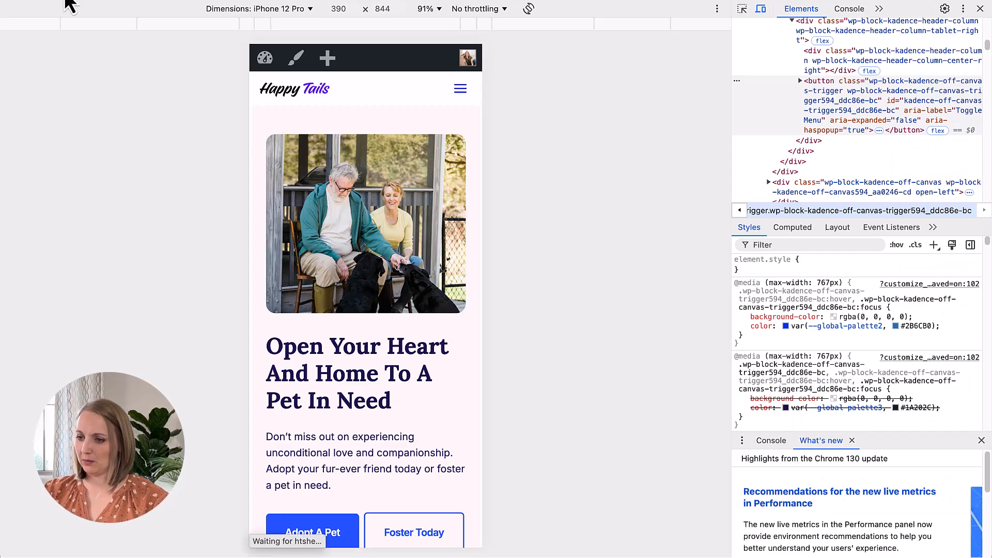
pyautogui.click(460, 89)
pyautogui.click(459, 90)
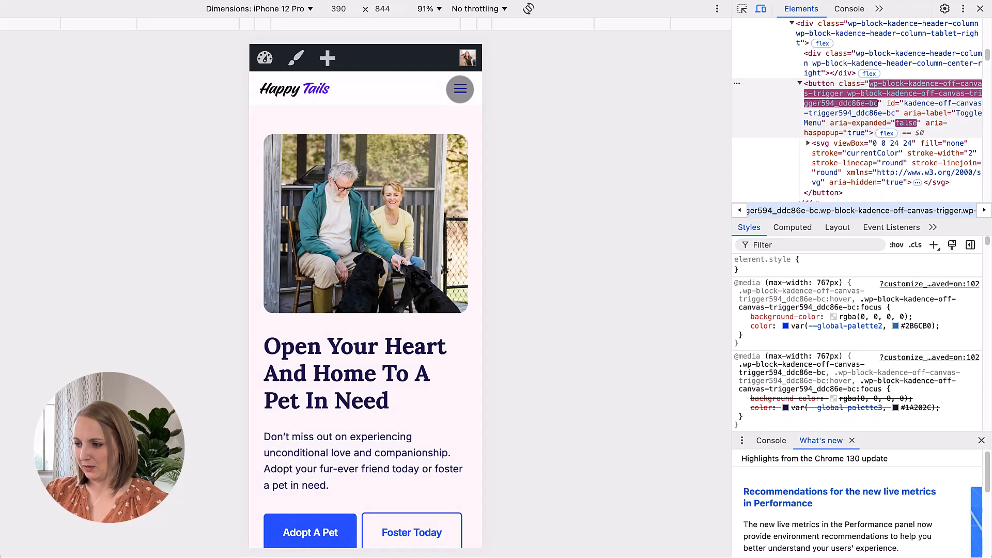
pyautogui.click(458, 92)
pyautogui.click(465, 89)
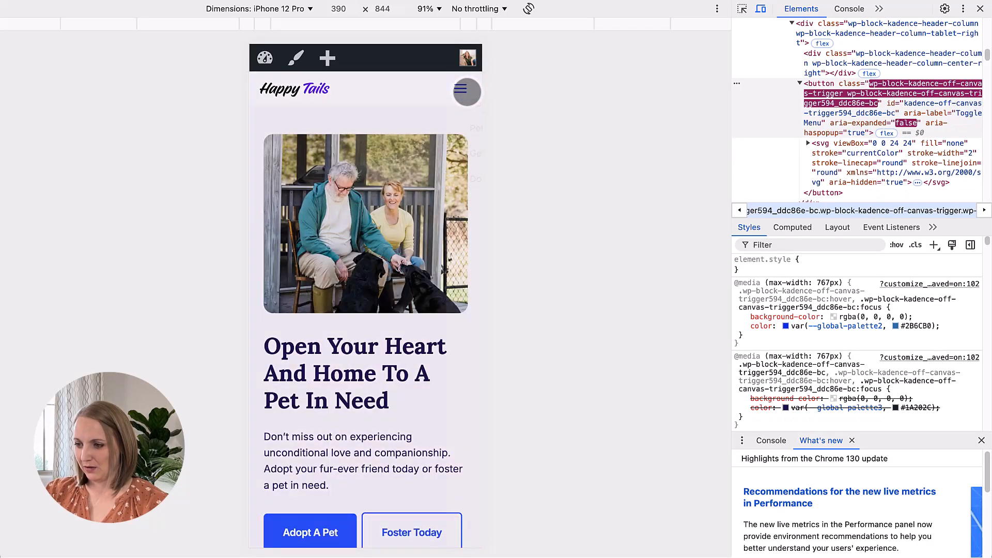
pyautogui.click(468, 91)
pyautogui.click(467, 90)
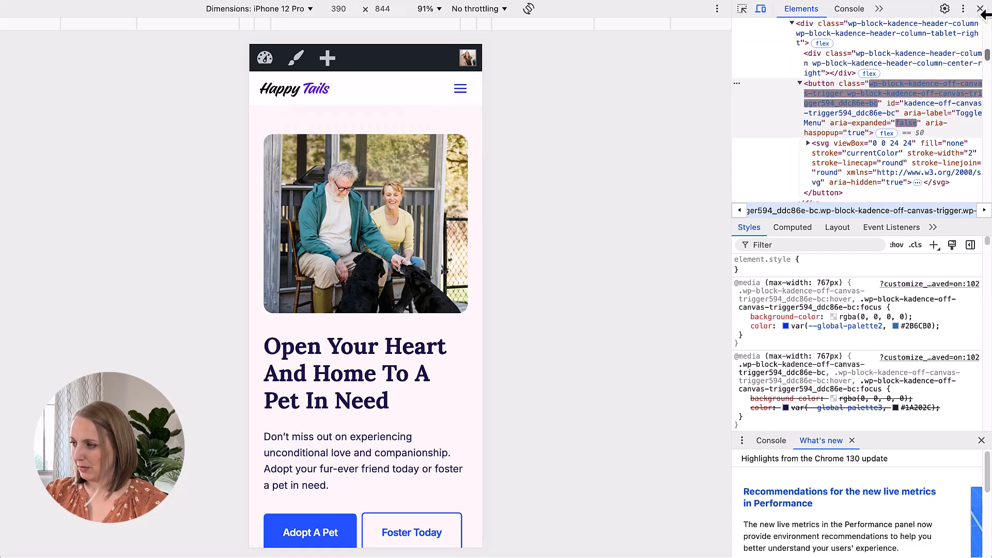